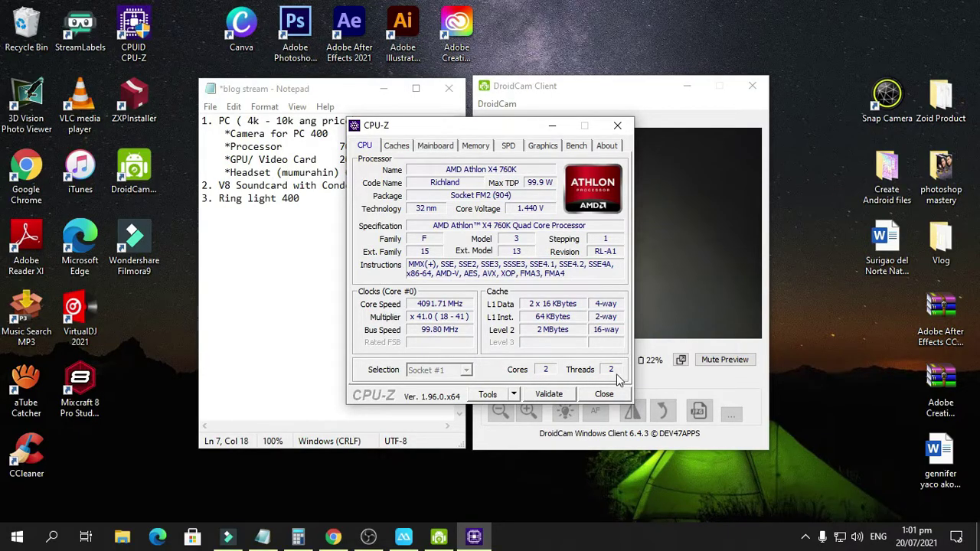
- Minimize CPU-Z, switch to Chrome and return to the "gtx 730" search results on Lazada
{"action": "left_click", "coordinate": [549, 131]}
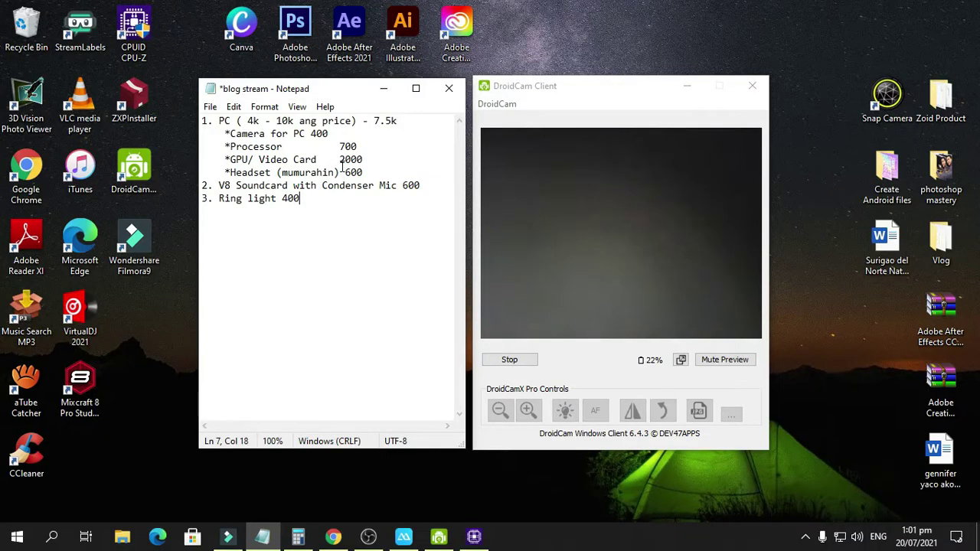
{"action": "left_click", "coordinate": [341, 530]}
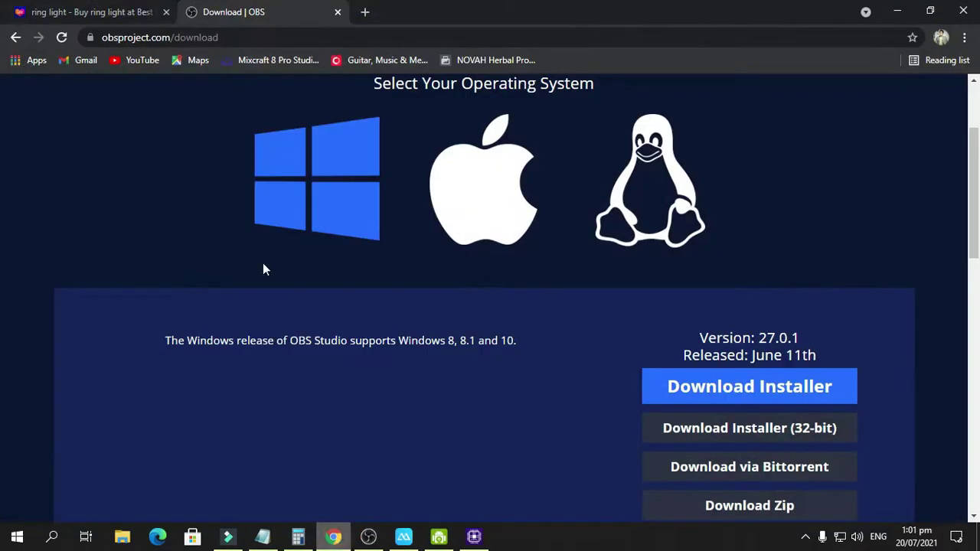
{"action": "left_click", "coordinate": [119, 17]}
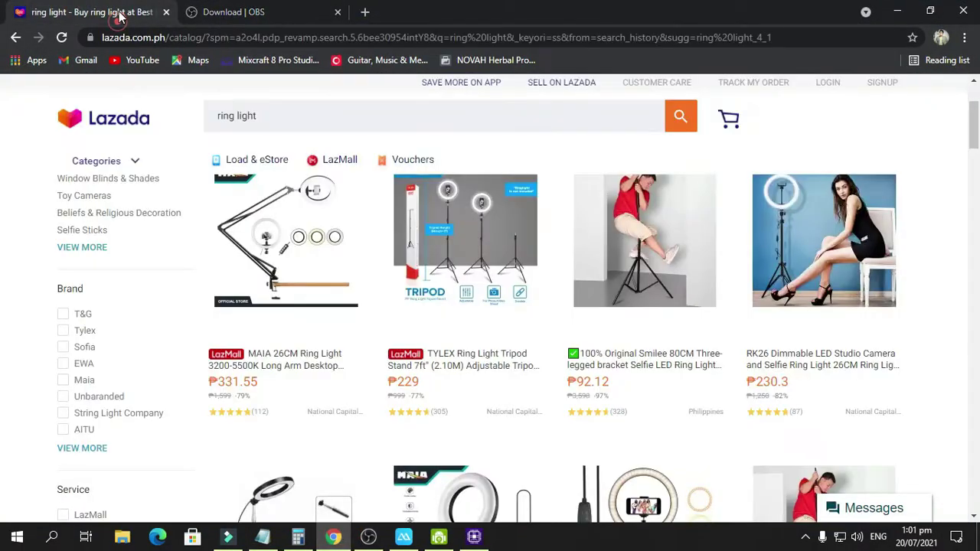
{"action": "left_click", "coordinate": [16, 38]}
{"action": "left_click", "coordinate": [16, 39]}
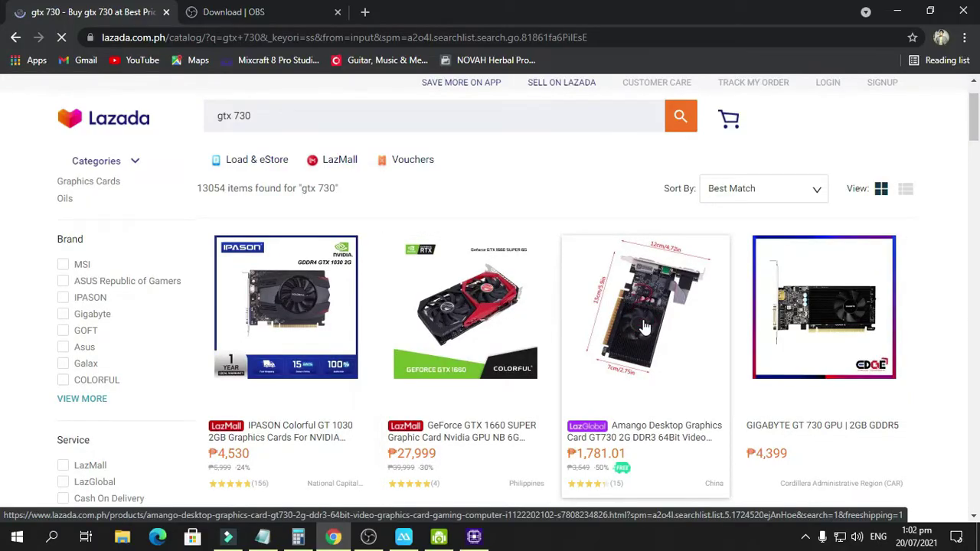
- Open the Amango Desktop Graphics Card GT730 2G DDR3 listing and look over its price section
{"action": "left_click", "coordinate": [645, 328]}
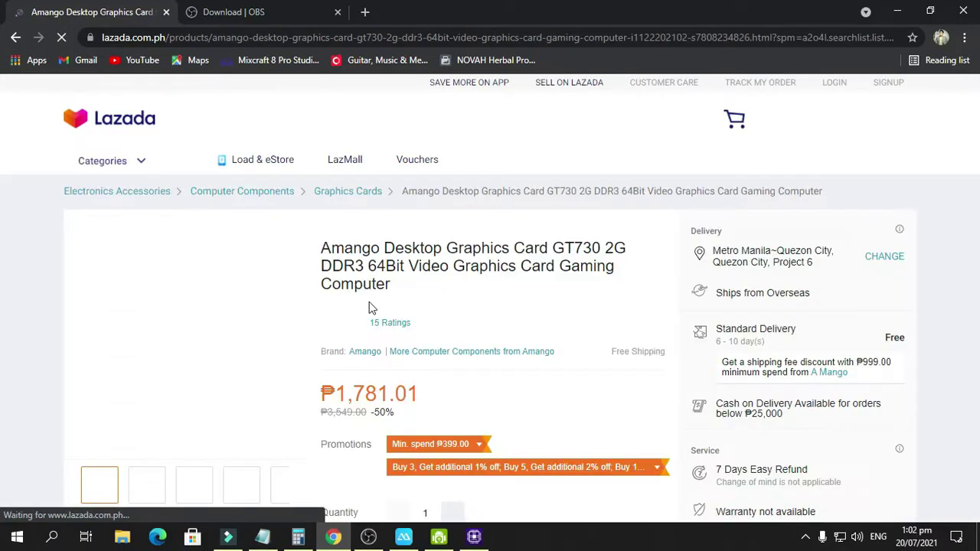
{"action": "scroll", "coordinate": [381, 325], "scroll_direction": "down", "scroll_amount": 1}
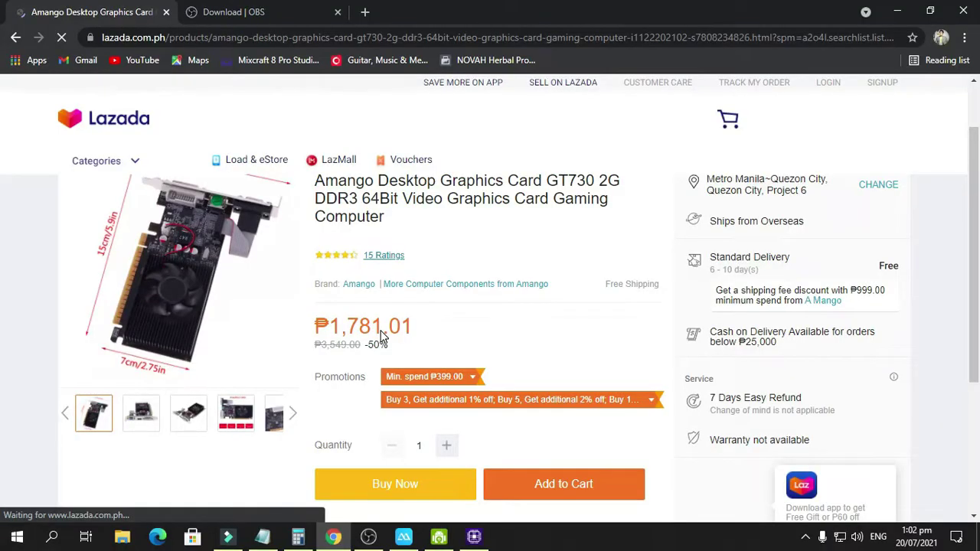
{"action": "scroll", "coordinate": [381, 337], "scroll_direction": "down", "scroll_amount": 1}
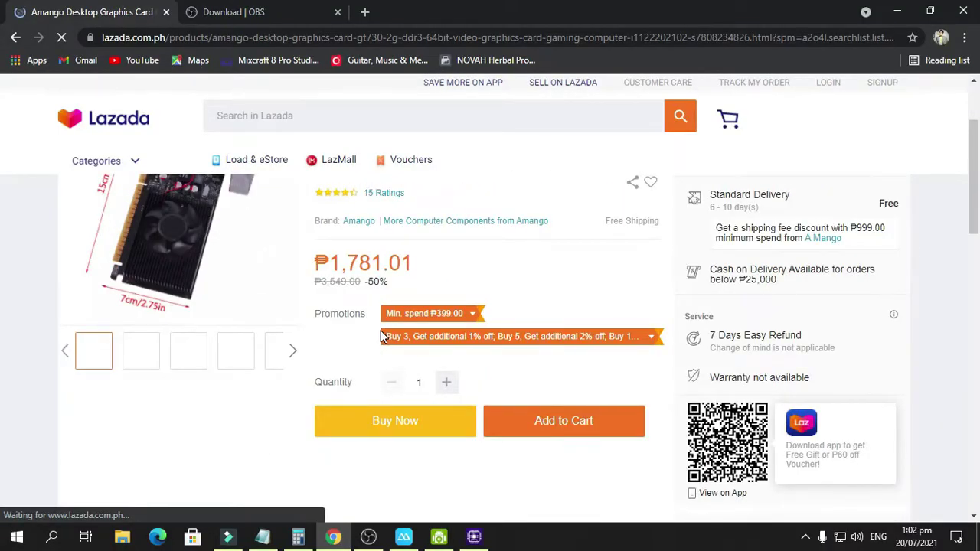
{"action": "scroll", "coordinate": [513, 290], "scroll_direction": "up", "scroll_amount": 1}
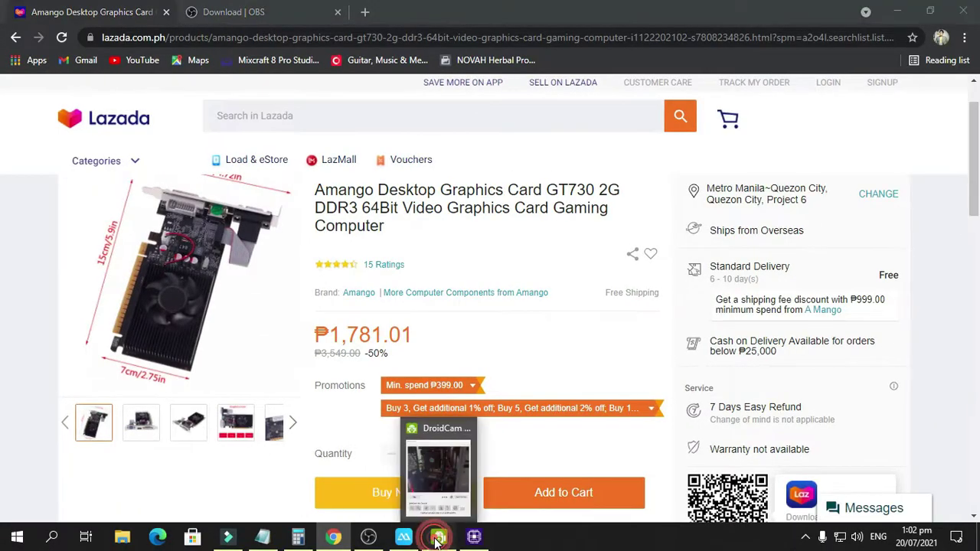
- Show the DroidCam preview beside the graphics card's second product photo, which shows its ports, and minimize DroidCam
{"action": "left_click", "coordinate": [438, 538]}
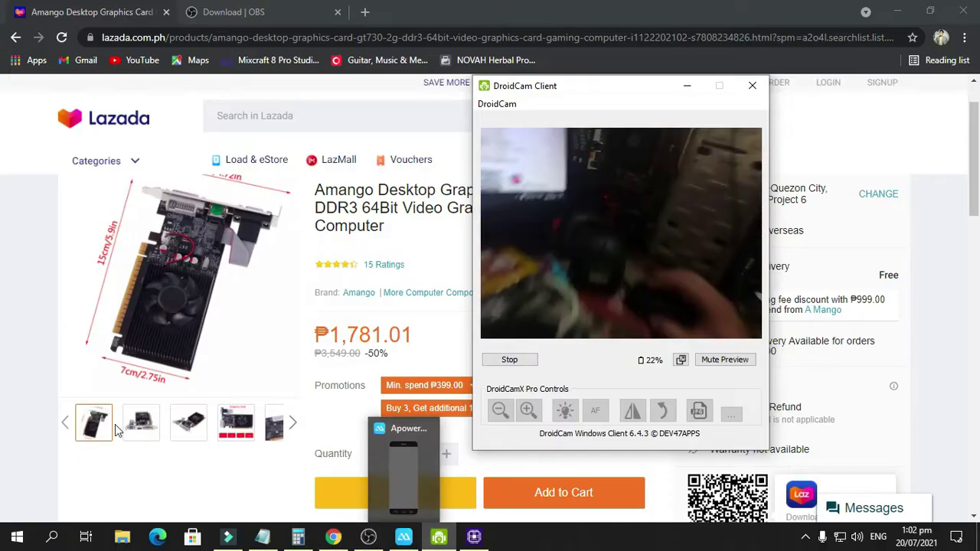
{"action": "left_click", "coordinate": [140, 420]}
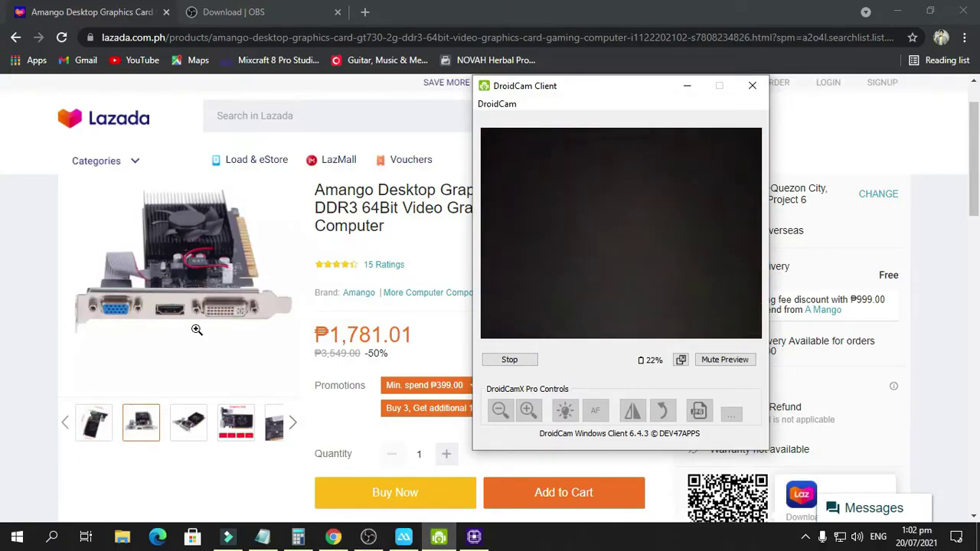
{"action": "left_click", "coordinate": [687, 86]}
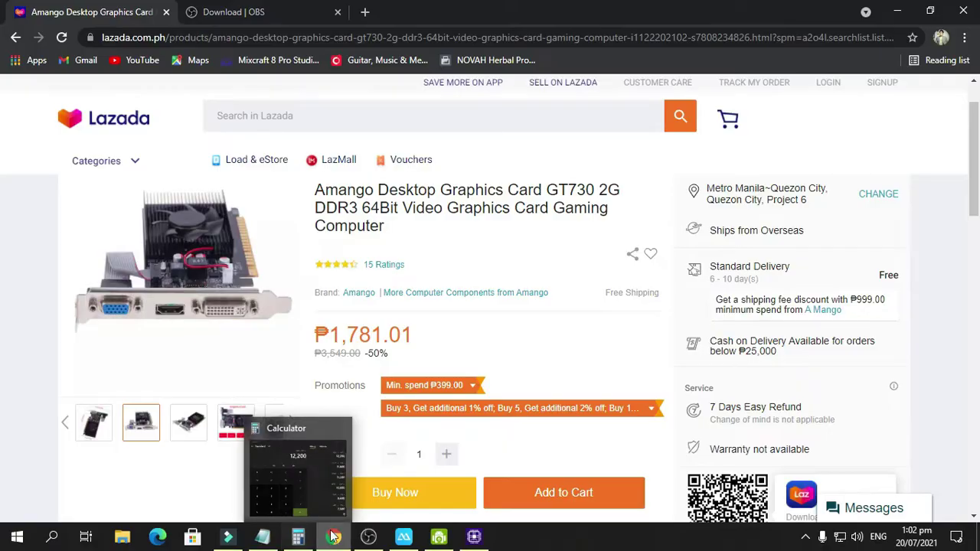
- Review the streaming equipment list in Notepad alongside the DroidCam camera preview
{"action": "left_click", "coordinate": [263, 537]}
{"action": "left_click", "coordinate": [439, 538]}
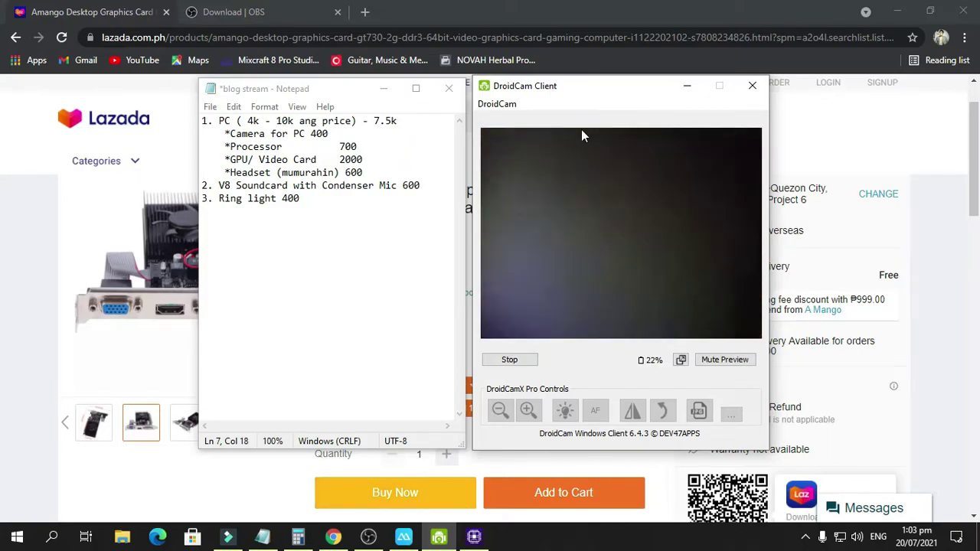
{"action": "mouse_move", "coordinate": [61, 211]}
- Return to Lazada and search for "v8 sound card complete set original" to view the microphone kit prices
{"action": "left_click", "coordinate": [178, 117]}
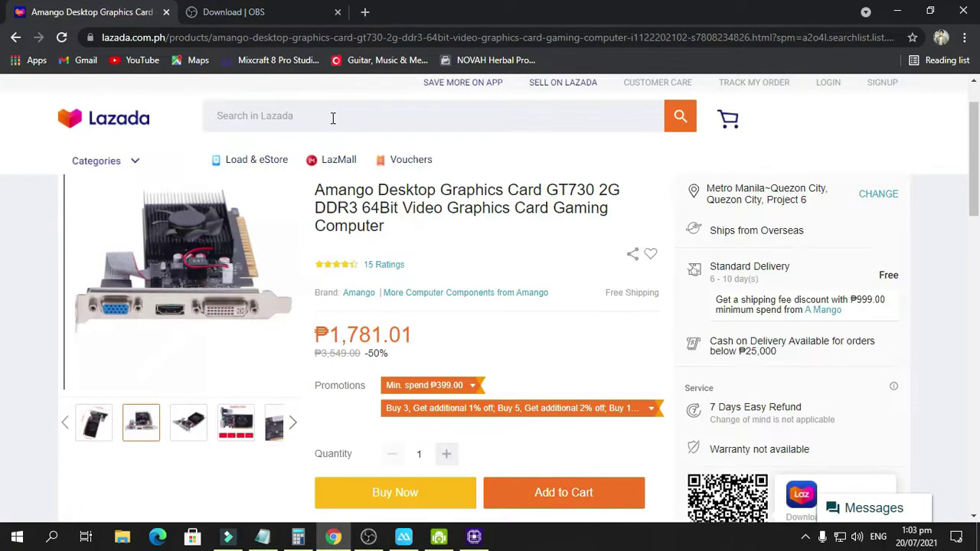
{"action": "left_click", "coordinate": [332, 116]}
{"action": "left_click", "coordinate": [312, 213]}
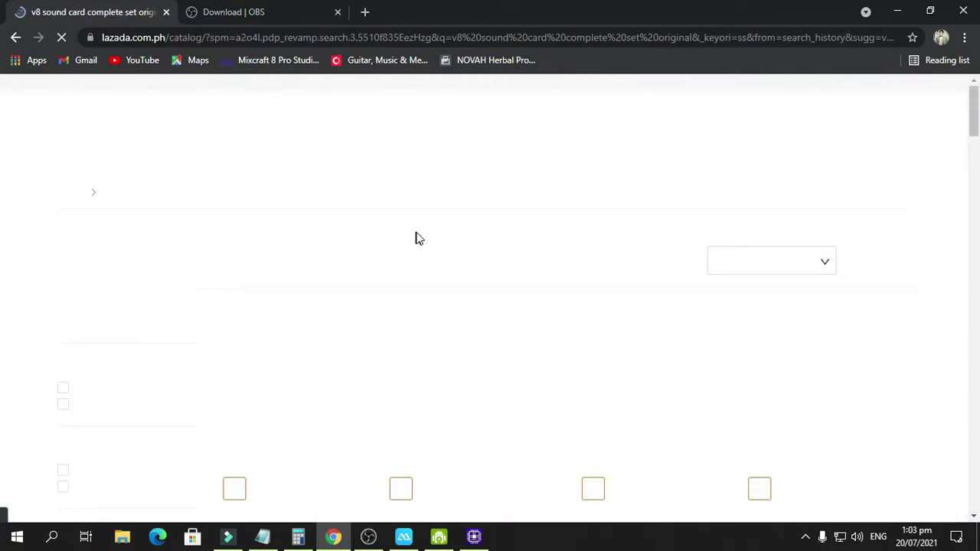
{"action": "scroll", "coordinate": [419, 241], "scroll_direction": "down", "scroll_amount": 2}
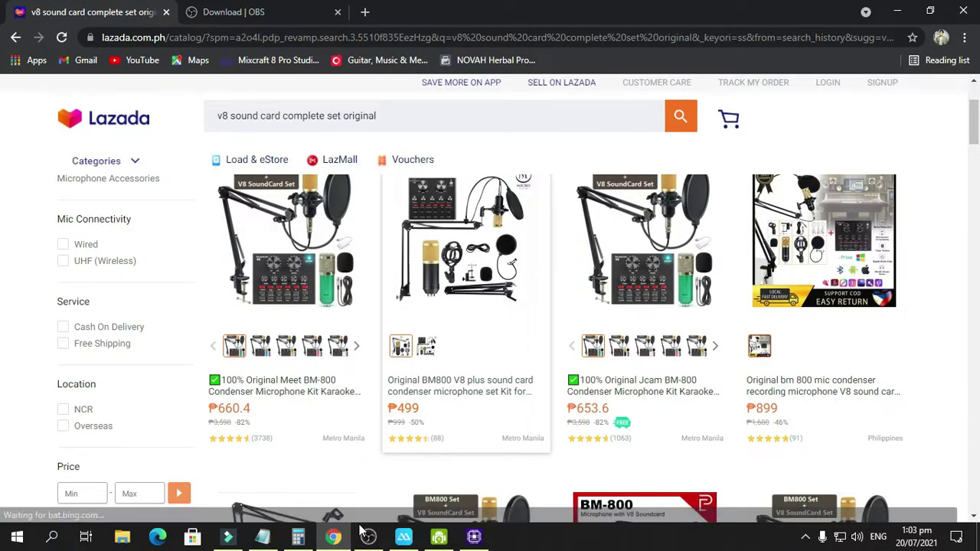
- Check the ring light entry in the Notepad list and search Lazada for "ring light"
{"action": "left_click", "coordinate": [259, 538]}
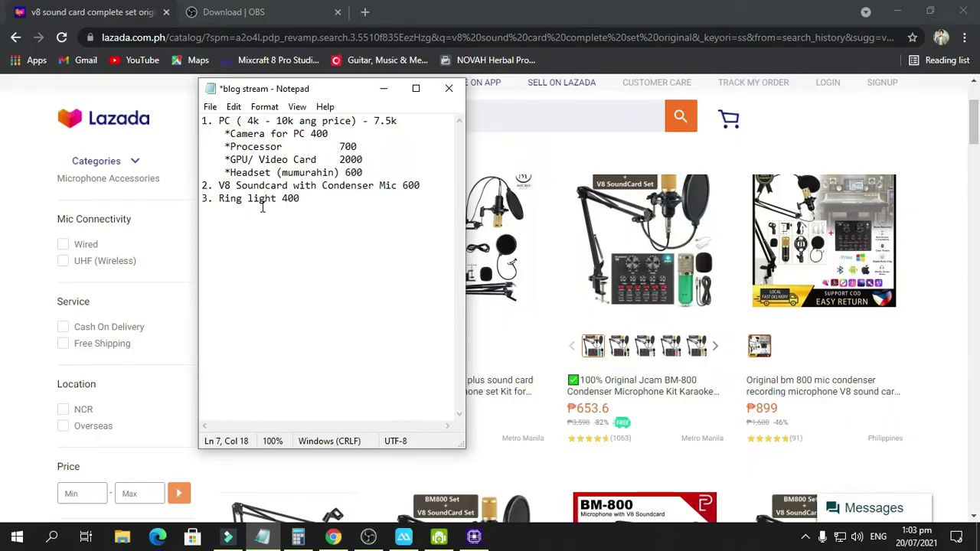
{"action": "left_click", "coordinate": [557, 116]}
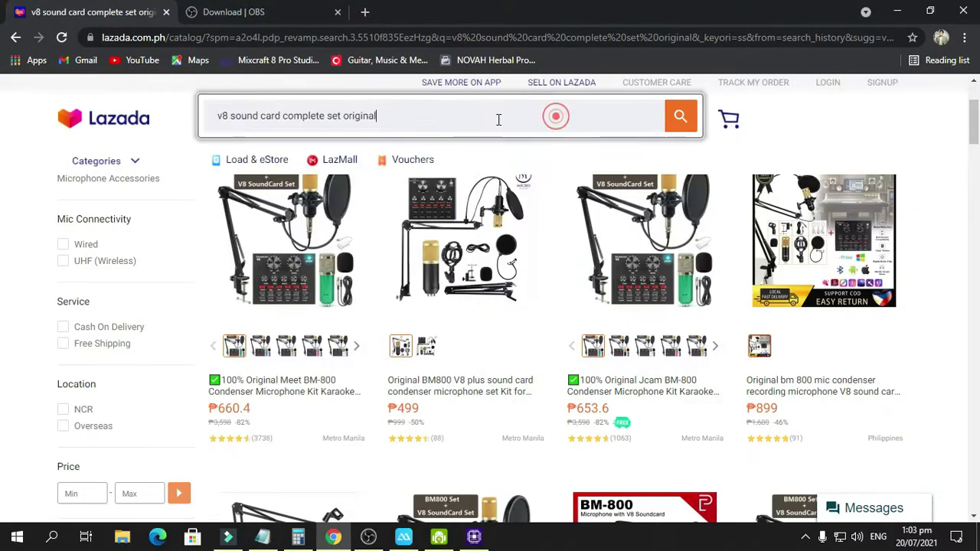
{"action": "triple_click", "coordinate": [436, 117]}
{"action": "key", "text": "BackSpace"}
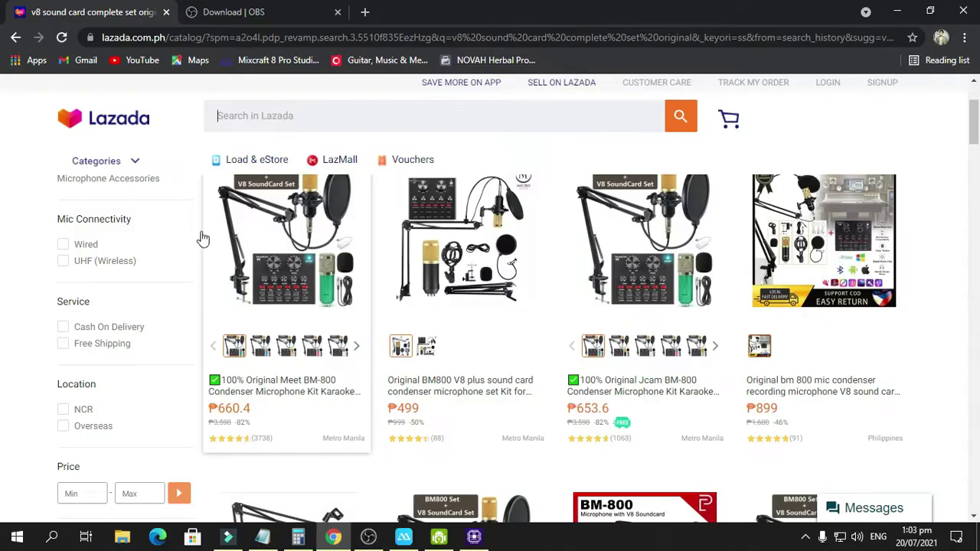
{"action": "left_click", "coordinate": [227, 114]}
{"action": "type", "text": "ring light"}
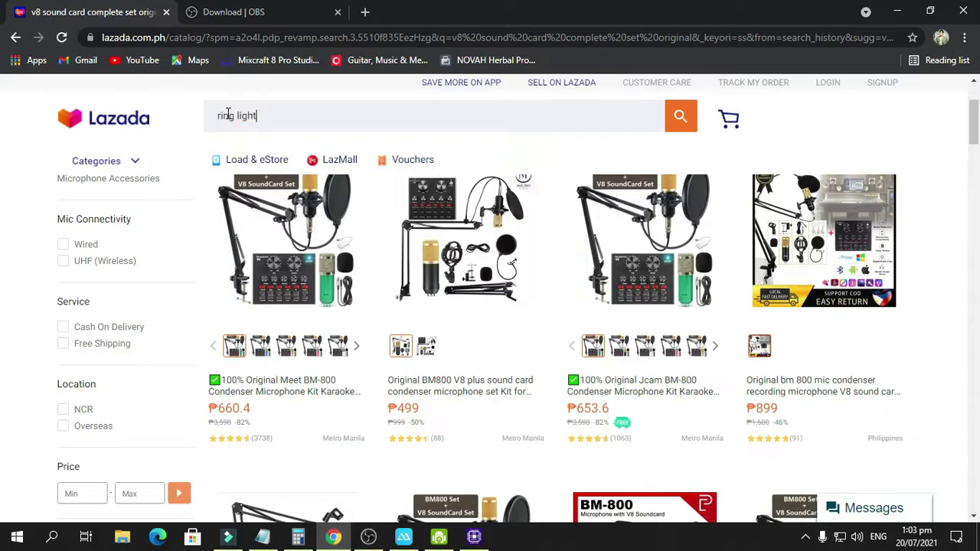
{"action": "key", "text": "Return"}
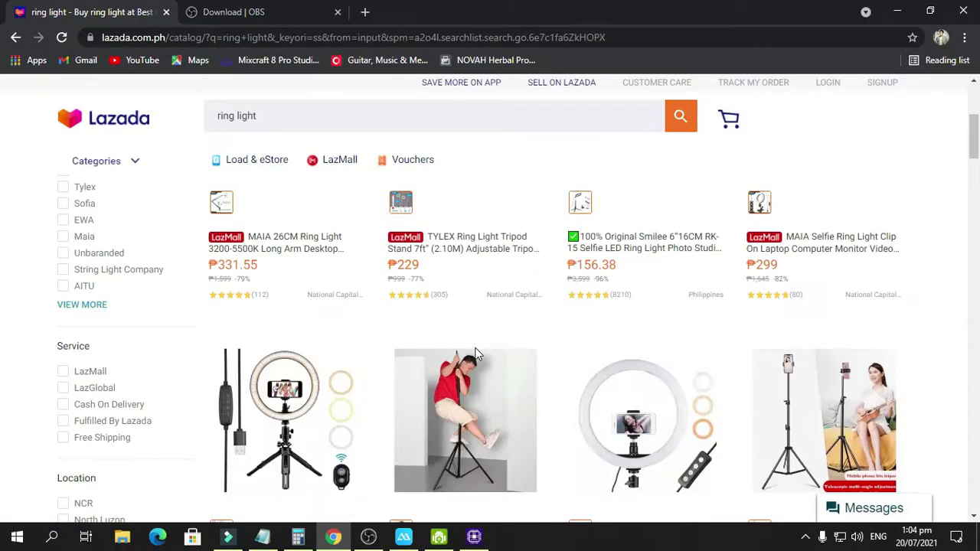
- View the actual ring light in the DroidCam preview and browse the ring light results on Lazada
{"action": "left_click", "coordinate": [461, 512]}
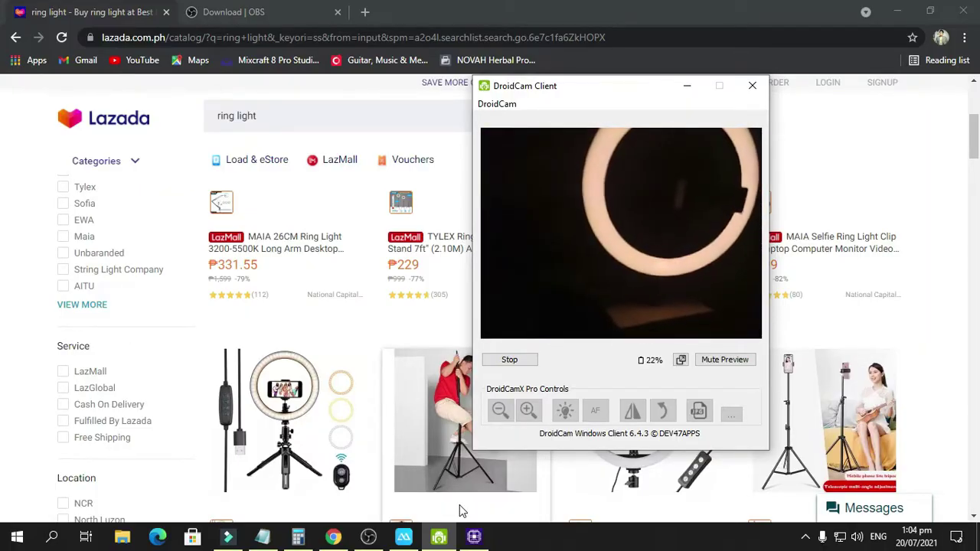
{"action": "left_click", "coordinate": [375, 111]}
{"action": "left_click", "coordinate": [376, 111]}
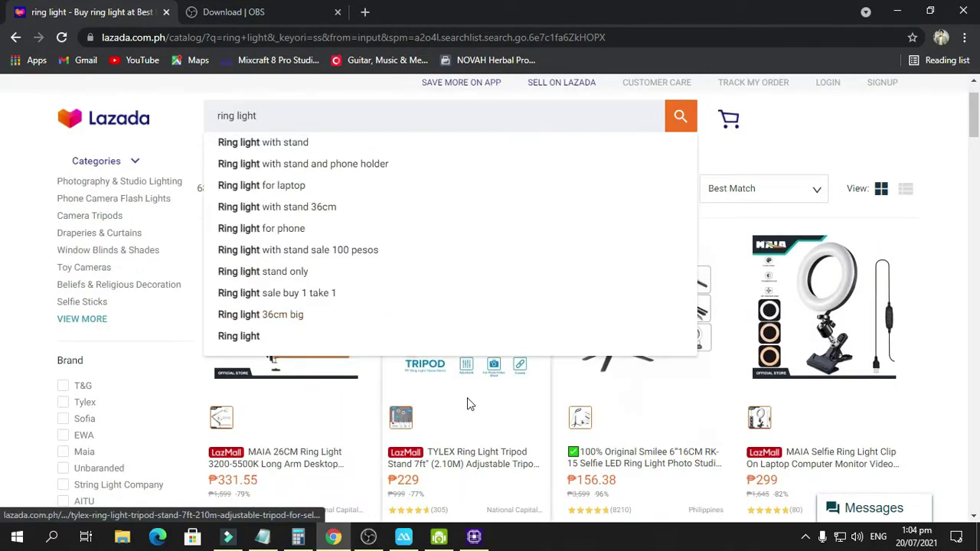
{"action": "scroll", "coordinate": [466, 372], "scroll_direction": "down", "scroll_amount": 4}
{"action": "scroll", "coordinate": [464, 383], "scroll_direction": "up", "scroll_amount": 5}
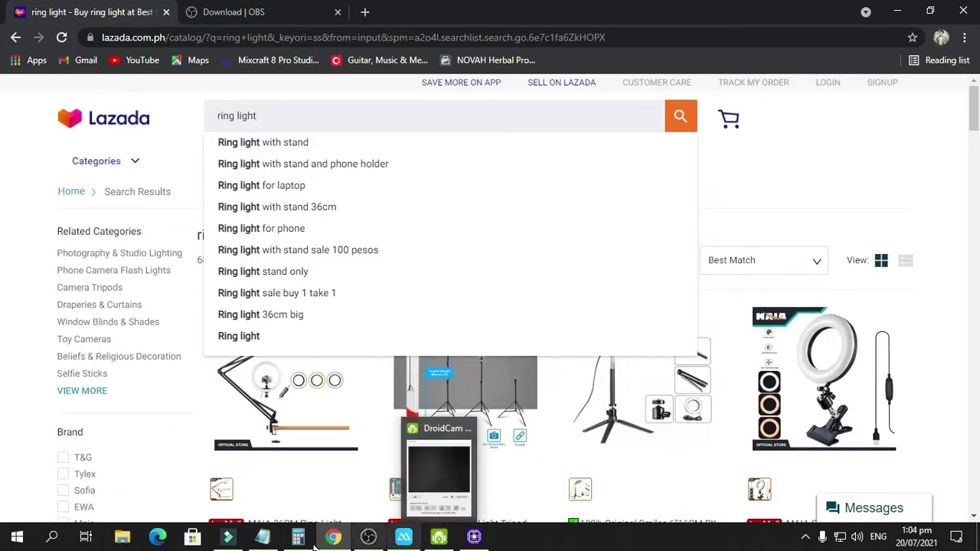
- Check the equipment prices in Notepad against the summed total in Calculator
{"action": "left_click", "coordinate": [263, 537]}
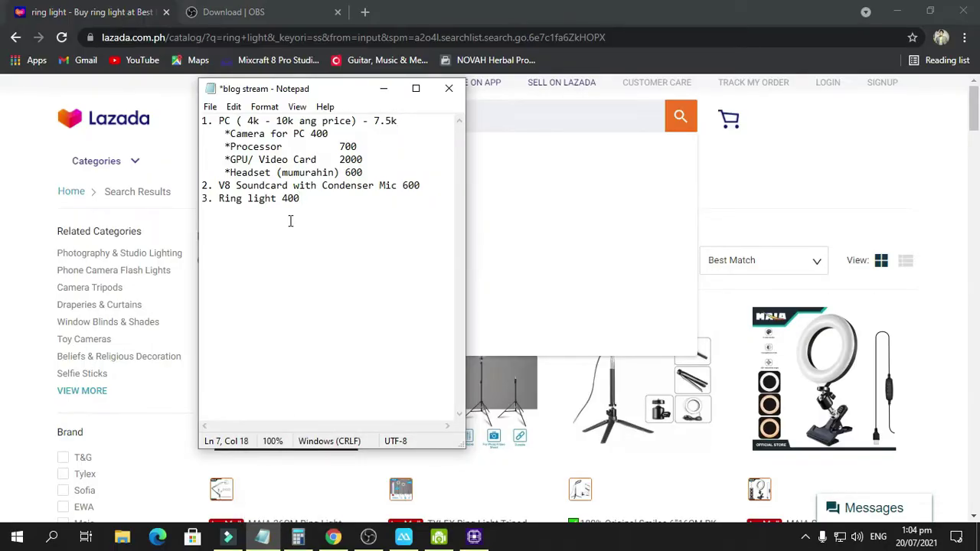
{"action": "left_click", "coordinate": [264, 538]}
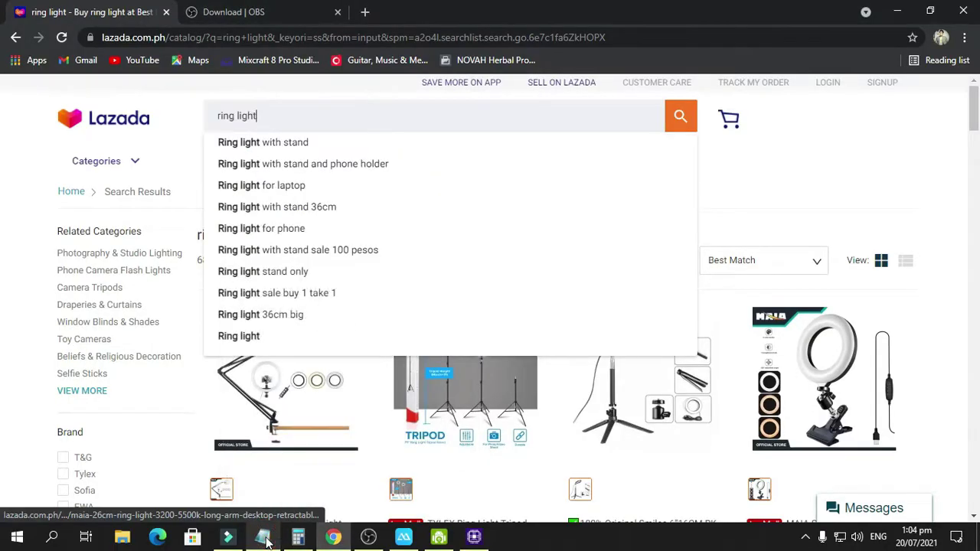
{"action": "left_click", "coordinate": [298, 537]}
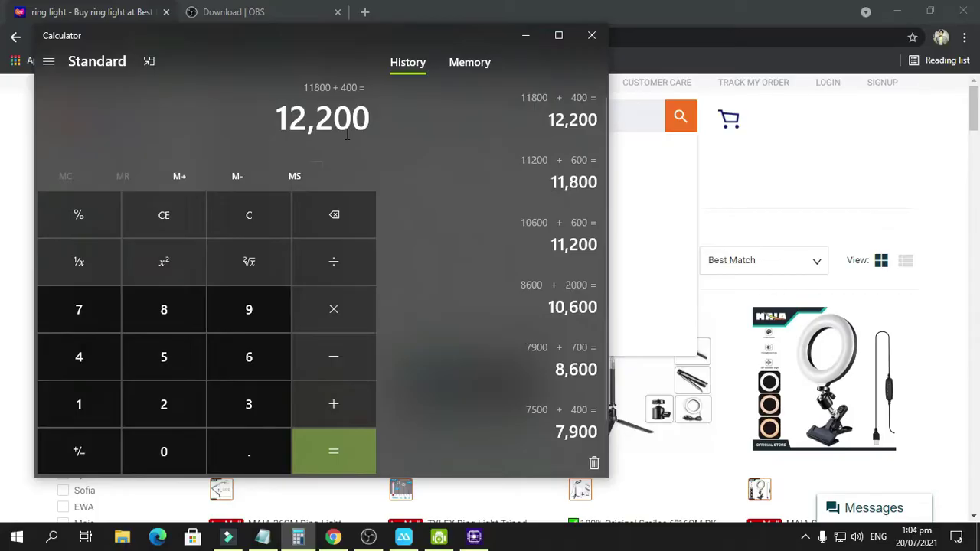
{"action": "left_click", "coordinate": [422, 14]}
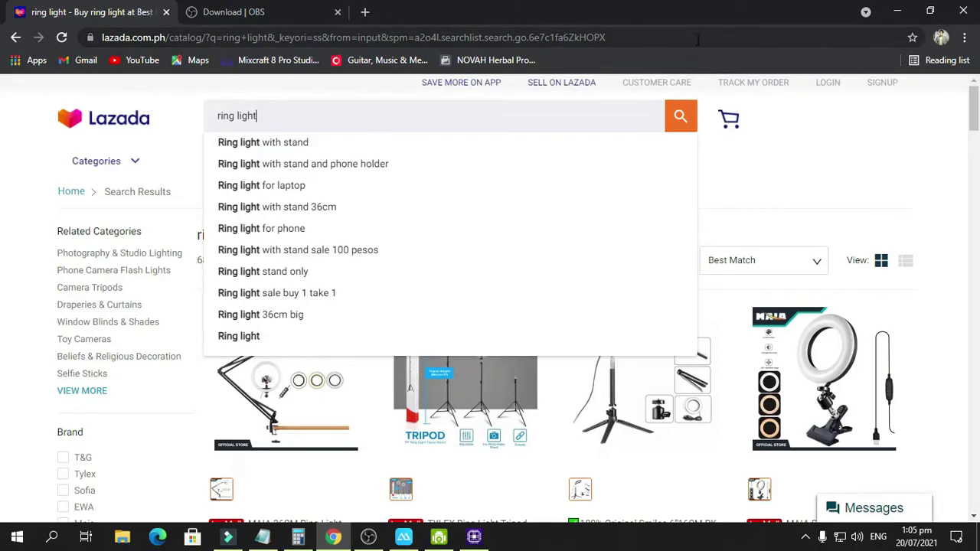
- Minimize Chrome and point out the OBS Studio and ApowerMirror shortcuts on the desktop
{"action": "left_click", "coordinate": [896, 12]}
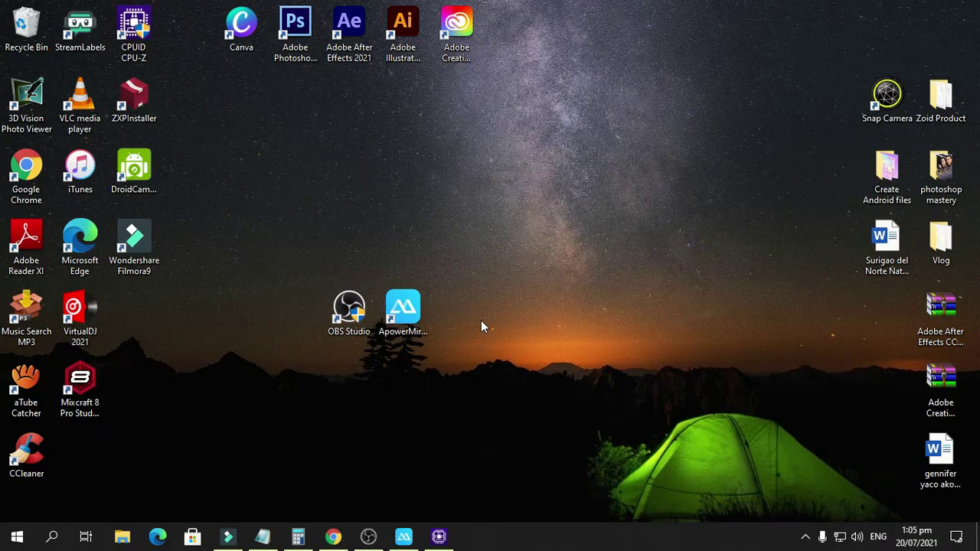
{"action": "left_click_drag", "start_coordinate": [309, 288], "coordinate": [373, 360]}
{"action": "left_click_drag", "start_coordinate": [483, 273], "coordinate": [387, 354]}
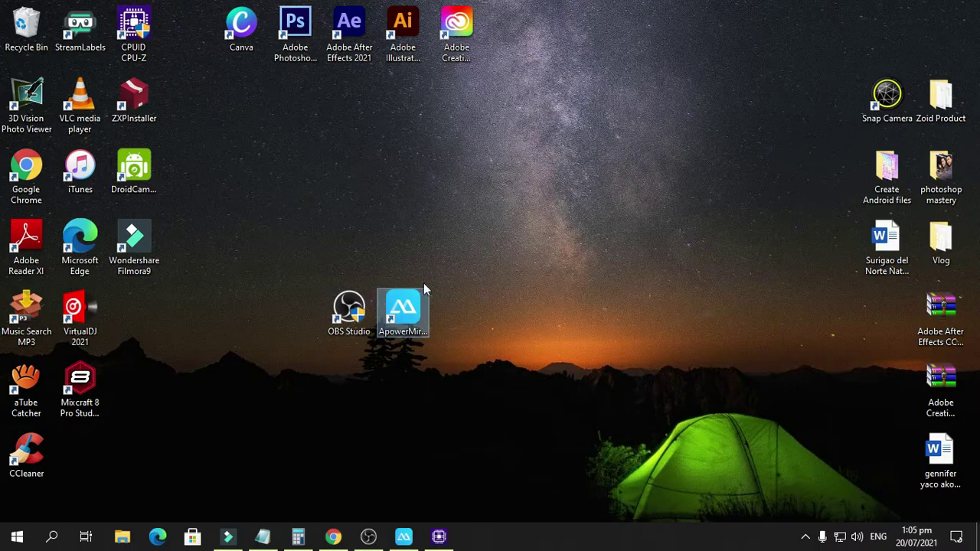
{"action": "left_click_drag", "start_coordinate": [451, 261], "coordinate": [383, 359]}
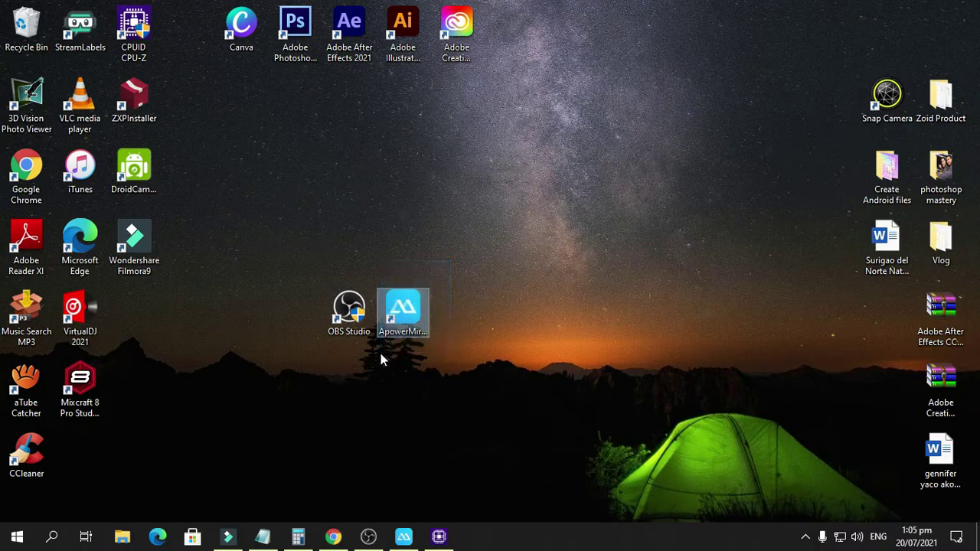
- Open ApowerMirror and dismiss its prompt about exiting or minimizing to the system tray
{"action": "double_click", "coordinate": [404, 316]}
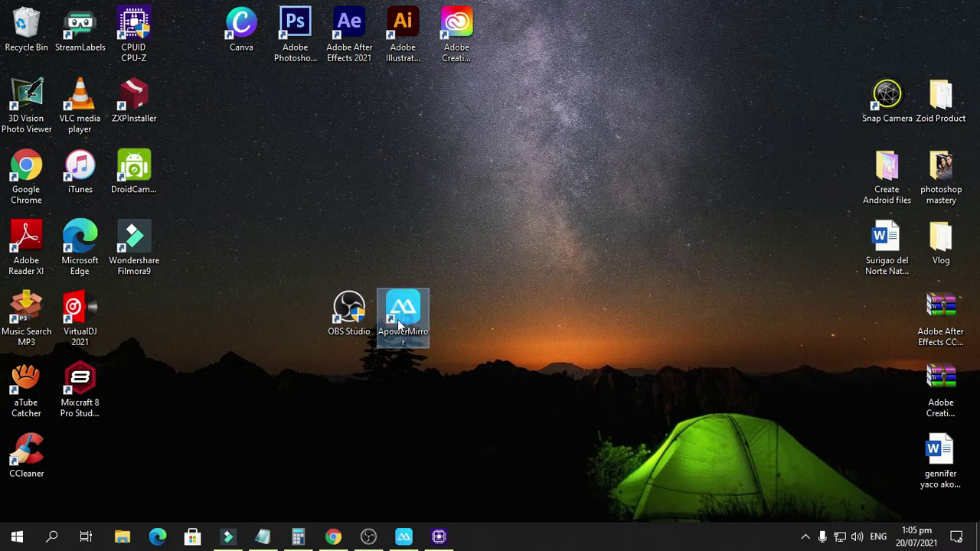
{"action": "left_click", "coordinate": [404, 540]}
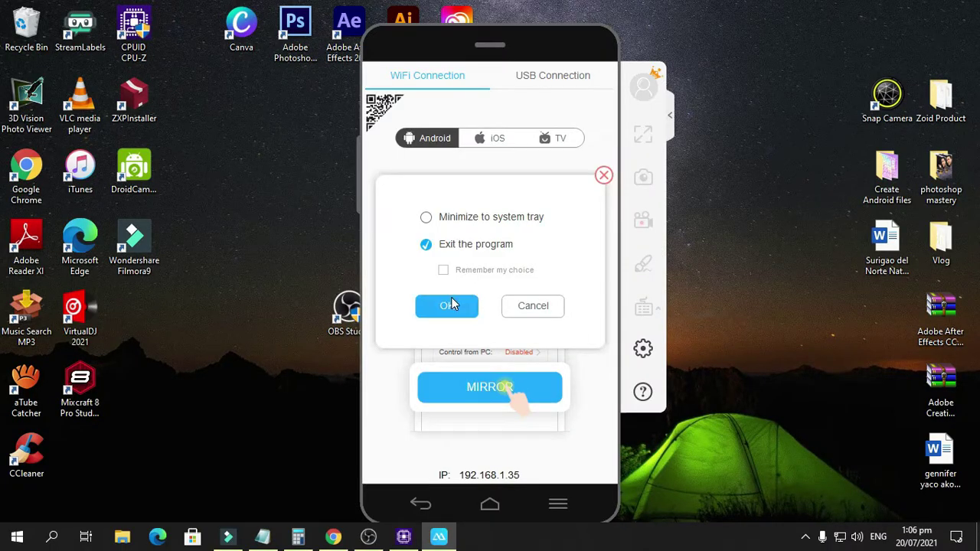
{"action": "left_click", "coordinate": [605, 175]}
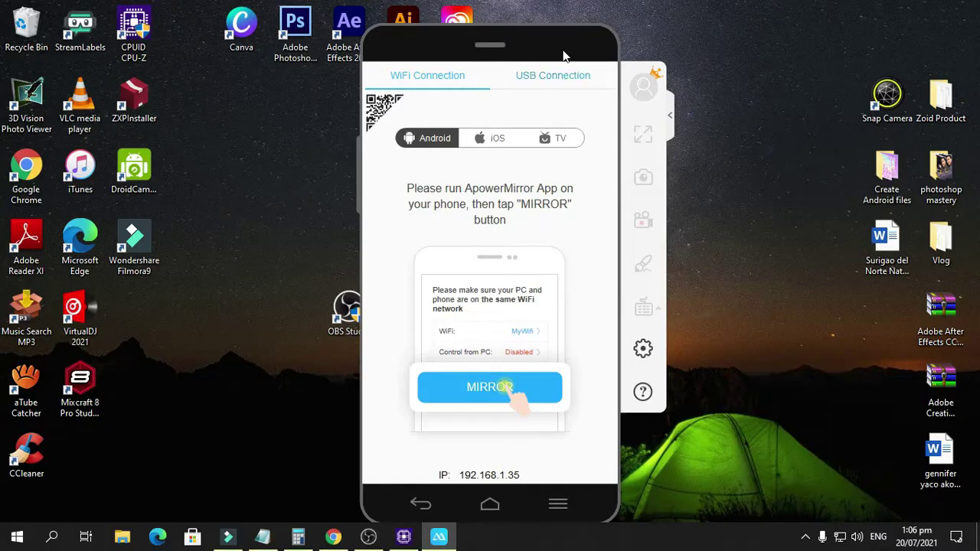
- Move the ApowerMirror window aside and minimize it to the taskbar
{"action": "left_click_drag", "start_coordinate": [565, 44], "coordinate": [690, 46]}
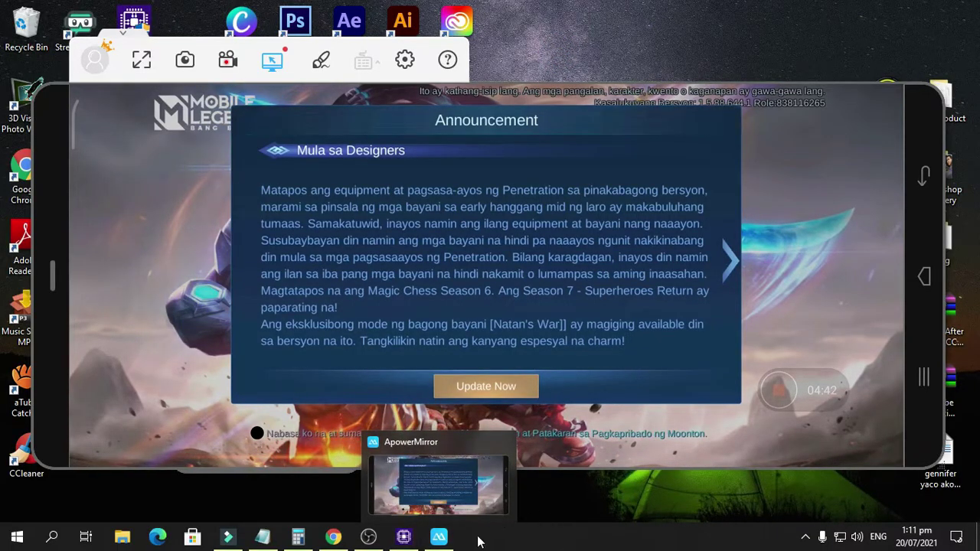
{"action": "left_click", "coordinate": [439, 539]}
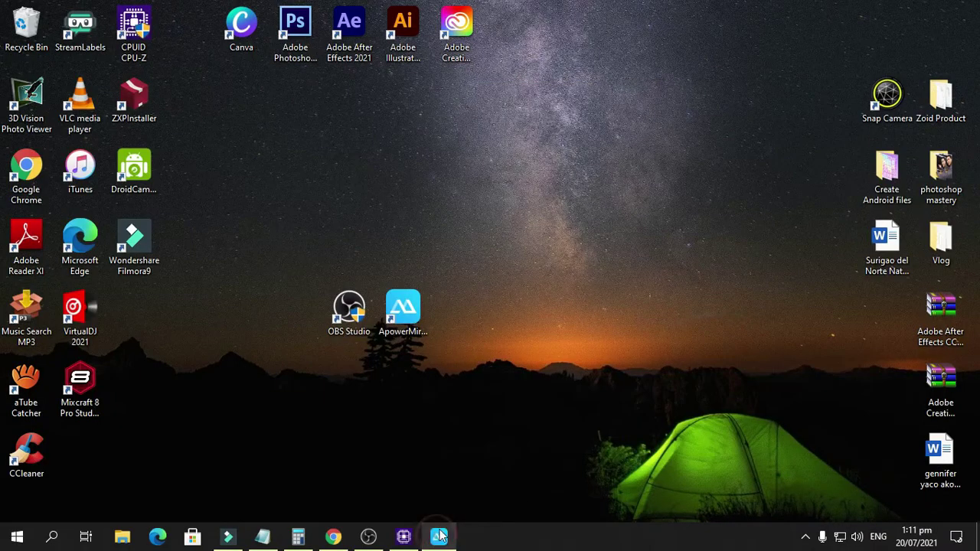
- Refresh the desktop and highlight the OBS Studio shortcut
{"action": "right_click", "coordinate": [629, 206]}
{"action": "left_click", "coordinate": [644, 266]}
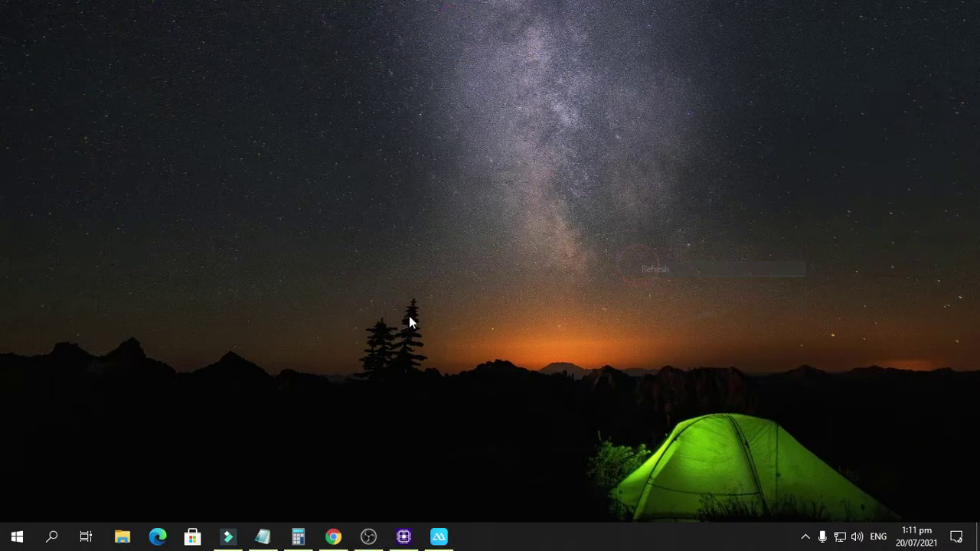
{"action": "left_click_drag", "start_coordinate": [310, 257], "coordinate": [371, 369]}
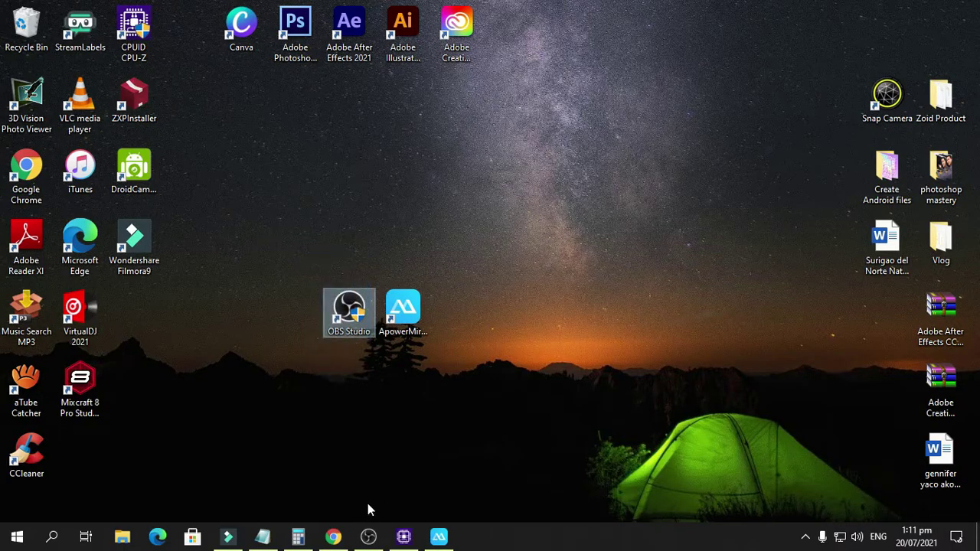
- Switch to Chrome, search Google for "obs" and open the OBS Studio download page from the results
{"action": "left_click", "coordinate": [333, 537]}
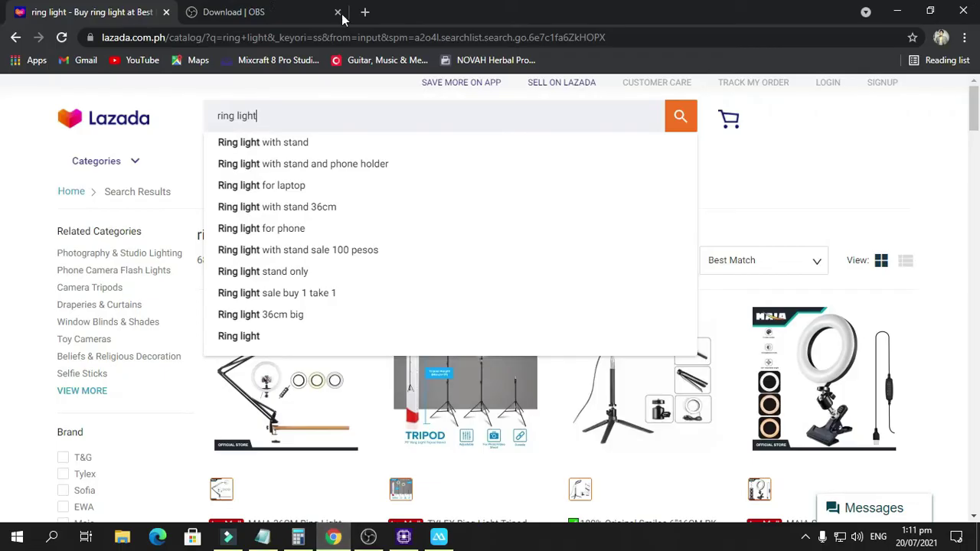
{"action": "left_click", "coordinate": [276, 22]}
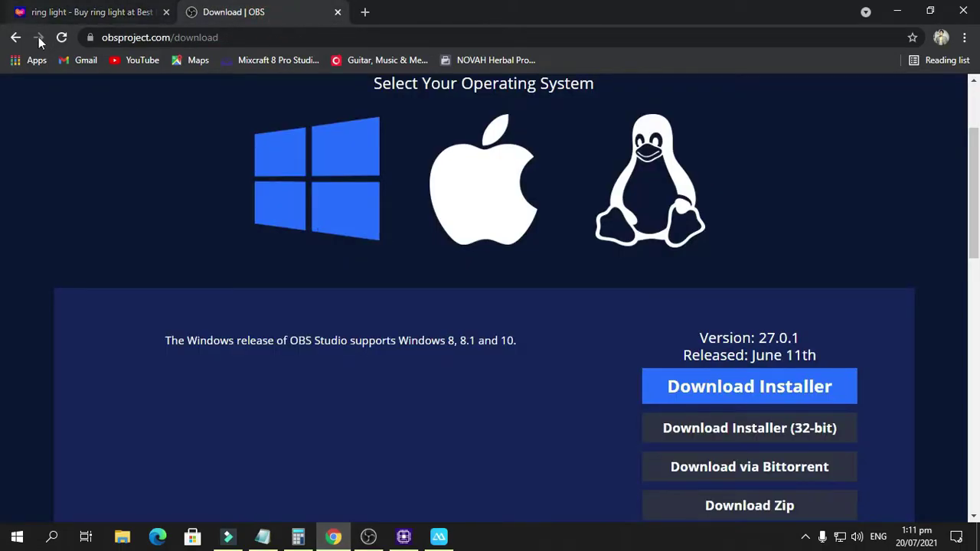
{"action": "left_click", "coordinate": [16, 37]}
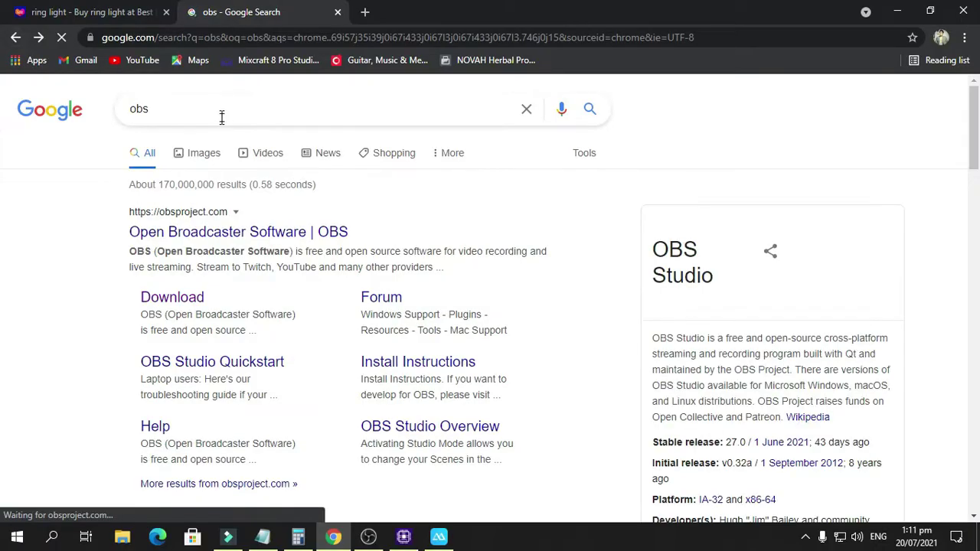
{"action": "left_click", "coordinate": [222, 115]}
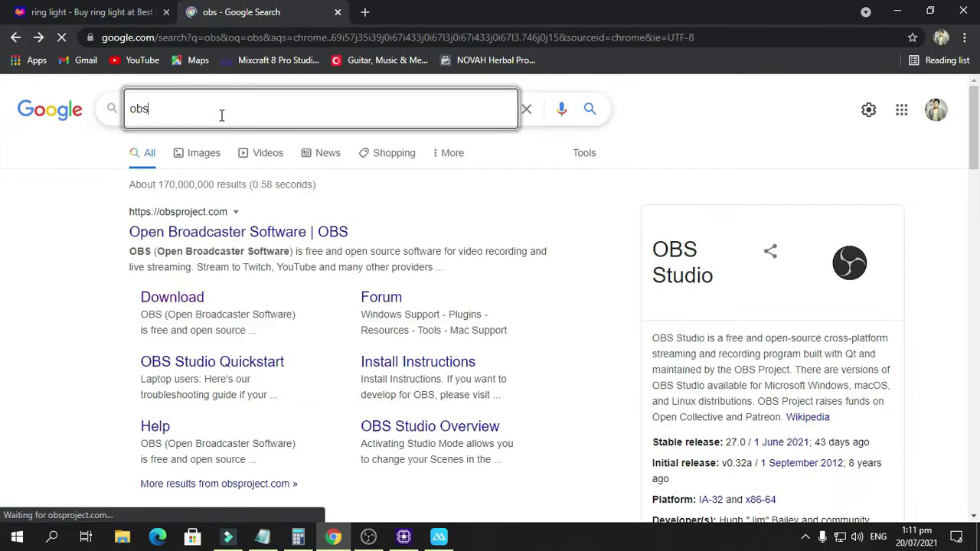
{"action": "key", "text": "Return"}
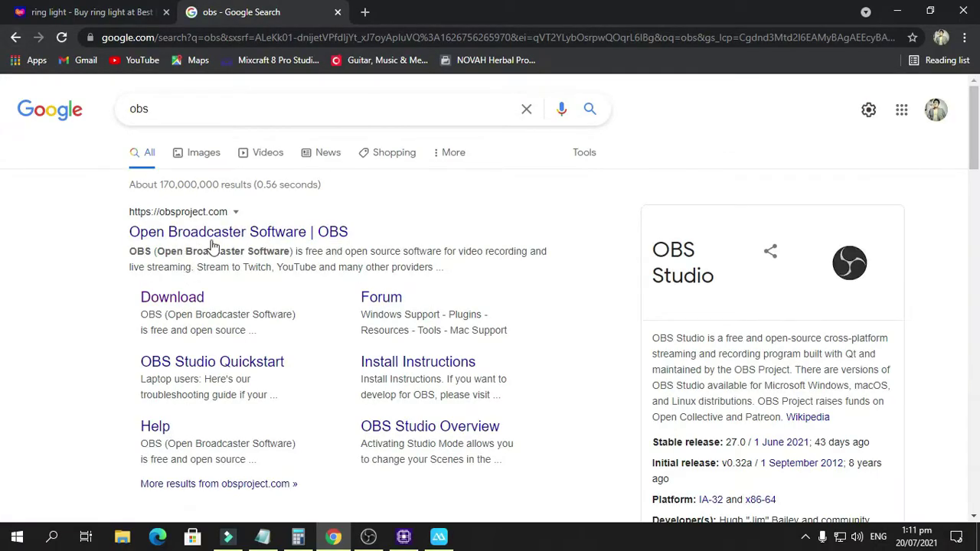
{"action": "left_click", "coordinate": [166, 303]}
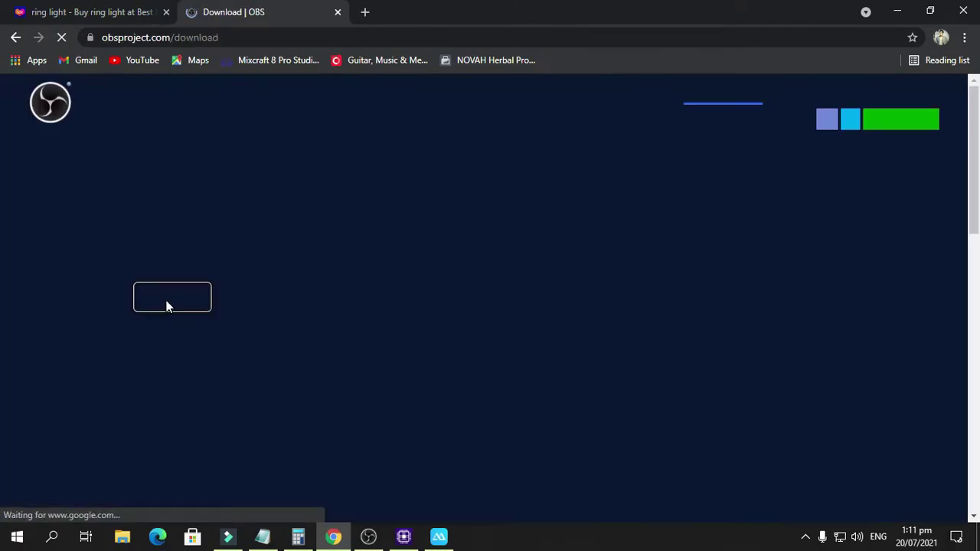
{"action": "scroll", "coordinate": [420, 296], "scroll_direction": "down", "scroll_amount": 1}
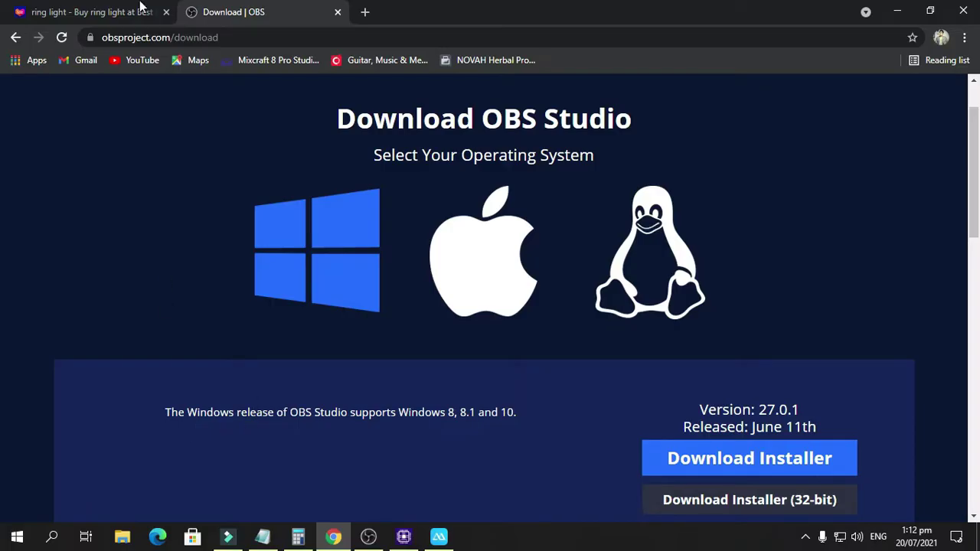
- Minimize Chrome and bring up the running OBS Studio window, declining to launch a second instance
{"action": "left_click", "coordinate": [898, 11]}
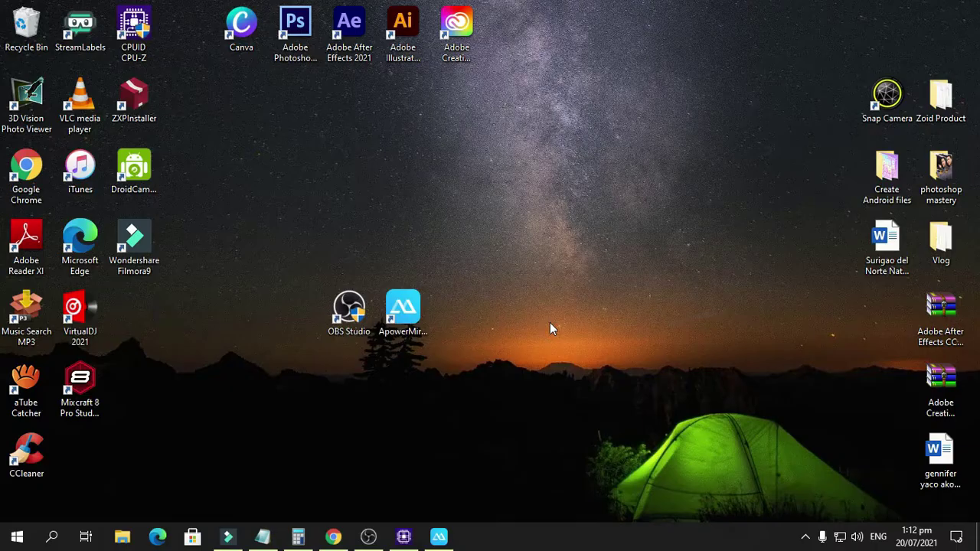
{"action": "right_click", "coordinate": [581, 292]}
{"action": "left_click", "coordinate": [580, 282]}
{"action": "left_click_drag", "start_coordinate": [303, 270], "coordinate": [363, 342]}
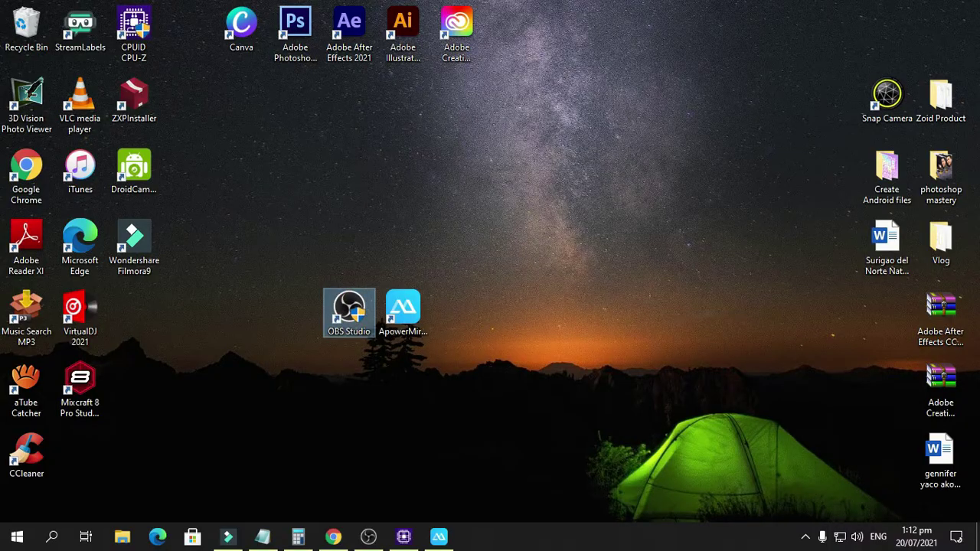
{"action": "left_click", "coordinate": [380, 366]}
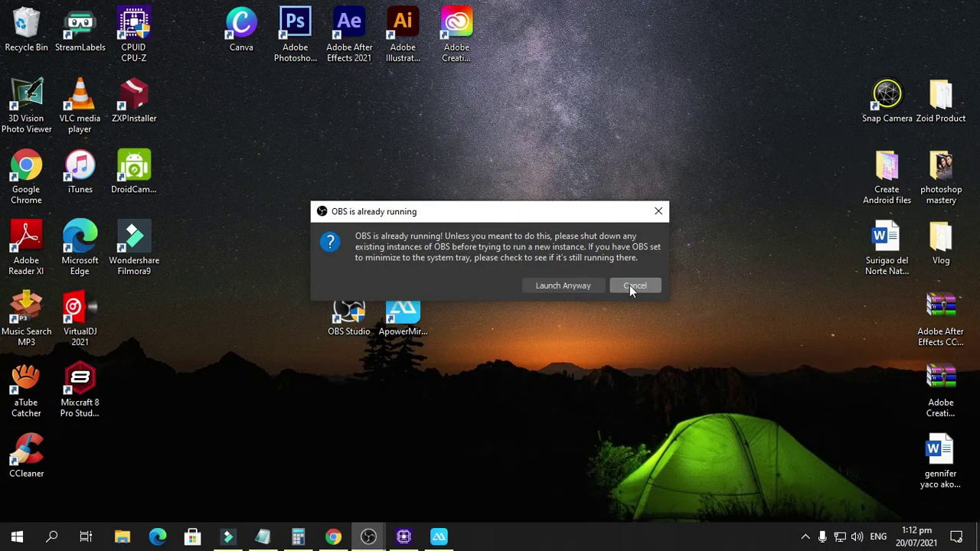
{"action": "left_click", "coordinate": [629, 286]}
{"action": "left_click", "coordinate": [377, 536]}
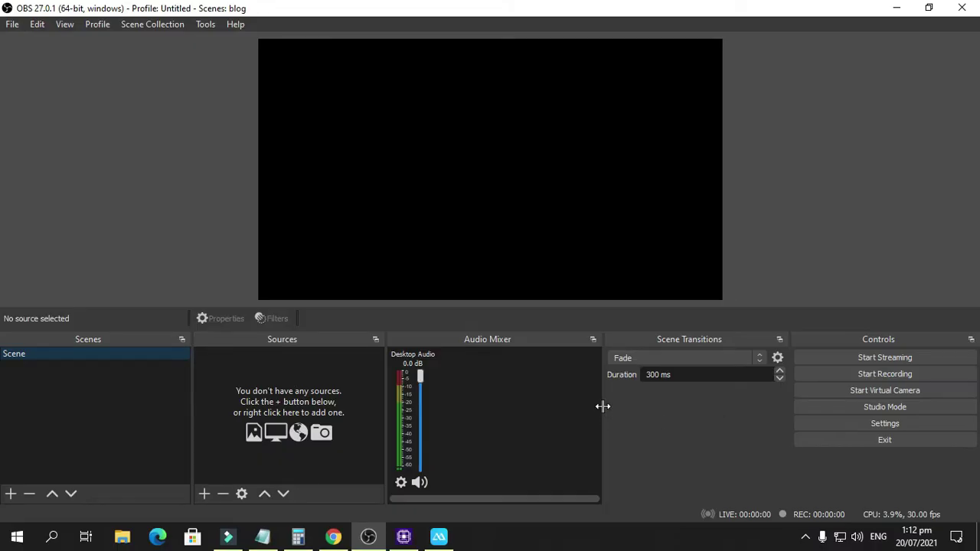
- Widen the Audio Mixer area by narrowing Scene Transitions
{"action": "left_click_drag", "start_coordinate": [605, 407], "coordinate": [702, 406]}
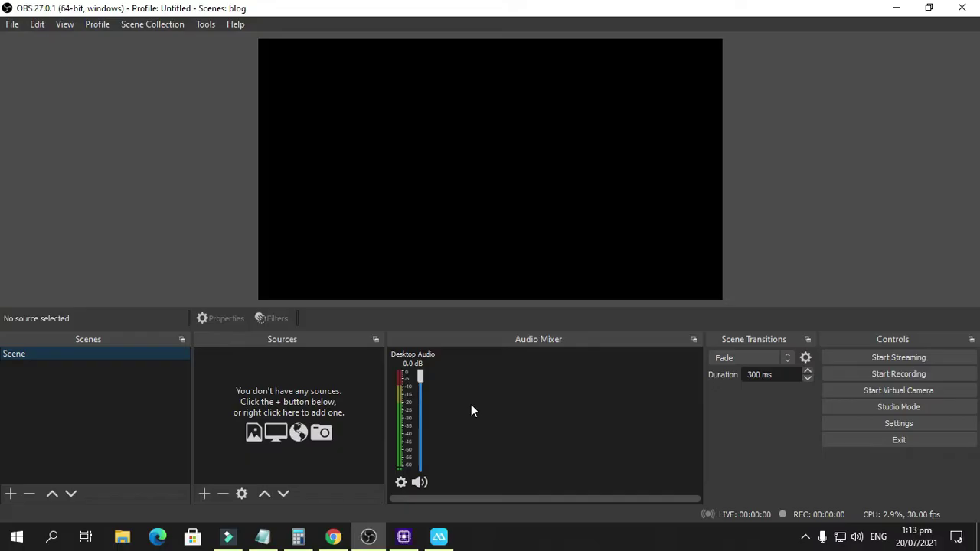
{"action": "left_click", "coordinate": [421, 482]}
{"action": "left_click", "coordinate": [60, 370]}
- Check the phone mirror in ApowerMirror, return to OBS Studio and add a Window Capture source named "ML display"
{"action": "left_click", "coordinate": [439, 537]}
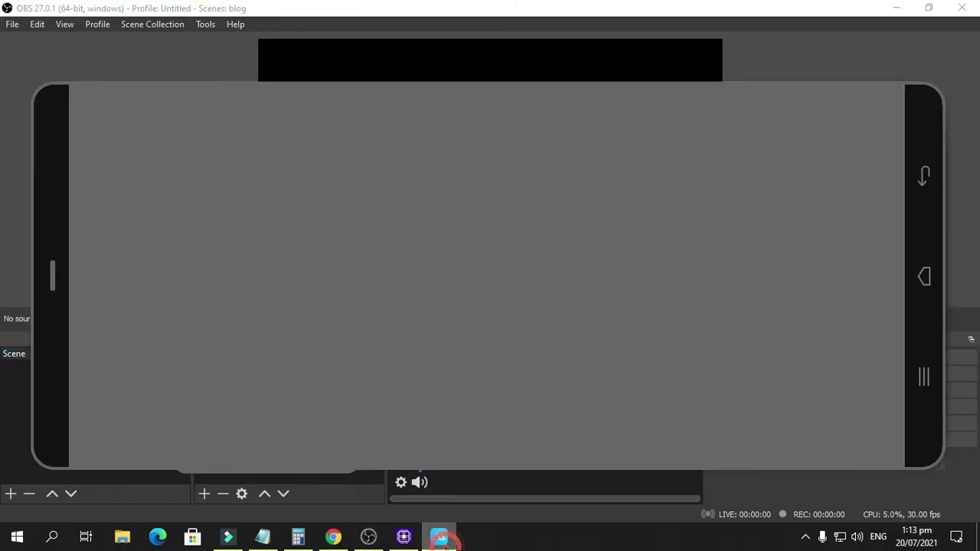
{"action": "left_click", "coordinate": [711, 13]}
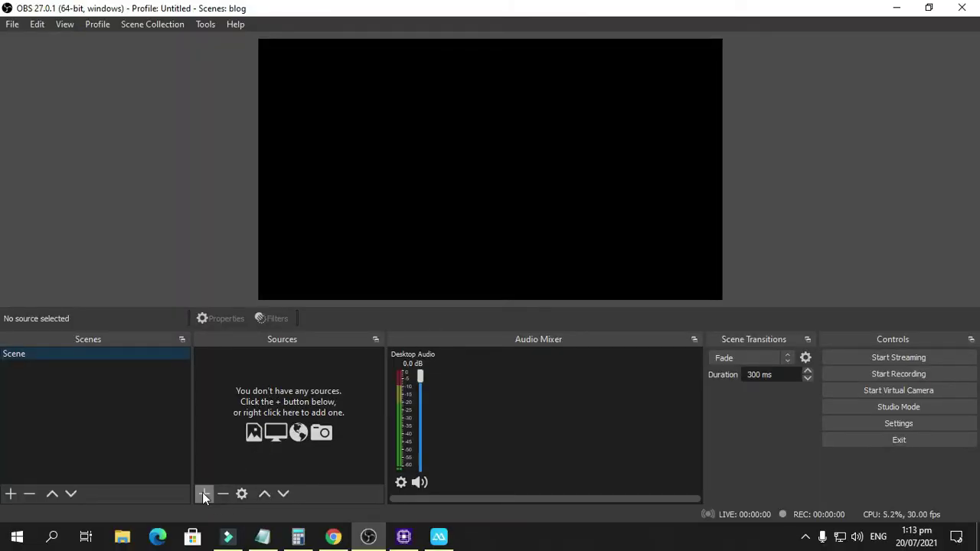
{"action": "right_click", "coordinate": [220, 393]}
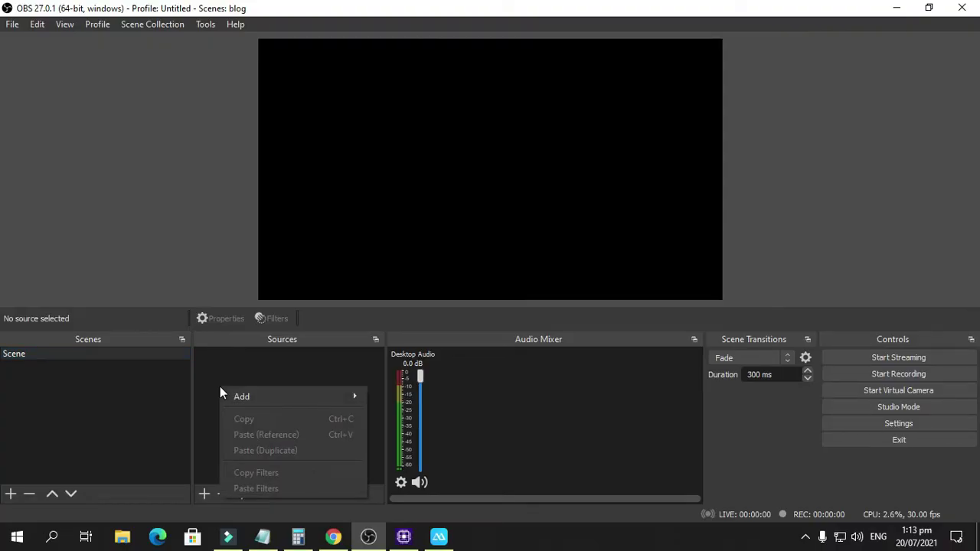
{"action": "mouse_move", "coordinate": [227, 394]}
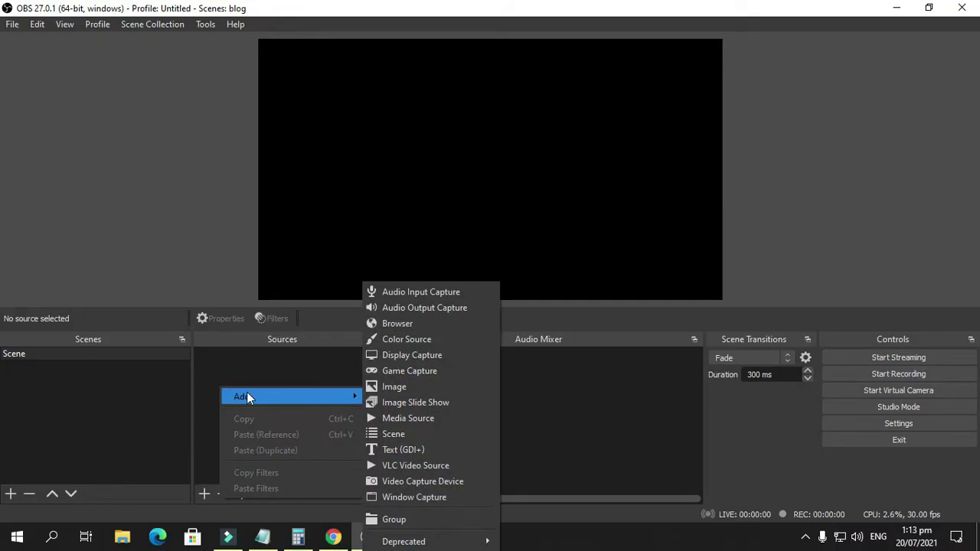
{"action": "left_click", "coordinate": [398, 498]}
{"action": "left_click_drag", "start_coordinate": [437, 189], "coordinate": [355, 206]}
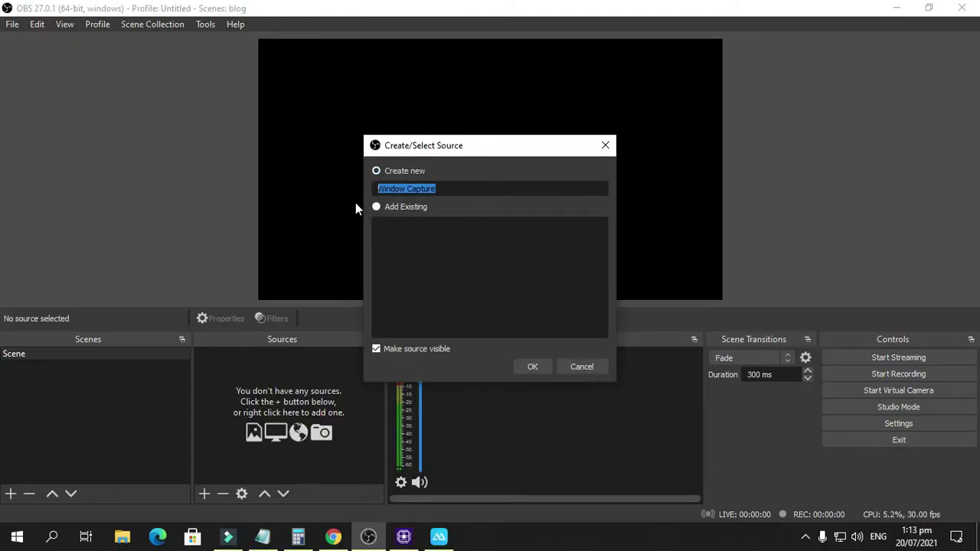
{"action": "type", "text": "ML display"}
{"action": "left_click", "coordinate": [538, 373]}
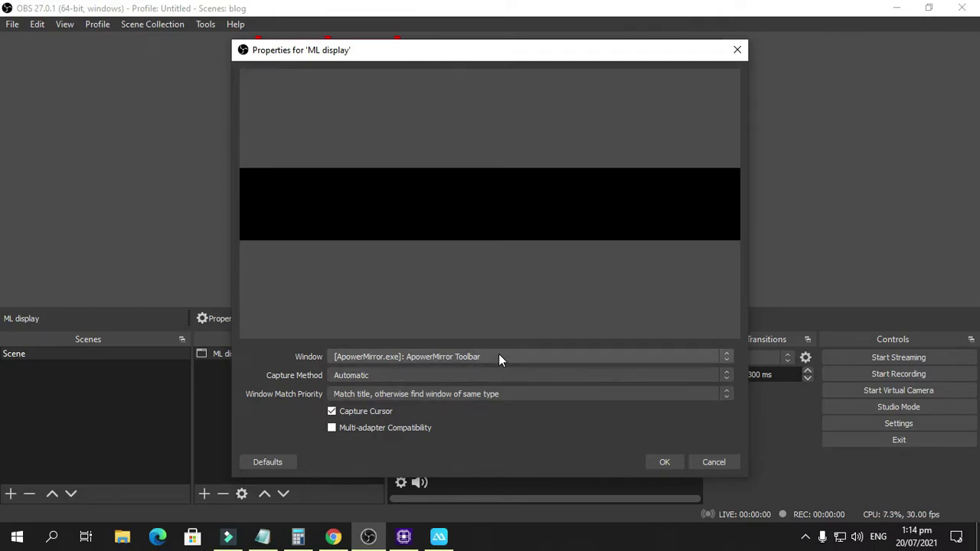
- View the mirrored Mobile Legends screen in ApowerMirror and return to the ML display properties in OBS Studio
{"action": "left_click", "coordinate": [442, 539]}
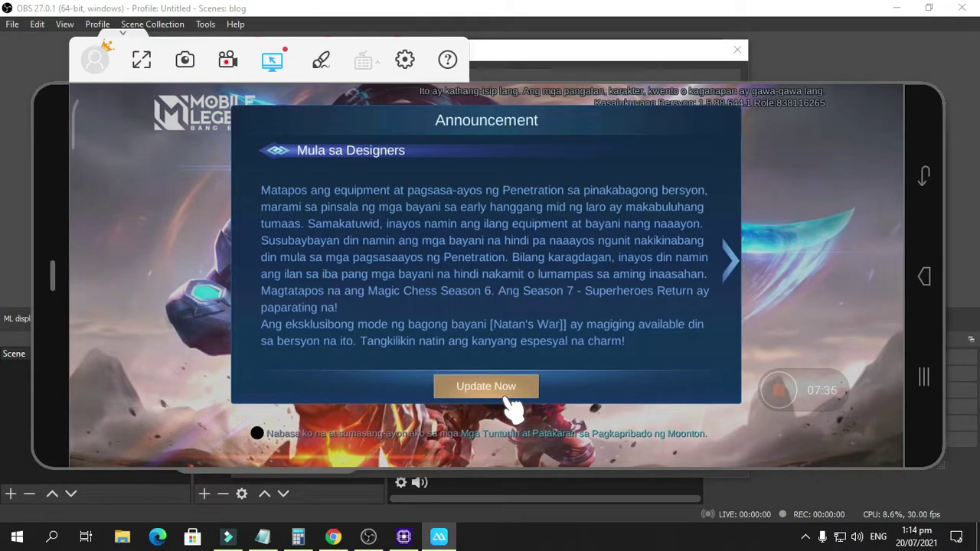
{"action": "left_click", "coordinate": [542, 11]}
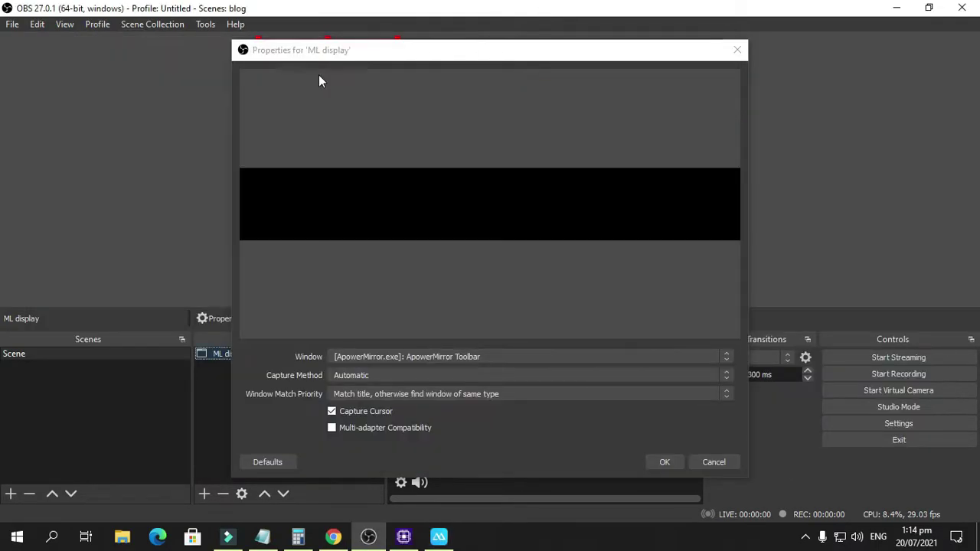
{"action": "left_click", "coordinate": [367, 539]}
{"action": "left_click", "coordinate": [366, 542]}
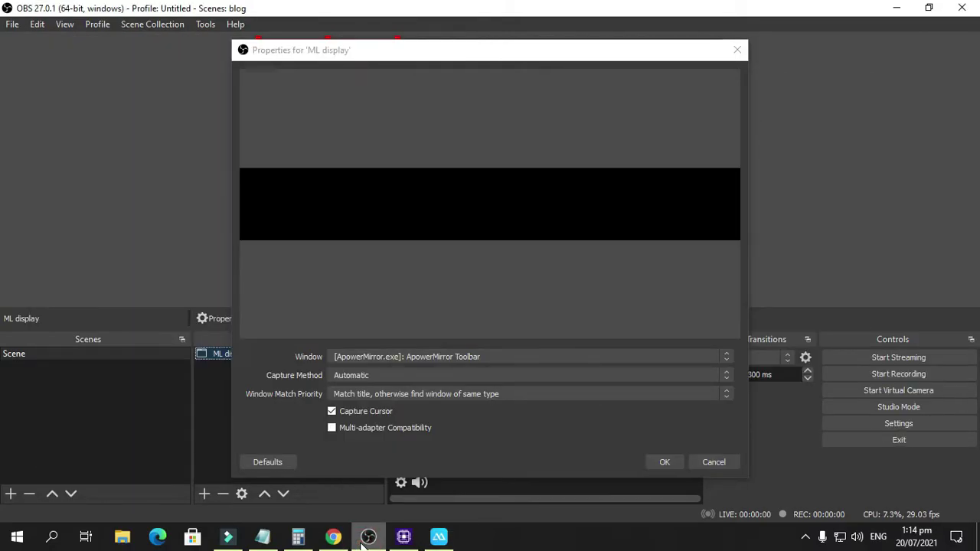
- Set the ML display source to capture "[ApowerMirror.exe]: ApowerMirror Main", compare it with the ApowerMirror window and accept the properties
{"action": "left_click", "coordinate": [453, 357]}
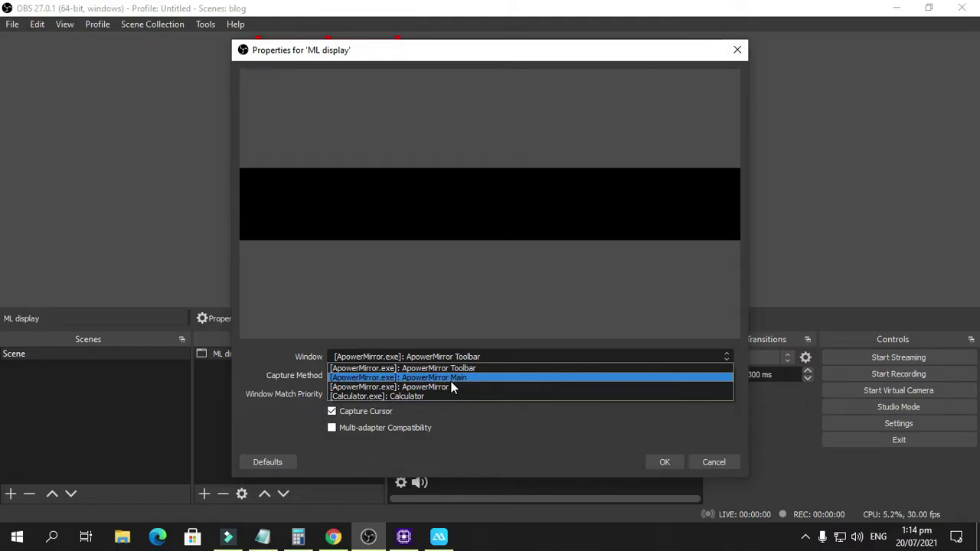
{"action": "left_click", "coordinate": [444, 378]}
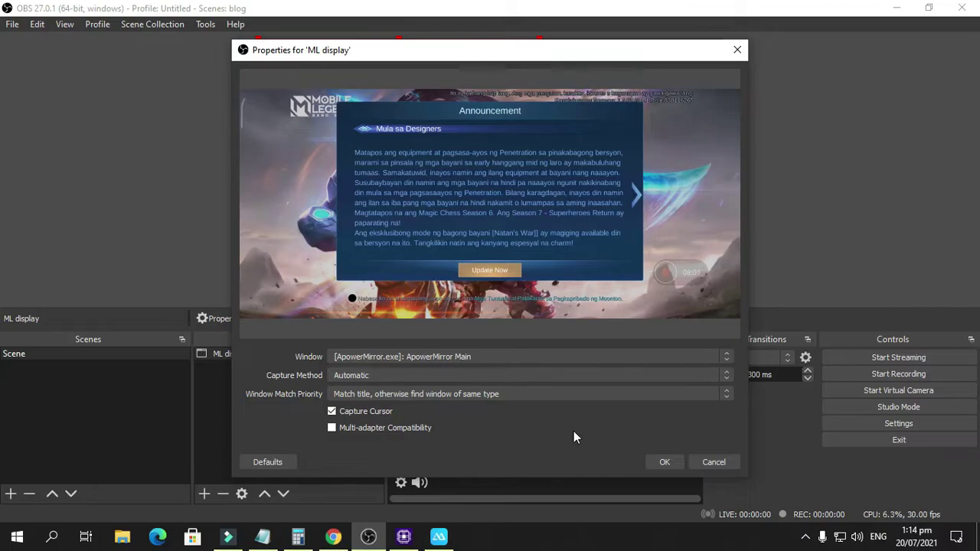
{"action": "left_click", "coordinate": [443, 540]}
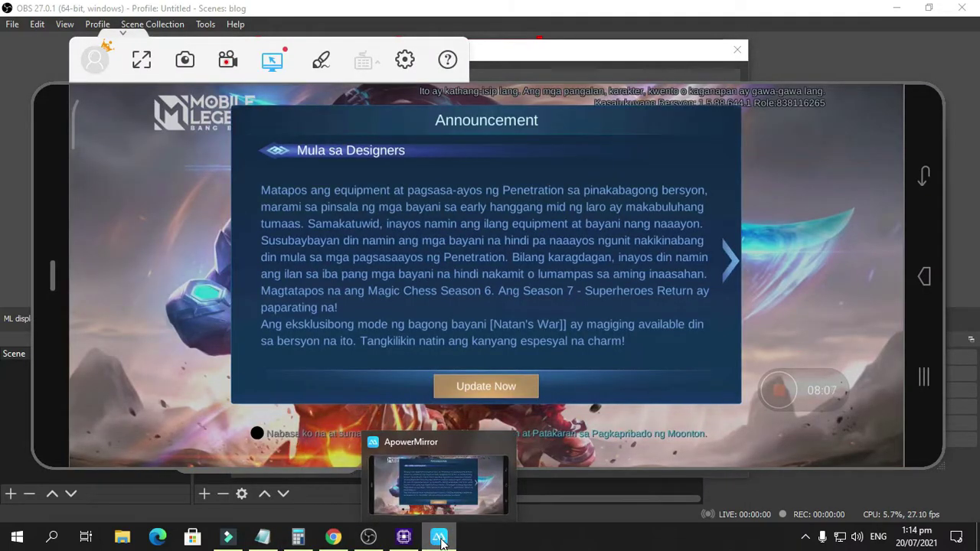
{"action": "left_click", "coordinate": [401, 542]}
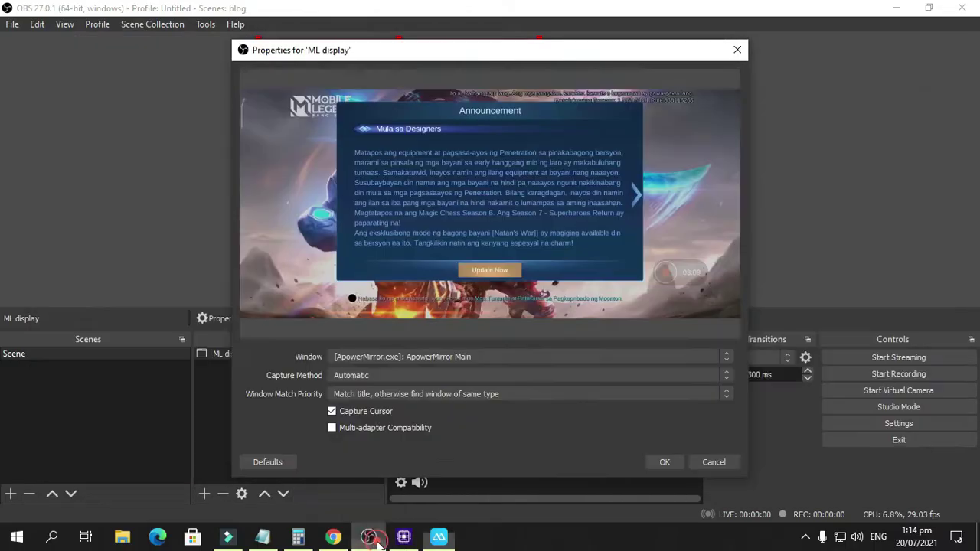
{"action": "left_click", "coordinate": [660, 463]}
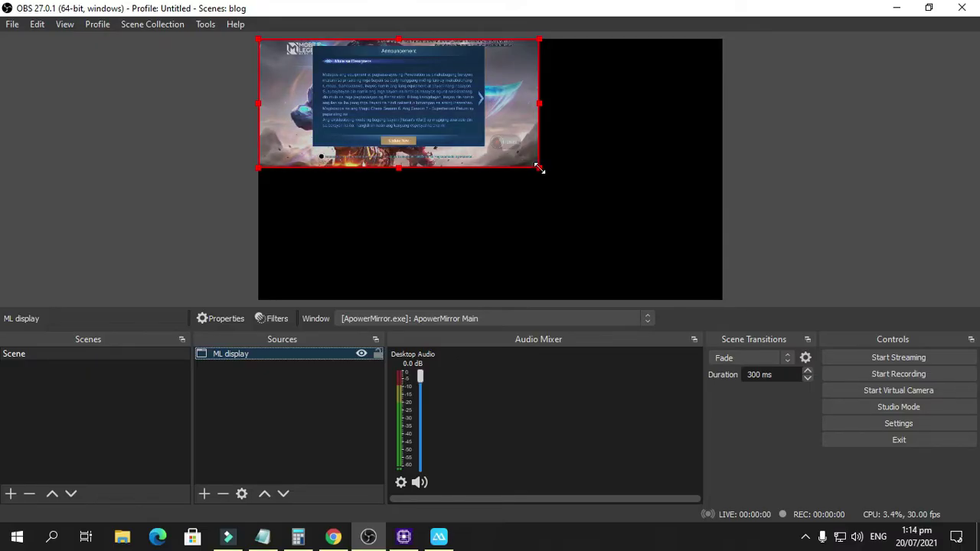
- Enlarge the ML display source to the full canvas width and centre it vertically
{"action": "left_click_drag", "start_coordinate": [539, 168], "coordinate": [687, 252]}
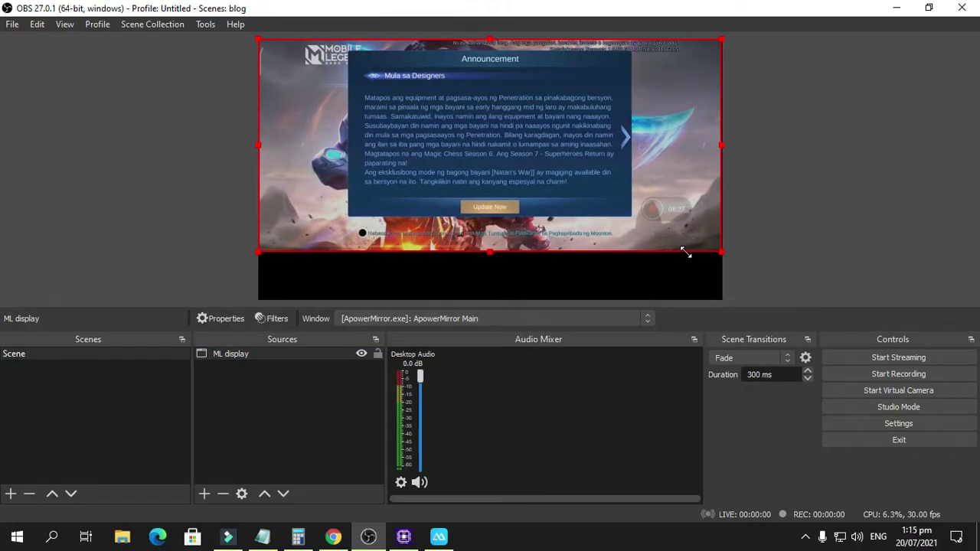
{"action": "left_click_drag", "start_coordinate": [566, 176], "coordinate": [567, 199]}
{"action": "left_click", "coordinate": [169, 194]}
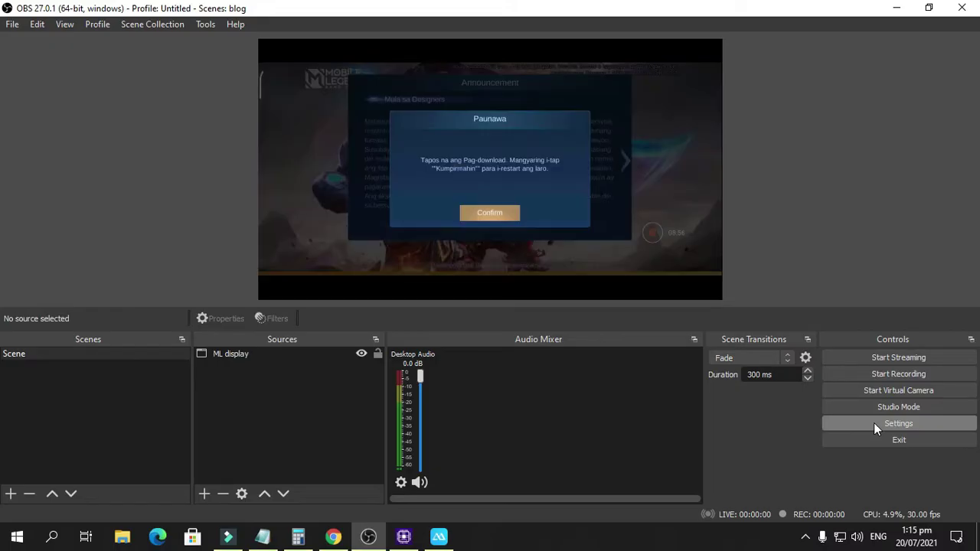
- Set the base (canvas) resolution to 820x720 in the video settings
{"action": "left_click", "coordinate": [874, 426]}
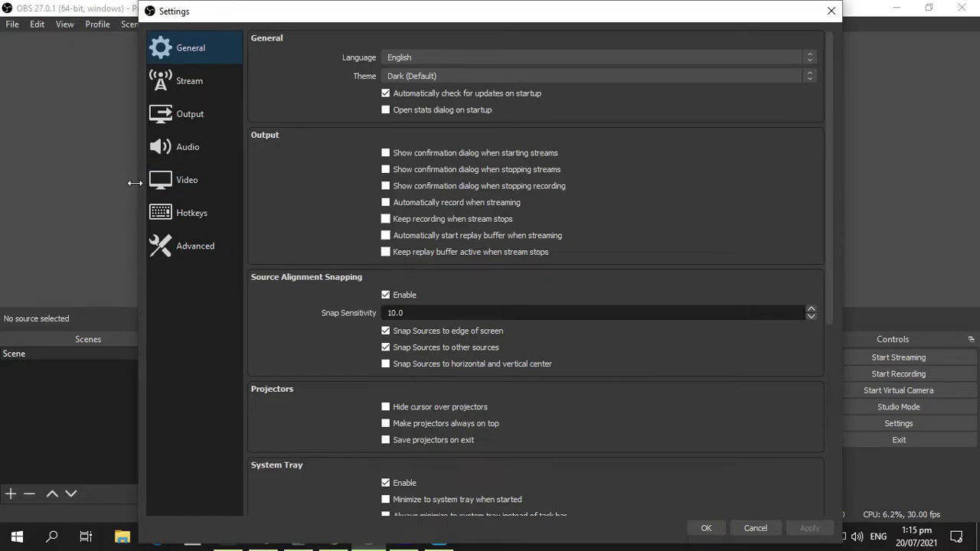
{"action": "left_click", "coordinate": [189, 184]}
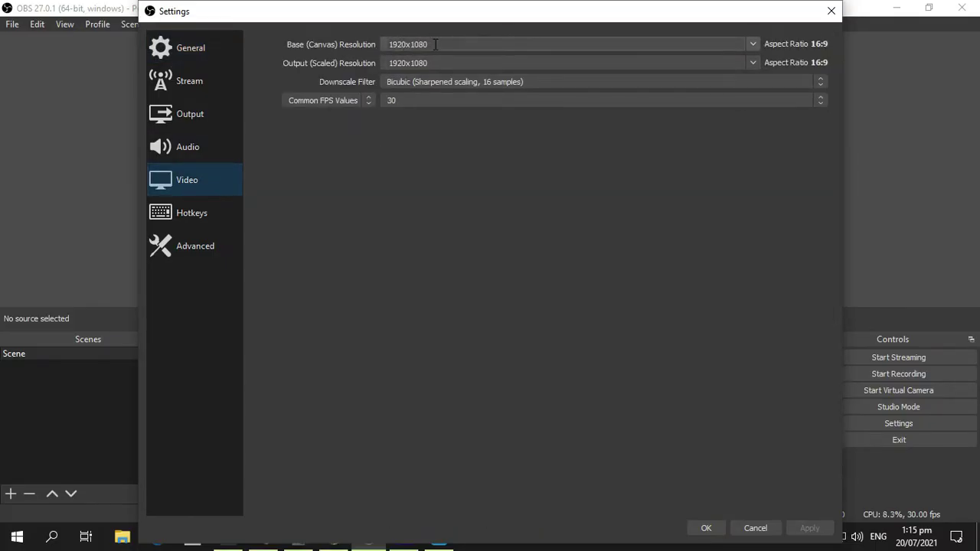
{"action": "left_click_drag", "start_coordinate": [433, 43], "coordinate": [342, 44]}
{"action": "type", "text": "820"}
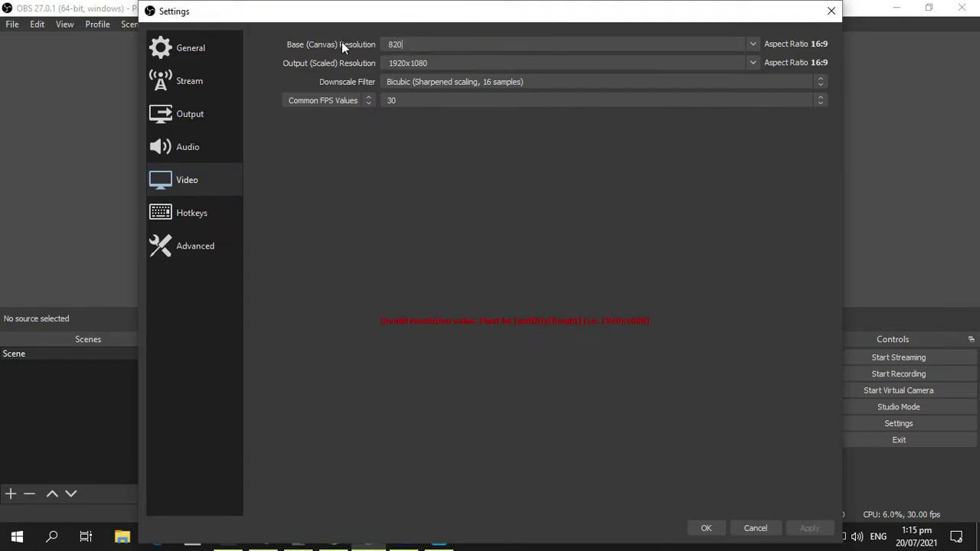
{"action": "type", "text": "x720"}
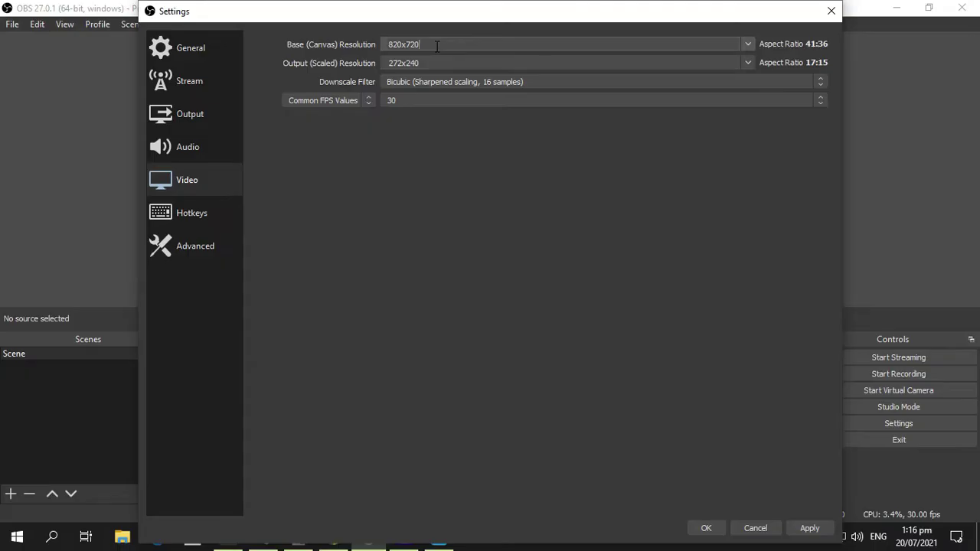
- Set the output (scaled) resolution to 820x720, with the Bicubic downscale filter and a common FPS value of 30
{"action": "left_click_drag", "start_coordinate": [438, 46], "coordinate": [318, 61]}
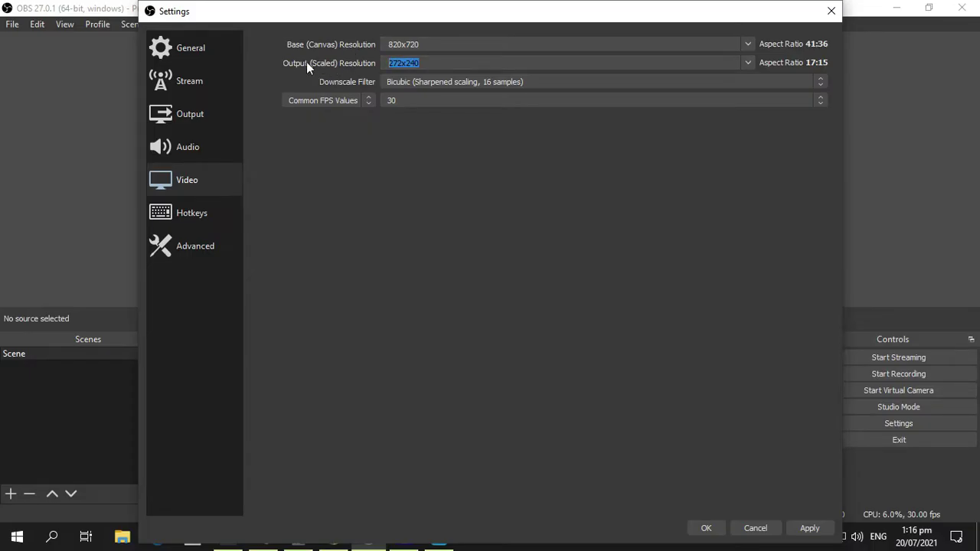
{"action": "type", "text": "820x720"}
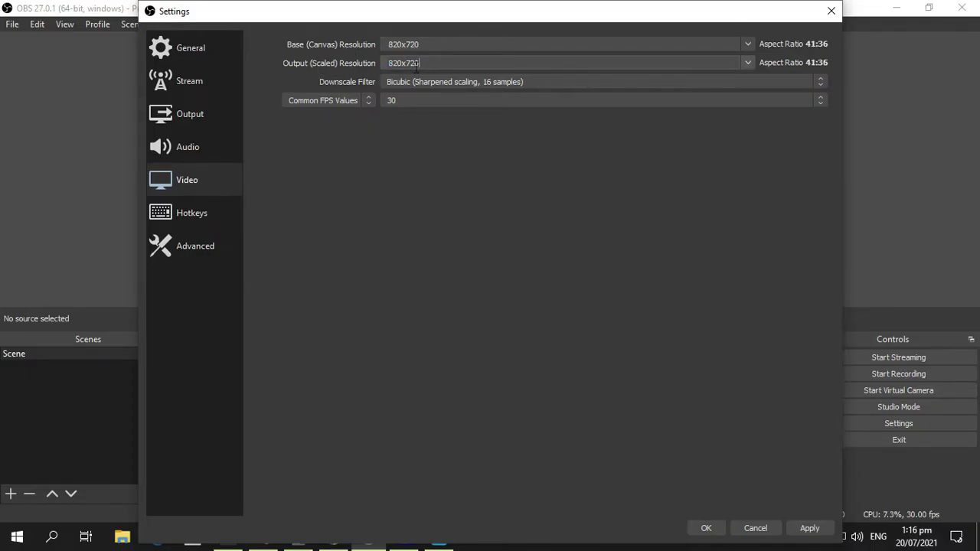
{"action": "left_click", "coordinate": [412, 85]}
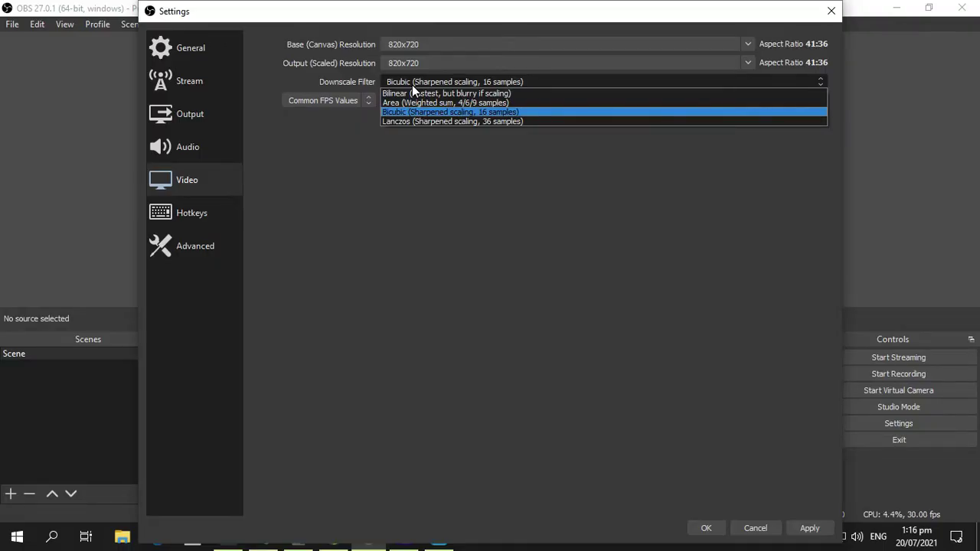
{"action": "left_click", "coordinate": [467, 113]}
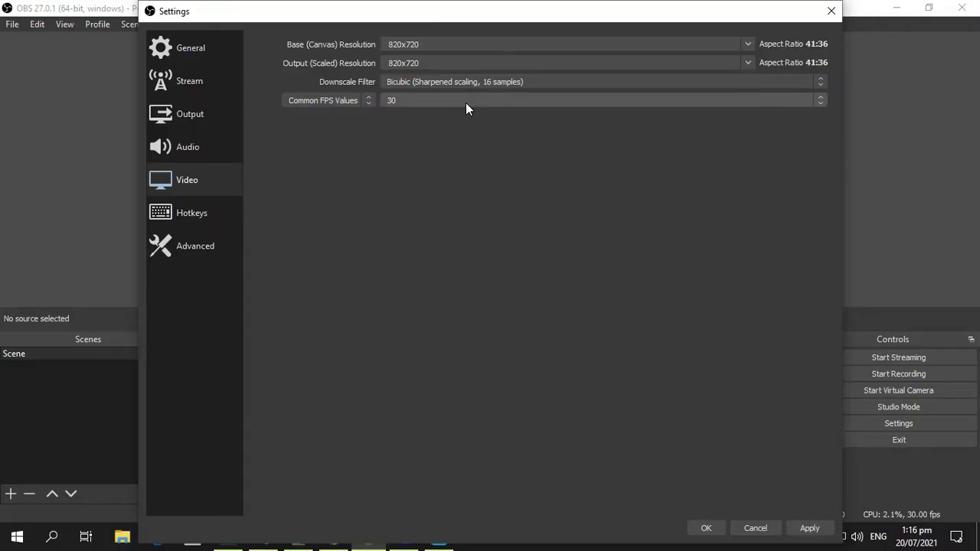
{"action": "left_click", "coordinate": [467, 104]}
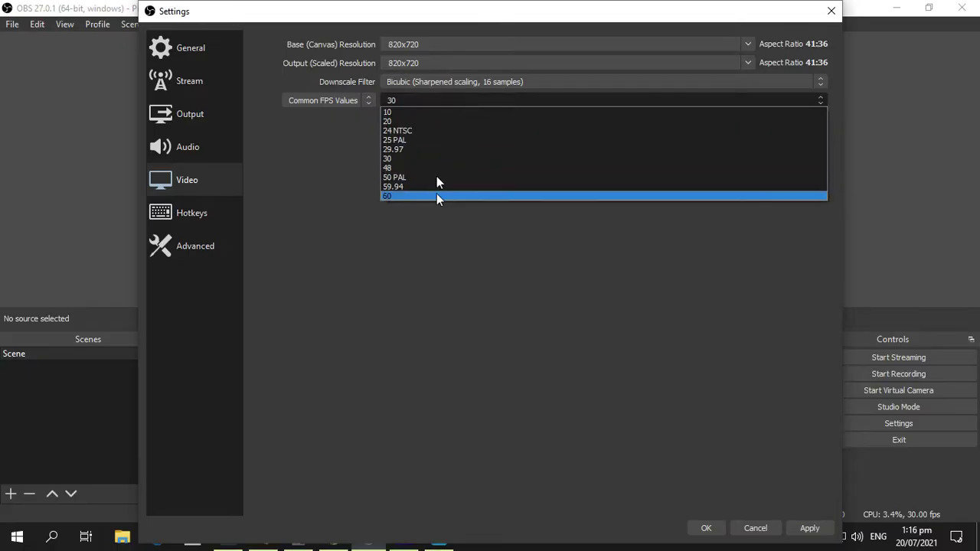
{"action": "left_click", "coordinate": [437, 158]}
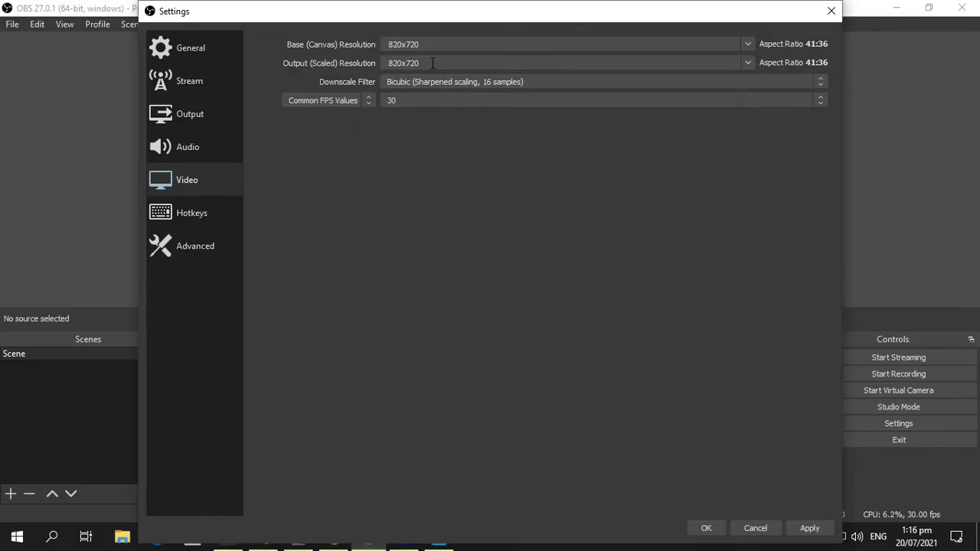
- Keep x264 as the streaming encoder and set the rescale output resolution to 820x720 to match the video settings
{"action": "left_click", "coordinate": [193, 123]}
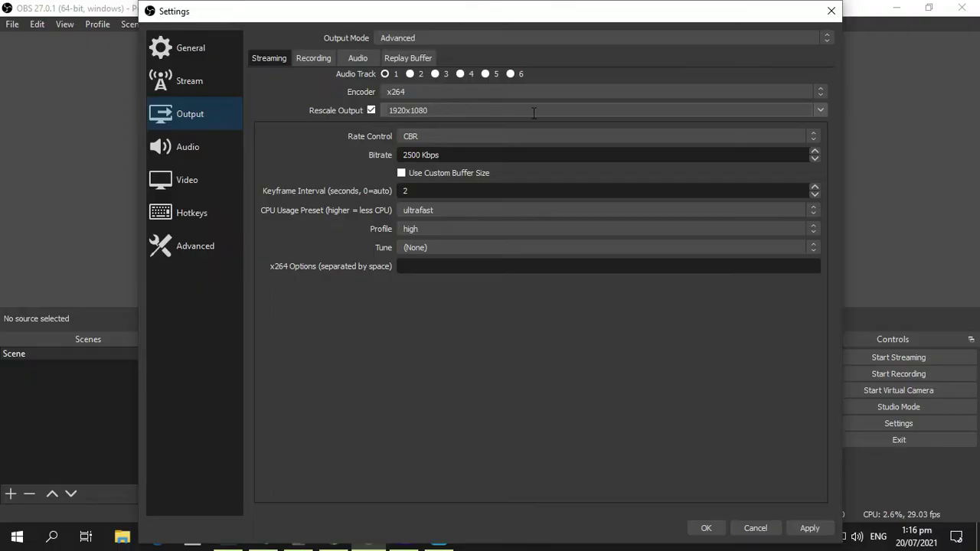
{"action": "left_click", "coordinate": [556, 93]}
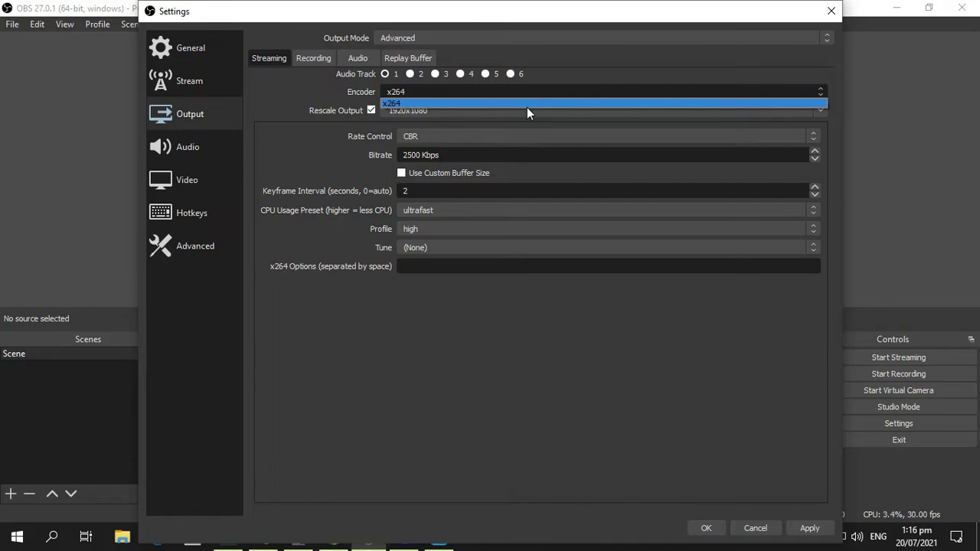
{"action": "left_click", "coordinate": [470, 92]}
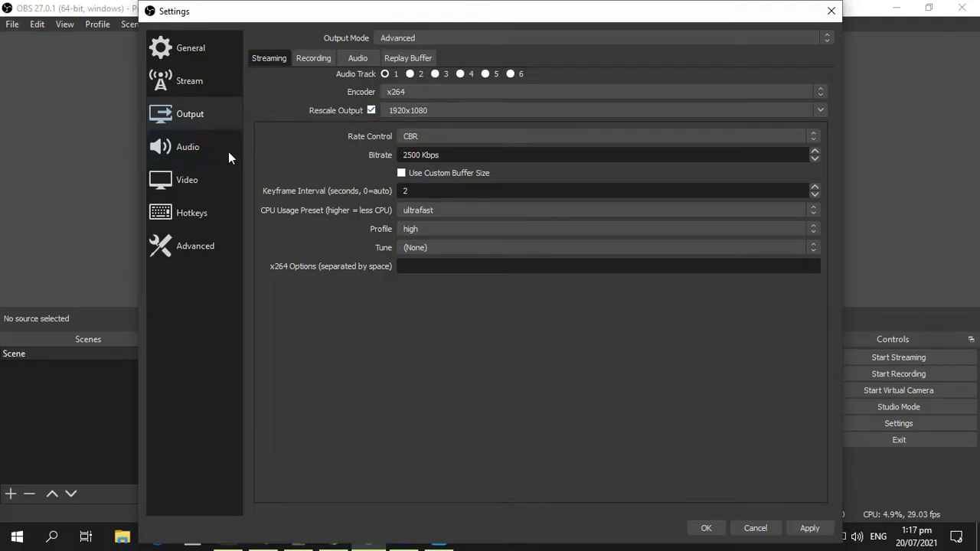
{"action": "left_click", "coordinate": [203, 182]}
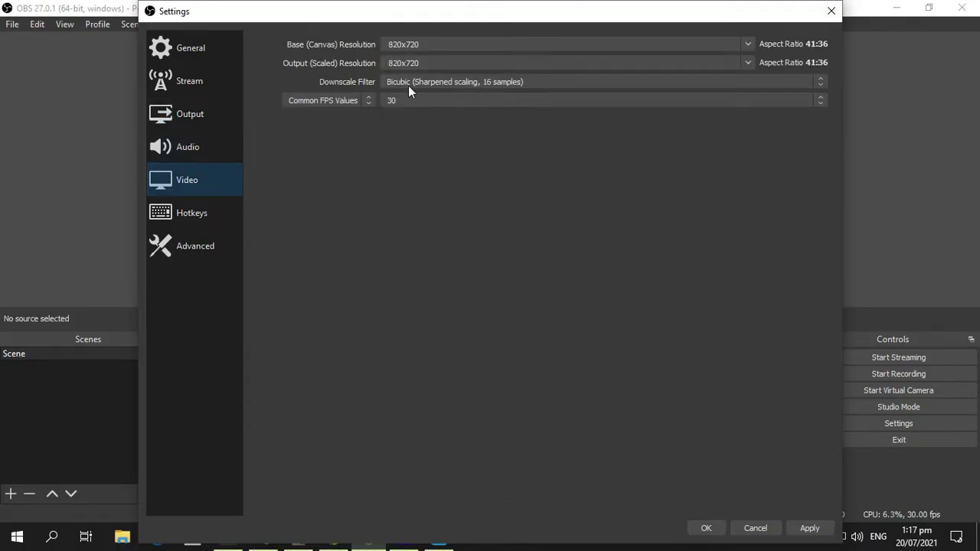
{"action": "left_click", "coordinate": [194, 118]}
{"action": "left_click_drag", "start_coordinate": [439, 109], "coordinate": [358, 103]}
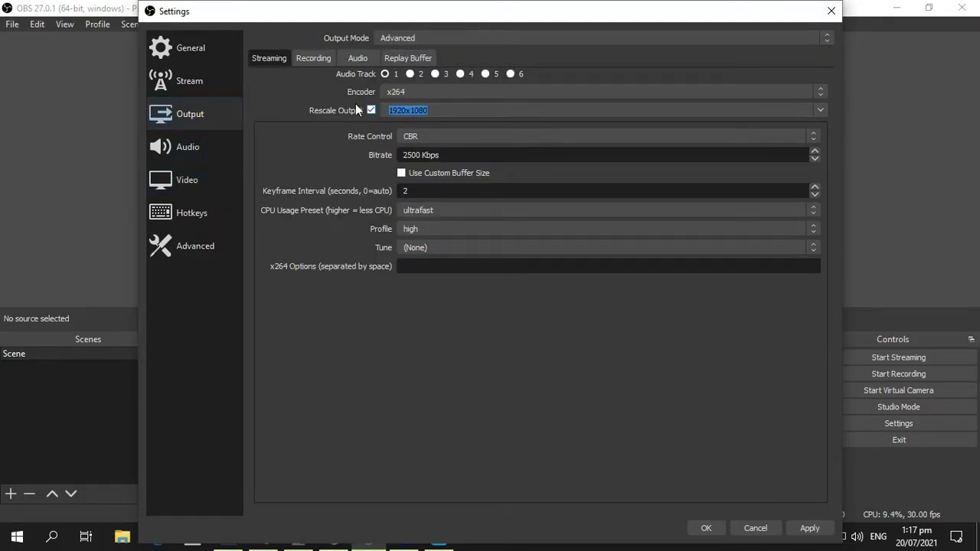
{"action": "type", "text": "820x720"}
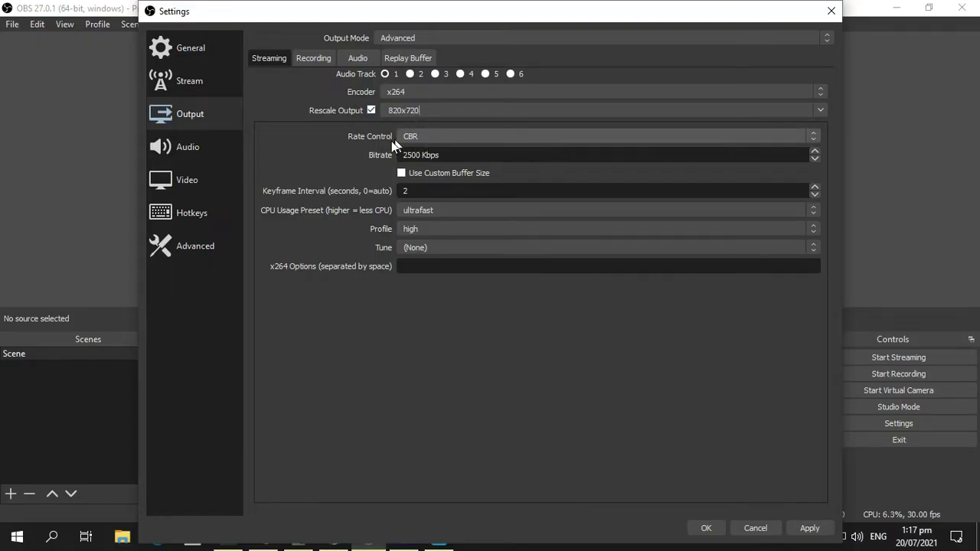
- Select CBR as the streaming rate control and review the bitrate and keyframe interval
{"action": "left_click", "coordinate": [421, 138]}
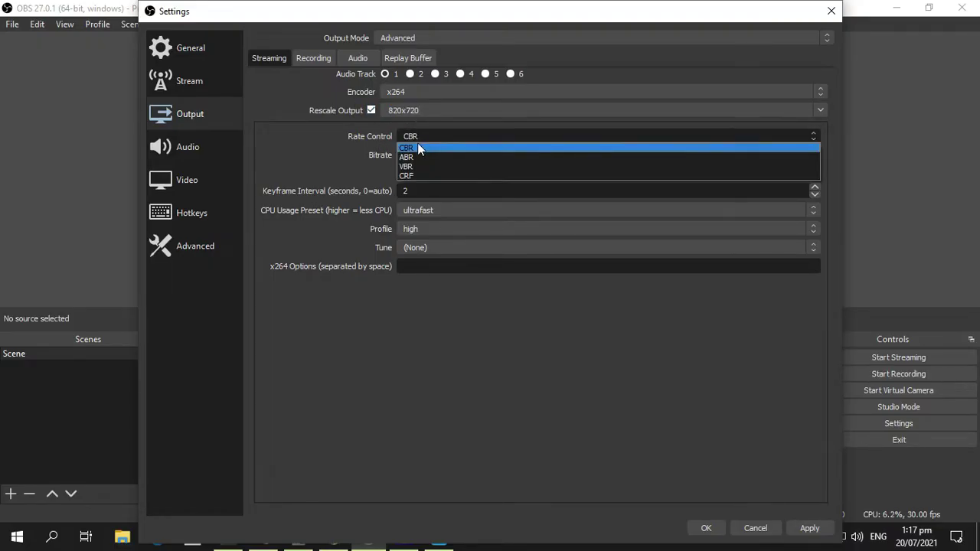
{"action": "left_click", "coordinate": [420, 147]}
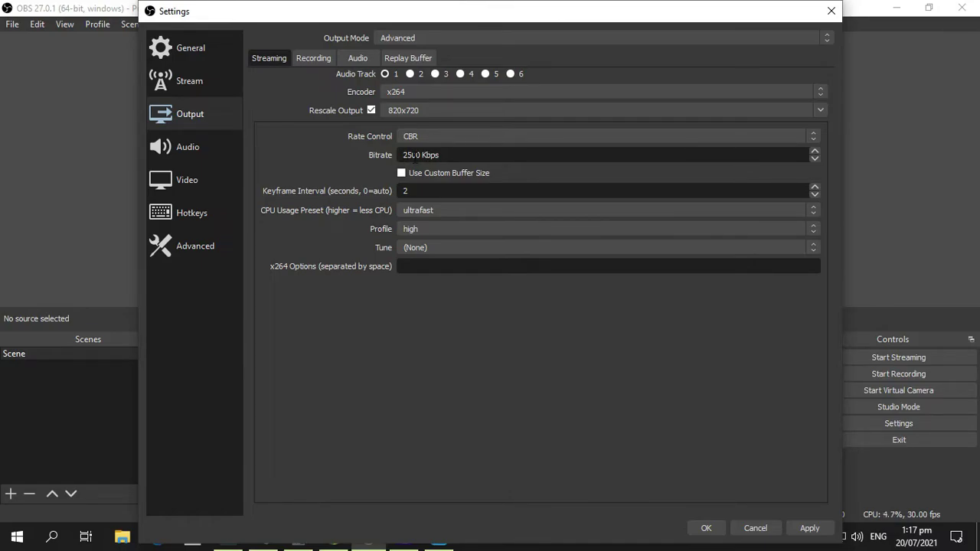
{"action": "left_click_drag", "start_coordinate": [403, 156], "coordinate": [423, 155]}
{"action": "left_click", "coordinate": [433, 192]}
{"action": "left_click_drag", "start_coordinate": [419, 190], "coordinate": [404, 190]}
- Select the ultrafast CPU usage preset, the high profile and (None) for tune, and apply and accept the settings
{"action": "left_click", "coordinate": [408, 210]}
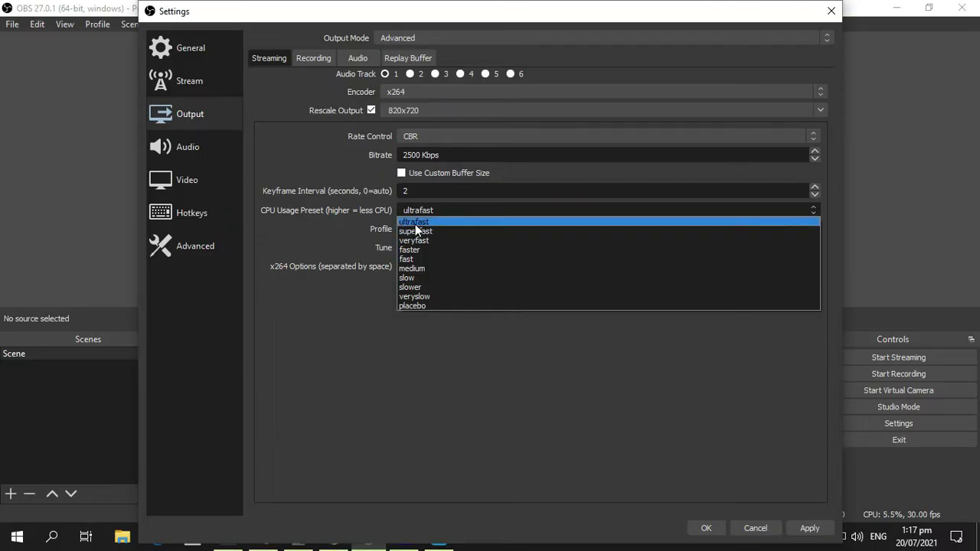
{"action": "left_click", "coordinate": [415, 225]}
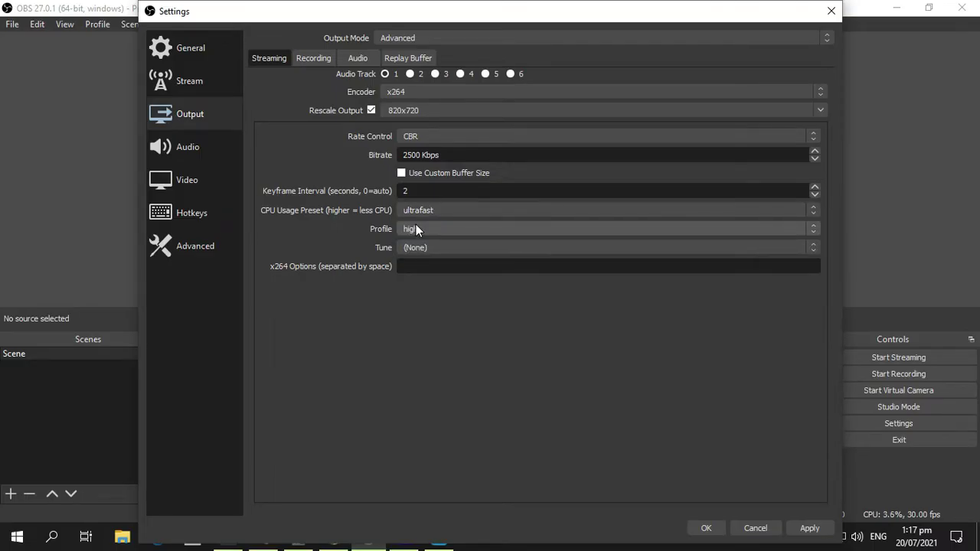
{"action": "left_click", "coordinate": [415, 231]}
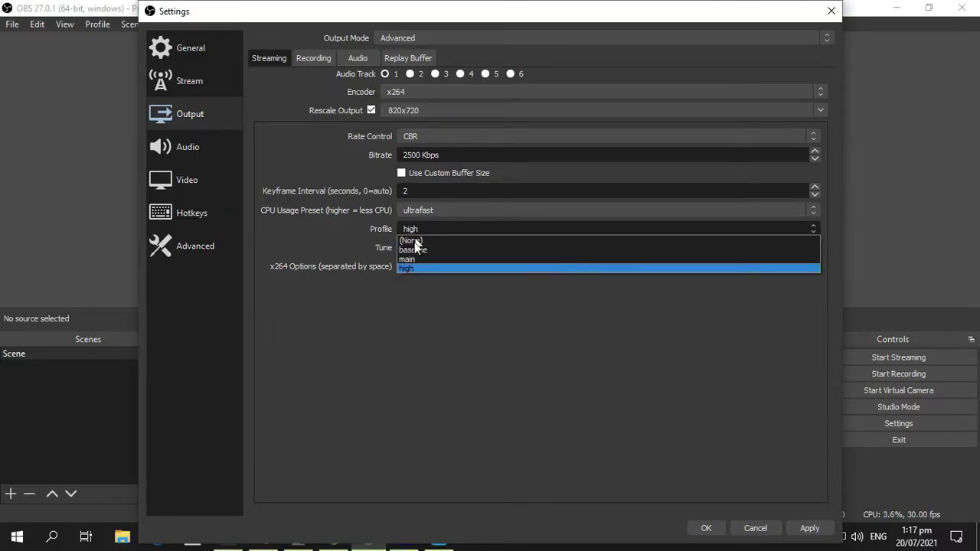
{"action": "left_click", "coordinate": [412, 267]}
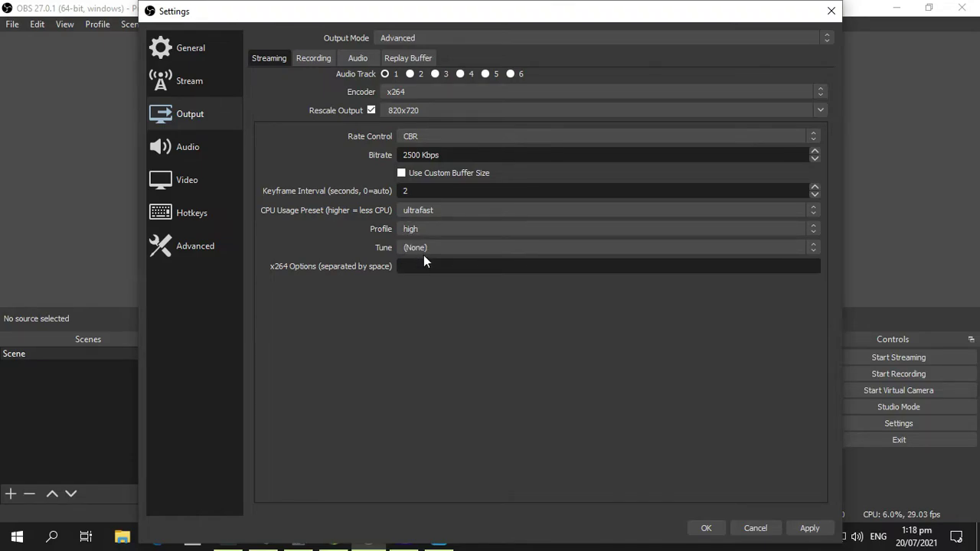
{"action": "left_click", "coordinate": [426, 249]}
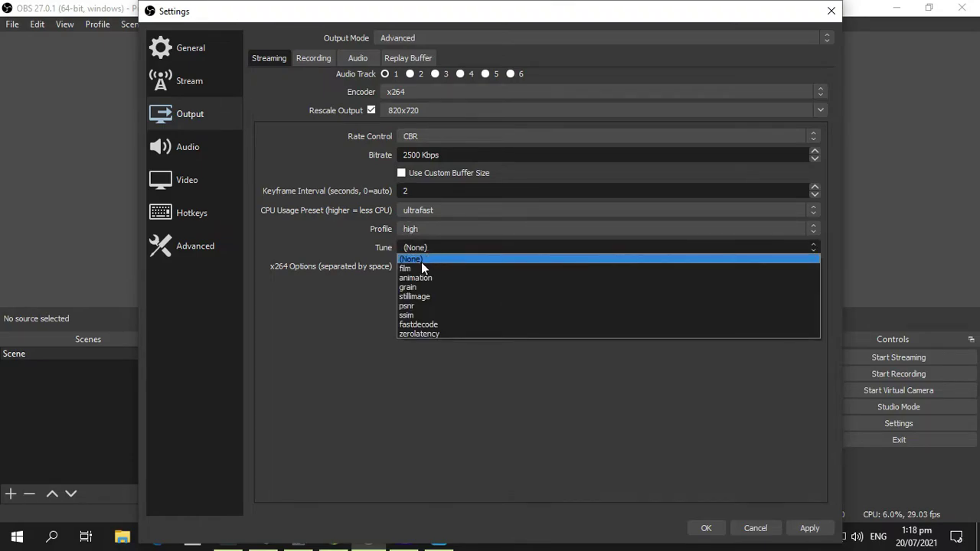
{"action": "left_click", "coordinate": [421, 261]}
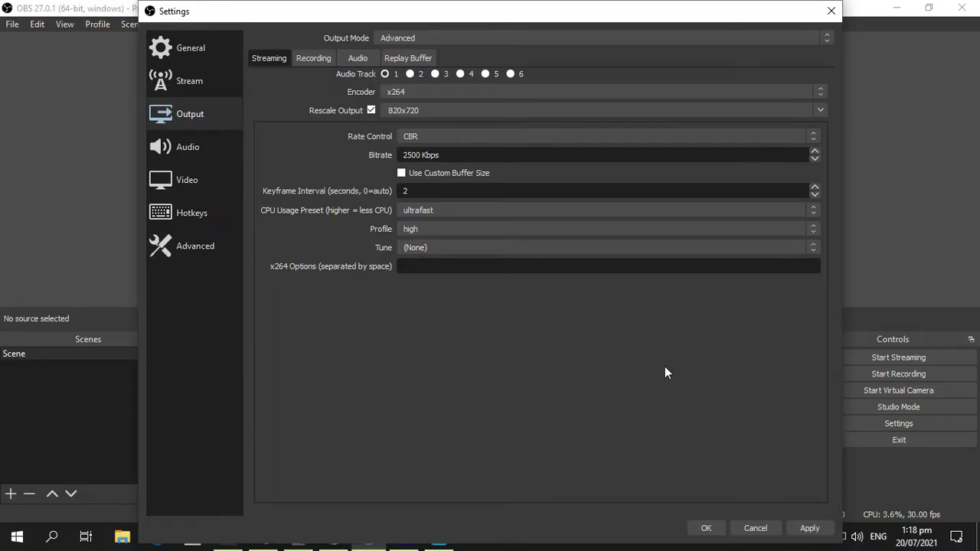
{"action": "left_click", "coordinate": [810, 528]}
{"action": "left_click", "coordinate": [712, 529]}
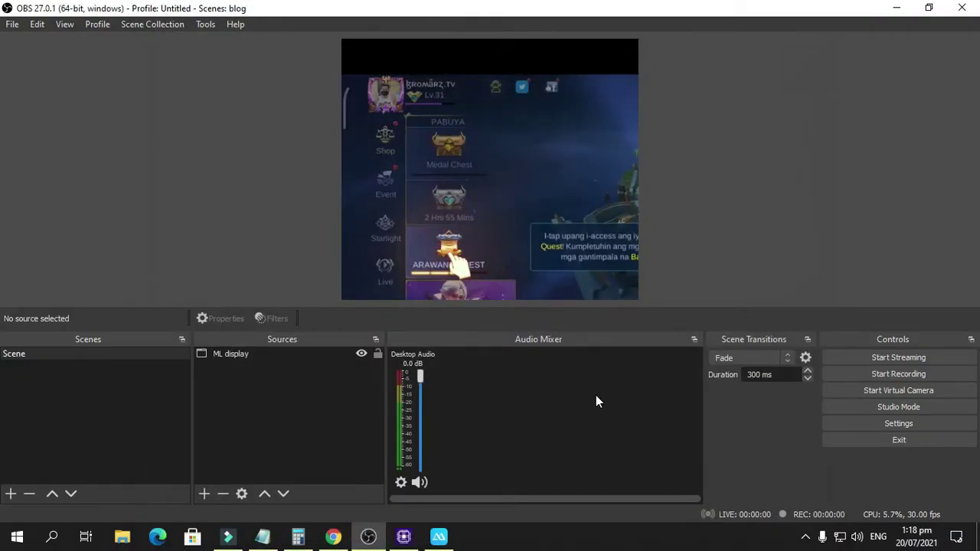
- Scale the ML display source down to the full canvas width and align it with the canvas's upper edge
{"action": "left_click_drag", "start_coordinate": [513, 168], "coordinate": [541, 137]}
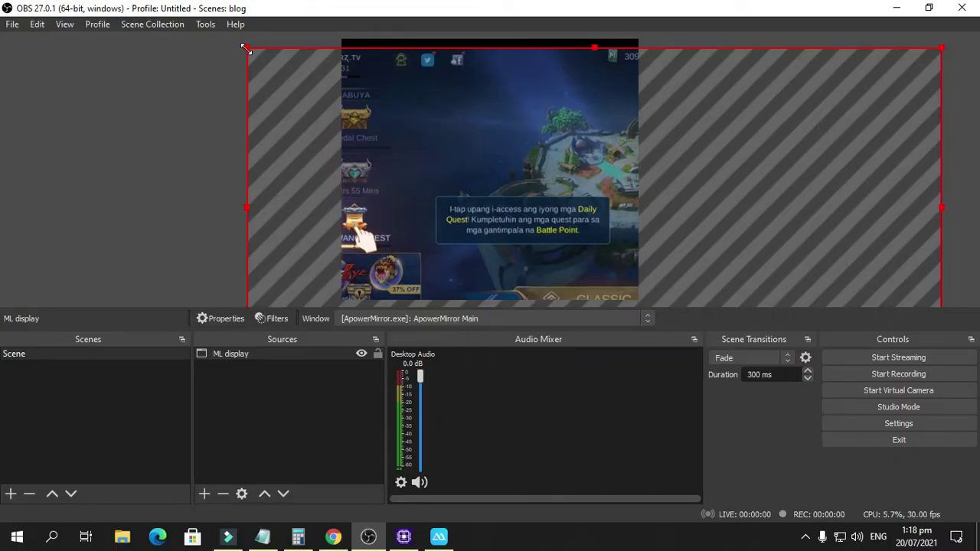
{"action": "left_click_drag", "start_coordinate": [247, 48], "coordinate": [418, 79]}
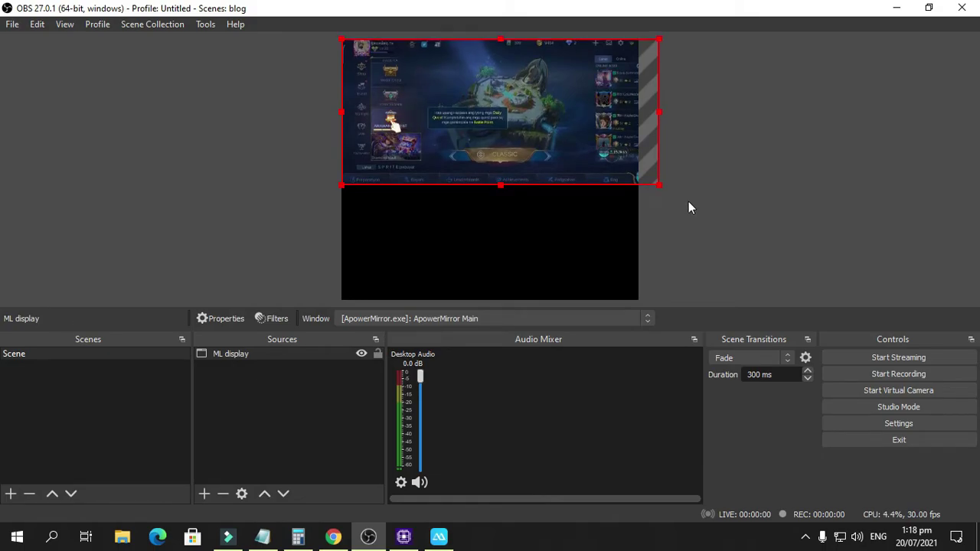
{"action": "left_click_drag", "start_coordinate": [661, 184], "coordinate": [639, 175]}
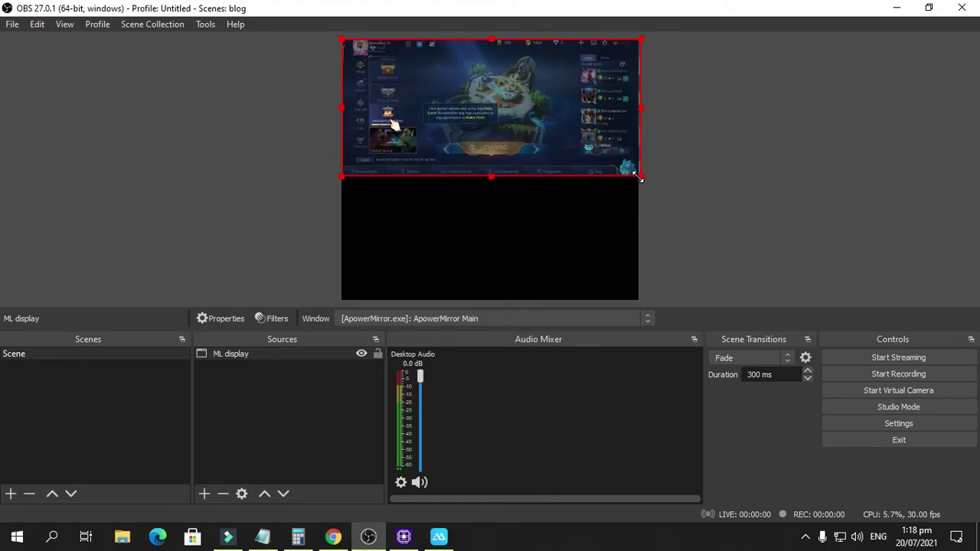
{"action": "mouse_move", "coordinate": [468, 153]}
{"action": "left_mouse_down"}
{"action": "mouse_move", "coordinate": [468, 171]}
{"action": "mouse_move", "coordinate": [464, 157]}
{"action": "left_mouse_up"}
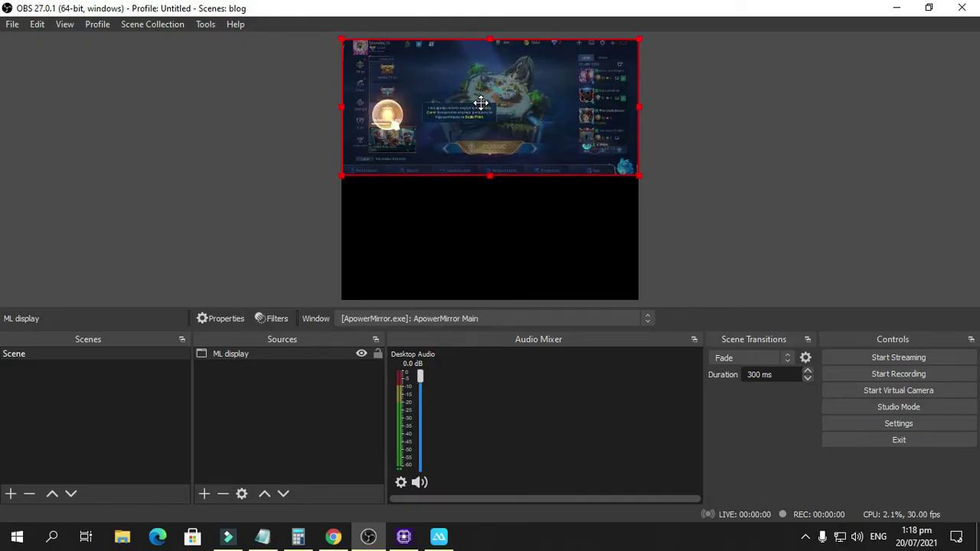
{"action": "left_click_drag", "start_coordinate": [481, 102], "coordinate": [481, 109]}
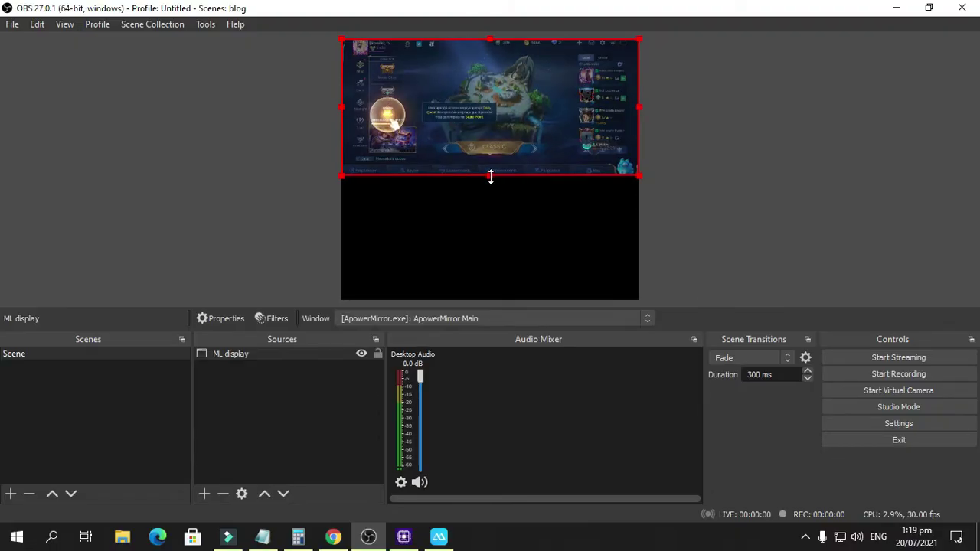
{"action": "left_click_drag", "start_coordinate": [491, 177], "coordinate": [490, 228]}
{"action": "left_click", "coordinate": [281, 155]}
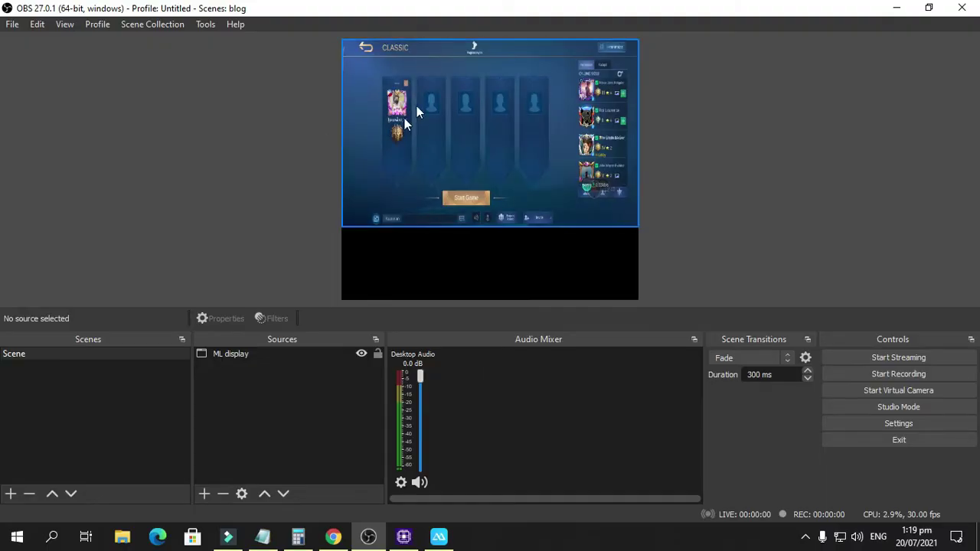
{"action": "left_click", "coordinate": [635, 134]}
{"action": "mouse_move", "coordinate": [635, 134]}
{"action": "left_mouse_down"}
{"action": "mouse_move", "coordinate": [615, 134]}
{"action": "mouse_move", "coordinate": [635, 134]}
{"action": "left_mouse_up"}
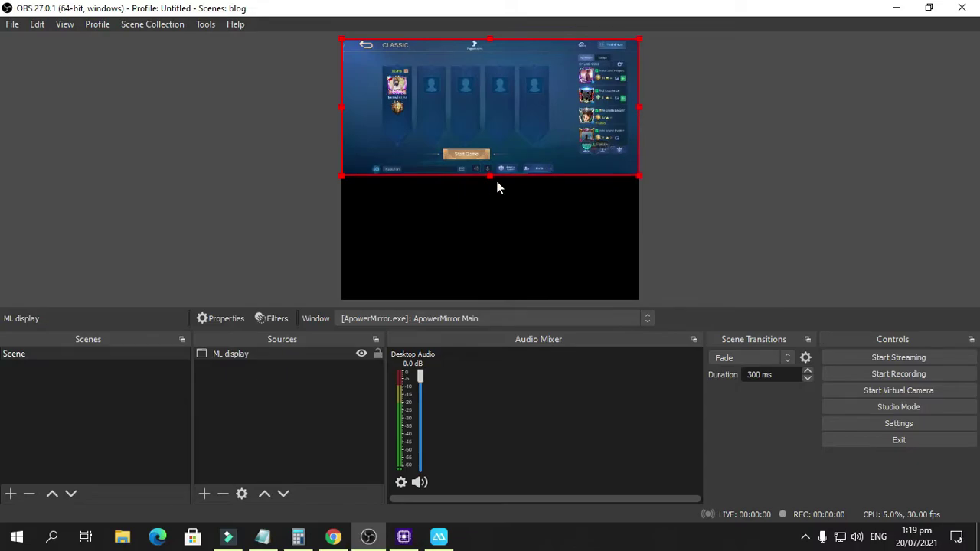
- Stretch the ML display source downward to about three quarters of the canvas height
{"action": "left_click_drag", "start_coordinate": [490, 178], "coordinate": [490, 230]}
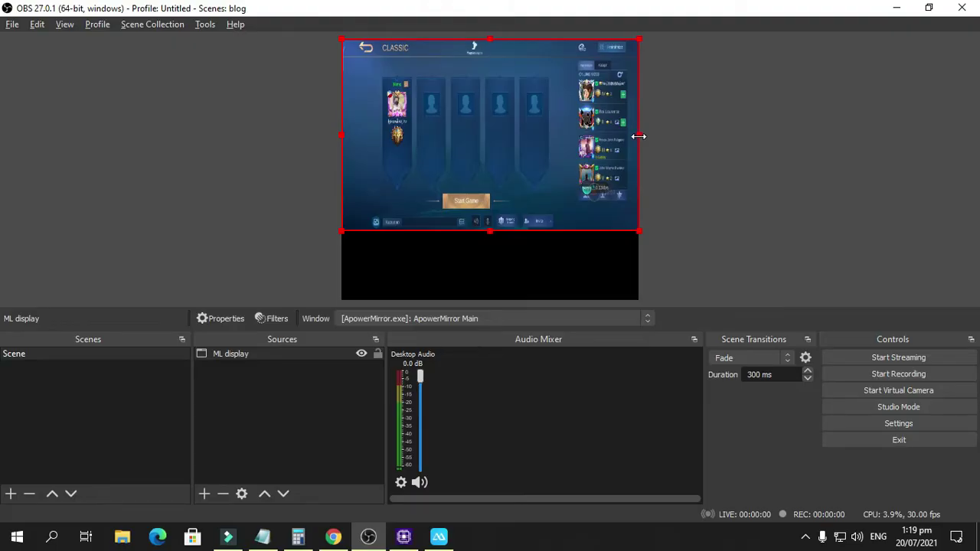
{"action": "mouse_move", "coordinate": [638, 136]}
{"action": "left_mouse_down"}
{"action": "mouse_move", "coordinate": [521, 138]}
{"action": "mouse_move", "coordinate": [642, 134]}
{"action": "left_mouse_up"}
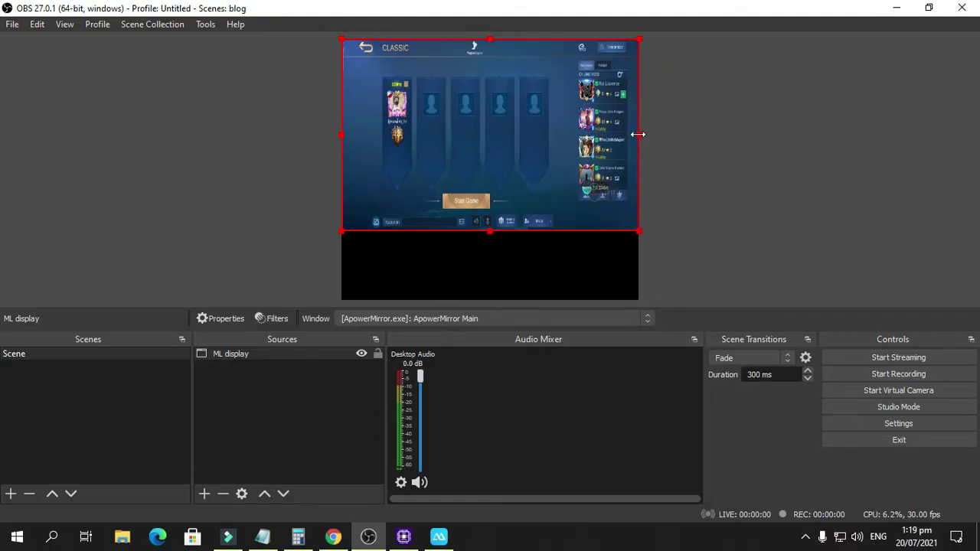
{"action": "mouse_move", "coordinate": [636, 135]}
{"action": "left_mouse_down"}
{"action": "mouse_move", "coordinate": [551, 138]}
{"action": "mouse_move", "coordinate": [636, 136]}
{"action": "left_mouse_up"}
- Crop a narrow strip off both side edges of the ML display source and widen it to fill the canvas width
{"action": "left_click_drag", "start_coordinate": [638, 135], "coordinate": [631, 136]}
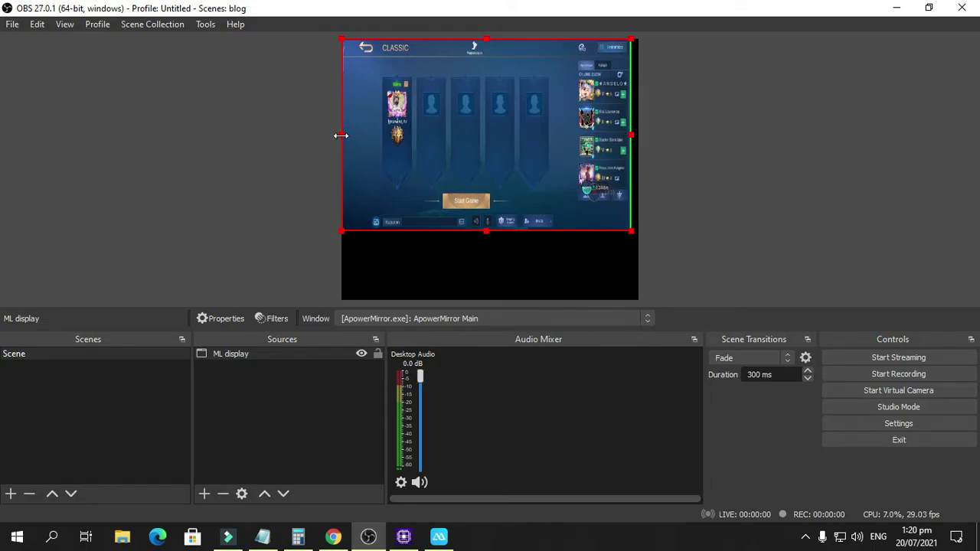
{"action": "left_click_drag", "start_coordinate": [342, 136], "coordinate": [349, 134]}
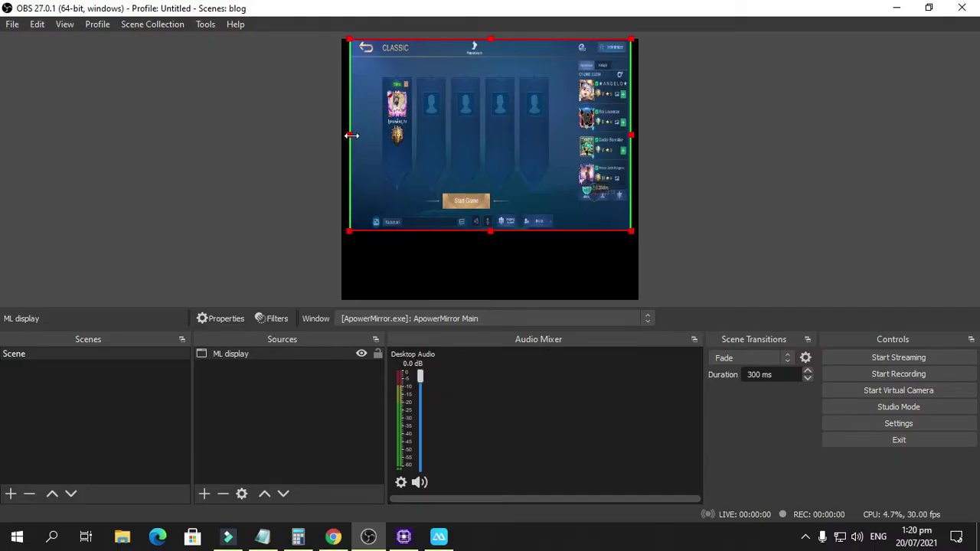
{"action": "left_click_drag", "start_coordinate": [349, 136], "coordinate": [341, 136]}
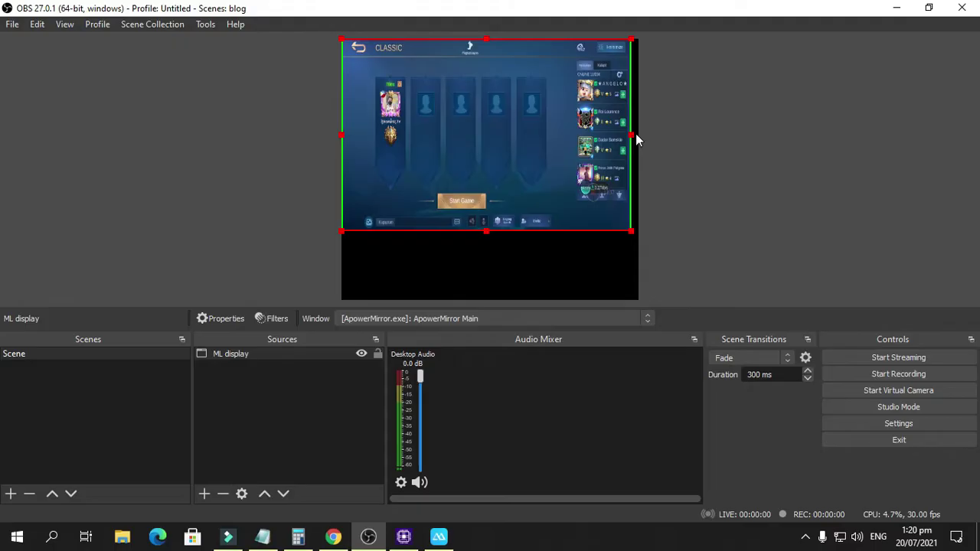
{"action": "left_click_drag", "start_coordinate": [632, 135], "coordinate": [635, 134]}
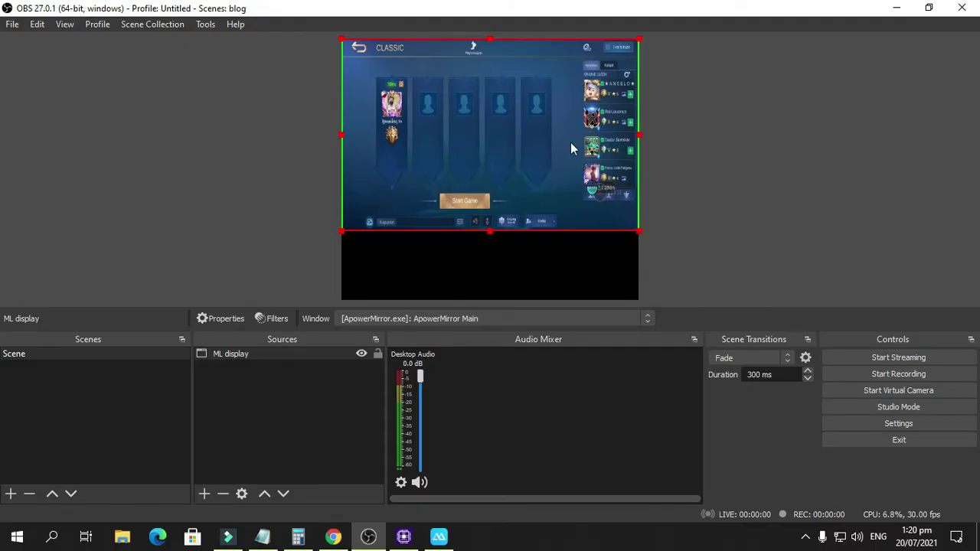
{"action": "left_click", "coordinate": [222, 158]}
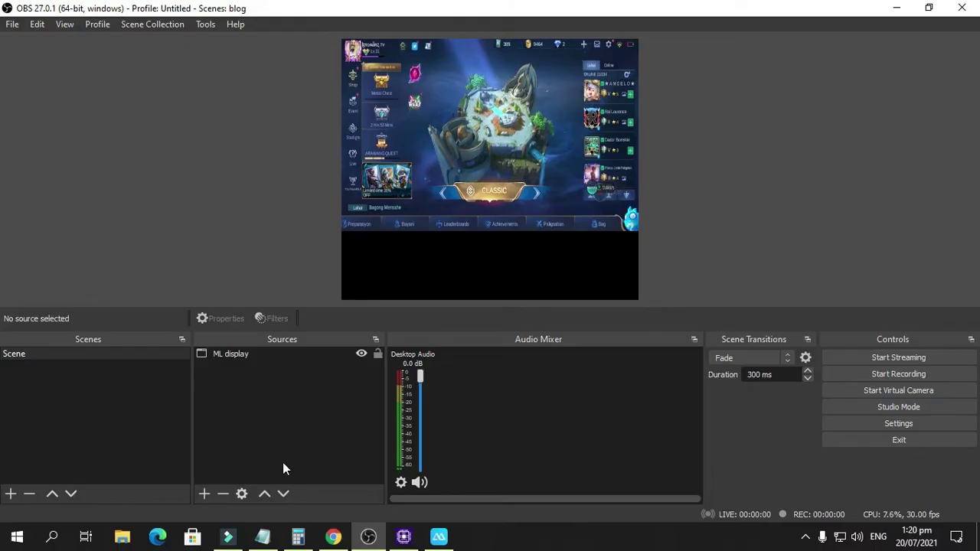
{"action": "right_click", "coordinate": [249, 430]}
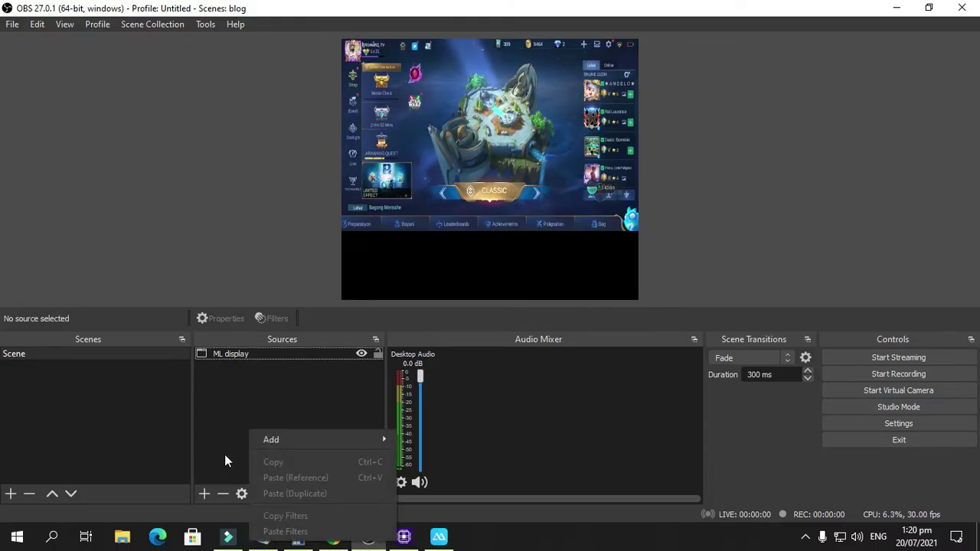
{"action": "right_click", "coordinate": [239, 384]}
{"action": "mouse_move", "coordinate": [253, 395]}
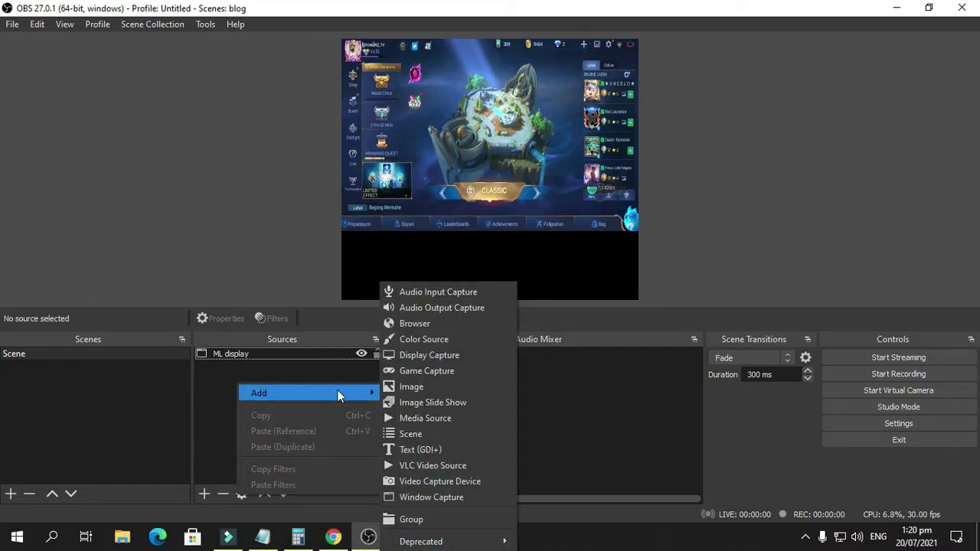
{"action": "right_click", "coordinate": [430, 224]}
{"action": "right_click", "coordinate": [418, 253]}
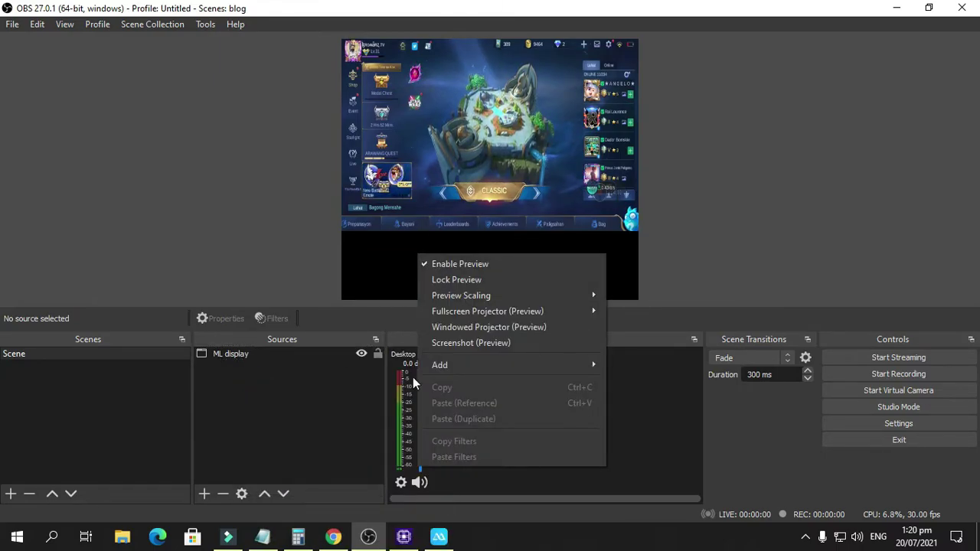
{"action": "mouse_move", "coordinate": [440, 368]}
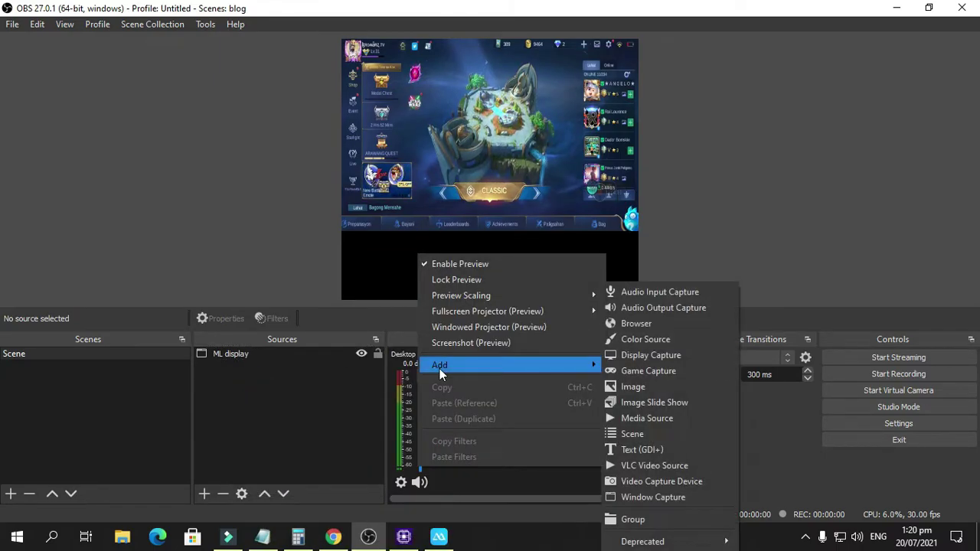
{"action": "right_click", "coordinate": [356, 373]}
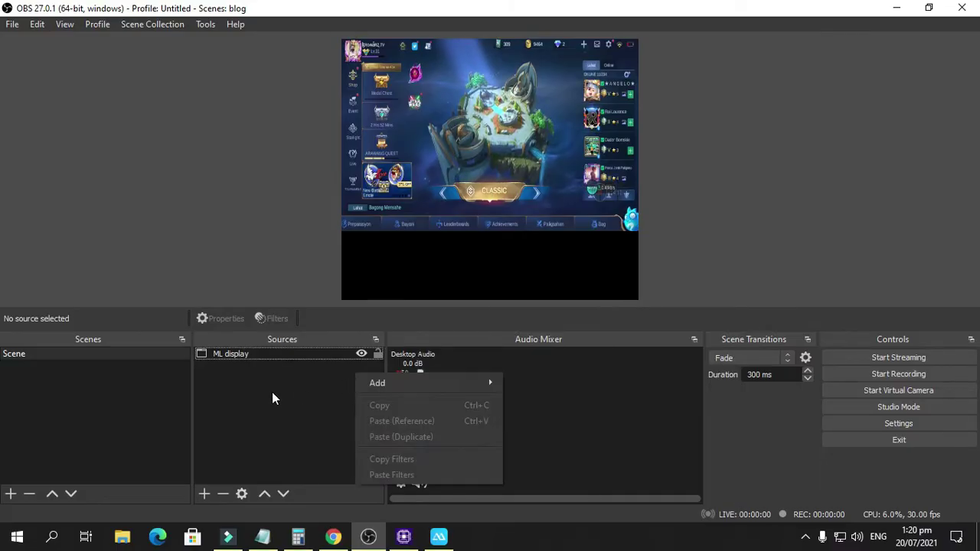
- Add a Video Capture Device source named Camera, keeping the CAMERA - UAC device and its default properties
{"action": "left_click", "coordinate": [203, 497]}
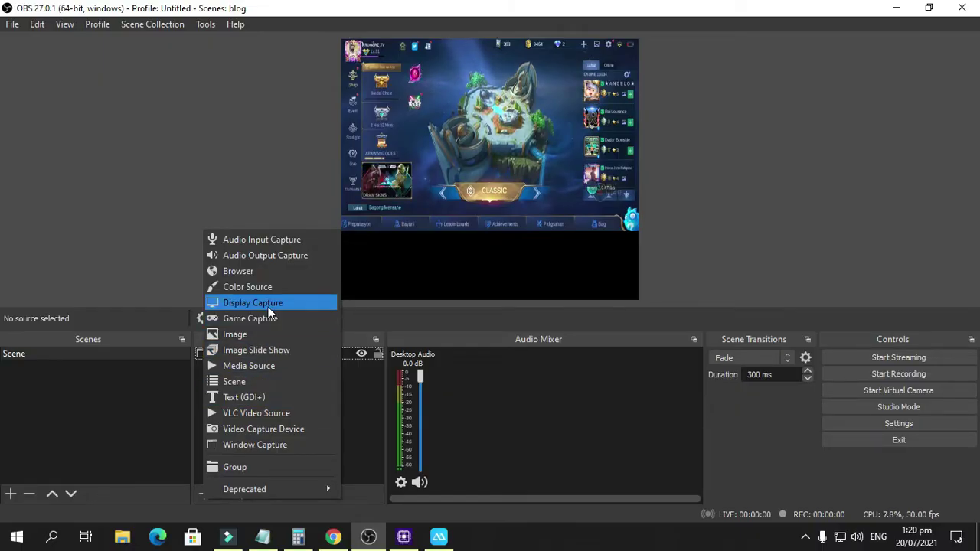
{"action": "left_click", "coordinate": [250, 431]}
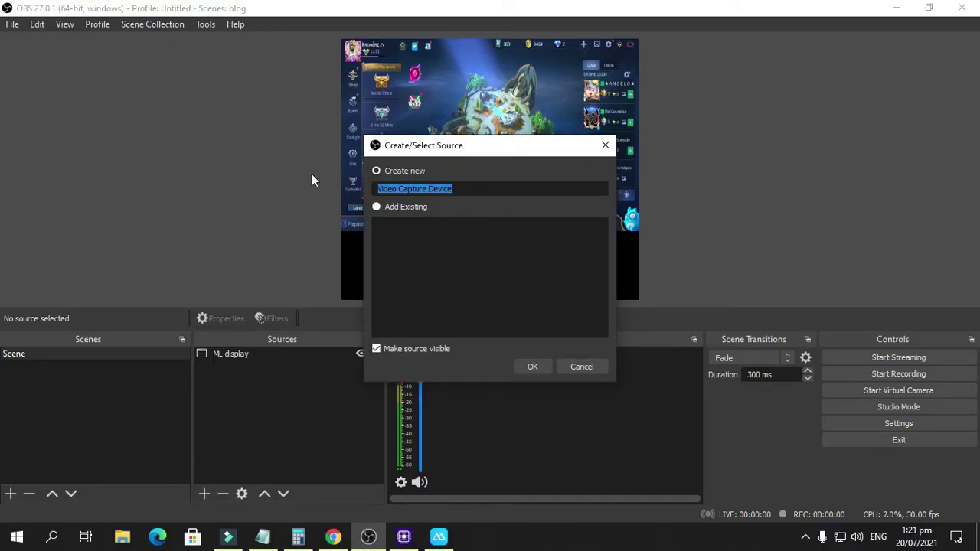
{"action": "type", "text": "Cae"}
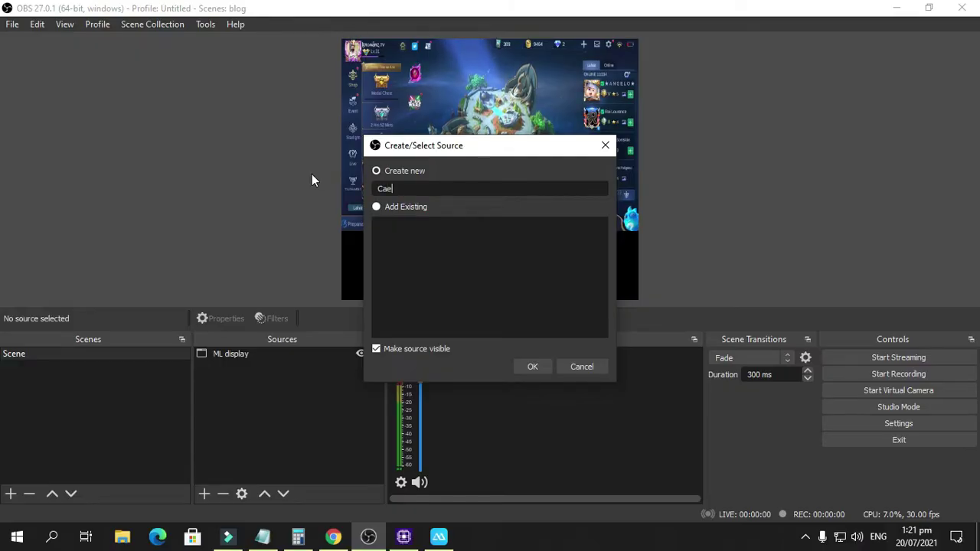
{"action": "type", "text": "mera"}
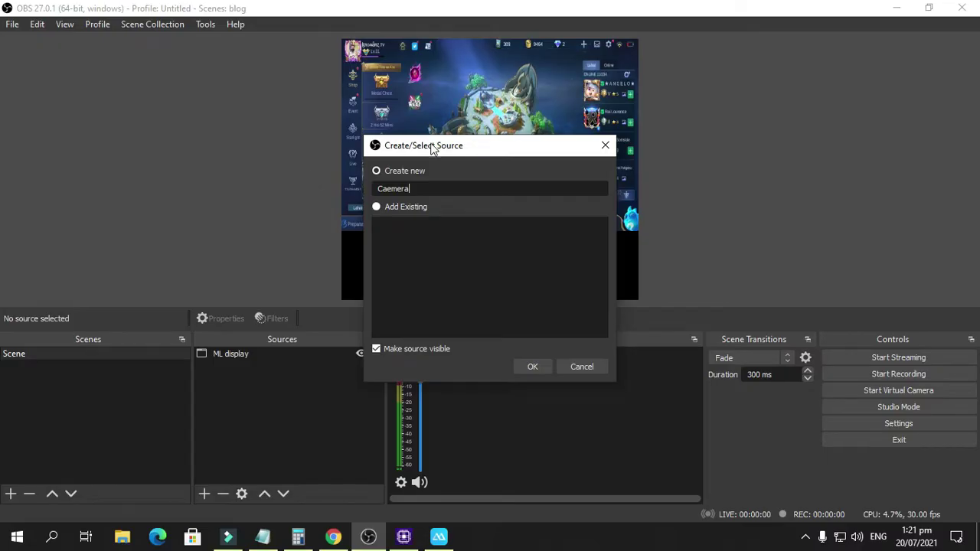
{"action": "key", "text": "BackSpace"}
{"action": "left_click", "coordinate": [533, 367]}
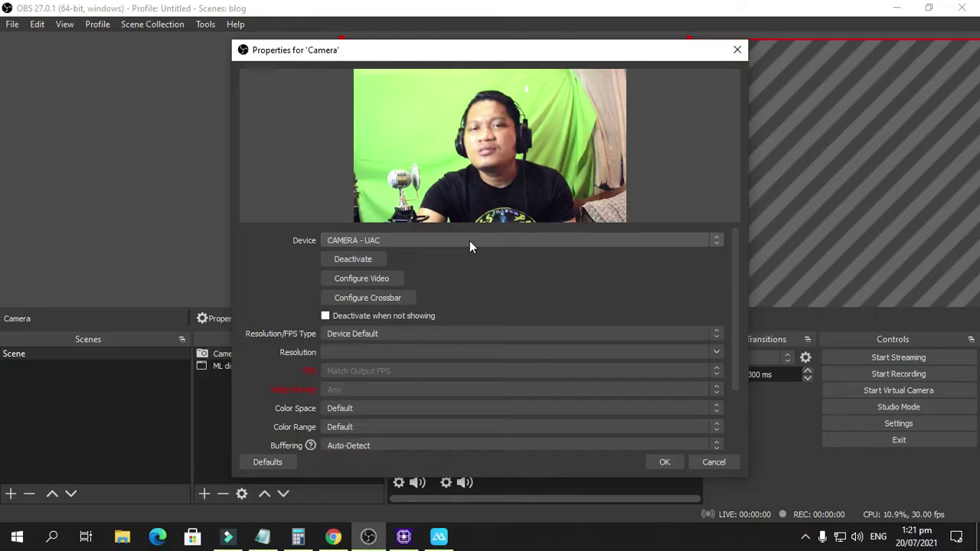
{"action": "left_click", "coordinate": [672, 464]}
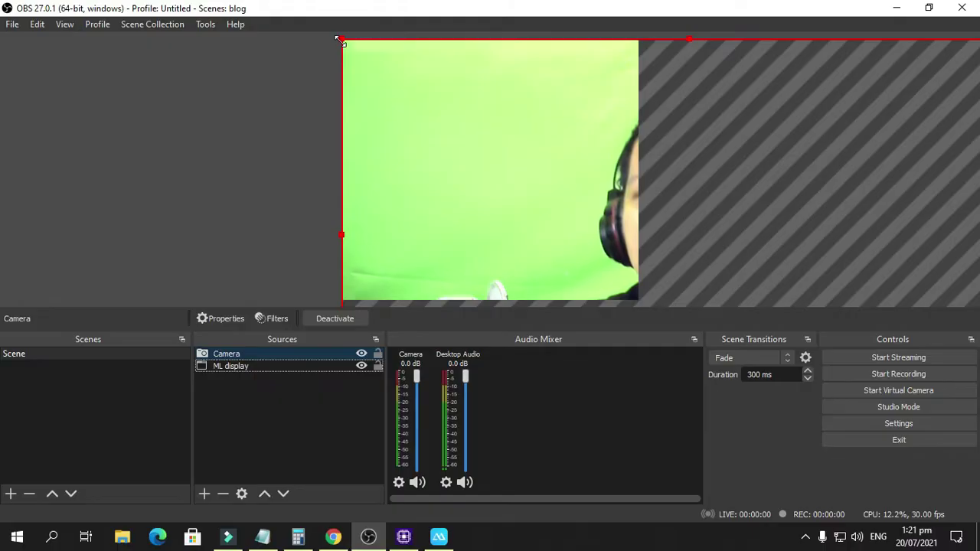
- Scale the Camera source down to fit the black area below the game display and place it in the canvas's lower-left corner
{"action": "left_click_drag", "start_coordinate": [342, 37], "coordinate": [412, 126]}
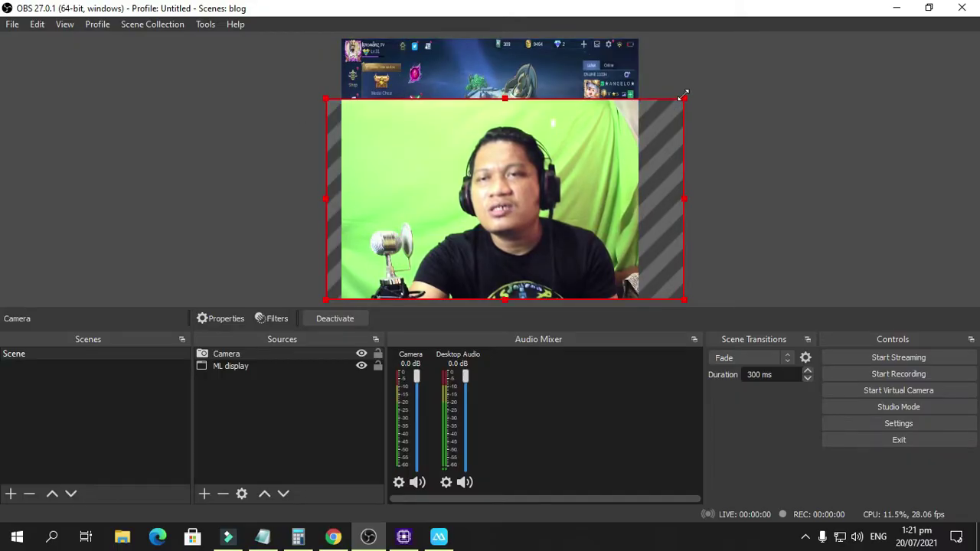
{"action": "left_click_drag", "start_coordinate": [684, 99], "coordinate": [479, 224]}
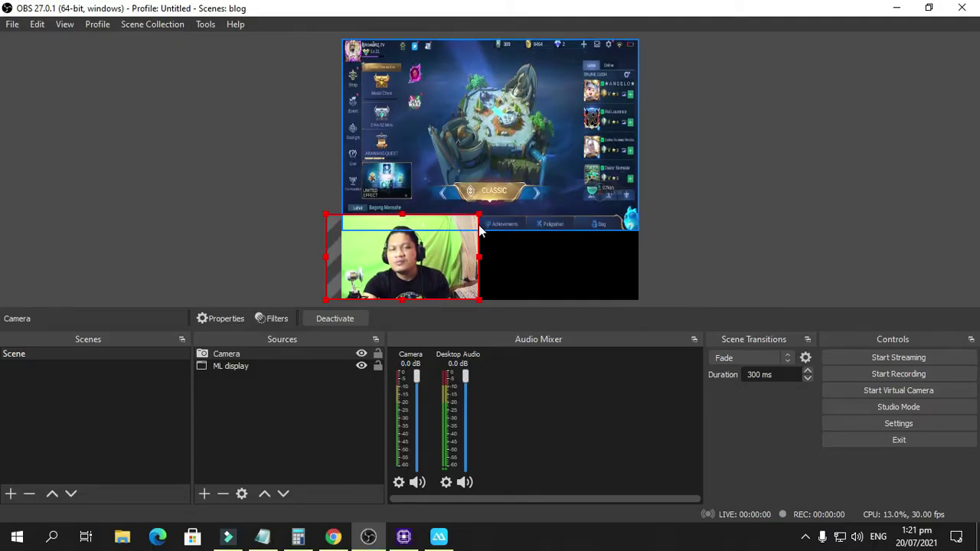
{"action": "left_click_drag", "start_coordinate": [392, 264], "coordinate": [413, 262]}
{"action": "left_click_drag", "start_coordinate": [497, 213], "coordinate": [470, 228]}
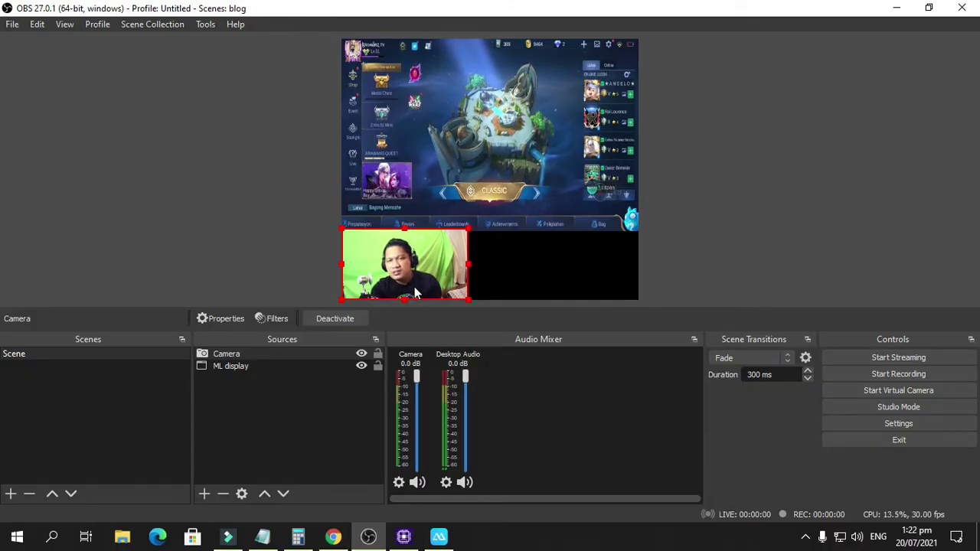
- Add a Chroma Key effect filter to the Camera source, keeping Green as the key color type
{"action": "left_click", "coordinate": [238, 358]}
{"action": "right_click", "coordinate": [238, 356]}
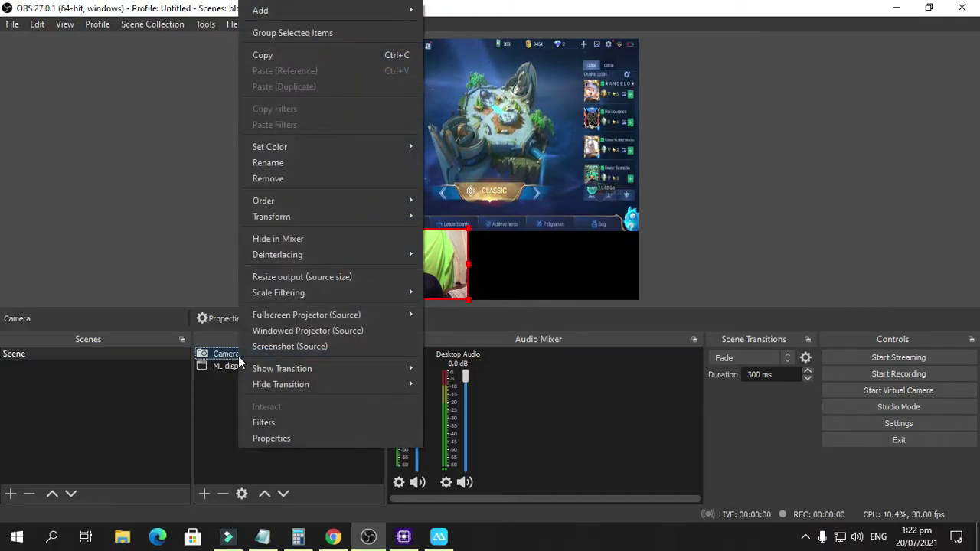
{"action": "left_click", "coordinate": [262, 424]}
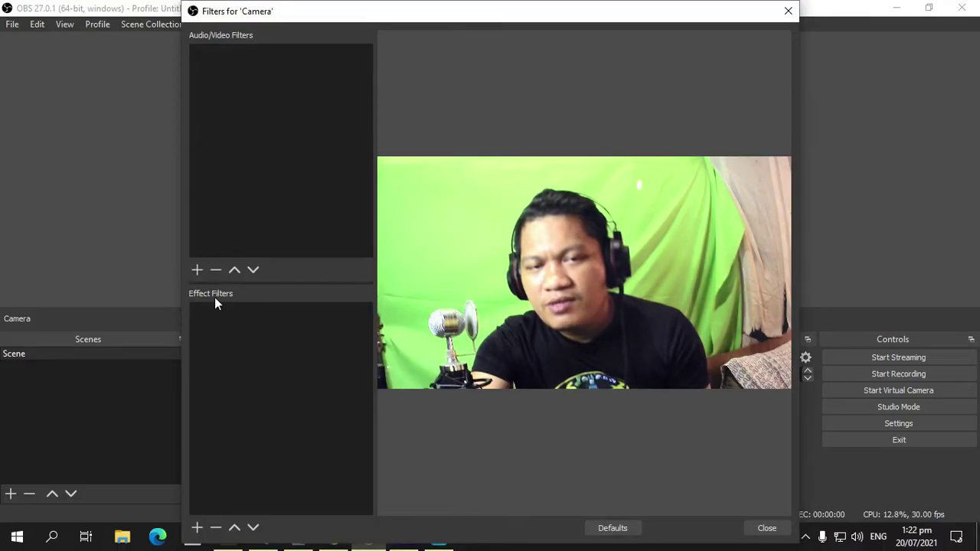
{"action": "right_click", "coordinate": [227, 355]}
{"action": "left_click", "coordinate": [223, 324]}
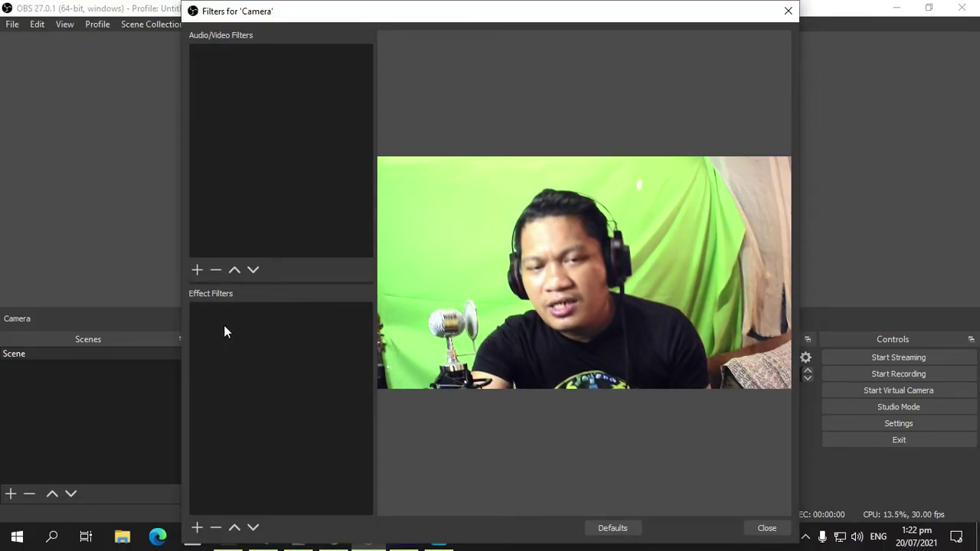
{"action": "right_click", "coordinate": [224, 325]}
{"action": "mouse_move", "coordinate": [235, 337]}
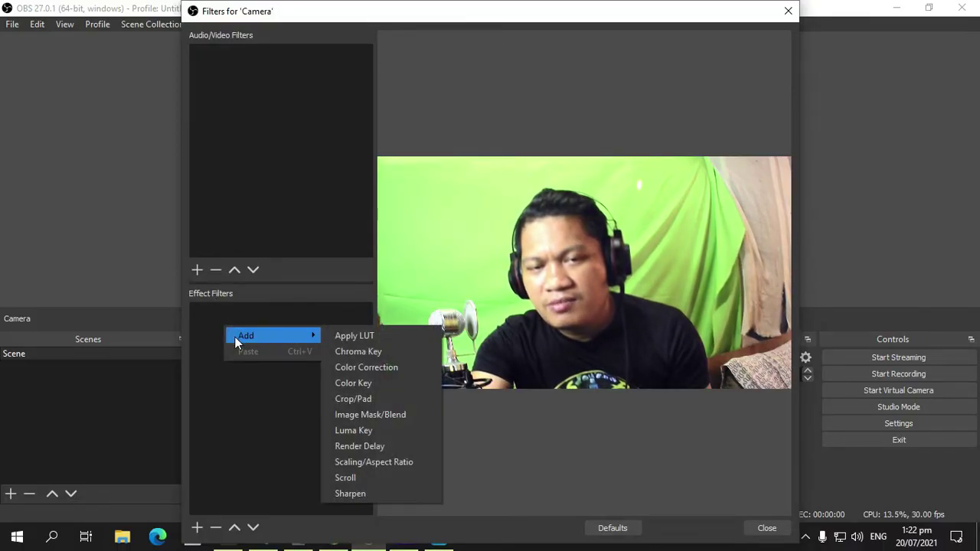
{"action": "left_click", "coordinate": [351, 352]}
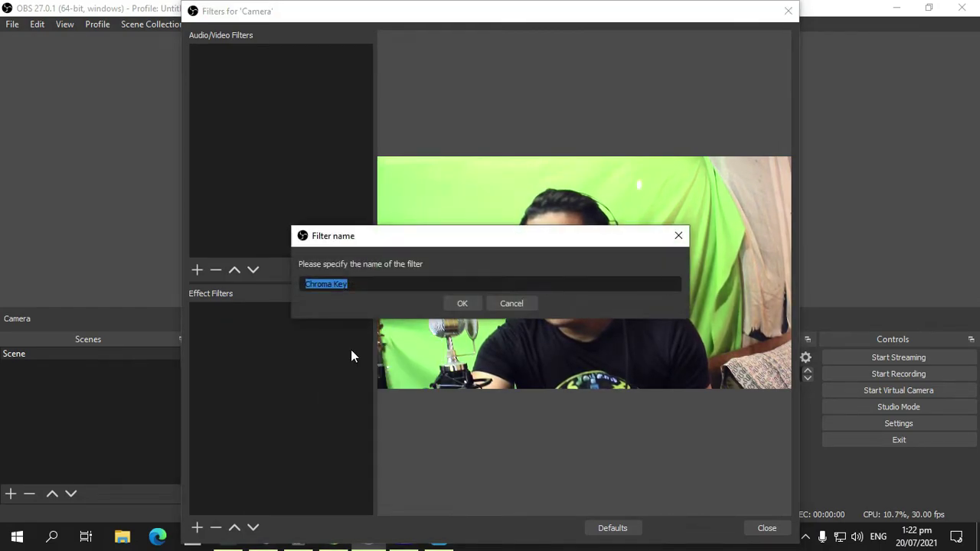
{"action": "left_click", "coordinate": [463, 304]}
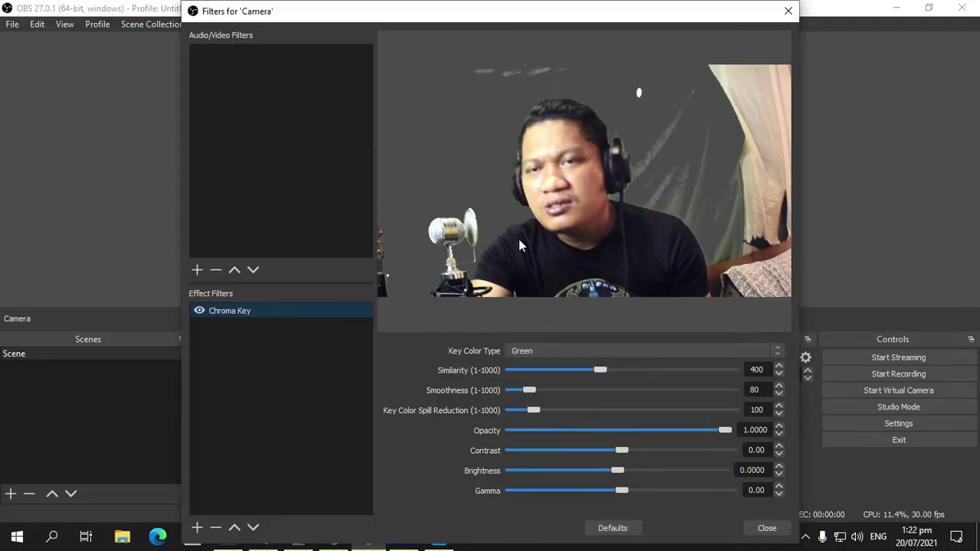
{"action": "left_click", "coordinate": [536, 353]}
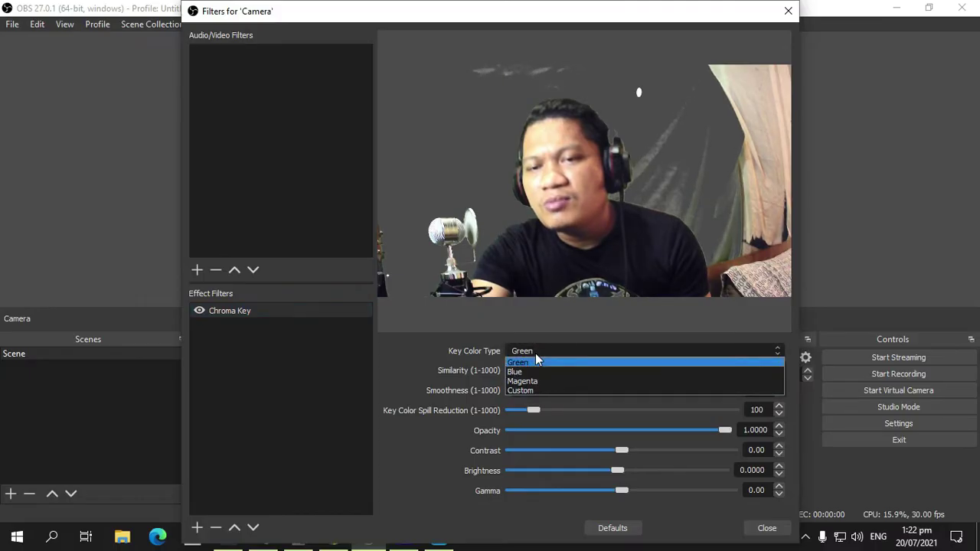
{"action": "left_click", "coordinate": [536, 353]}
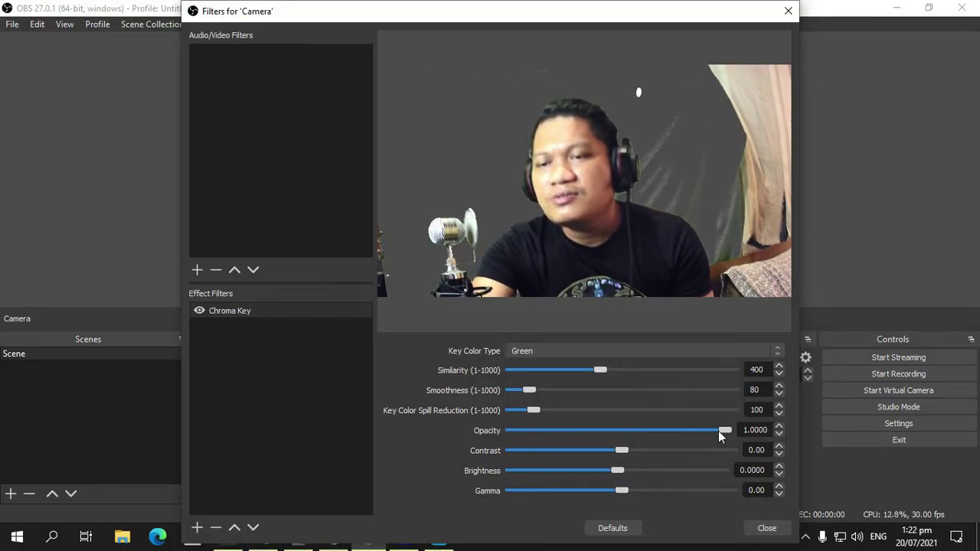
{"action": "left_click", "coordinate": [788, 11]}
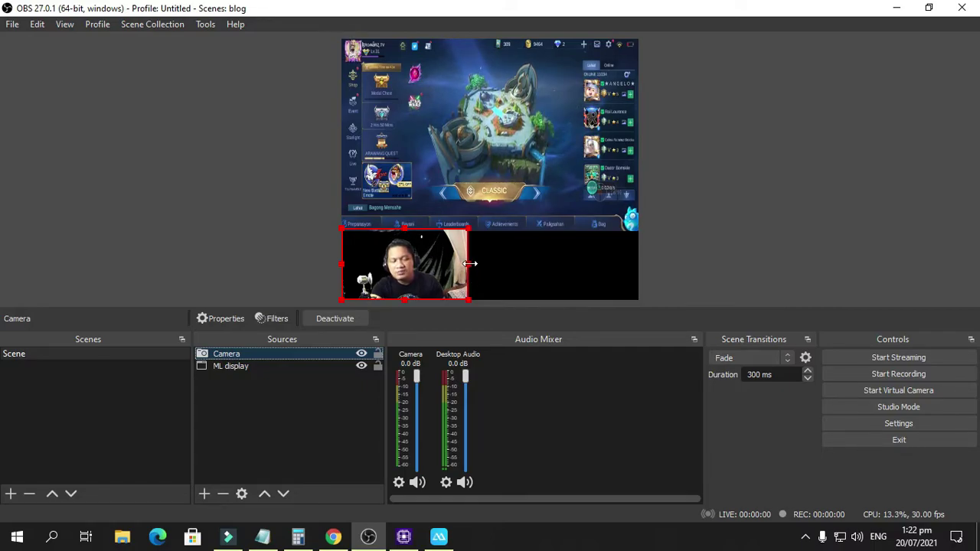
- Crop both side edges of the Camera source and enlarge it in the canvas's lower-left corner so it overlaps the game display
{"action": "left_click_drag", "start_coordinate": [470, 263], "coordinate": [448, 271]}
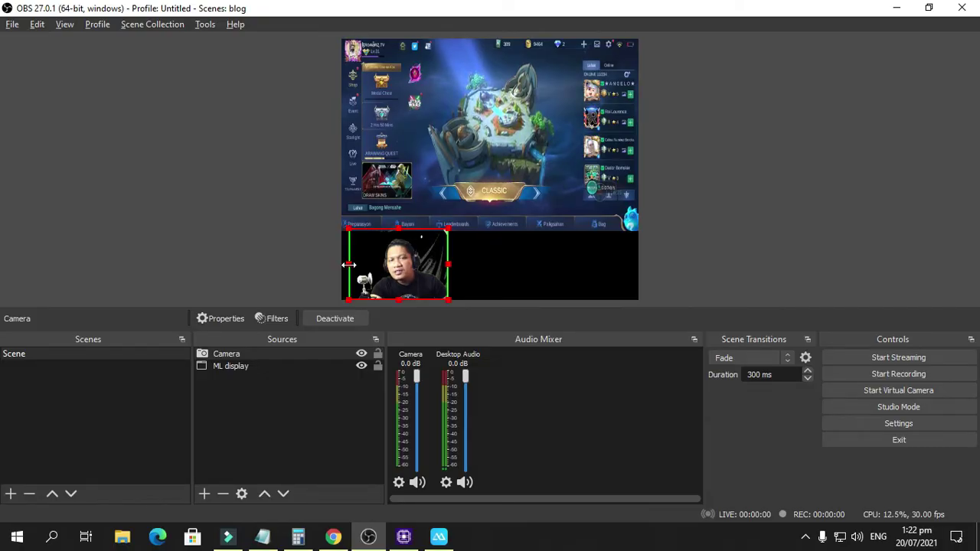
{"action": "left_click_drag", "start_coordinate": [360, 273], "coordinate": [353, 273]}
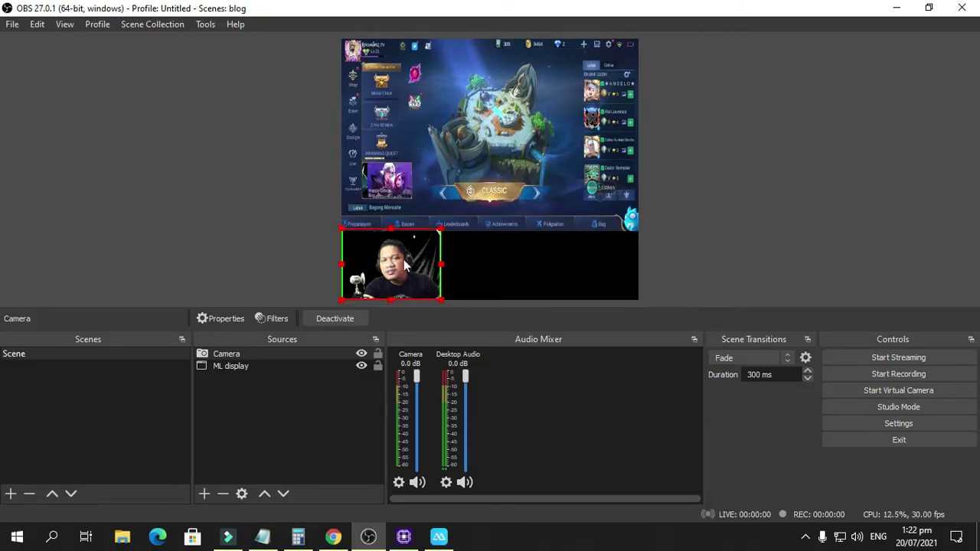
{"action": "left_click_drag", "start_coordinate": [439, 229], "coordinate": [470, 208]}
{"action": "left_click_drag", "start_coordinate": [417, 281], "coordinate": [406, 281]}
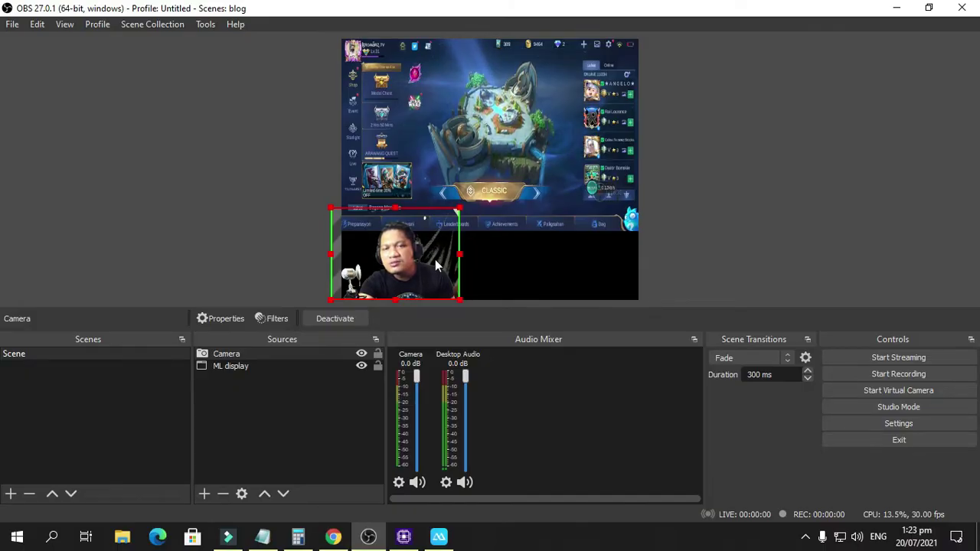
- Set the Camera source's Chroma Key filter to similarity 411 and smoothness 60
{"action": "right_click", "coordinate": [271, 356]}
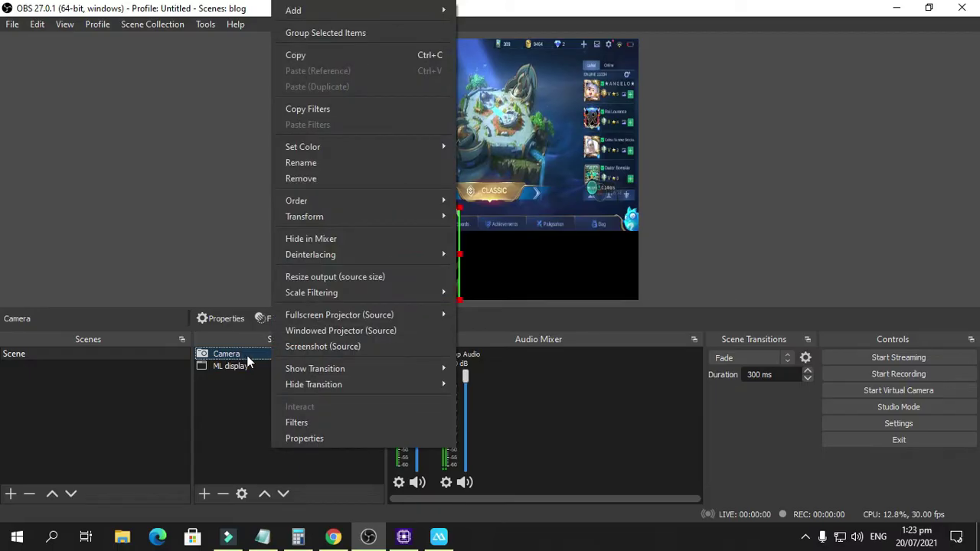
{"action": "left_click", "coordinate": [295, 423]}
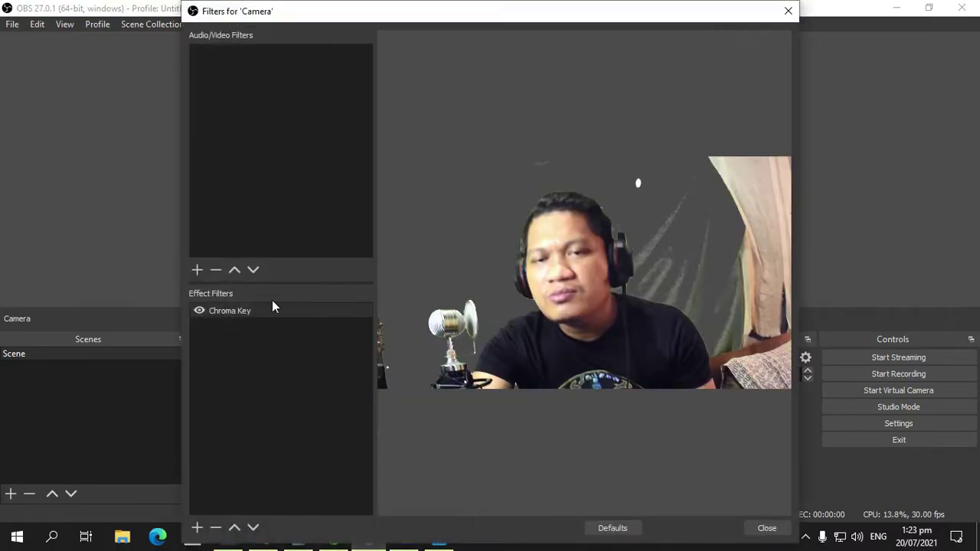
{"action": "left_click", "coordinate": [271, 314]}
{"action": "mouse_move", "coordinate": [601, 372]}
{"action": "left_mouse_down"}
{"action": "mouse_move", "coordinate": [695, 364]}
{"action": "mouse_move", "coordinate": [603, 364]}
{"action": "left_mouse_up"}
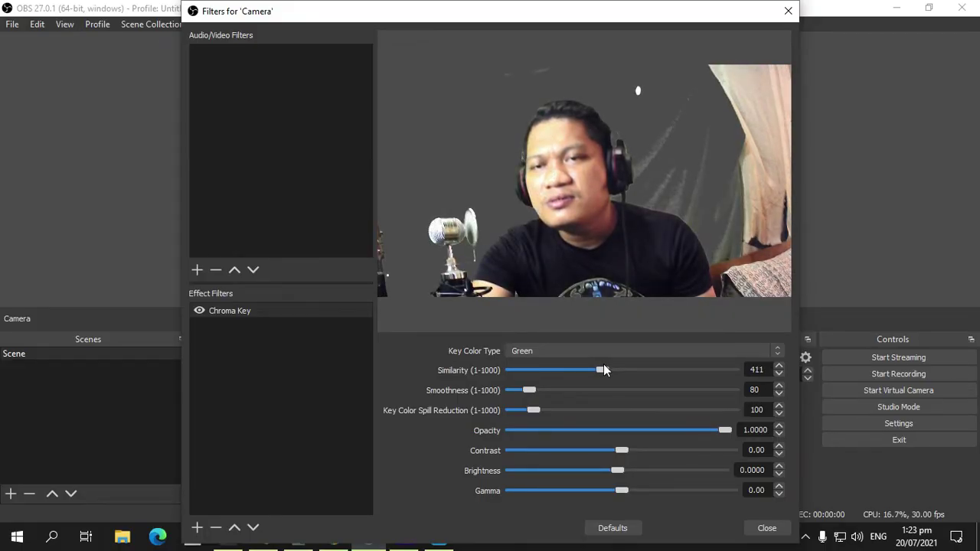
{"action": "mouse_move", "coordinate": [529, 390]}
{"action": "left_mouse_down"}
{"action": "mouse_move", "coordinate": [540, 391]}
{"action": "mouse_move", "coordinate": [525, 389]}
{"action": "left_mouse_up"}
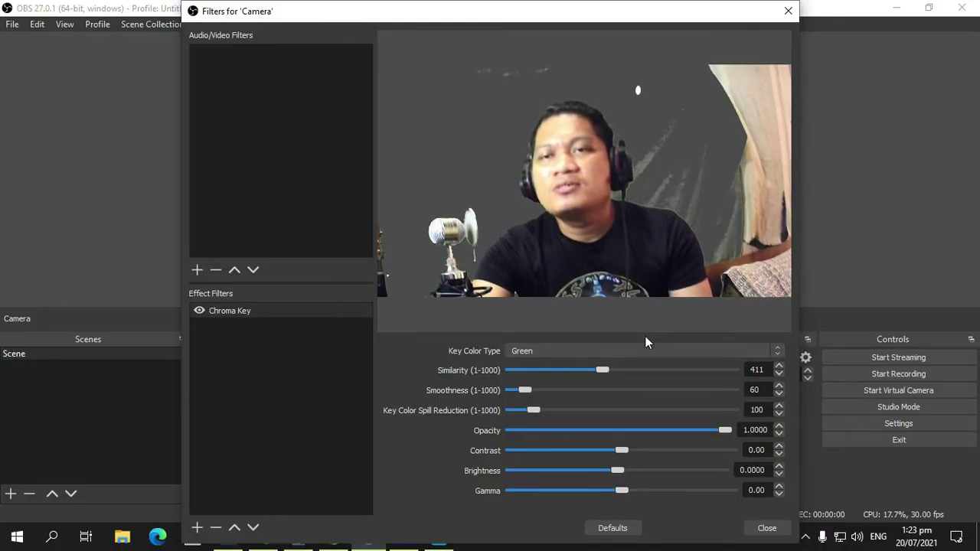
{"action": "left_click", "coordinate": [789, 11]}
- Move the Camera source to the canvas's lower-right corner and deselect it
{"action": "left_click", "coordinate": [185, 222]}
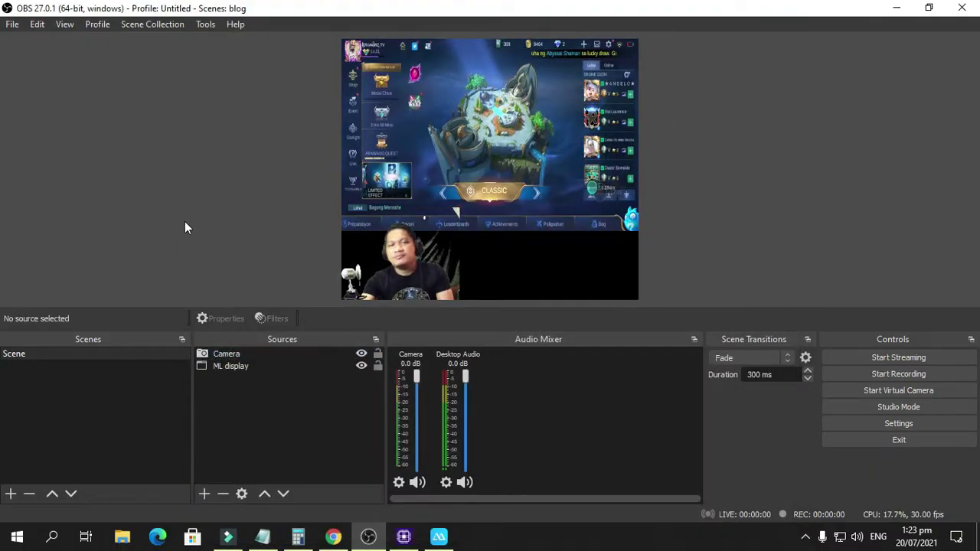
{"action": "left_click_drag", "start_coordinate": [452, 249], "coordinate": [562, 253]}
{"action": "left_click", "coordinate": [178, 187]}
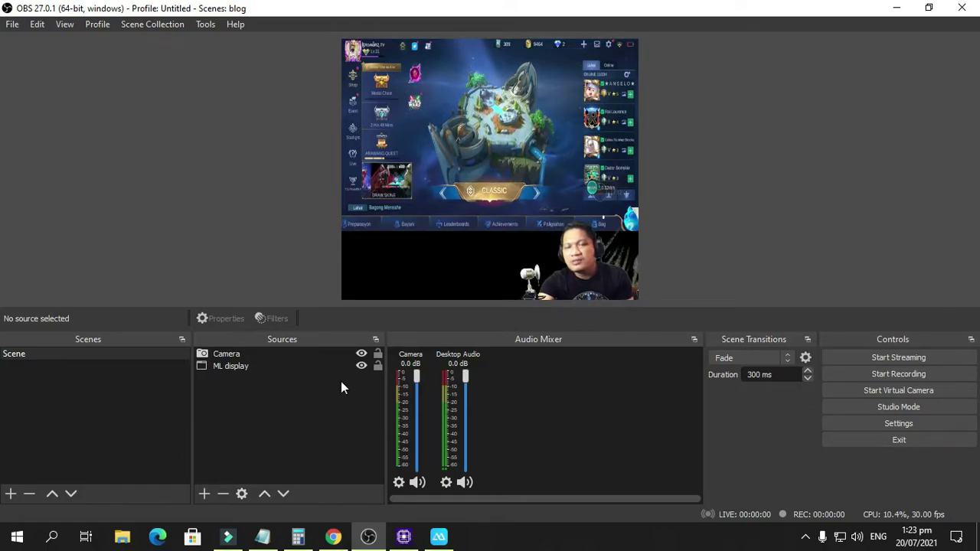
- Switch to Chrome and search Google for "no copyright background images" in a new tab
{"action": "mouse_move", "coordinate": [337, 540]}
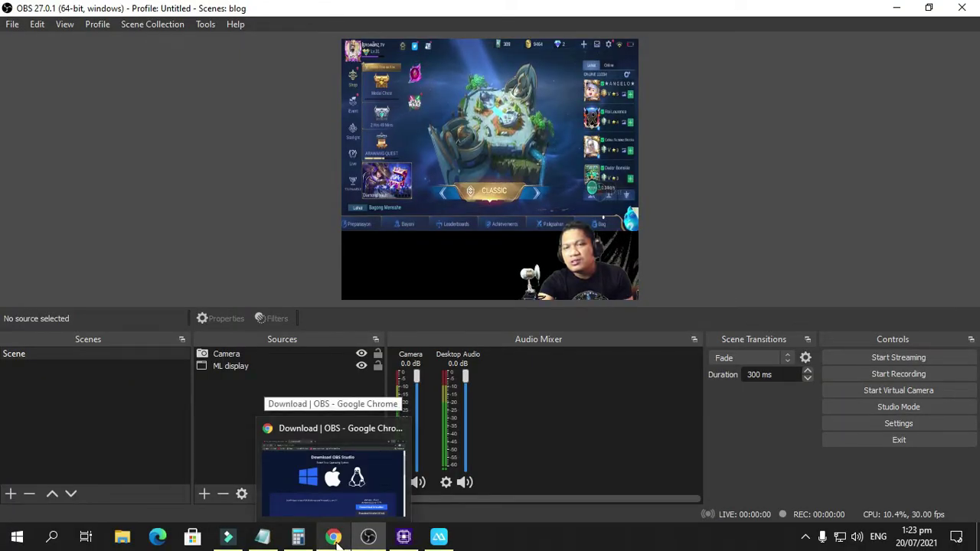
{"action": "left_click", "coordinate": [335, 539]}
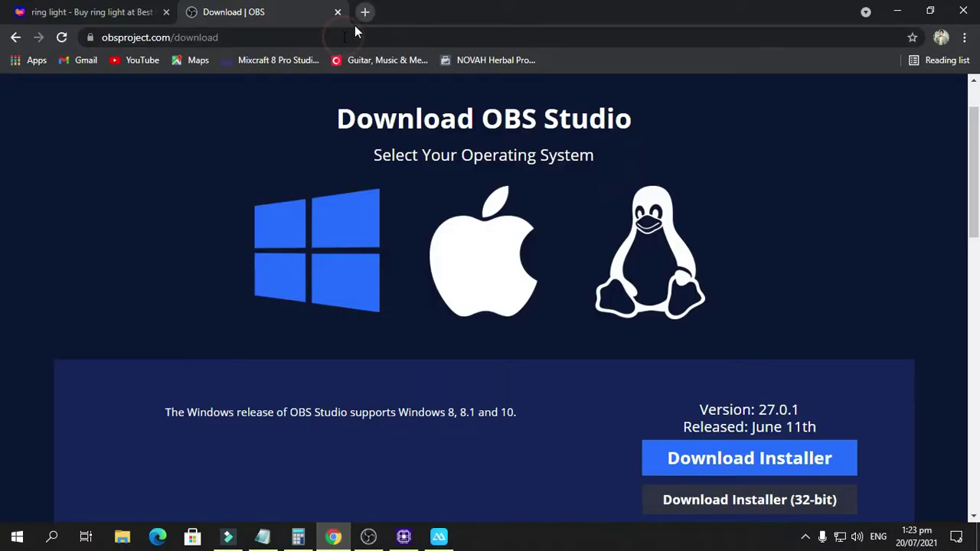
{"action": "key", "text": "ctrl+t"}
{"action": "type", "text": "no cop"}
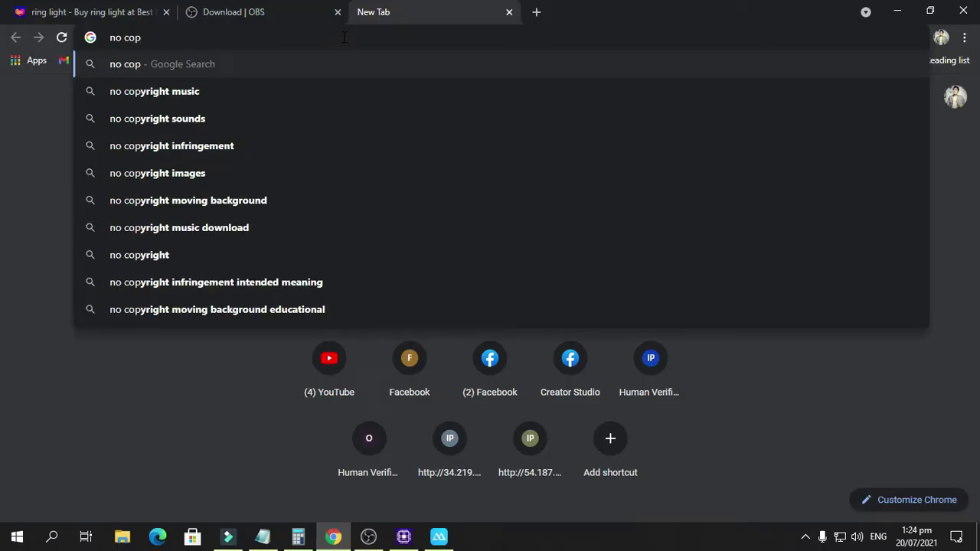
{"action": "type", "text": "yrgi"}
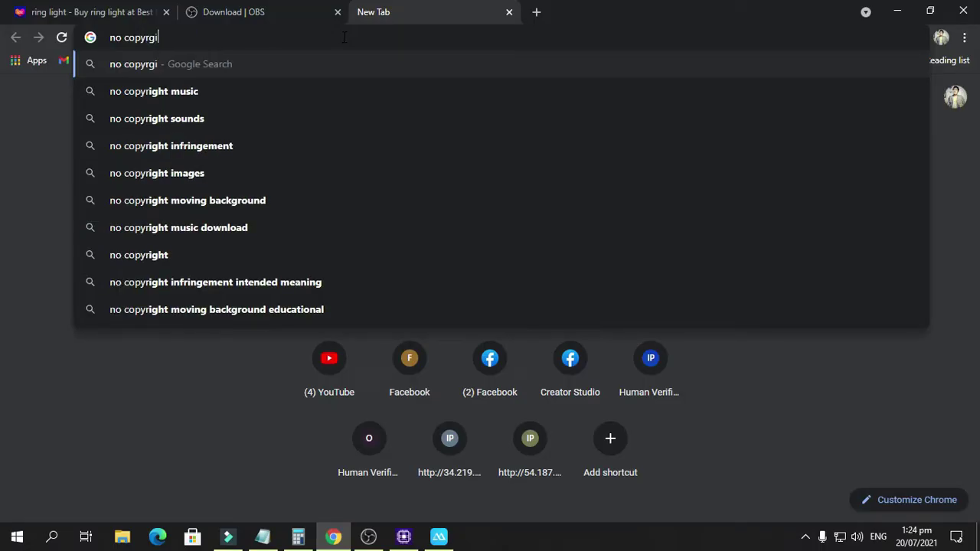
{"action": "key", "text": "BackSpace"}
{"action": "key", "text": "BackSpace"}
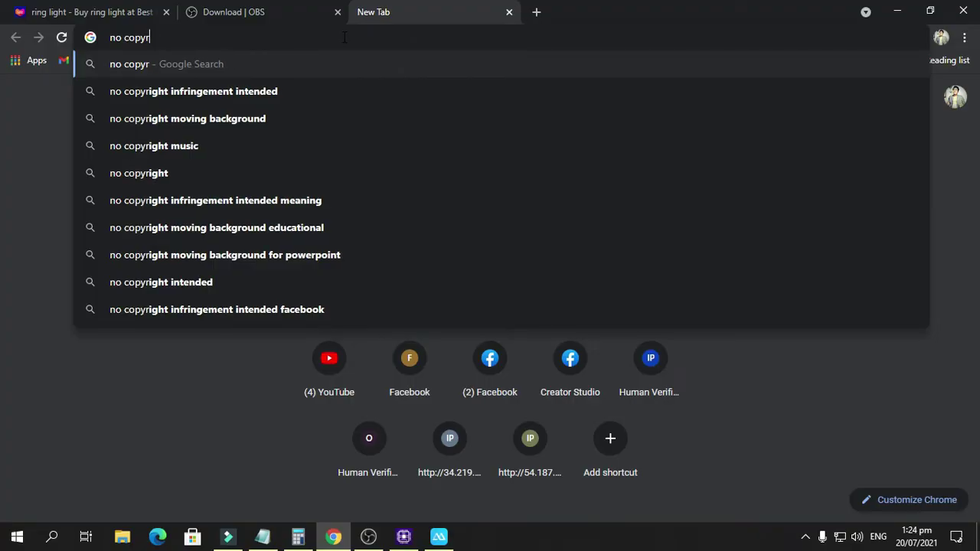
{"action": "type", "text": "right "}
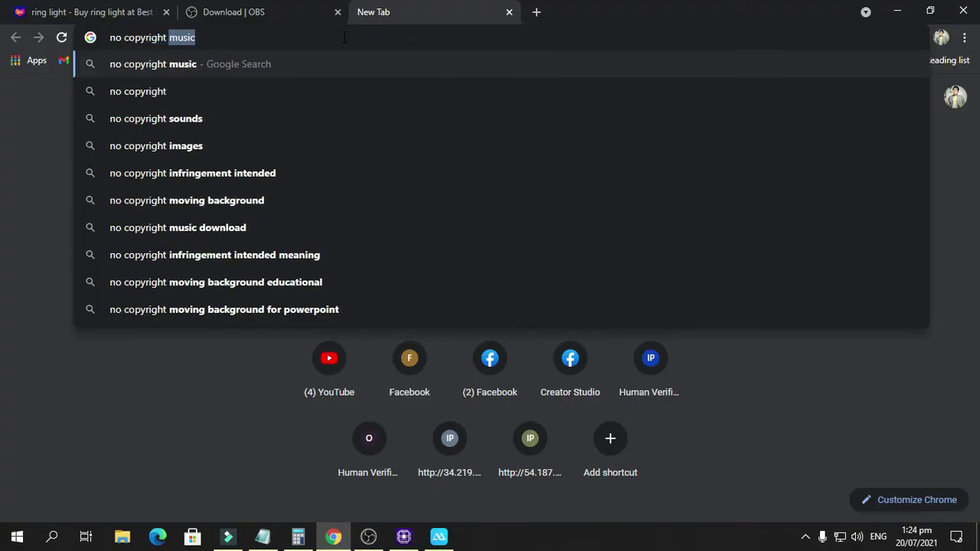
{"action": "type", "text": "background"}
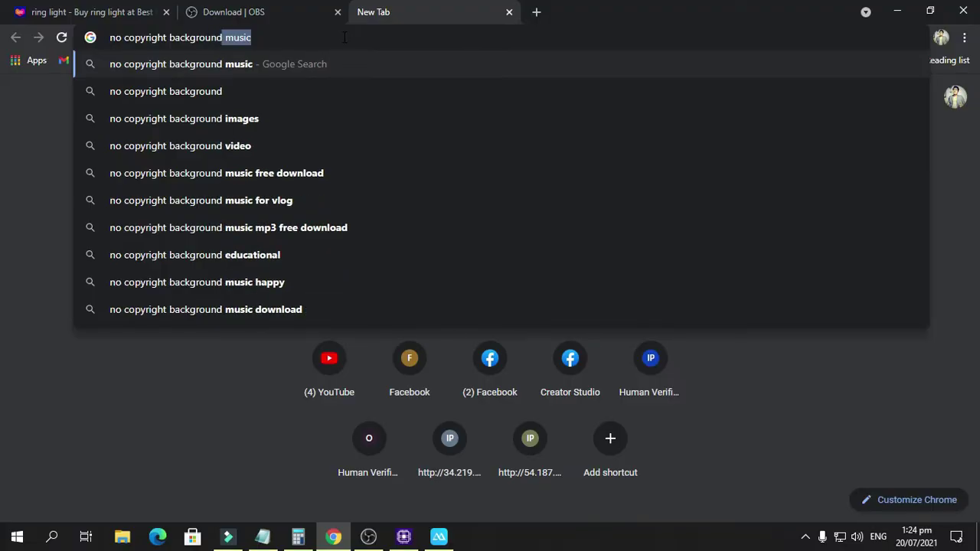
{"action": "key", "text": "Down"}
{"action": "key", "text": "Down"}
{"action": "key", "text": "Down"}
{"action": "key", "text": "Up"}
{"action": "key", "text": "Return"}
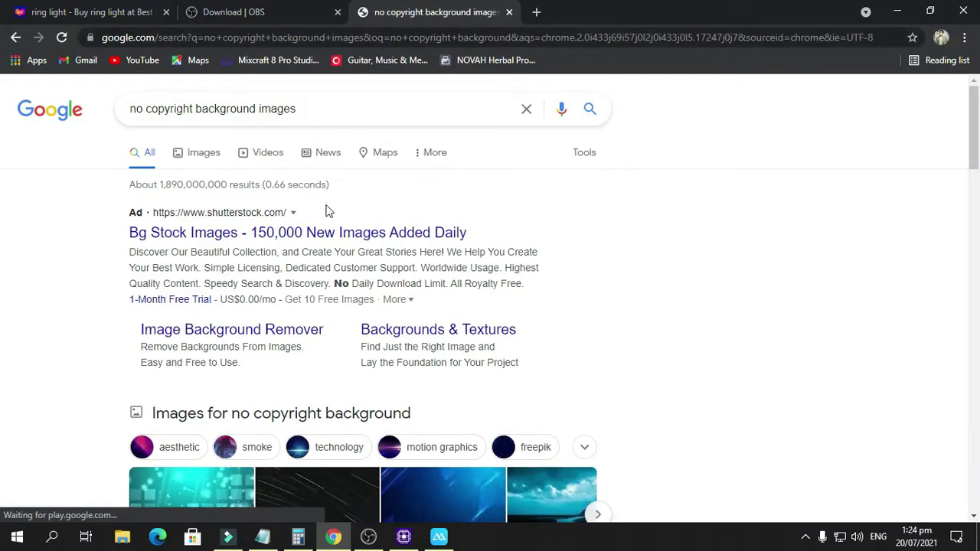
- Open the image results and preview the teal background with glowing squares from Pinterest
{"action": "scroll", "coordinate": [315, 272], "scroll_direction": "down", "scroll_amount": 3}
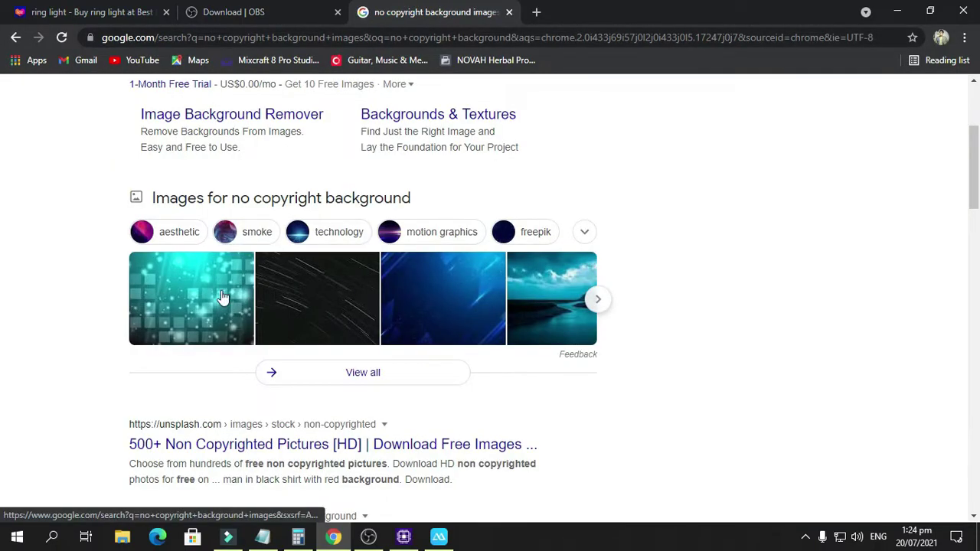
{"action": "left_click", "coordinate": [222, 297]}
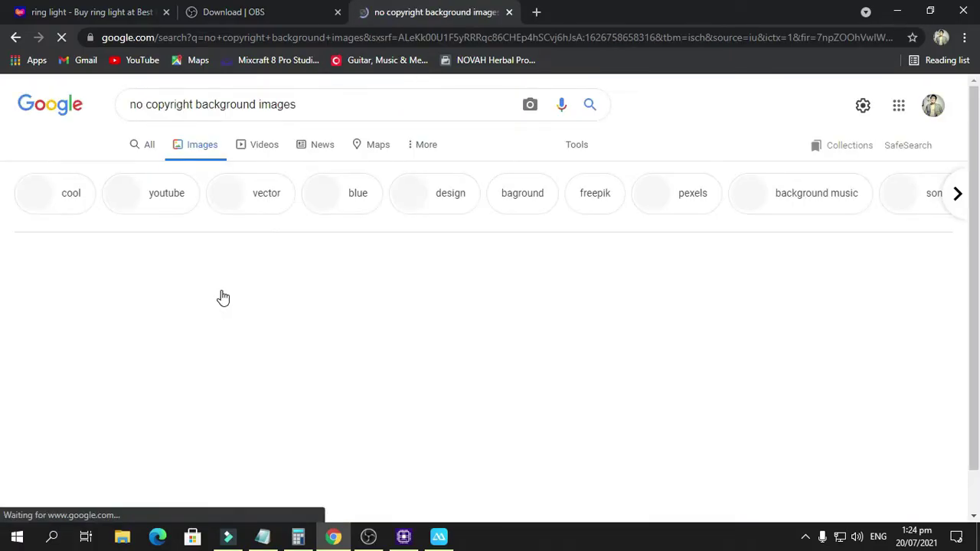
{"action": "scroll", "coordinate": [200, 272], "scroll_direction": "down", "scroll_amount": 1}
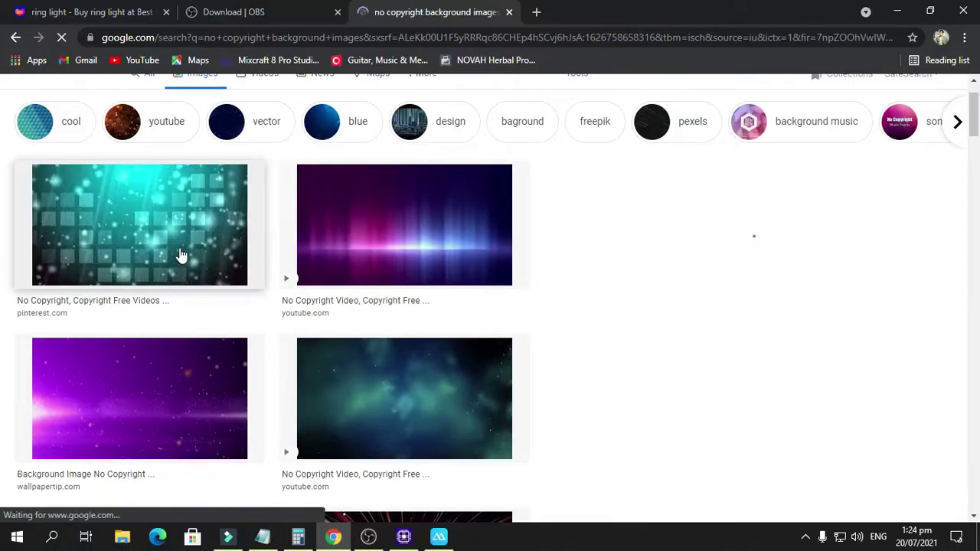
{"action": "left_click", "coordinate": [181, 255]}
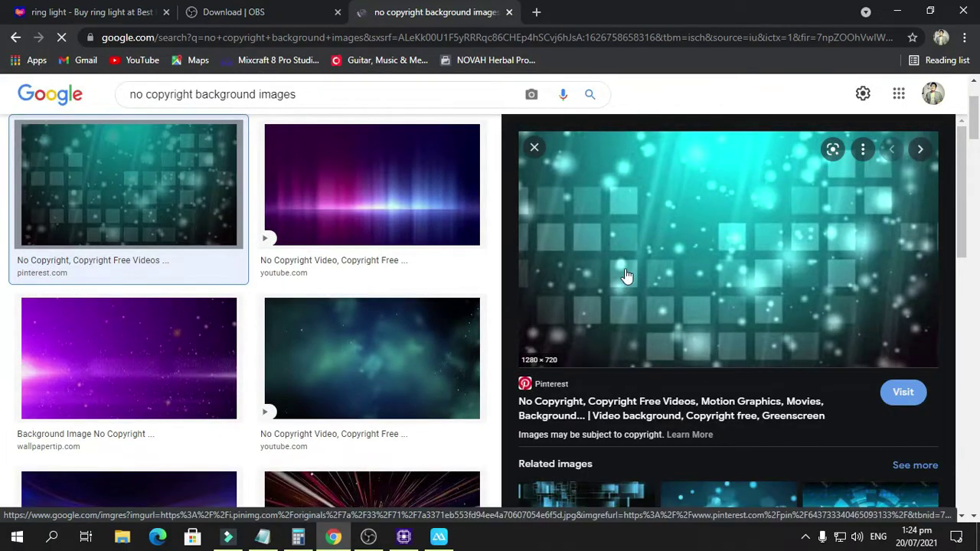
- Save the previewed teal background image as wowwww in JPEG format in the OneDrive Pictures folder
{"action": "right_click", "coordinate": [626, 276]}
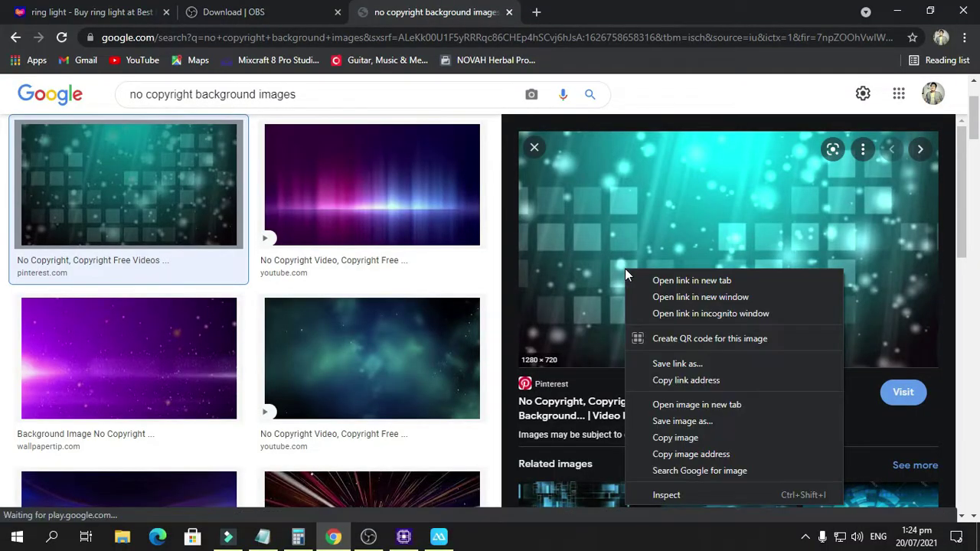
{"action": "left_click", "coordinate": [683, 423]}
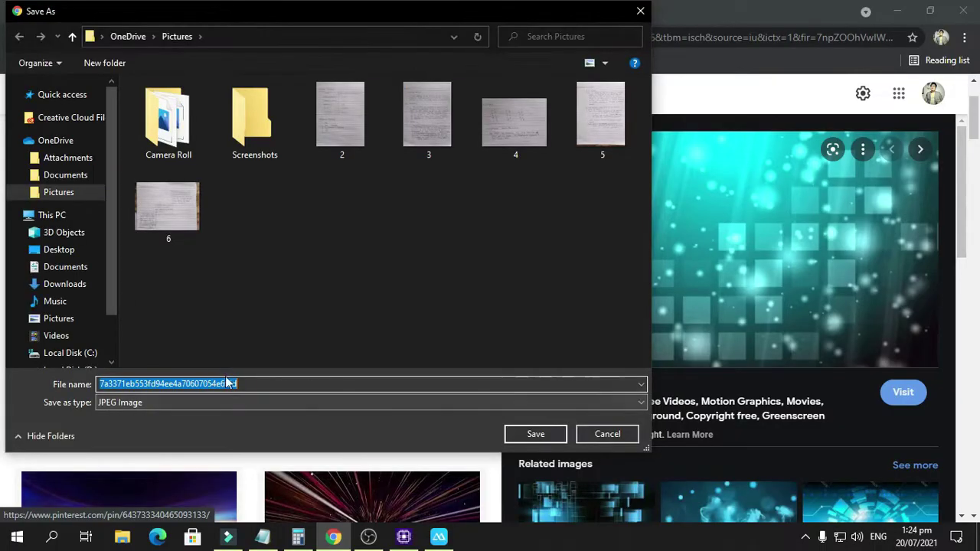
{"action": "left_click_drag", "start_coordinate": [238, 382], "coordinate": [65, 391]}
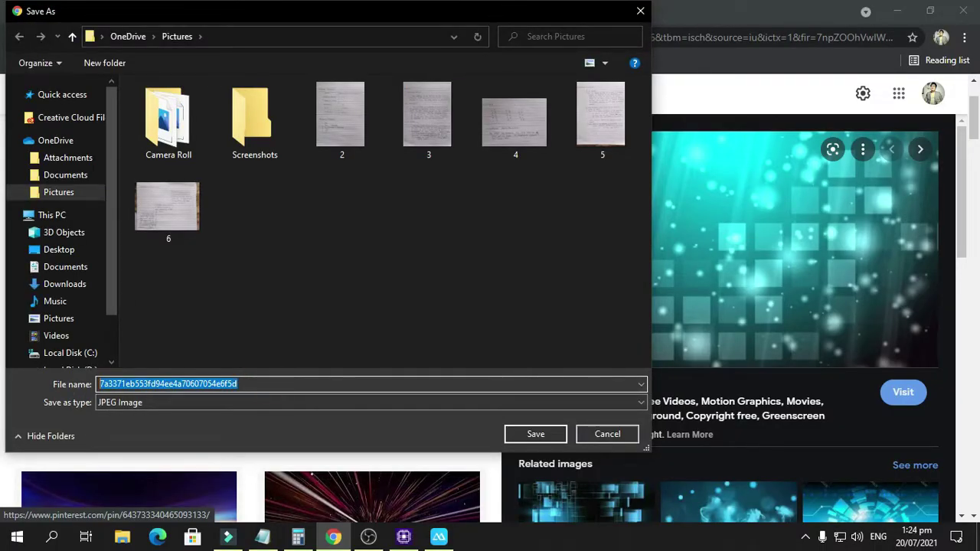
{"action": "type", "text": "wowwww"}
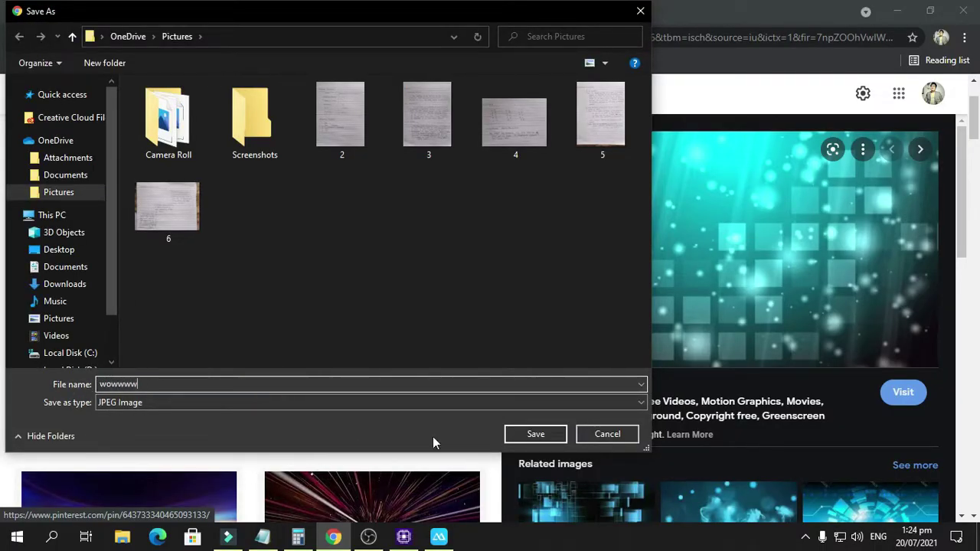
{"action": "left_click", "coordinate": [519, 433]}
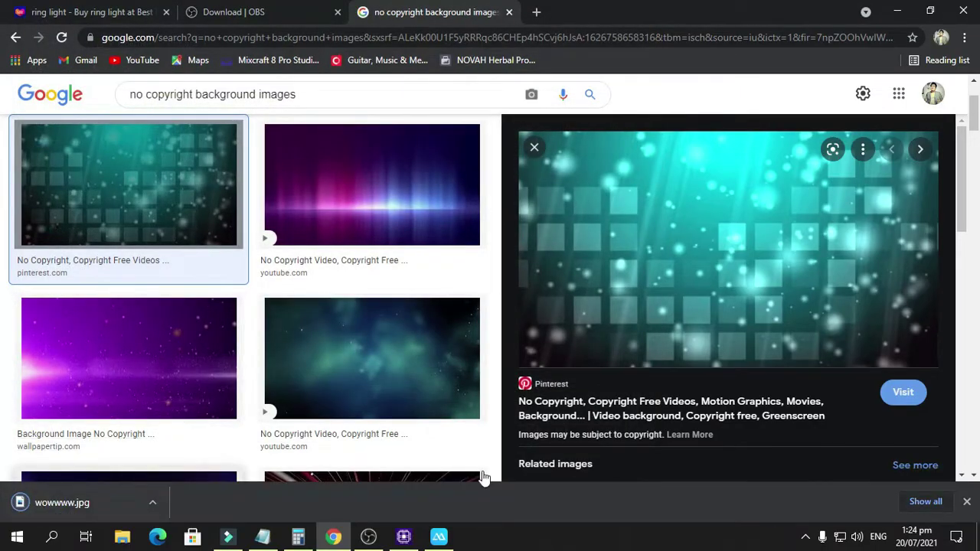
- Check the OneDrive Pictures folder for the saved background through the image's save dialog, without saving again
{"action": "right_click", "coordinate": [581, 357]}
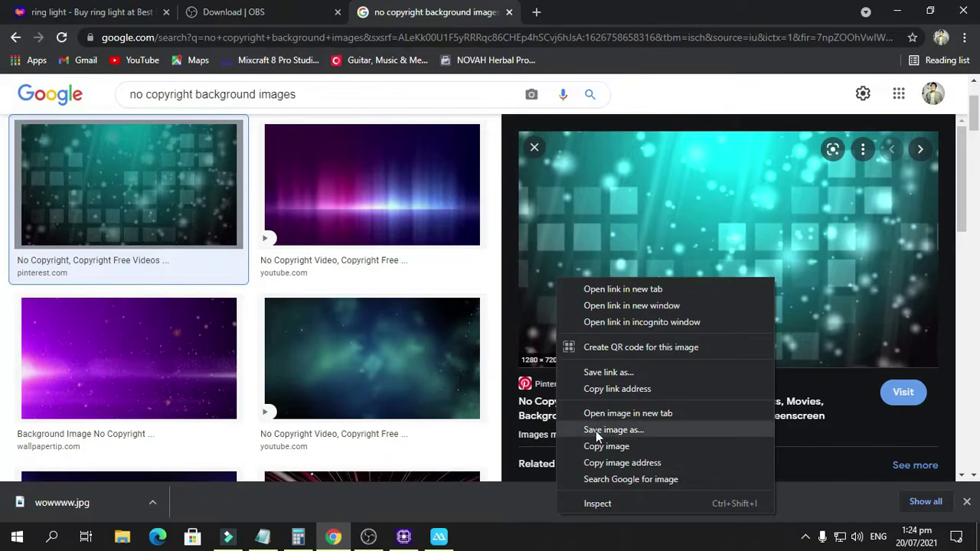
{"action": "key", "text": "Return"}
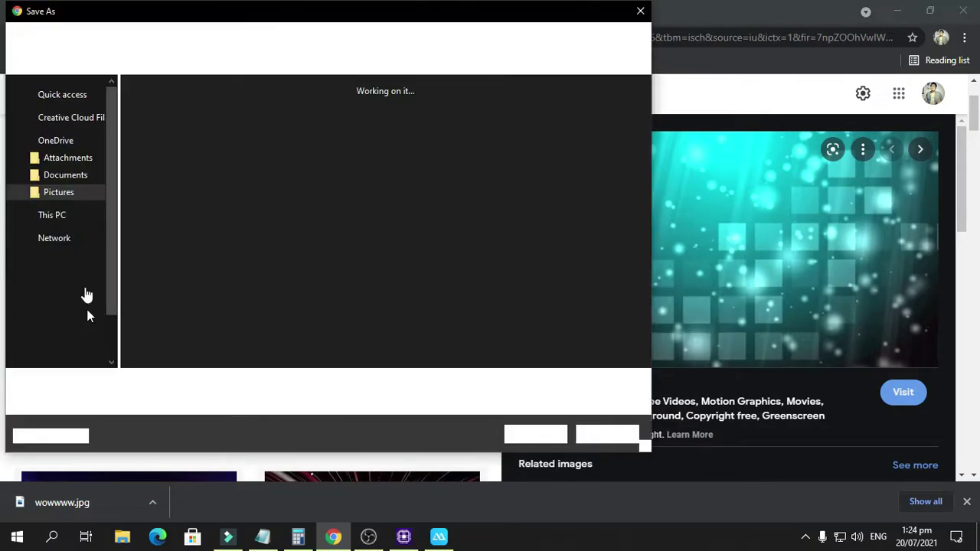
{"action": "left_click", "coordinate": [87, 191]}
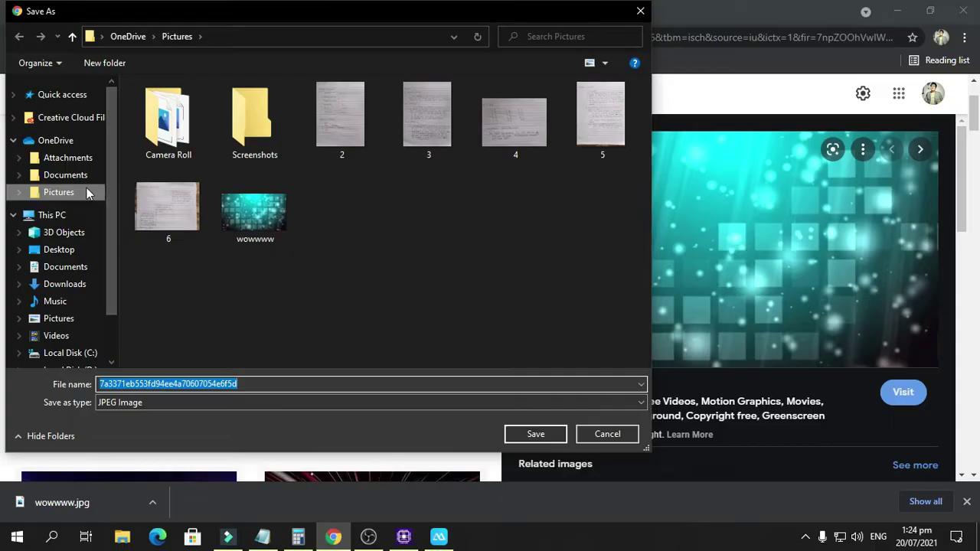
{"action": "left_click", "coordinate": [640, 11]}
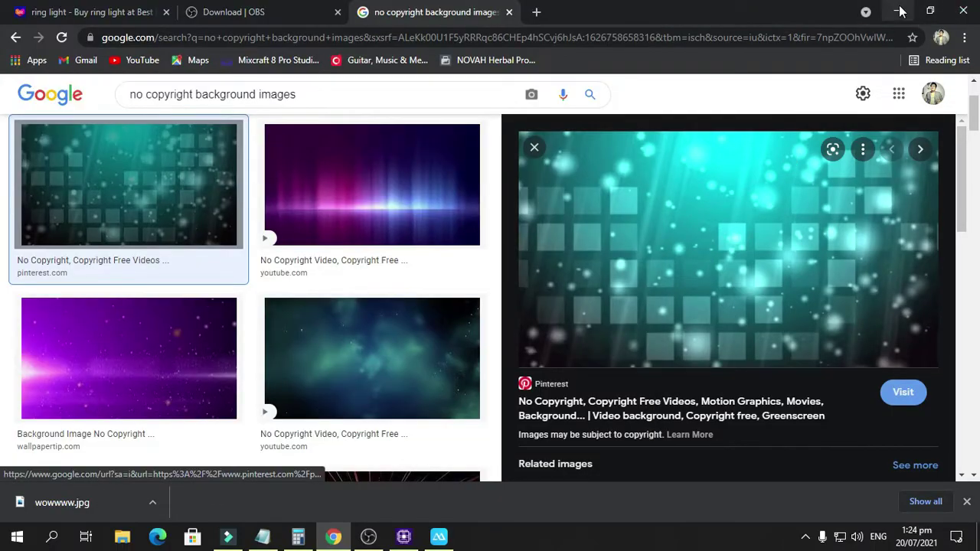
- Return to OBS Studio and create a new visible Image source named BG
{"action": "left_click", "coordinate": [900, 10]}
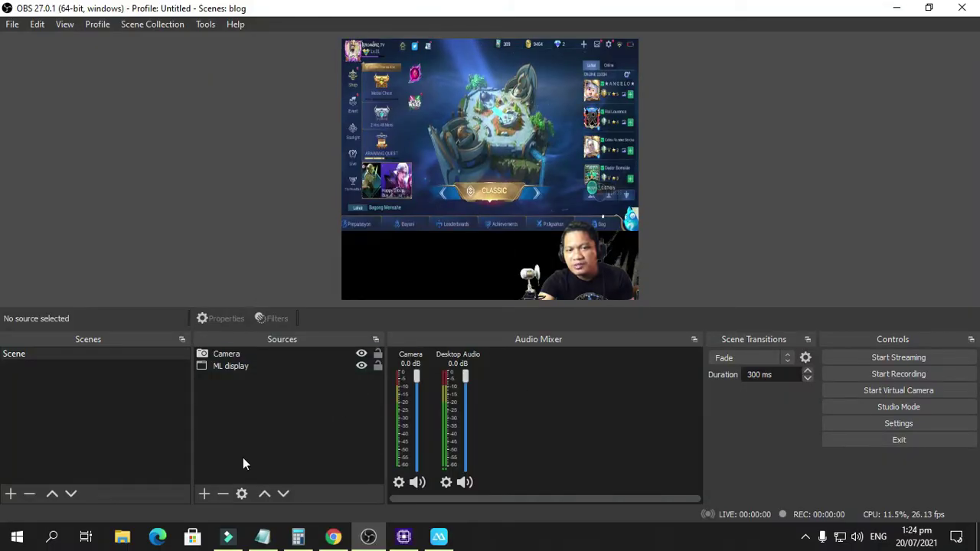
{"action": "right_click", "coordinate": [241, 422]}
{"action": "mouse_move", "coordinate": [268, 433]}
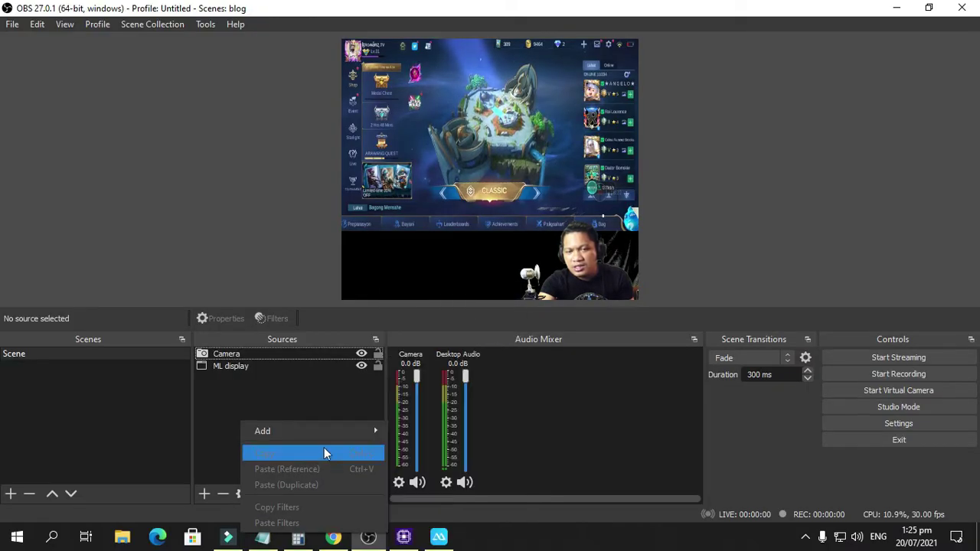
{"action": "right_click", "coordinate": [247, 427]}
{"action": "left_click", "coordinate": [205, 497]}
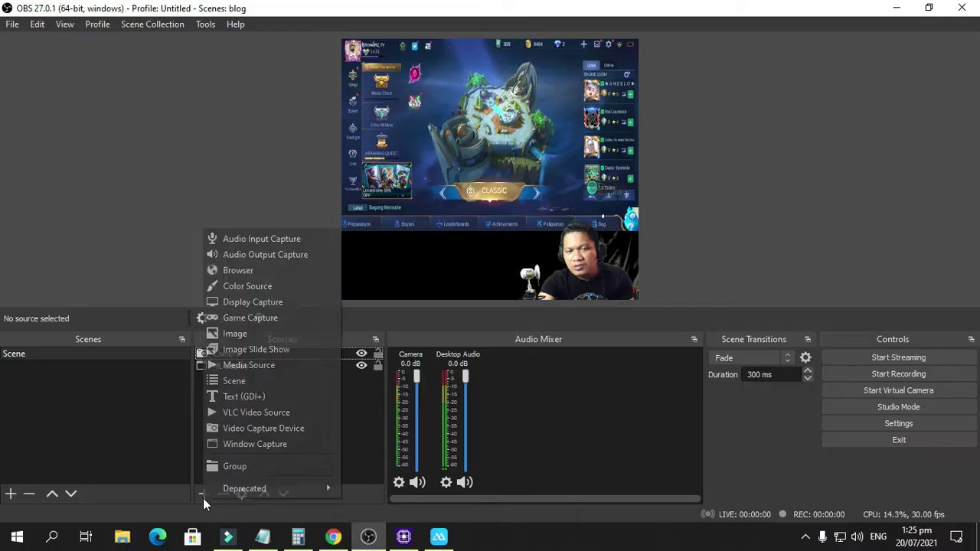
{"action": "left_click", "coordinate": [243, 336]}
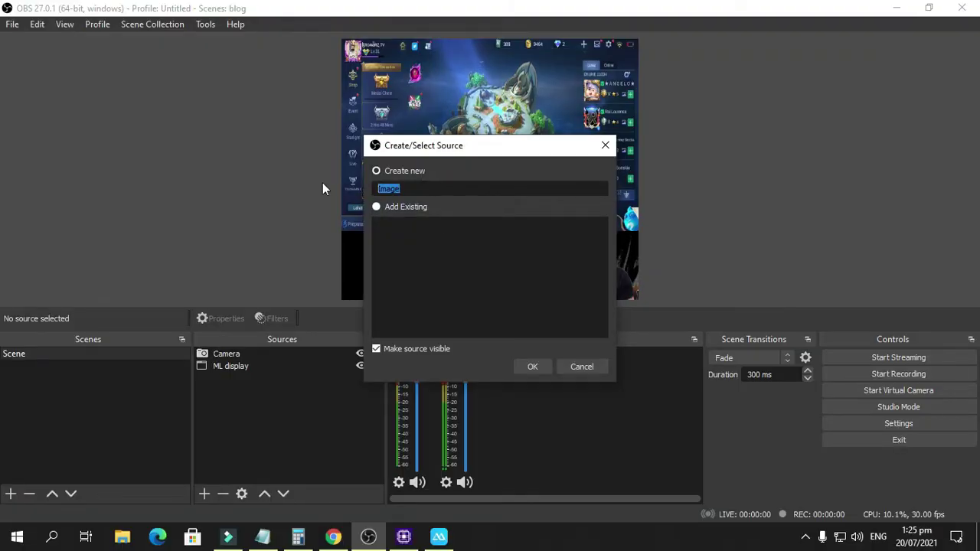
{"action": "type", "text": "BG"}
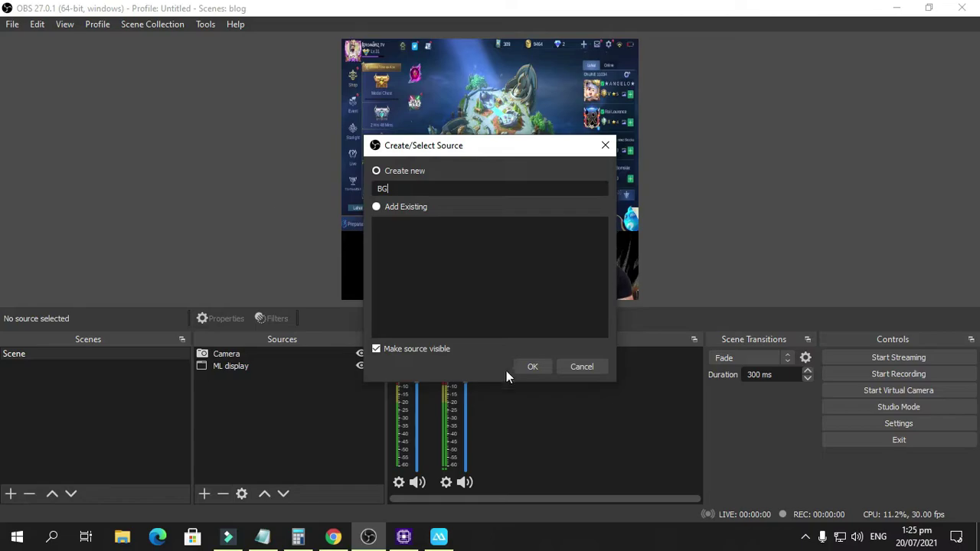
{"action": "left_click", "coordinate": [530, 368]}
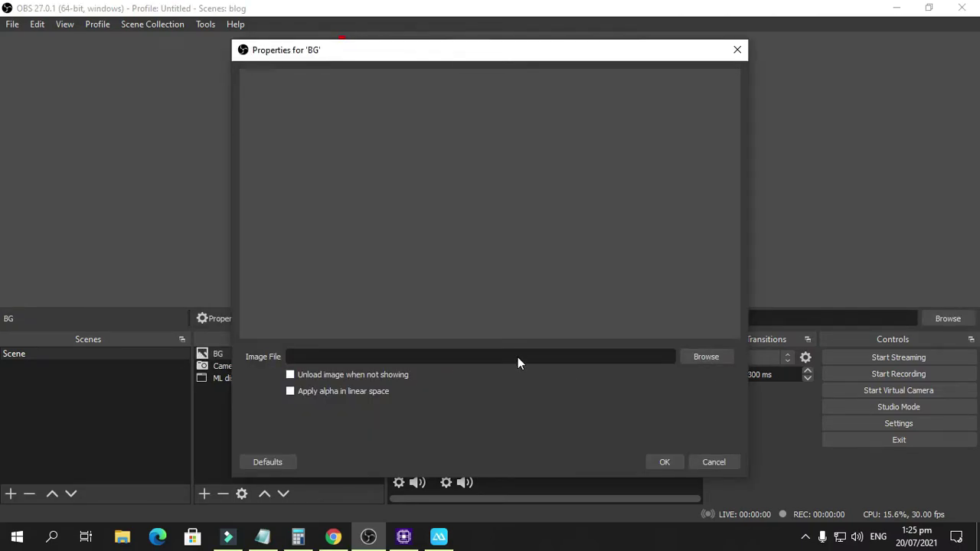
- Set the BG source's image file to wowwww.jpg from the OneDrive Pictures folder and accept its properties
{"action": "left_click", "coordinate": [685, 358]}
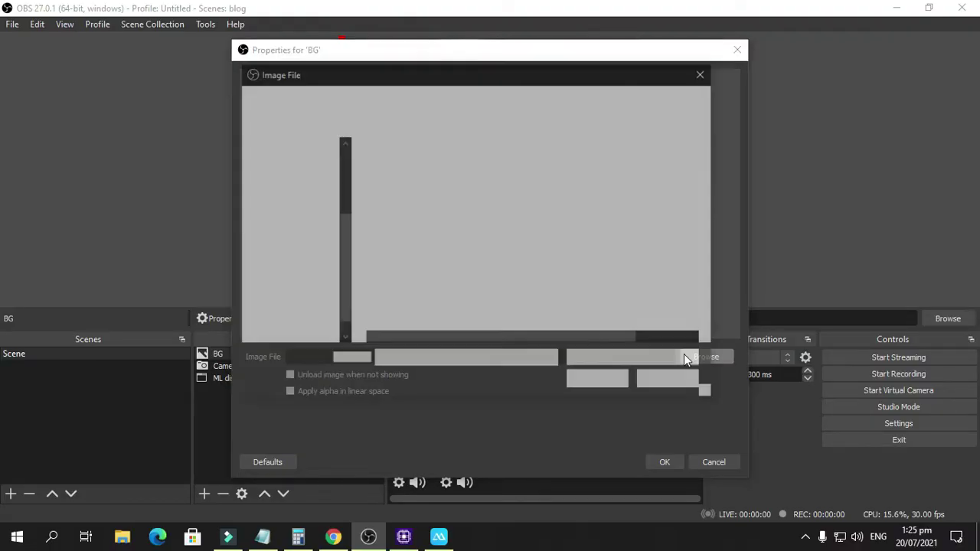
{"action": "scroll", "coordinate": [314, 256], "scroll_direction": "down", "scroll_amount": 1}
{"action": "scroll", "coordinate": [313, 272], "scroll_direction": "up", "scroll_amount": 2}
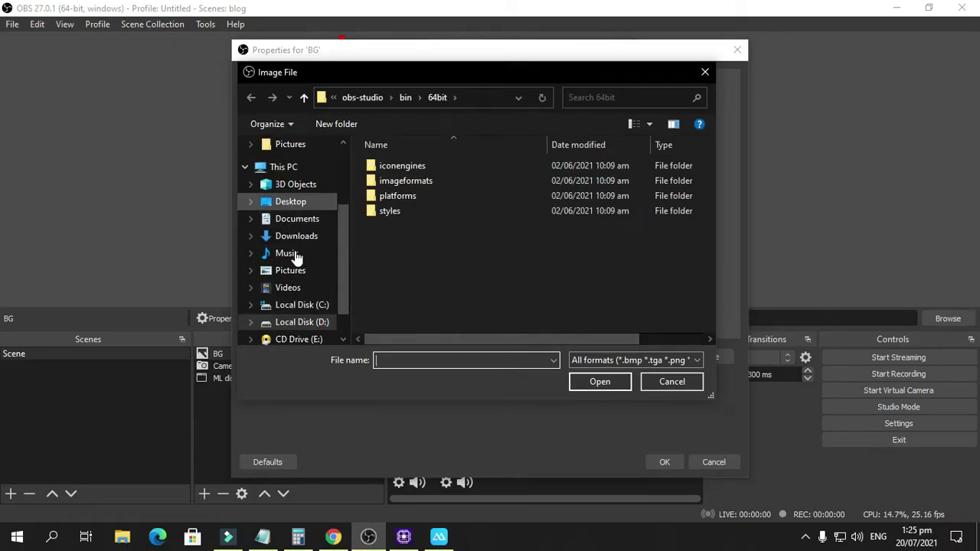
{"action": "scroll", "coordinate": [298, 261], "scroll_direction": "down", "scroll_amount": 1}
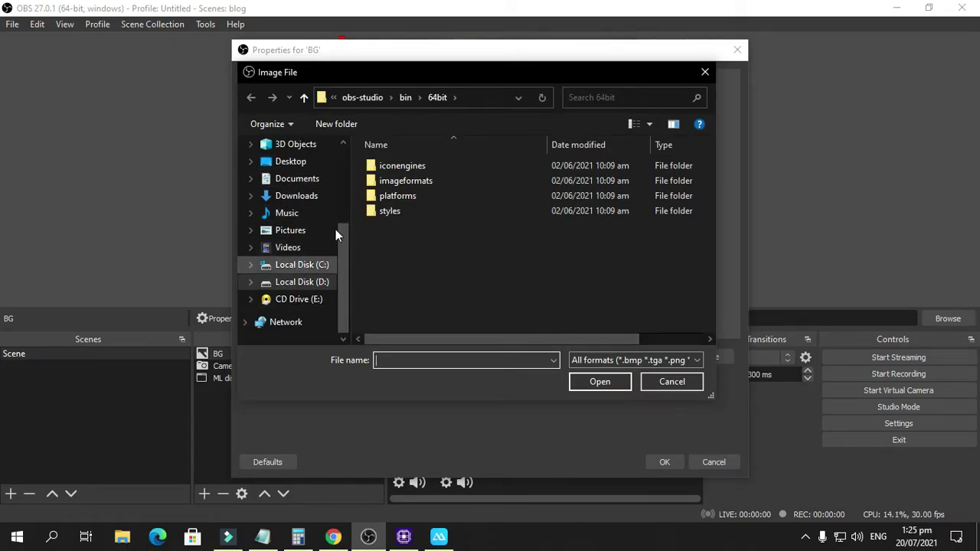
{"action": "scroll", "coordinate": [305, 205], "scroll_direction": "up", "scroll_amount": 3}
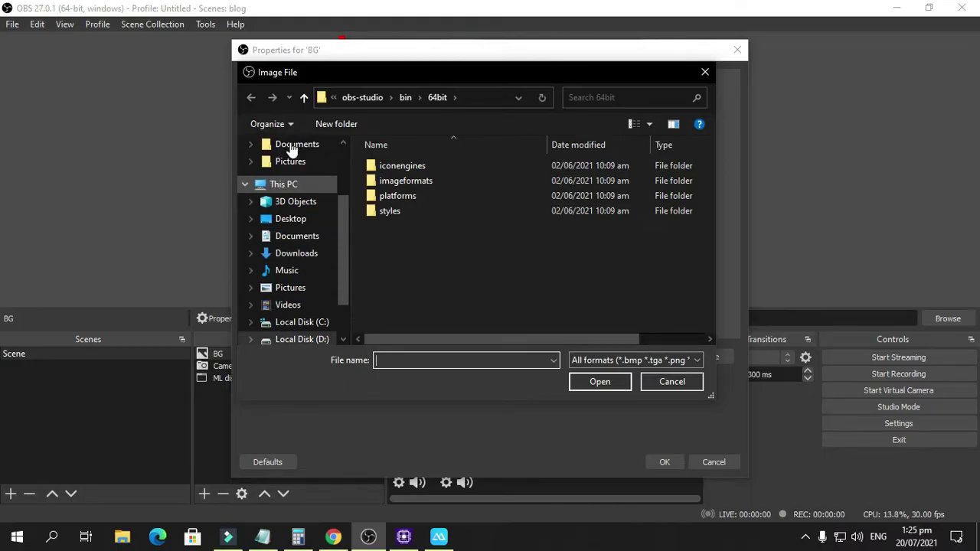
{"action": "left_click", "coordinate": [290, 202]}
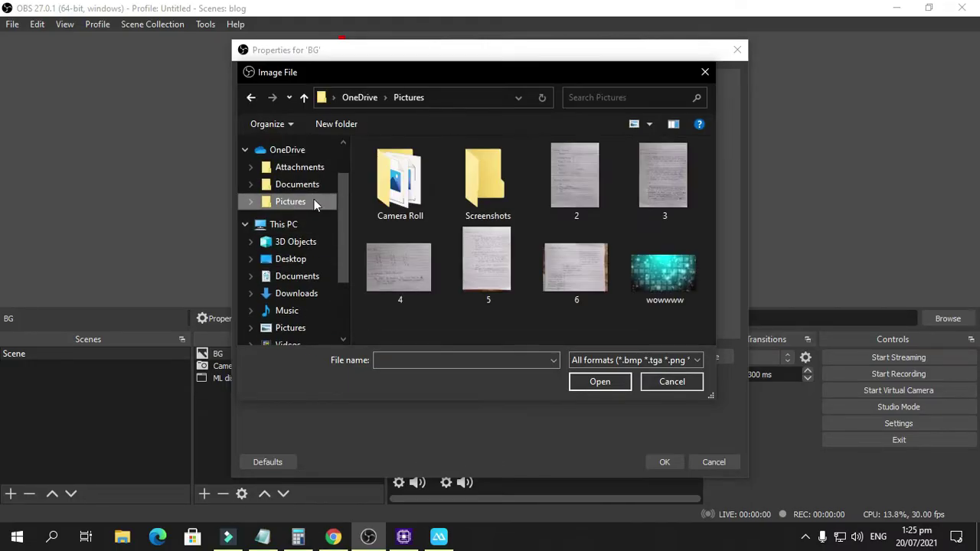
{"action": "left_click", "coordinate": [657, 281]}
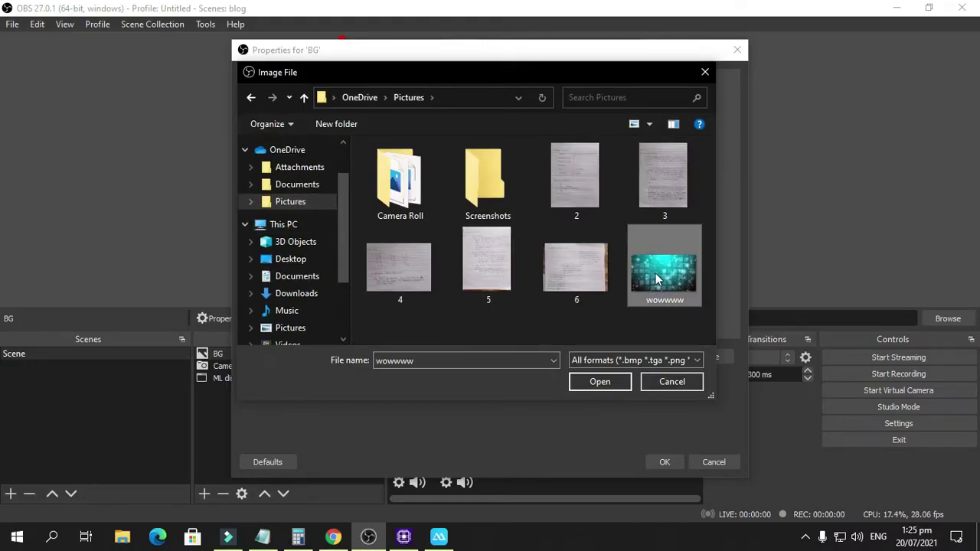
{"action": "left_click", "coordinate": [600, 382]}
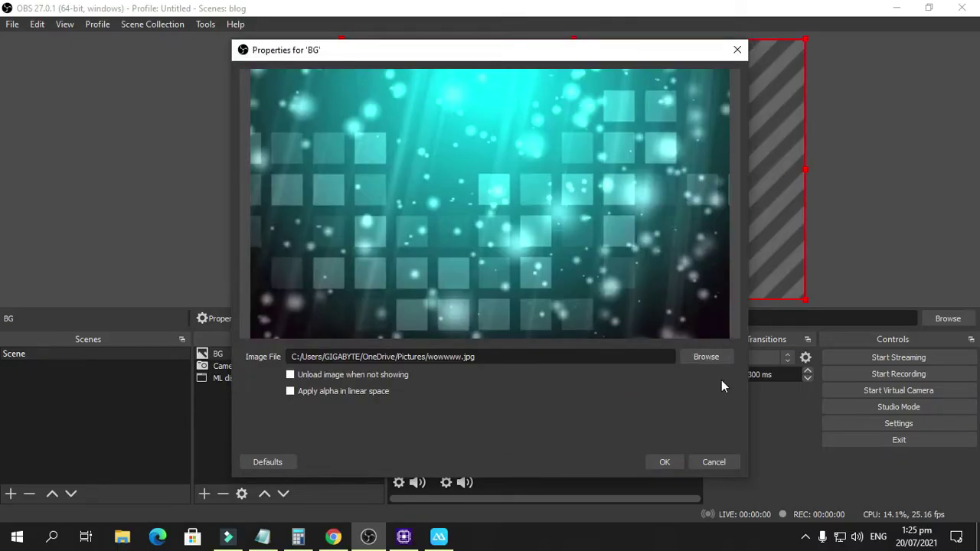
{"action": "left_click", "coordinate": [664, 463]}
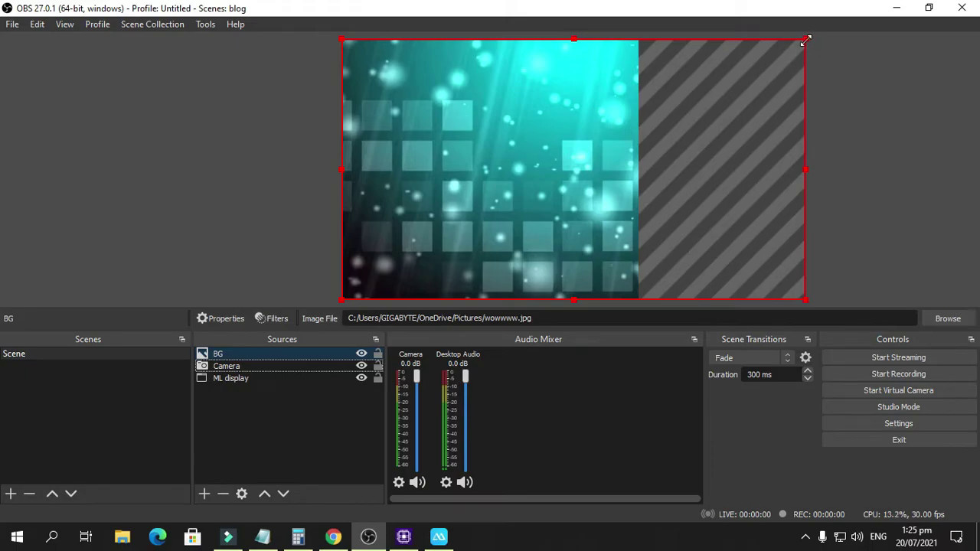
- Scale the BG image down to the canvas width and place it below Camera and ML display in the source order
{"action": "left_click_drag", "start_coordinate": [807, 37], "coordinate": [551, 133]}
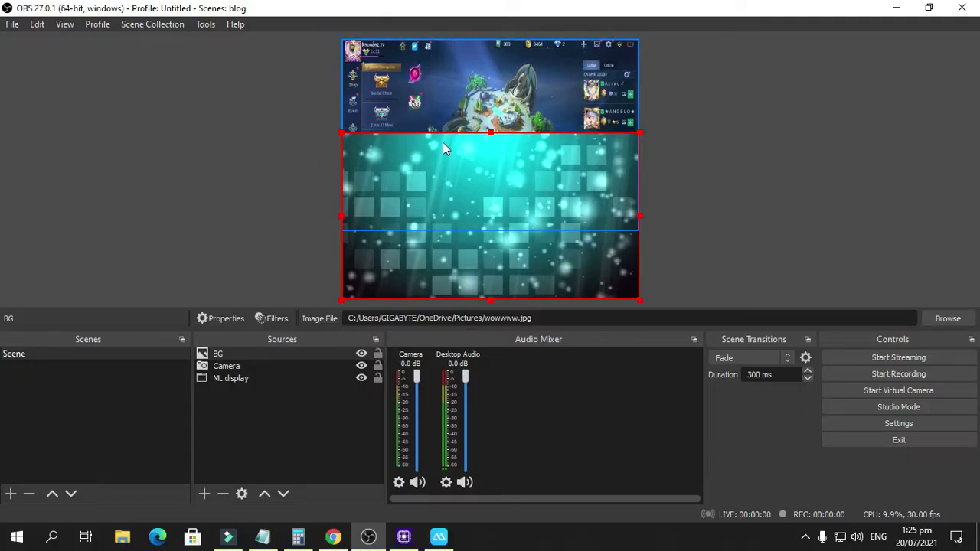
{"action": "left_click", "coordinate": [684, 154]}
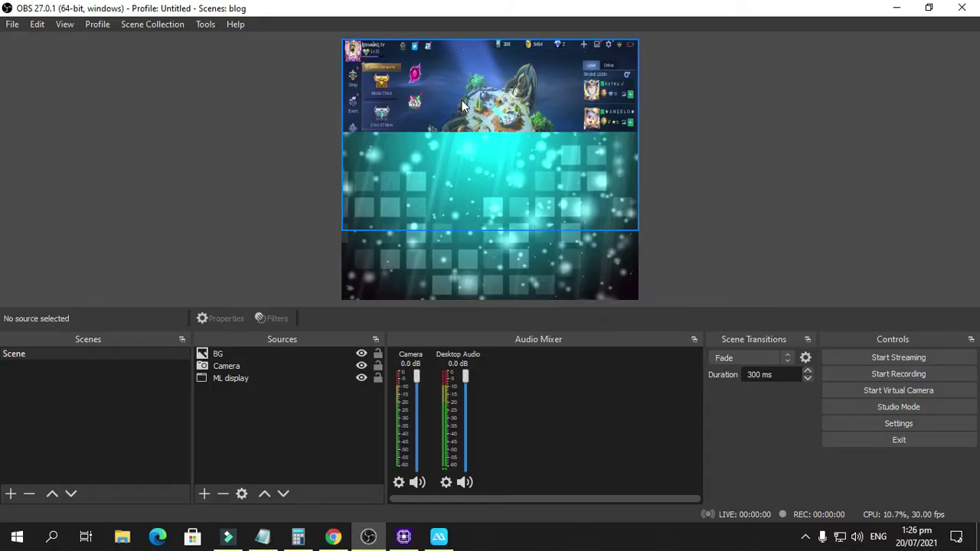
{"action": "left_click", "coordinate": [226, 356]}
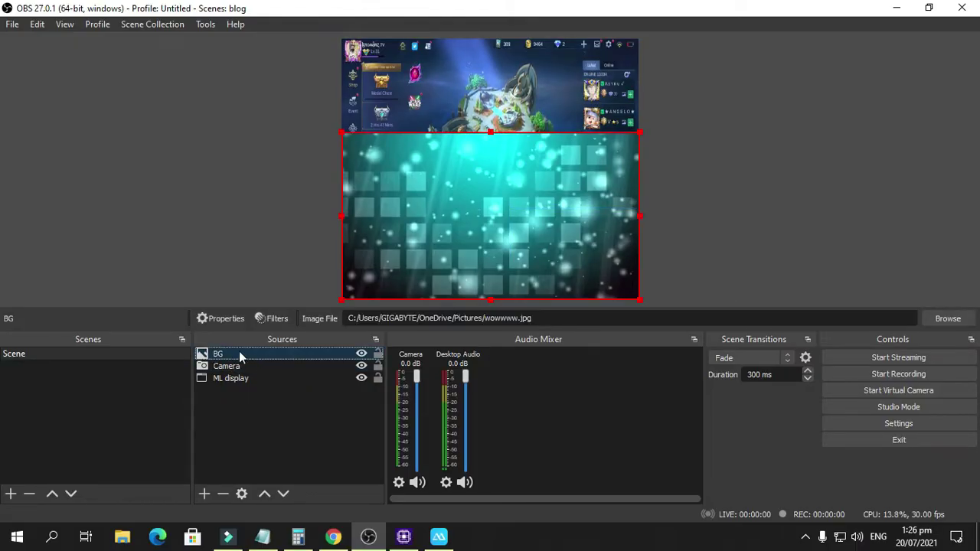
{"action": "left_click_drag", "start_coordinate": [239, 350], "coordinate": [242, 387]}
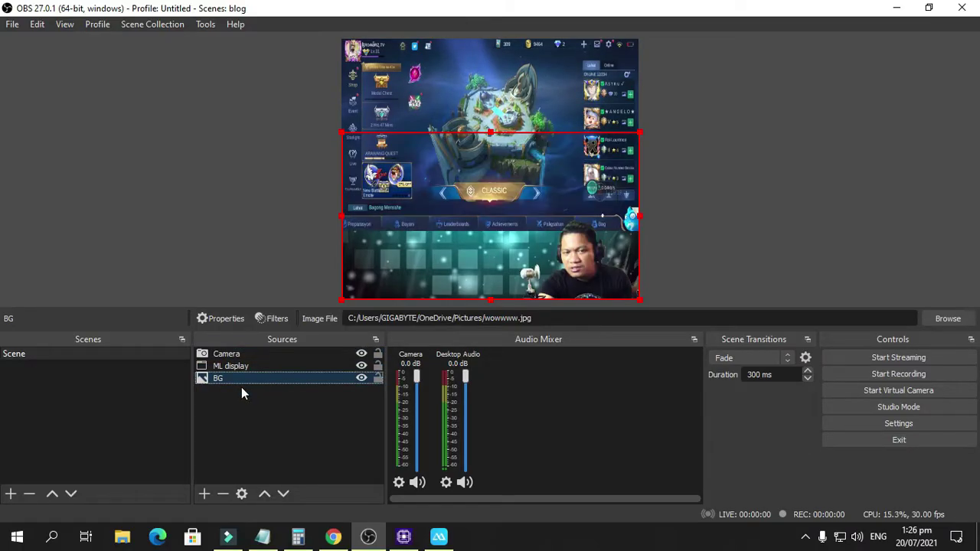
{"action": "left_click", "coordinate": [208, 203]}
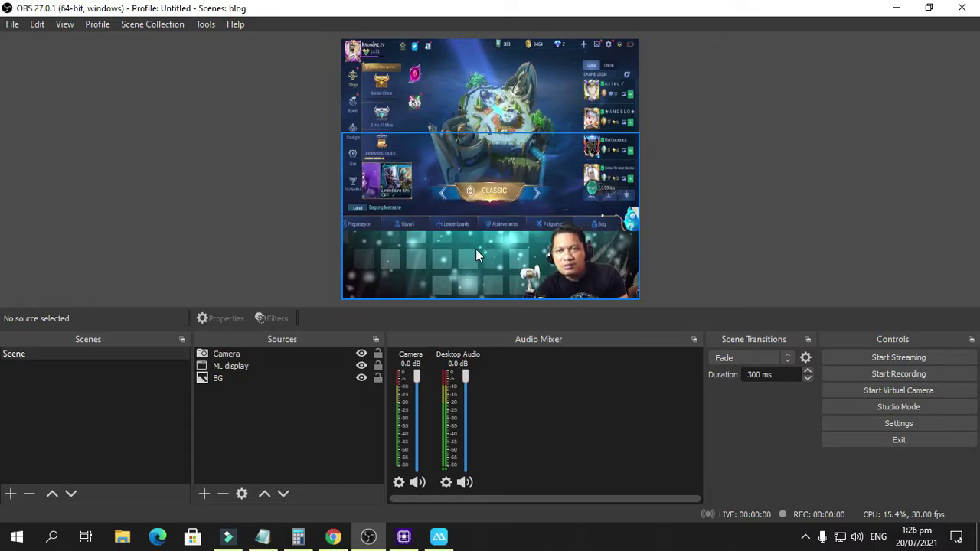
- Squash the BG image vertically so it fills only the strip beneath the game display across the full canvas width
{"action": "left_click", "coordinate": [449, 252]}
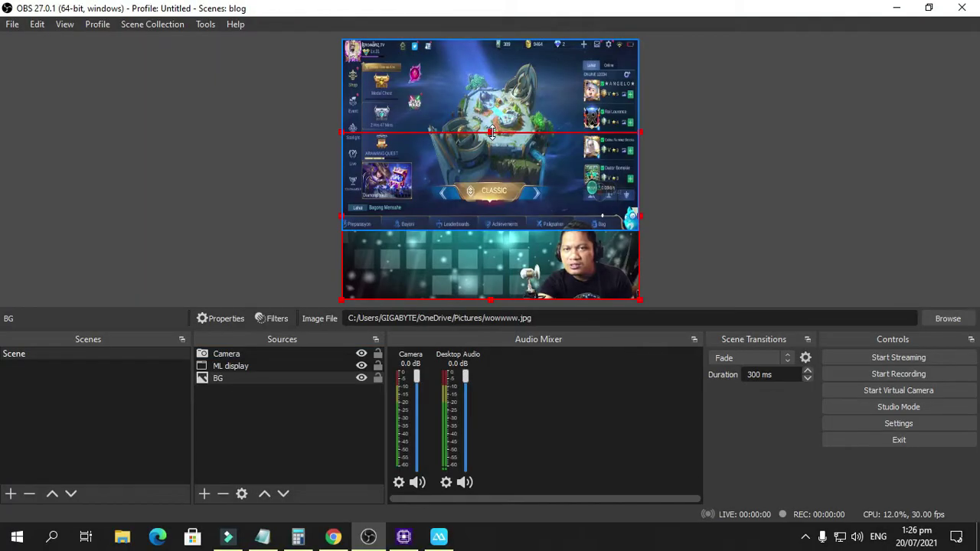
{"action": "left_click_drag", "start_coordinate": [490, 133], "coordinate": [489, 233]}
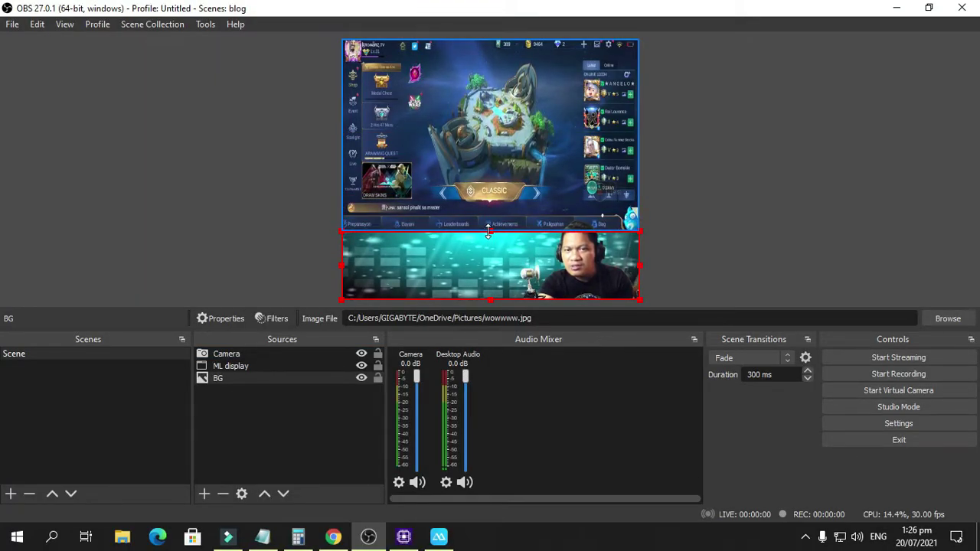
{"action": "left_click", "coordinate": [879, 224]}
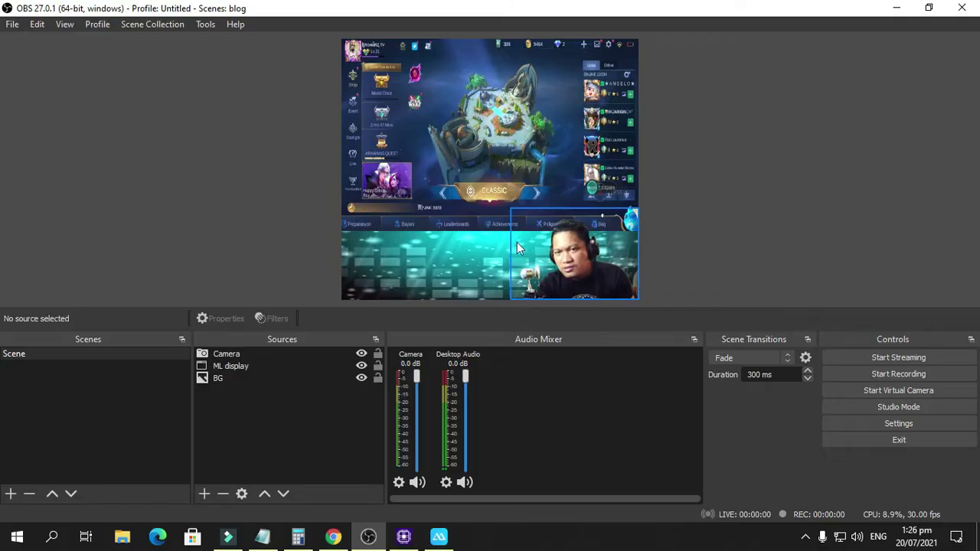
{"action": "left_click", "coordinate": [490, 241]}
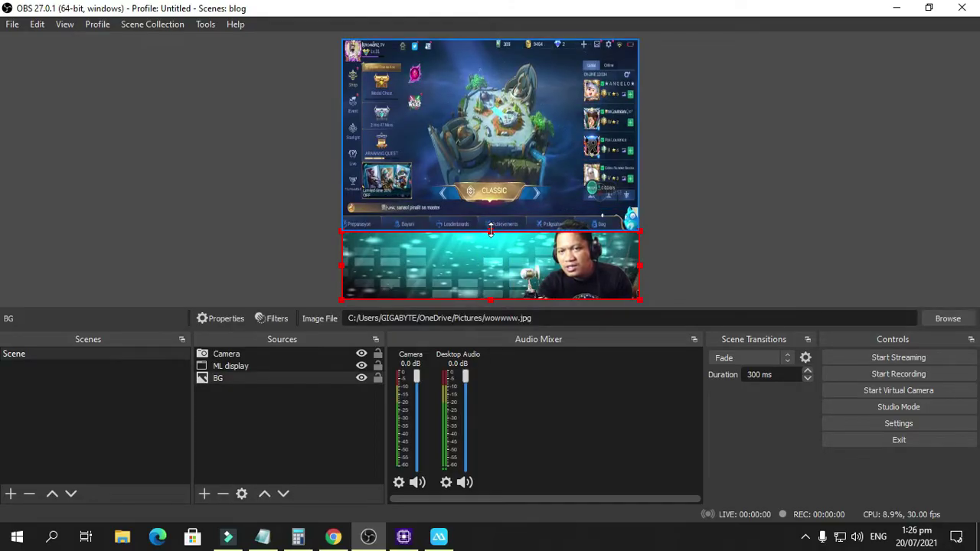
{"action": "left_click_drag", "start_coordinate": [491, 232], "coordinate": [491, 231]}
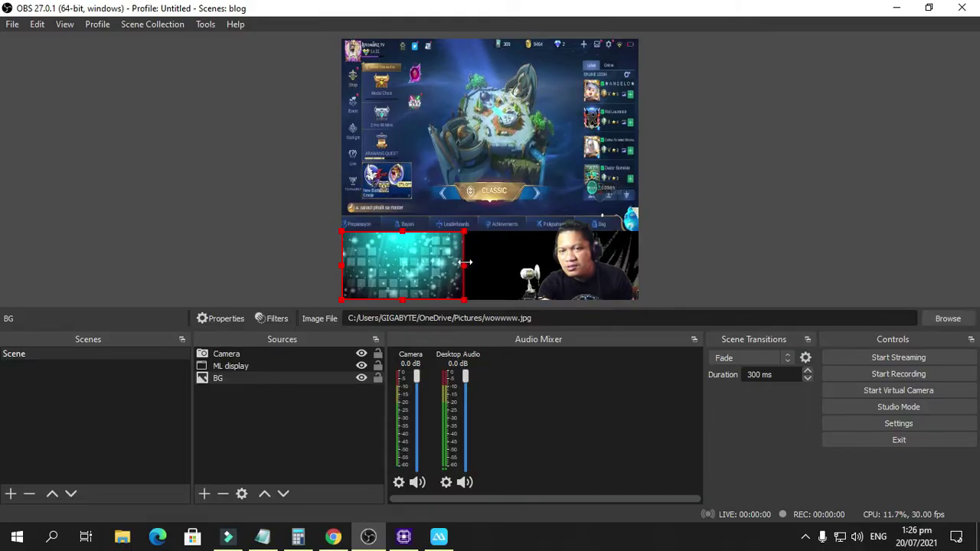
{"action": "left_click_drag", "start_coordinate": [465, 263], "coordinate": [640, 267]}
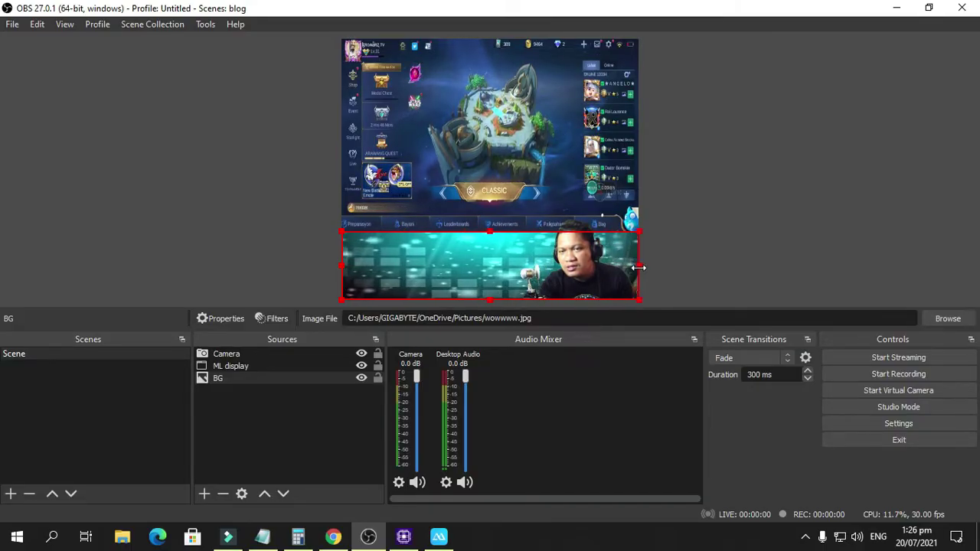
{"action": "left_click", "coordinate": [210, 205]}
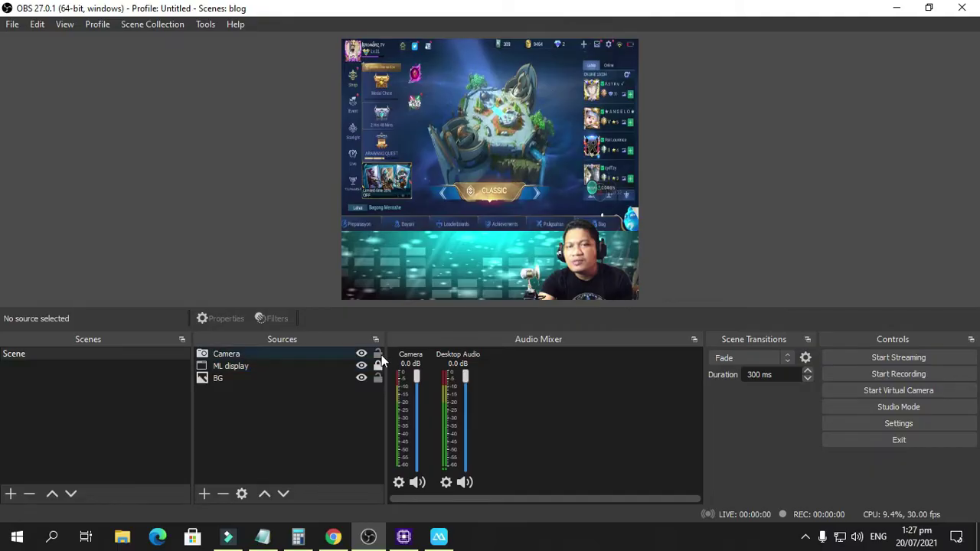
- Lock the Camera and BG sources in the scene
{"action": "left_click", "coordinate": [378, 355]}
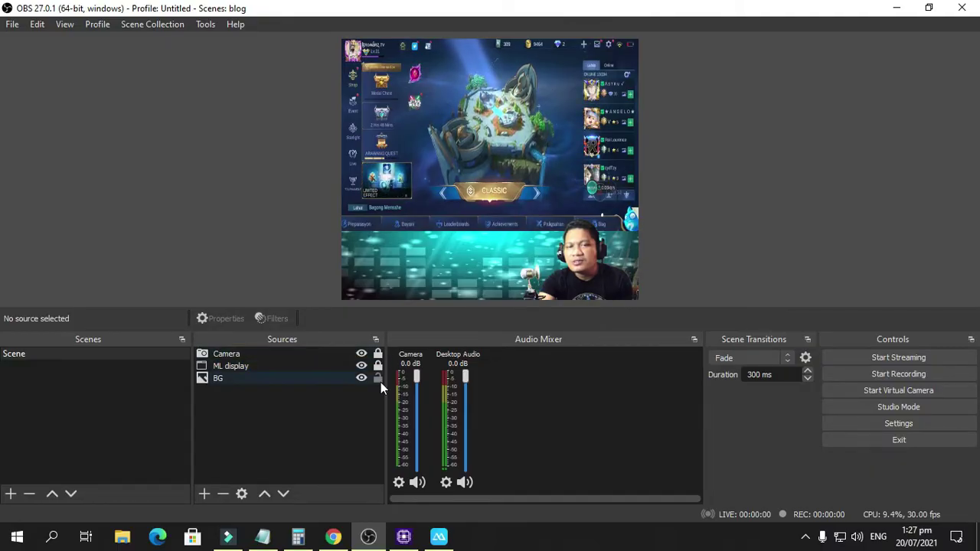
{"action": "left_click", "coordinate": [381, 382]}
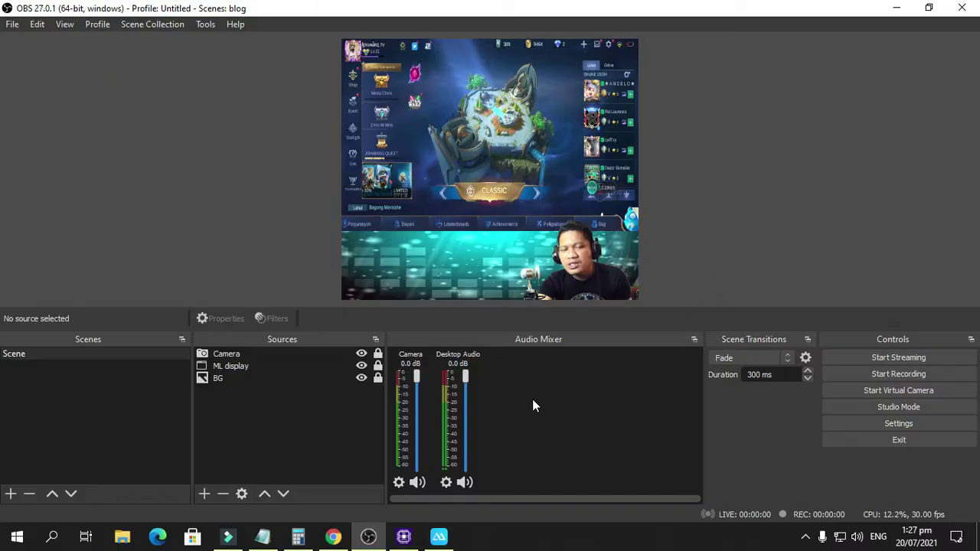
- Set Mic/Auxiliary Audio to Microphone (USB Audio Device) in the audio settings and accept the change
{"action": "left_click", "coordinate": [869, 421]}
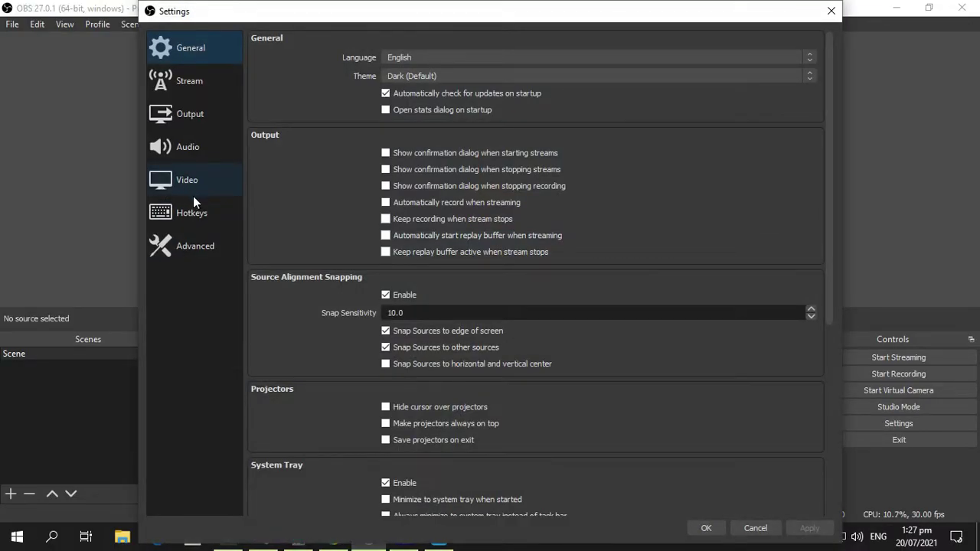
{"action": "left_click", "coordinate": [194, 157]}
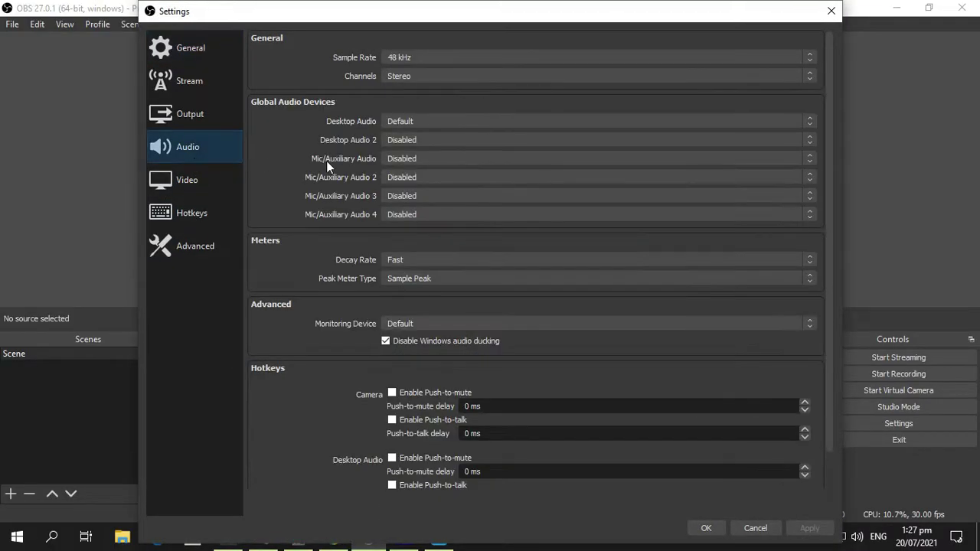
{"action": "left_click", "coordinate": [413, 159]}
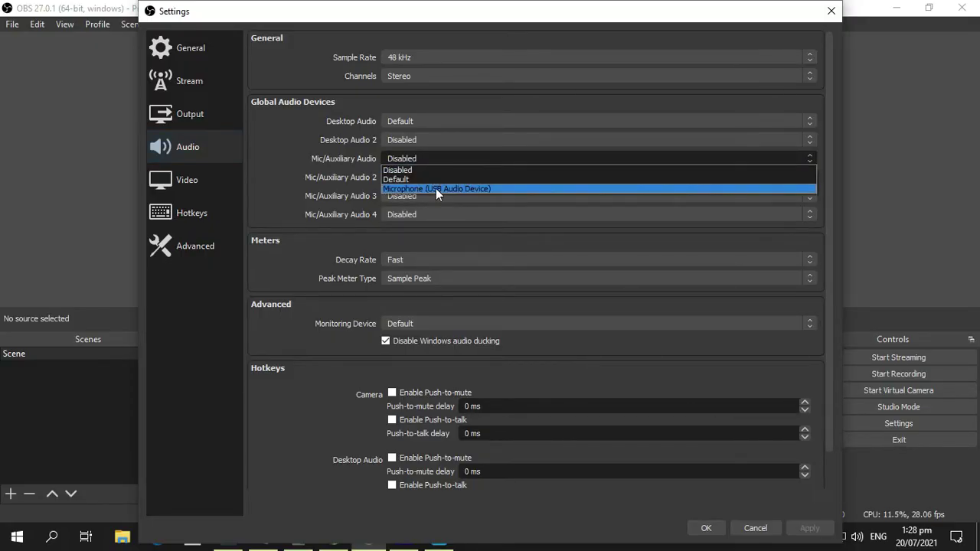
{"action": "left_click", "coordinate": [435, 188]}
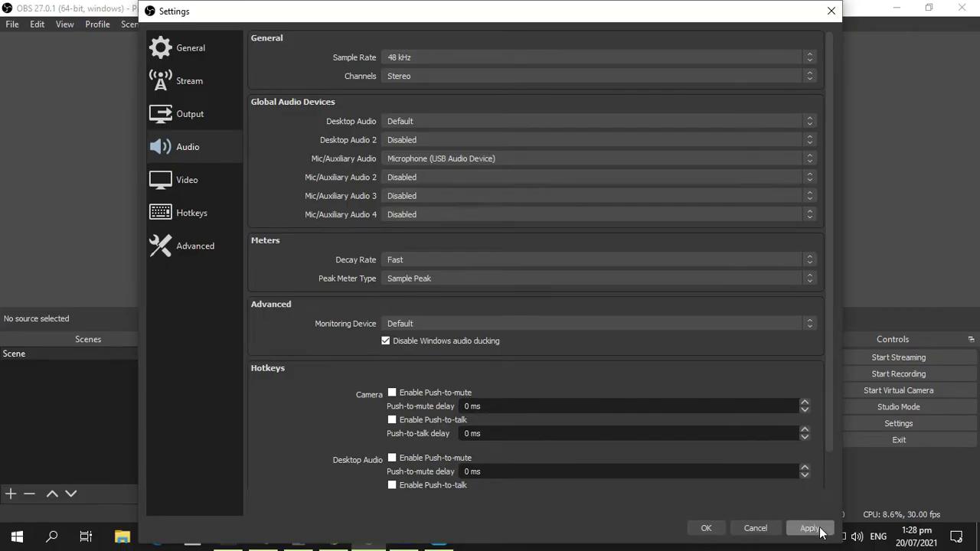
{"action": "left_click", "coordinate": [706, 528]}
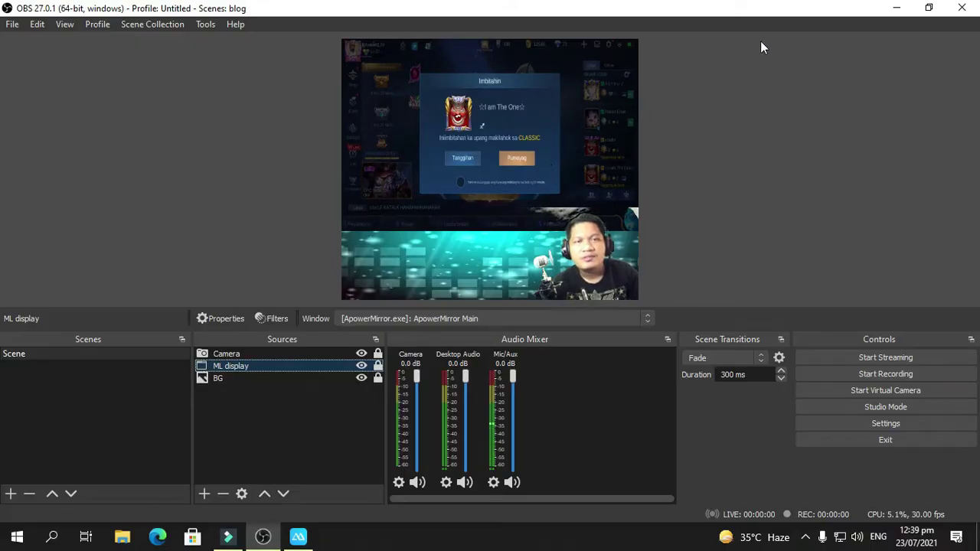
- Minimize OBS Studio and the ApowerMirror window to reveal the desktop, and refresh the desktop
{"action": "left_click", "coordinate": [898, 12]}
{"action": "left_click", "coordinate": [923, 12]}
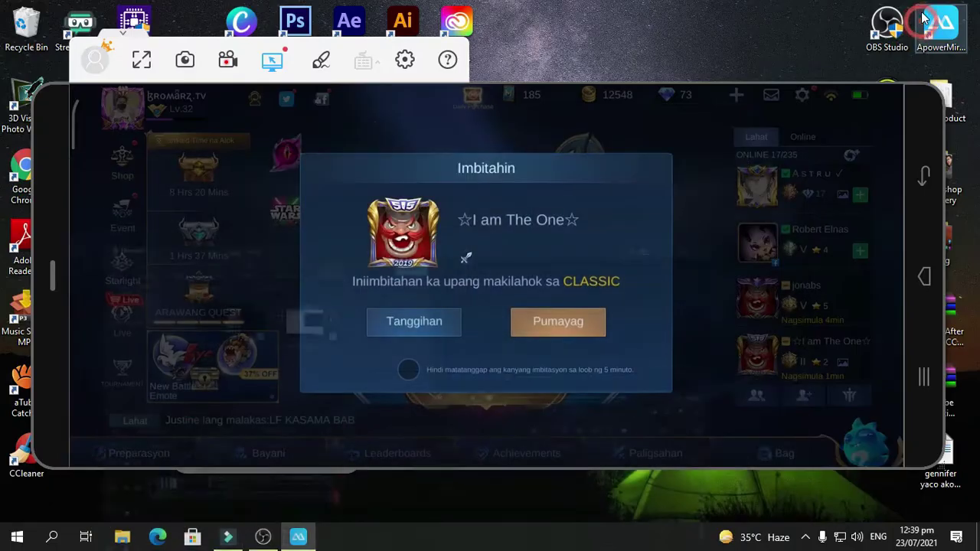
{"action": "left_click", "coordinate": [658, 45]}
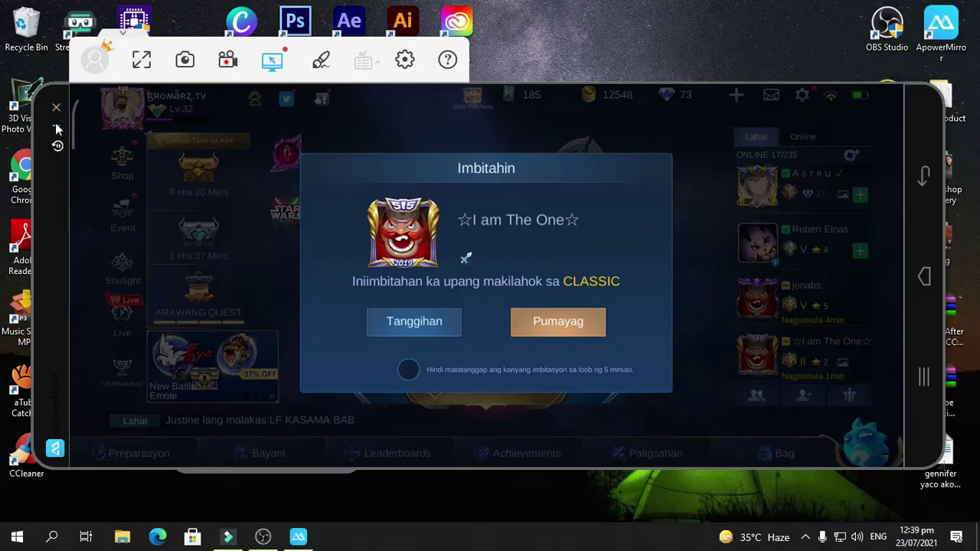
{"action": "left_click", "coordinate": [57, 125]}
{"action": "right_click", "coordinate": [266, 135]}
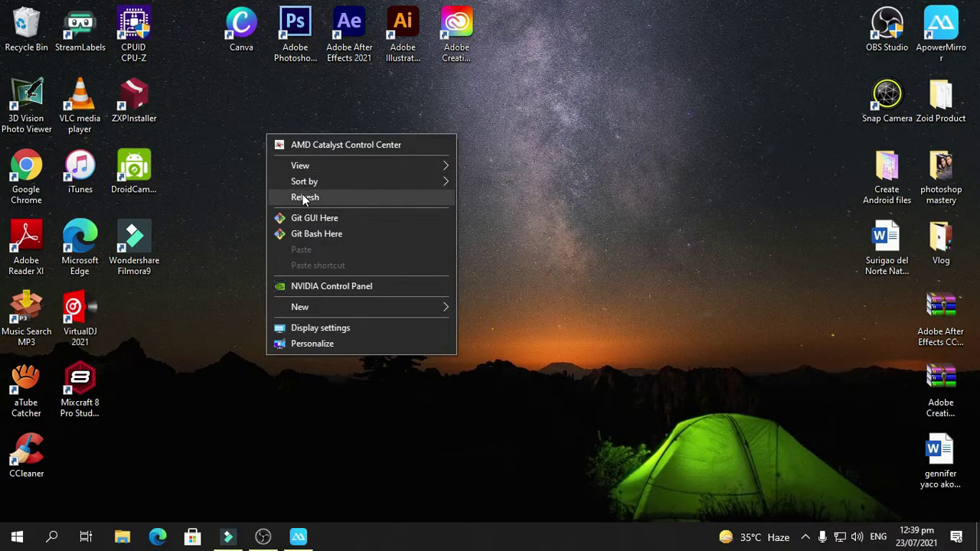
{"action": "left_click", "coordinate": [301, 196]}
{"action": "right_click", "coordinate": [276, 167]}
{"action": "left_click", "coordinate": [289, 224]}
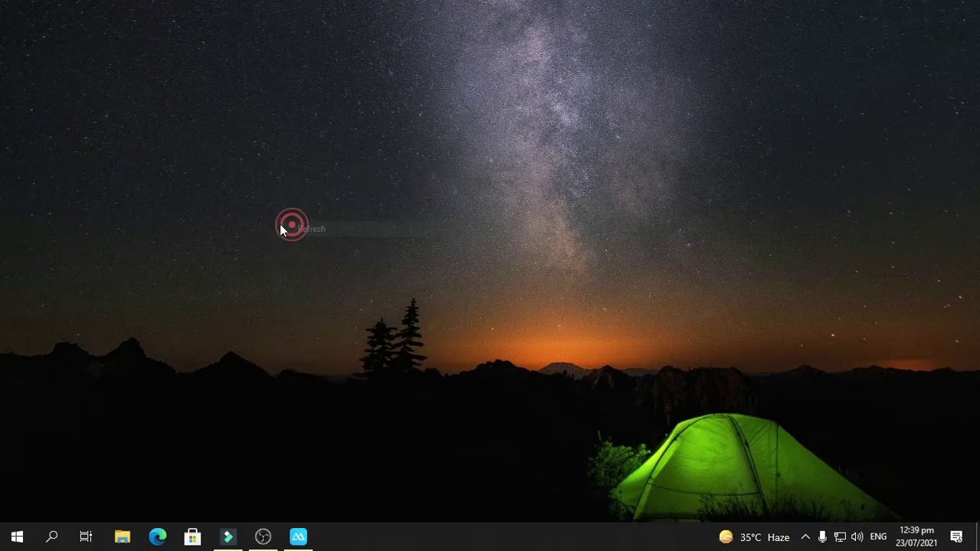
- View the phone camera's video over WiFi in DroidCam Client, and close the client with its connection stopped
{"action": "double_click", "coordinate": [125, 193]}
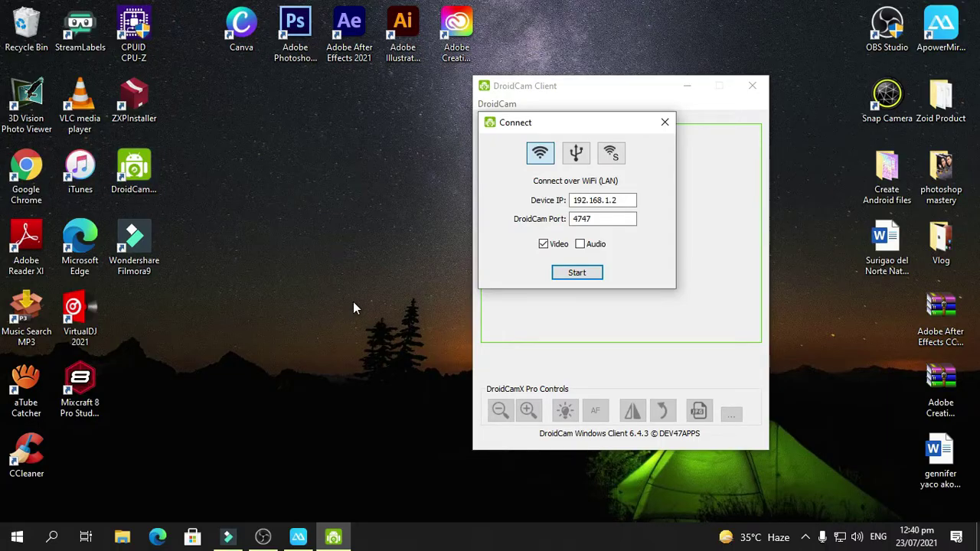
{"action": "left_click", "coordinate": [576, 274]}
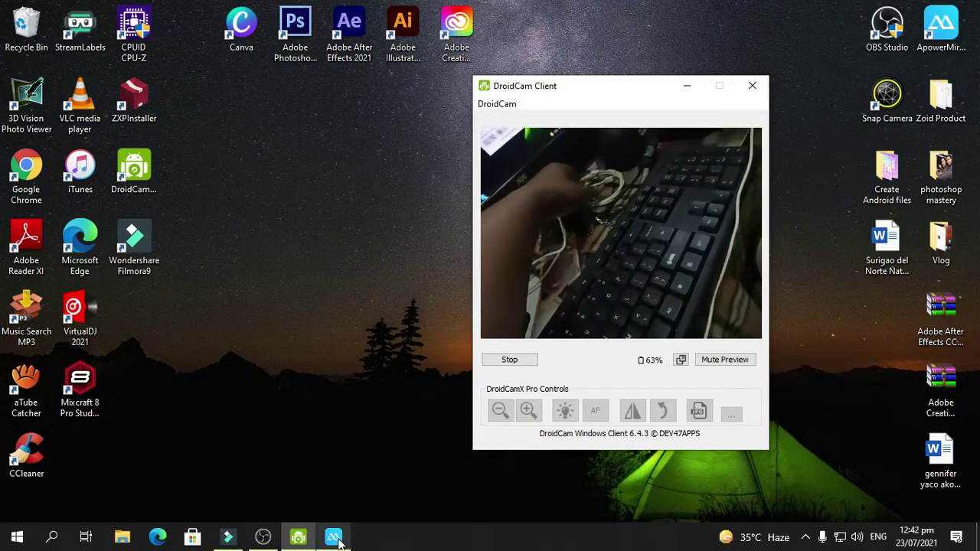
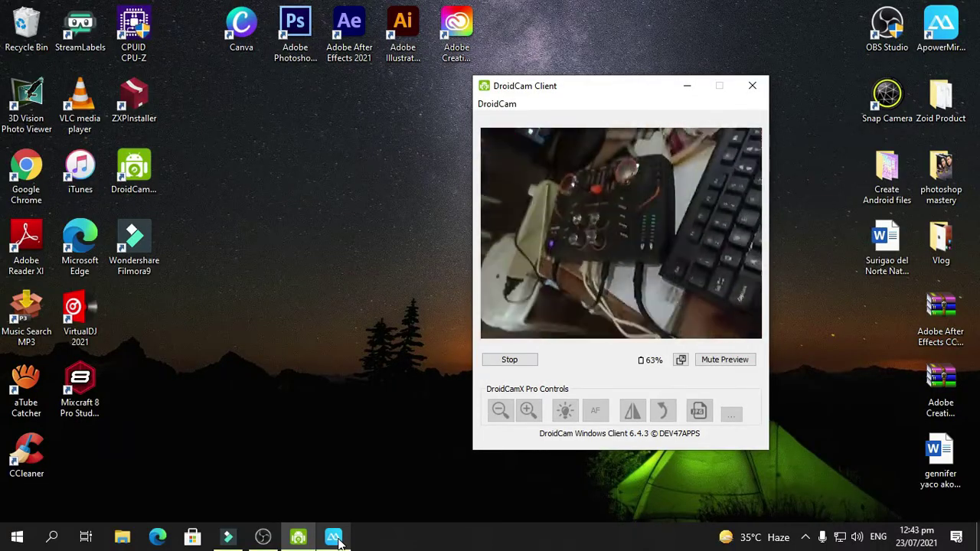
{"action": "left_click", "coordinate": [754, 88]}
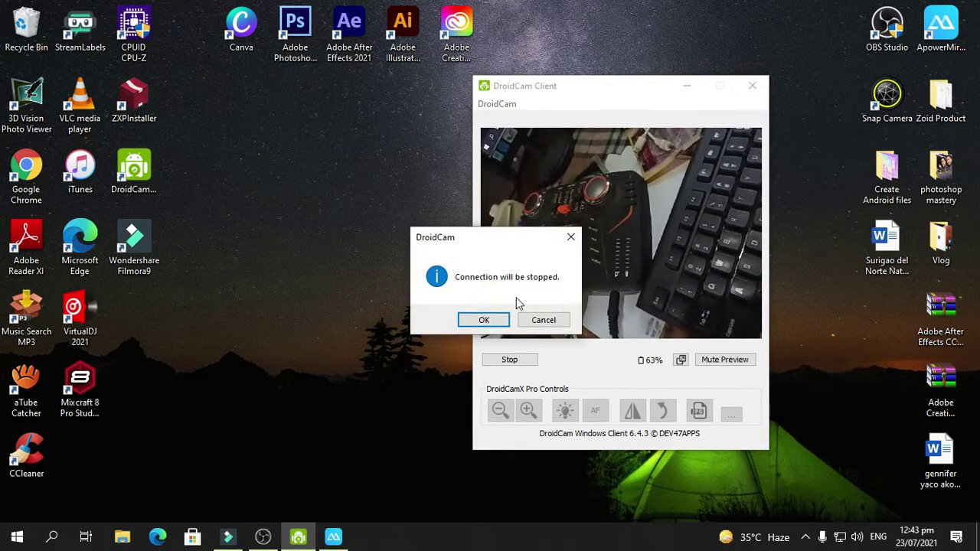
{"action": "left_click", "coordinate": [490, 320]}
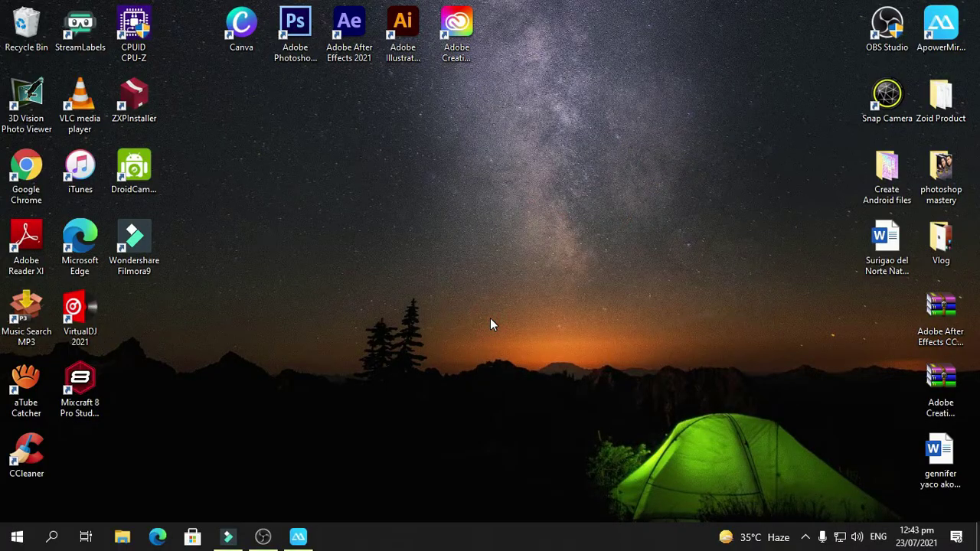
- Restore the ApowerMirror phone display and switch back to OBS Studio
{"action": "left_click", "coordinate": [298, 537]}
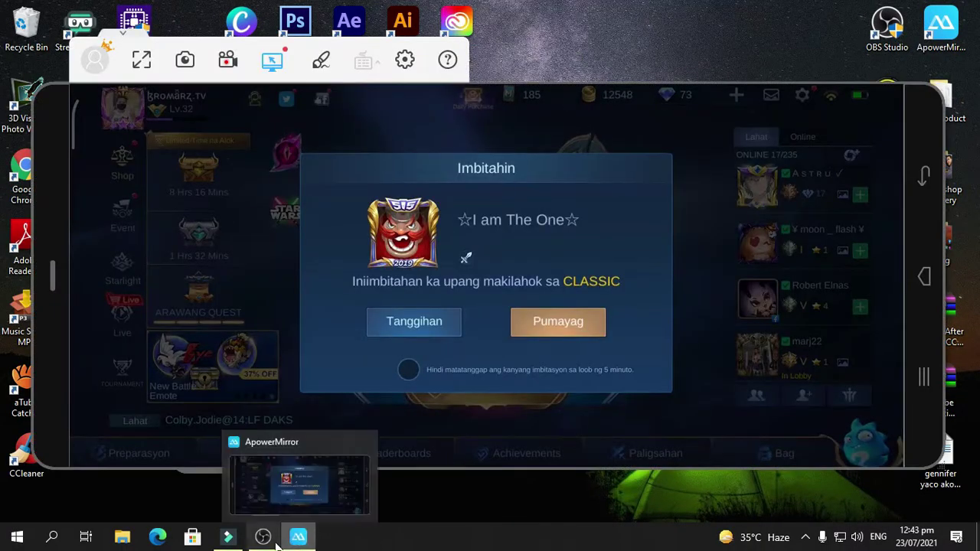
{"action": "left_click", "coordinate": [261, 541]}
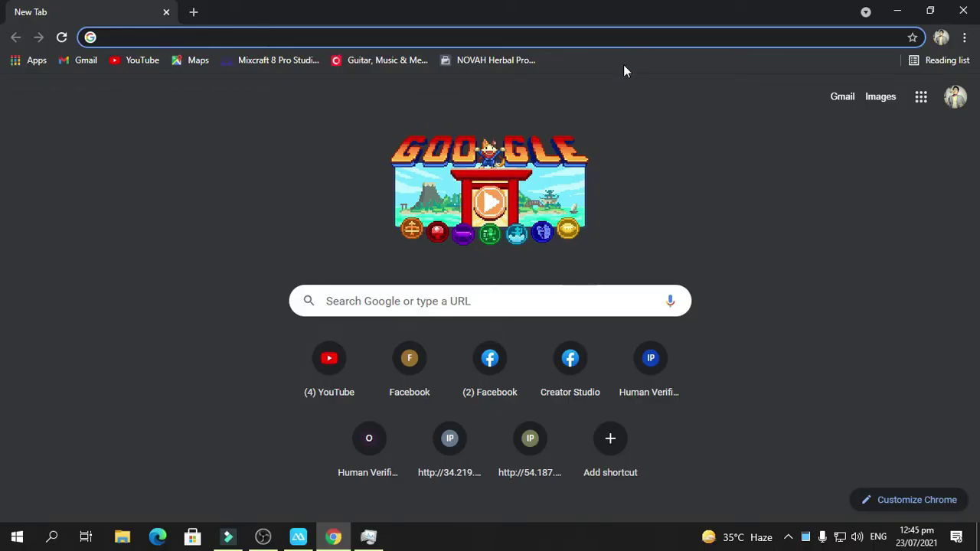
- Switch to Google Chrome and search the web for streamlabs
{"action": "left_click", "coordinate": [332, 536]}
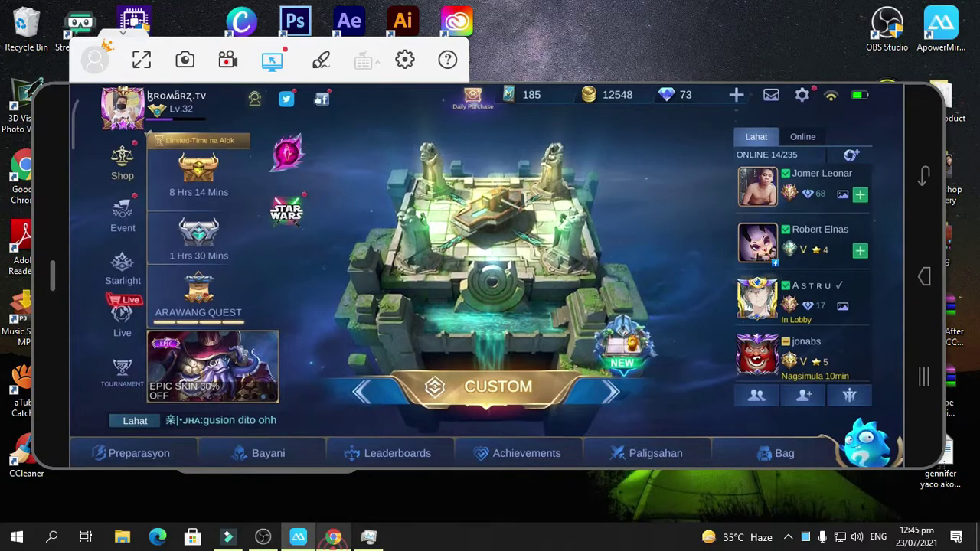
{"action": "left_click", "coordinate": [332, 537]}
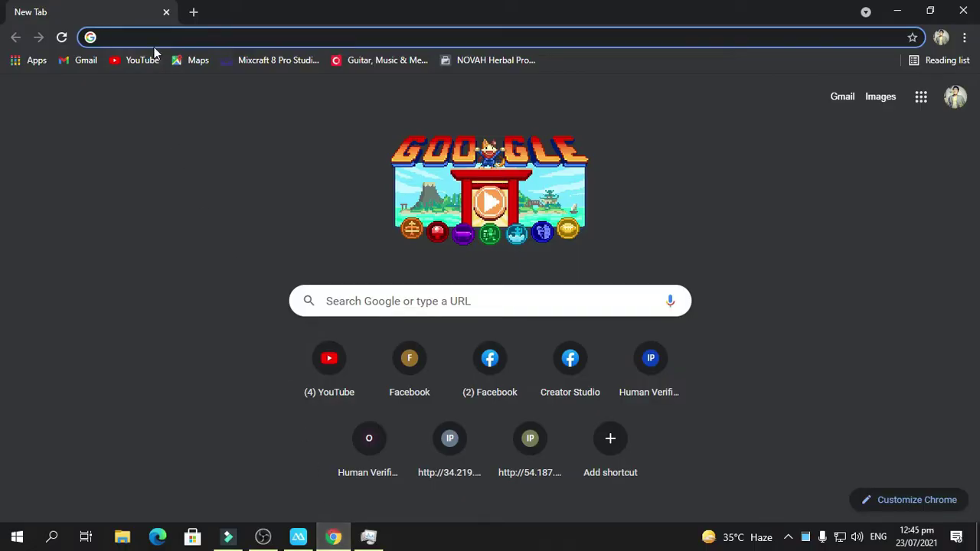
{"action": "left_click", "coordinate": [153, 38]}
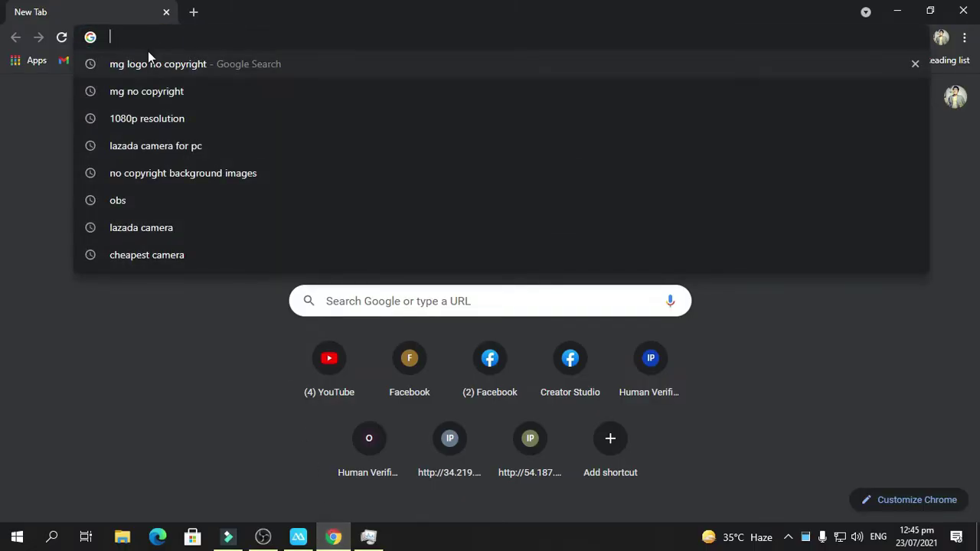
{"action": "type", "text": "streamla"}
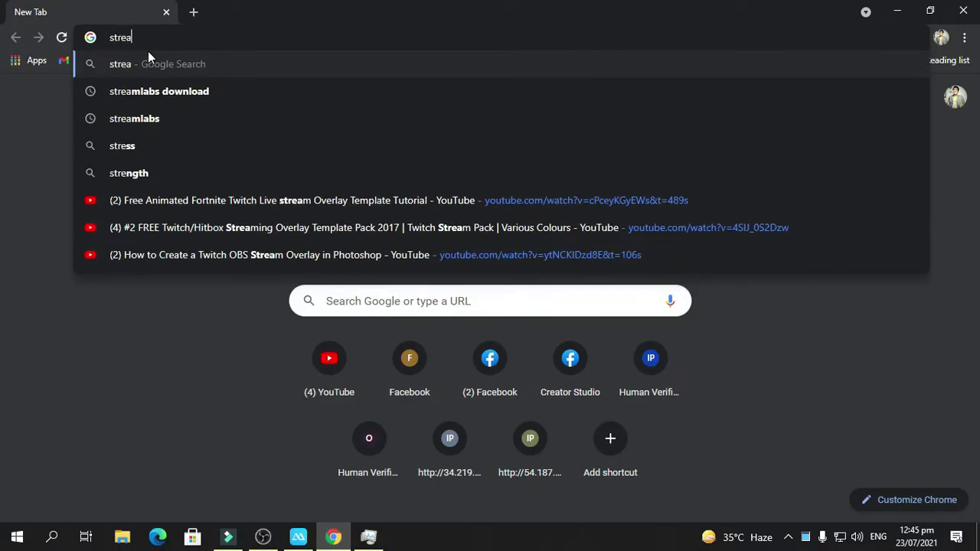
{"action": "left_click", "coordinate": [159, 116]}
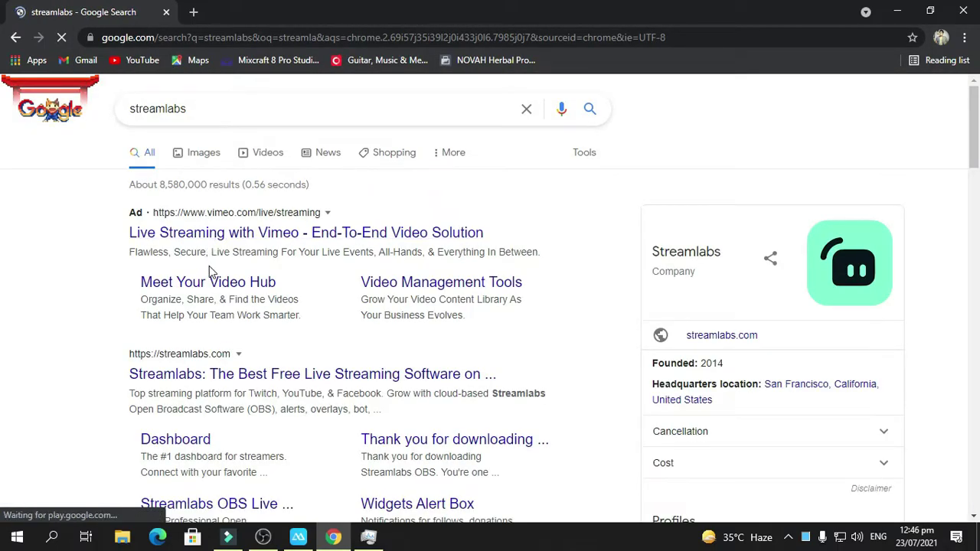
- Open the official Streamlabs website and log in with the previously linked Facebook account
{"action": "left_click", "coordinate": [215, 378]}
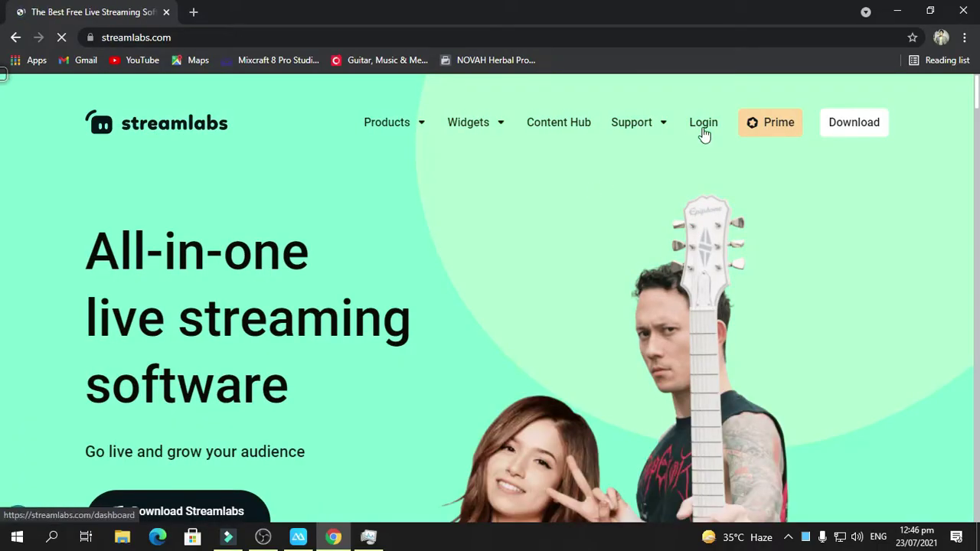
{"action": "left_click", "coordinate": [704, 130]}
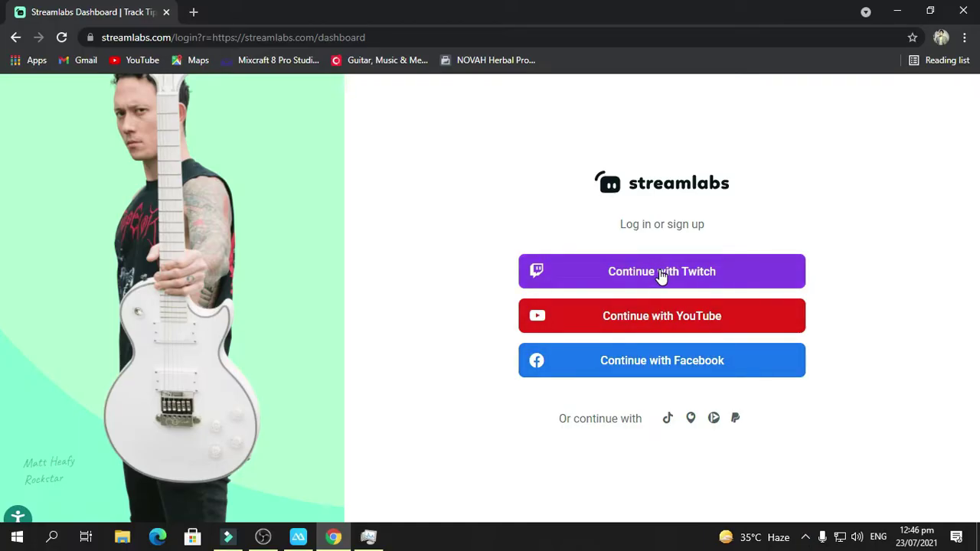
{"action": "left_click", "coordinate": [657, 367]}
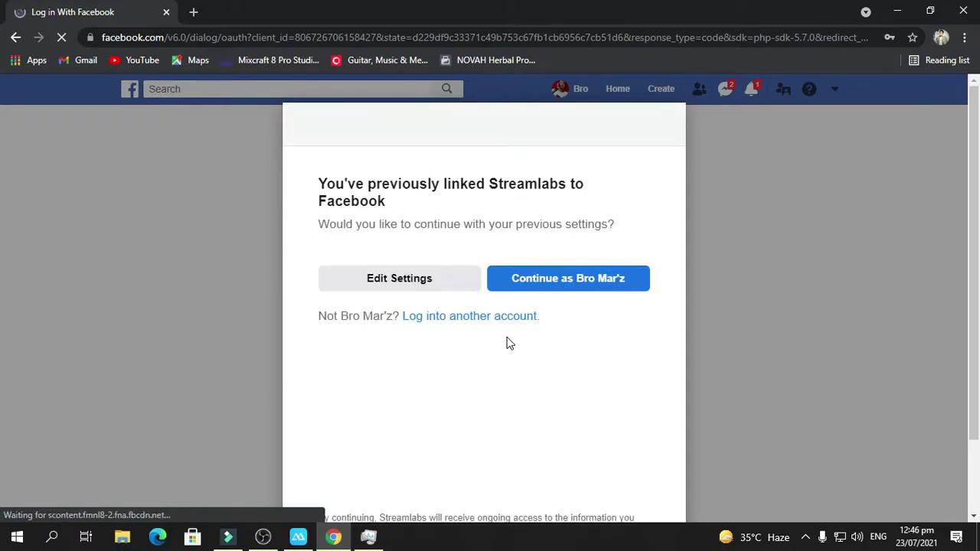
{"action": "left_click", "coordinate": [536, 291]}
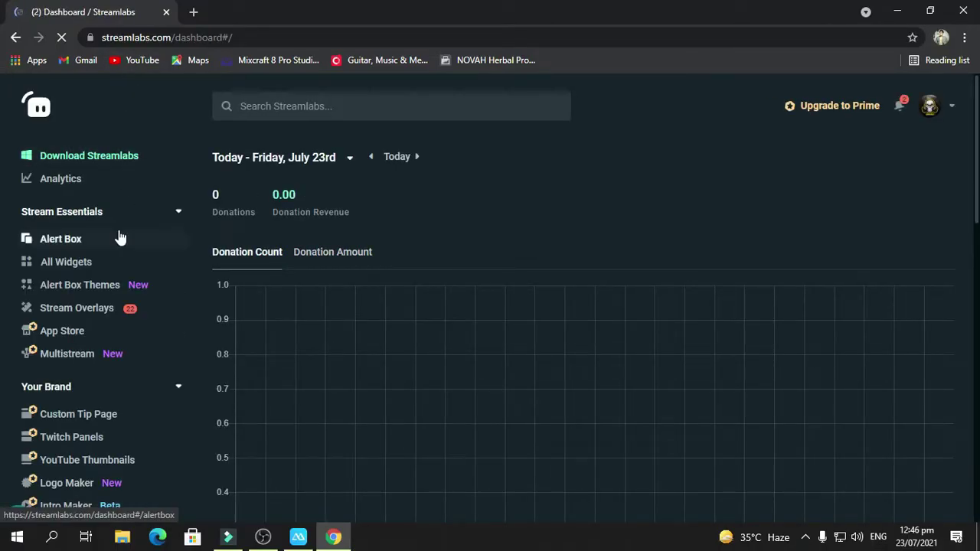
- Open the Event List widget from the Streamlabs widget gallery and dismiss its introduction
{"action": "scroll", "coordinate": [119, 236], "scroll_direction": "down", "scroll_amount": 1}
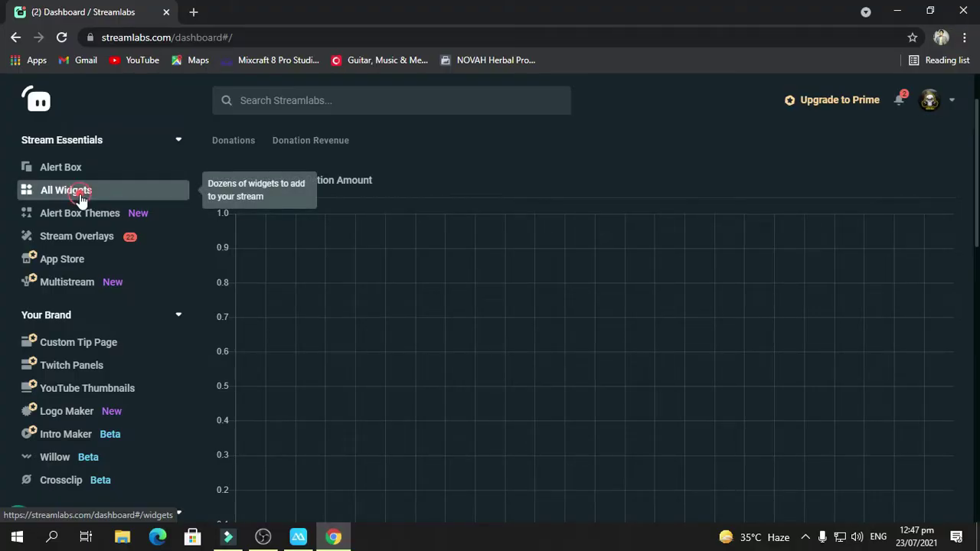
{"action": "left_click", "coordinate": [79, 195]}
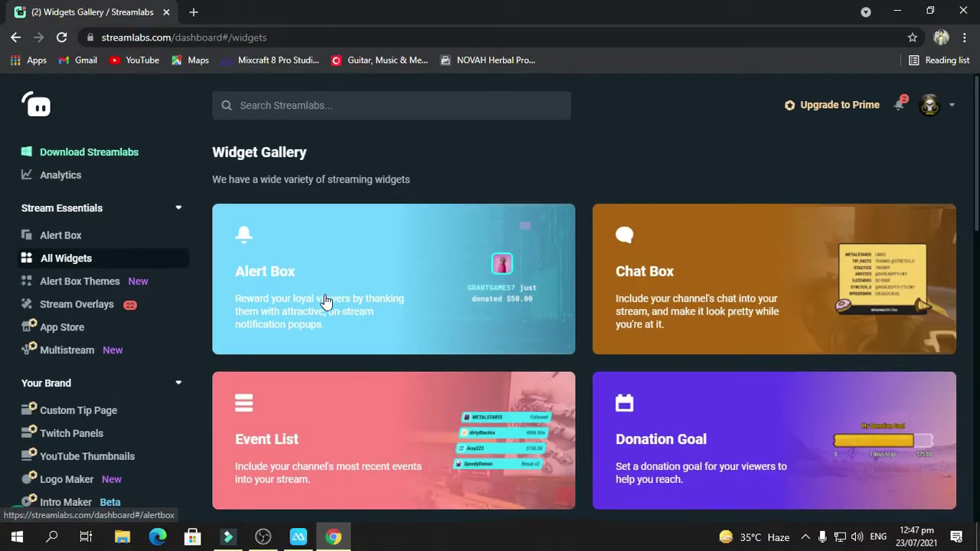
{"action": "scroll", "coordinate": [325, 298], "scroll_direction": "down", "scroll_amount": 2}
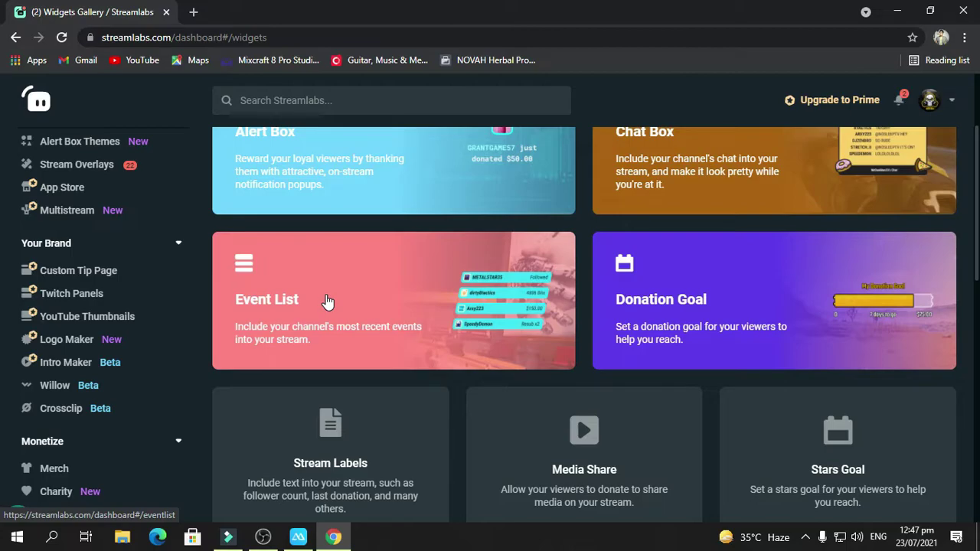
{"action": "left_click", "coordinate": [327, 302]}
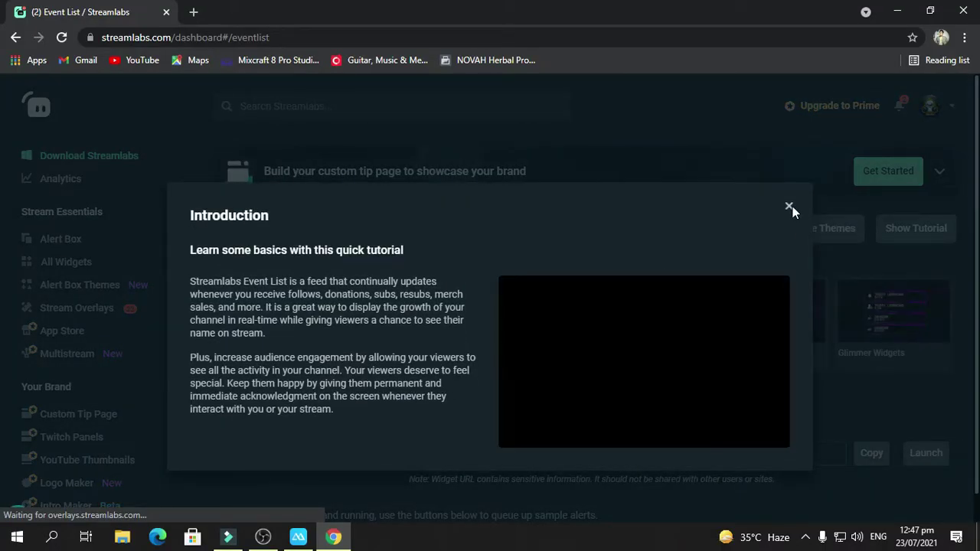
{"action": "left_click", "coordinate": [792, 207]}
- Set the Event List's Max Events to 6 and save the widget settings
{"action": "scroll", "coordinate": [708, 262], "scroll_direction": "down", "scroll_amount": 3}
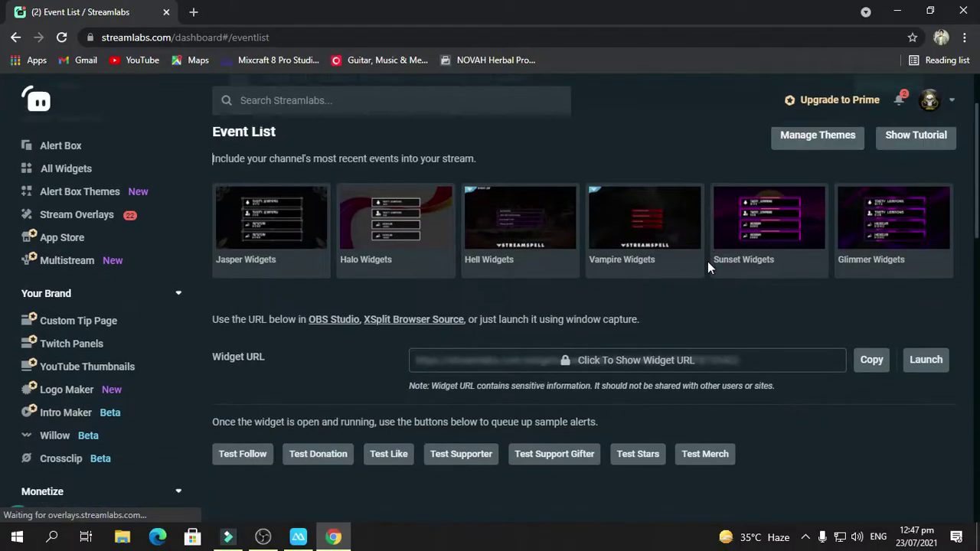
{"action": "scroll", "coordinate": [707, 261], "scroll_direction": "down", "scroll_amount": 1}
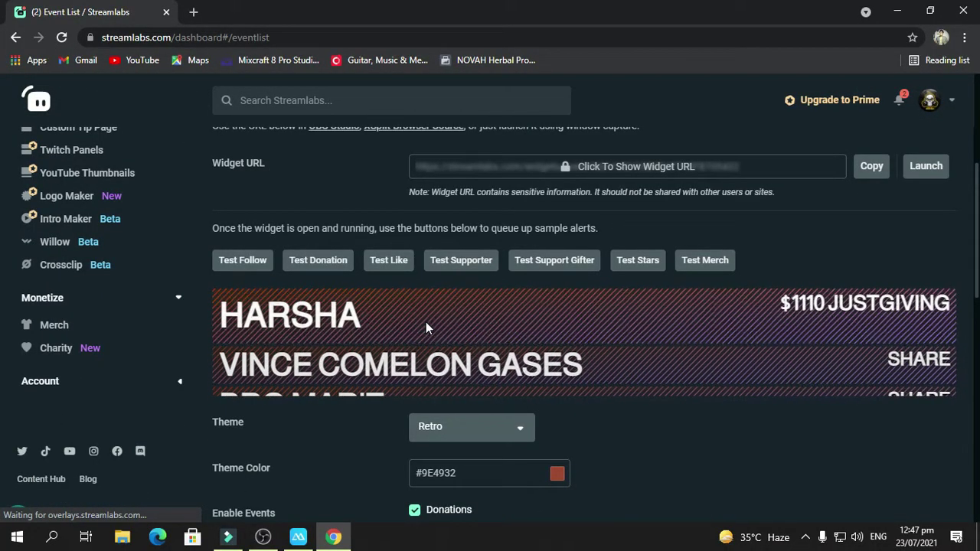
{"action": "scroll", "coordinate": [421, 331], "scroll_direction": "down", "scroll_amount": 1}
{"action": "scroll", "coordinate": [422, 332], "scroll_direction": "down", "scroll_amount": 2}
{"action": "scroll", "coordinate": [409, 308], "scroll_direction": "up", "scroll_amount": 2}
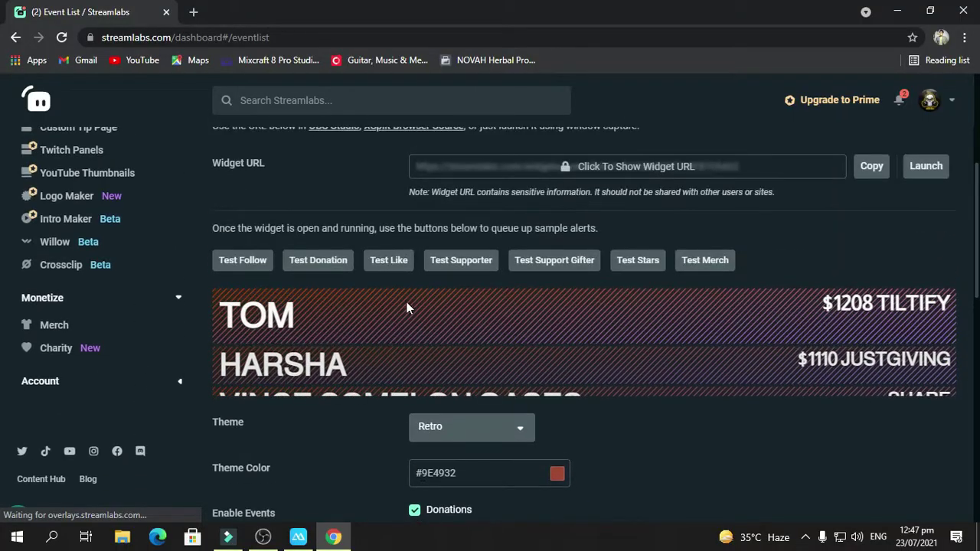
{"action": "scroll", "coordinate": [508, 329], "scroll_direction": "down", "scroll_amount": 4}
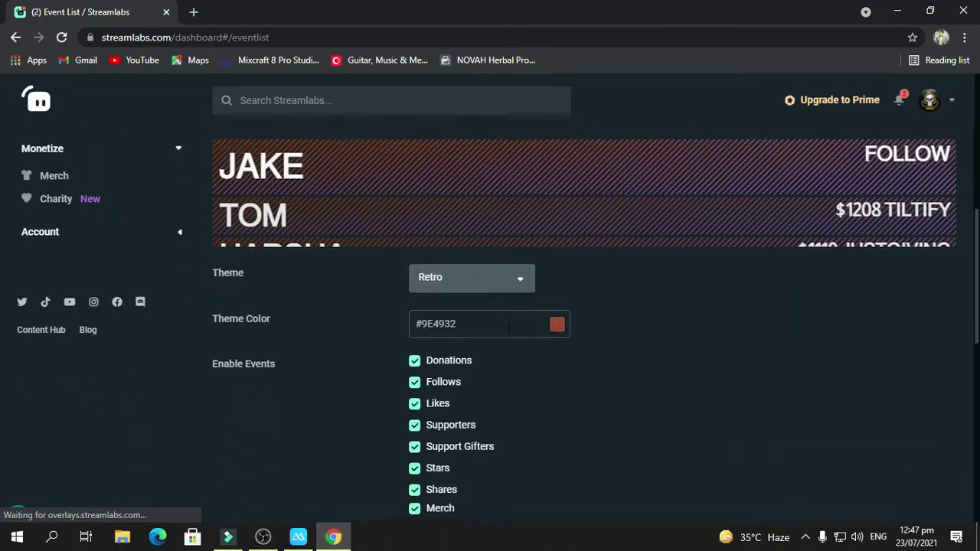
{"action": "scroll", "coordinate": [508, 329], "scroll_direction": "up", "scroll_amount": 1}
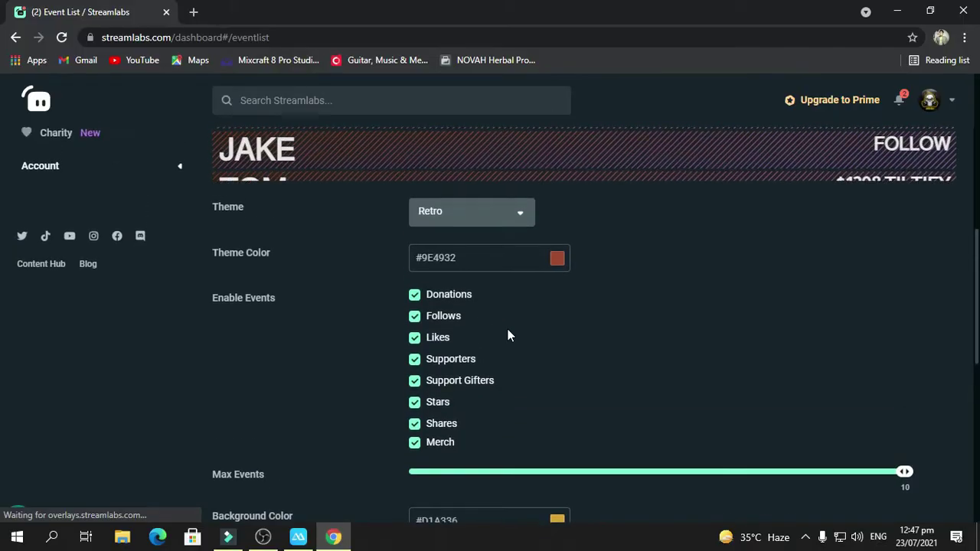
{"action": "scroll", "coordinate": [880, 450], "scroll_direction": "down", "scroll_amount": 1}
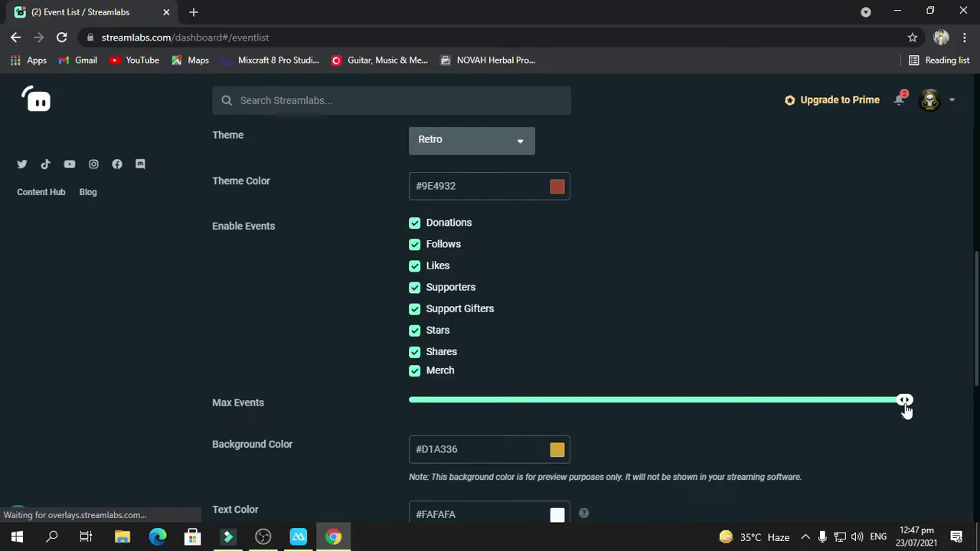
{"action": "left_click_drag", "start_coordinate": [906, 411], "coordinate": [691, 396]}
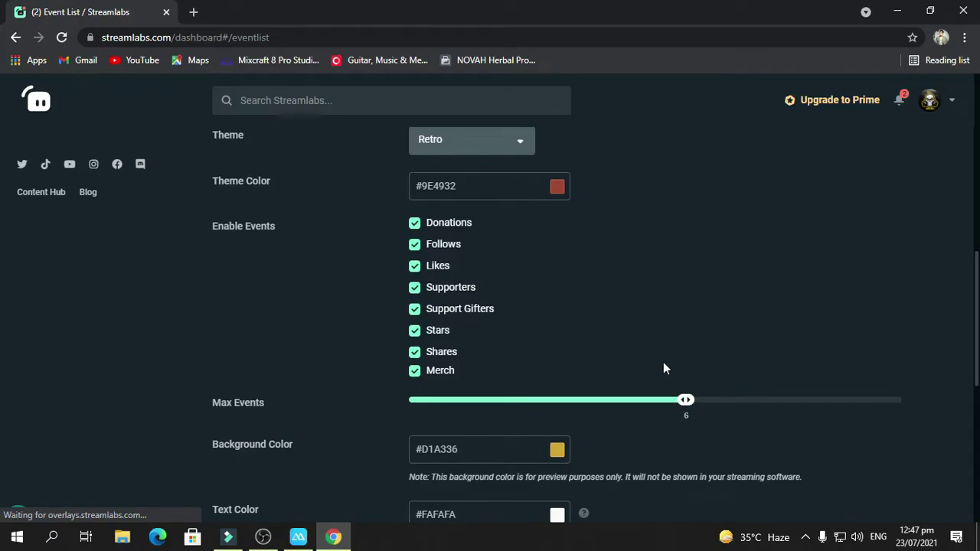
{"action": "scroll", "coordinate": [671, 369], "scroll_direction": "down", "scroll_amount": 4}
{"action": "scroll", "coordinate": [670, 369], "scroll_direction": "down", "scroll_amount": 5}
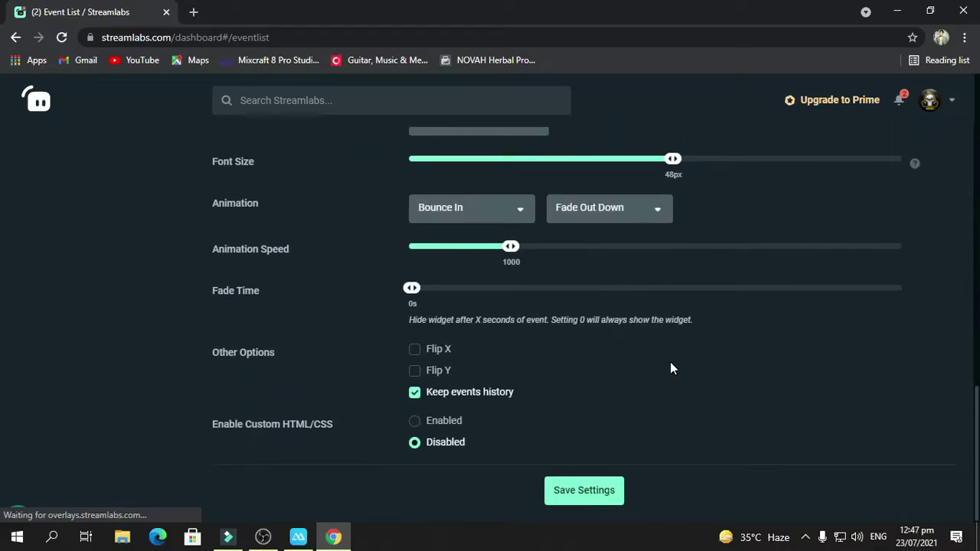
{"action": "left_click", "coordinate": [594, 491]}
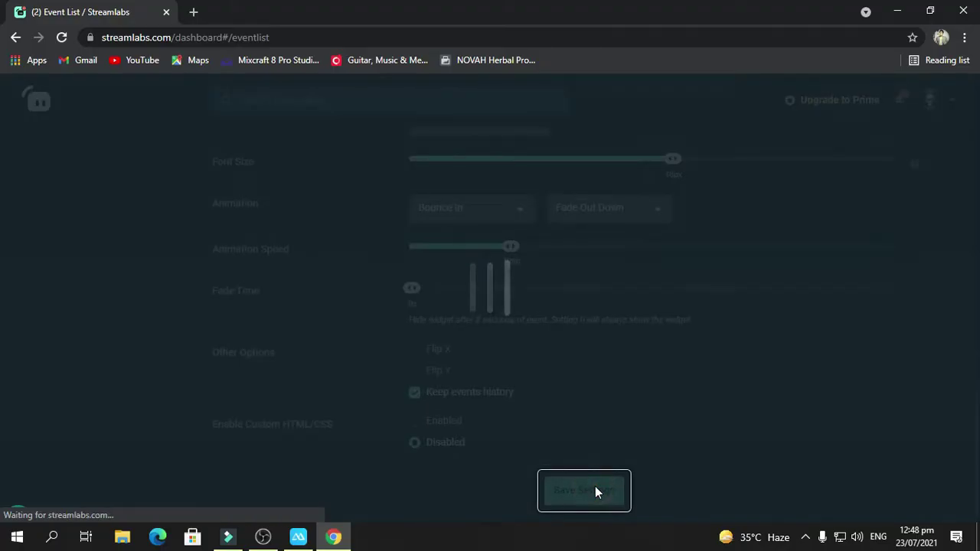
- Examine the Event List preview and its theme color, background color, text color, font and animation settings
{"action": "scroll", "coordinate": [794, 195], "scroll_direction": "up", "scroll_amount": 4}
{"action": "scroll", "coordinate": [795, 201], "scroll_direction": "up", "scroll_amount": 6}
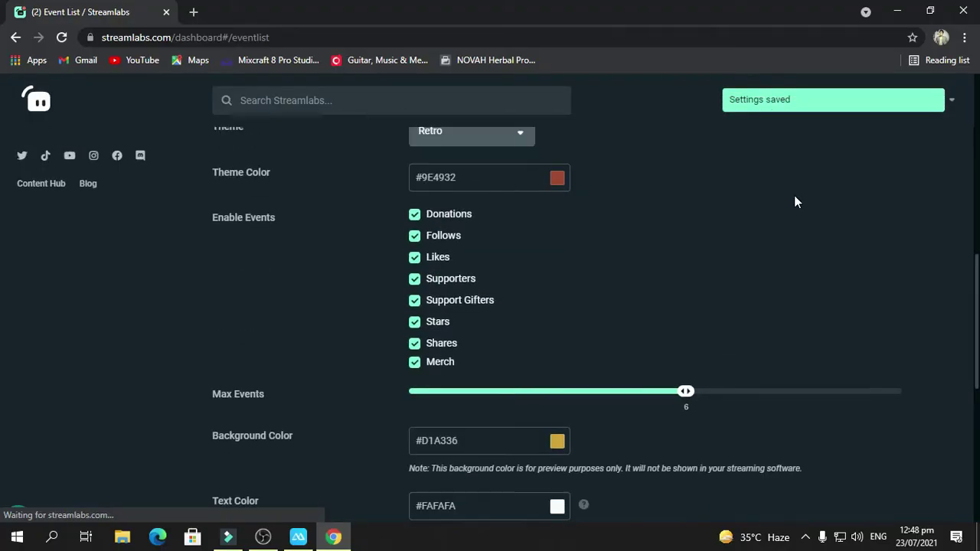
{"action": "scroll", "coordinate": [556, 234], "scroll_direction": "up", "scroll_amount": 2}
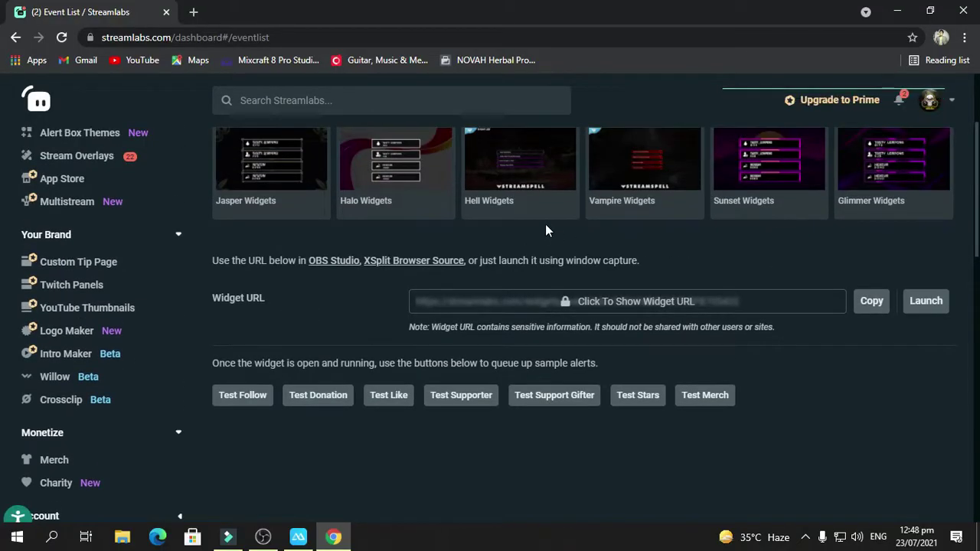
{"action": "scroll", "coordinate": [539, 237], "scroll_direction": "down", "scroll_amount": 3}
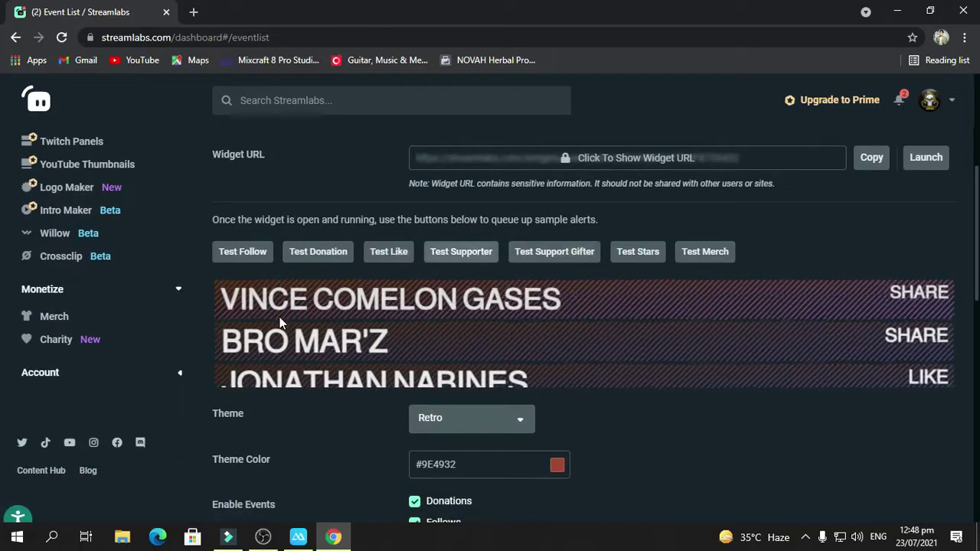
{"action": "scroll", "coordinate": [527, 324], "scroll_direction": "down", "scroll_amount": 2}
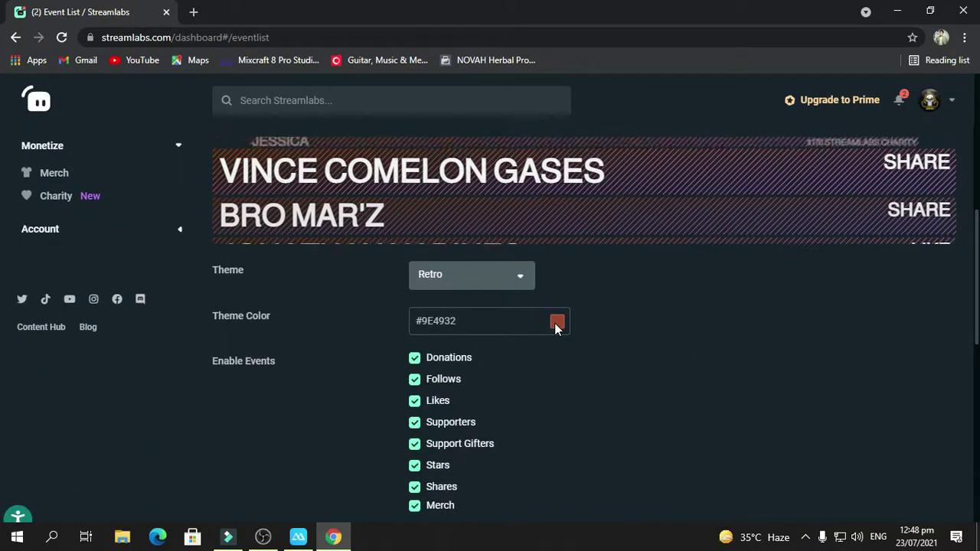
{"action": "left_click", "coordinate": [554, 323]}
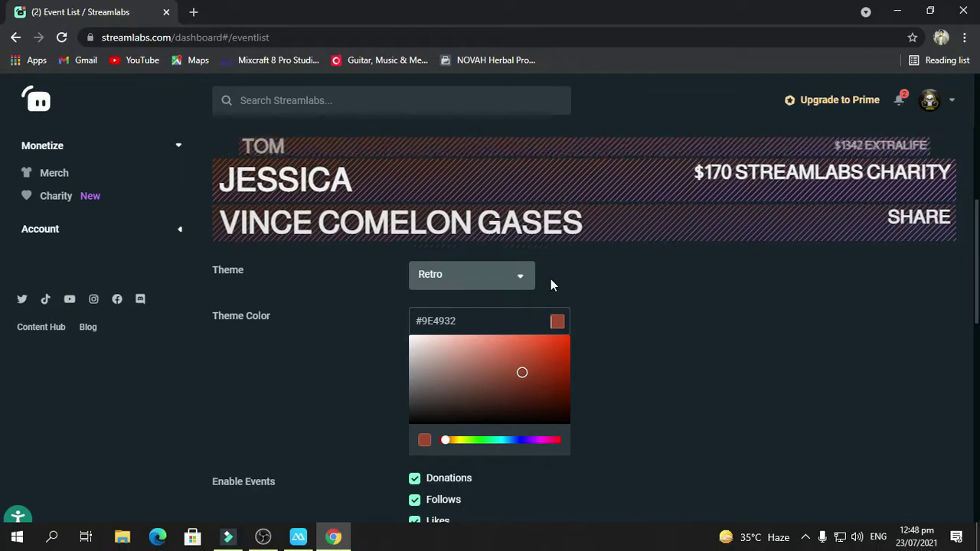
{"action": "scroll", "coordinate": [551, 283], "scroll_direction": "down", "scroll_amount": 4}
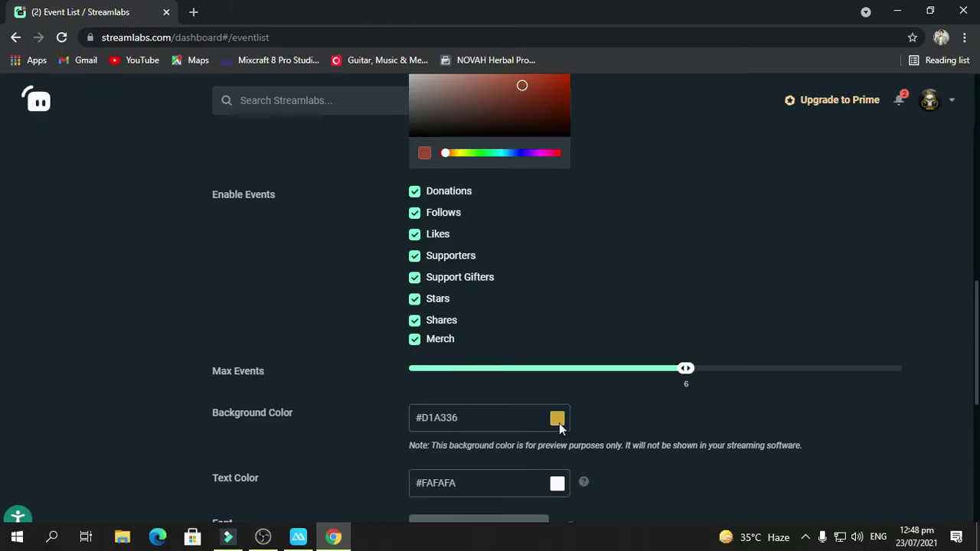
{"action": "scroll", "coordinate": [513, 395], "scroll_direction": "up", "scroll_amount": 2}
{"action": "scroll", "coordinate": [512, 397], "scroll_direction": "down", "scroll_amount": 4}
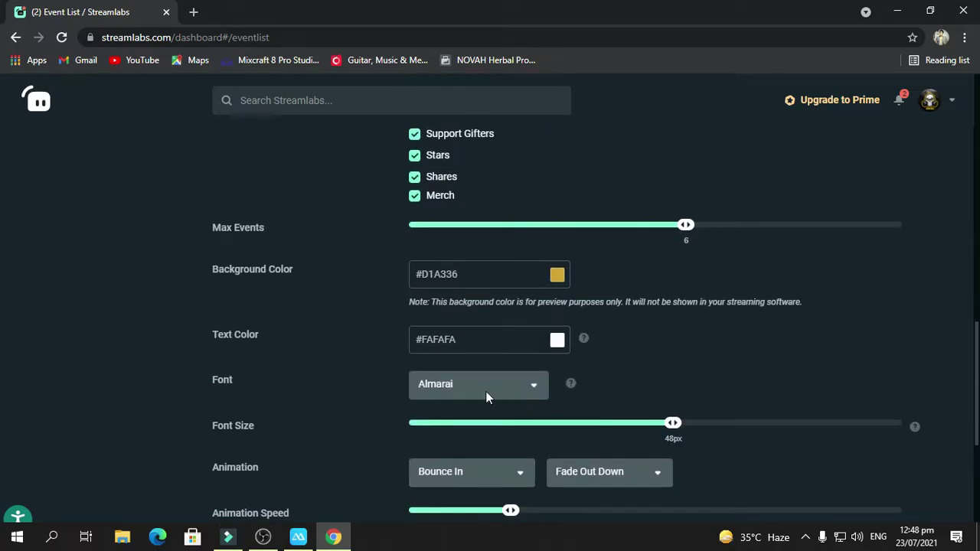
{"action": "left_click", "coordinate": [534, 390]}
{"action": "left_click", "coordinate": [534, 389]}
{"action": "scroll", "coordinate": [527, 375], "scroll_direction": "down", "scroll_amount": 2}
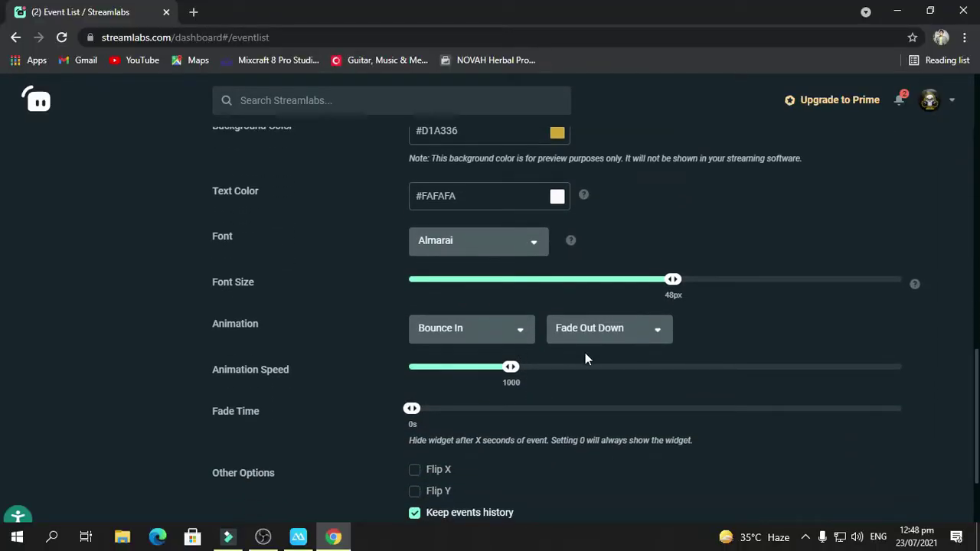
{"action": "scroll", "coordinate": [485, 414], "scroll_direction": "down", "scroll_amount": 2}
- Copy the Event List's widget URL
{"action": "scroll", "coordinate": [515, 426], "scroll_direction": "up", "scroll_amount": 4}
{"action": "scroll", "coordinate": [515, 426], "scroll_direction": "up", "scroll_amount": 5}
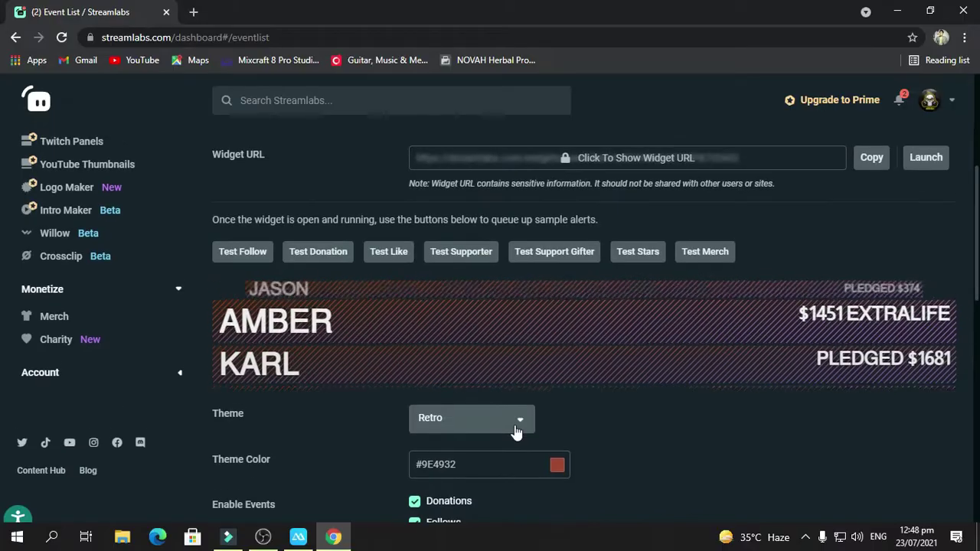
{"action": "left_click", "coordinate": [872, 160]}
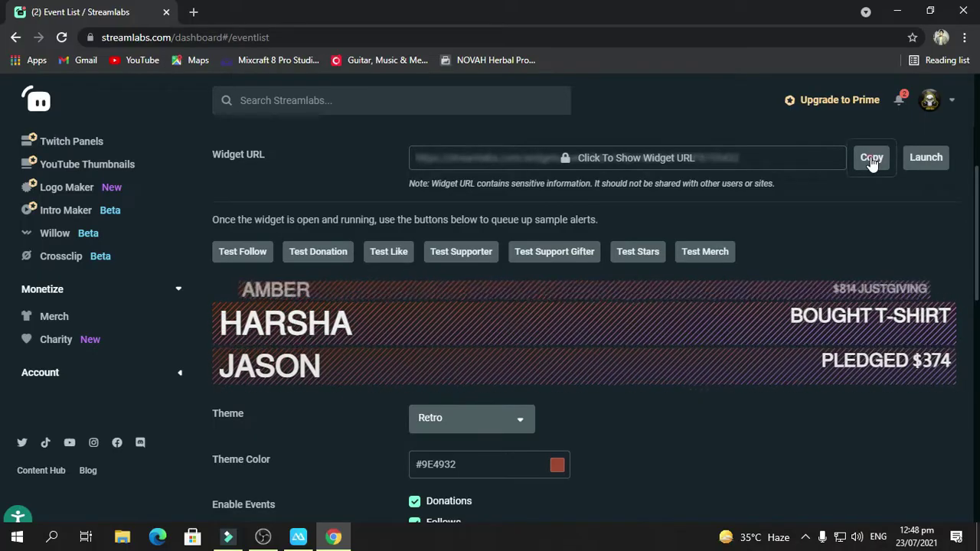
{"action": "left_click", "coordinate": [872, 159]}
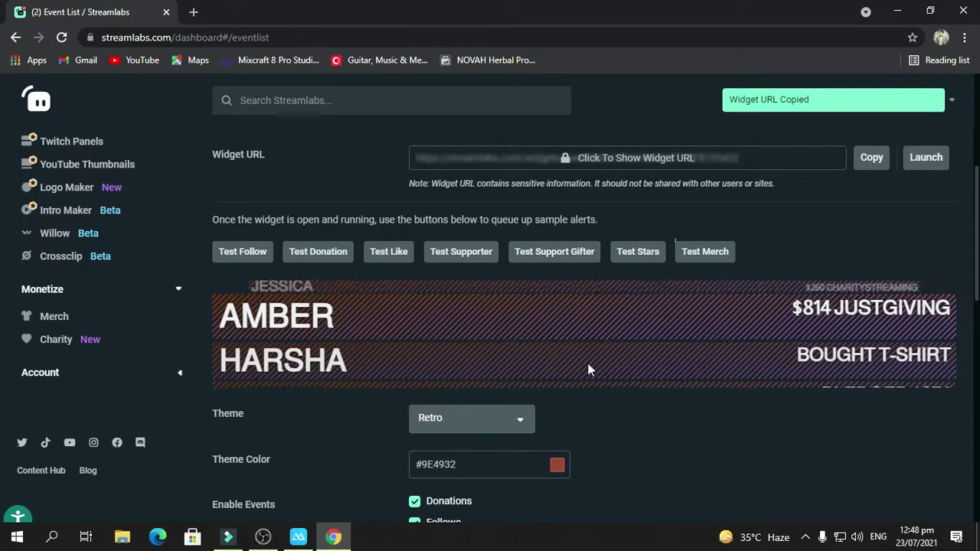
- Switch to OBS Studio and start adding a new Browser source, selecting its default name for replacement
{"action": "left_click", "coordinate": [268, 538]}
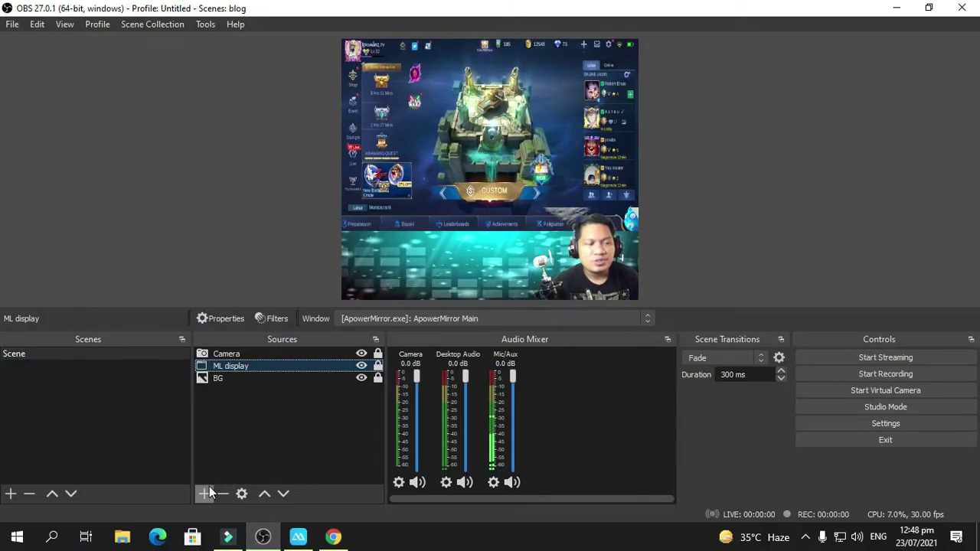
{"action": "right_click", "coordinate": [246, 413]}
{"action": "mouse_move", "coordinate": [270, 423]}
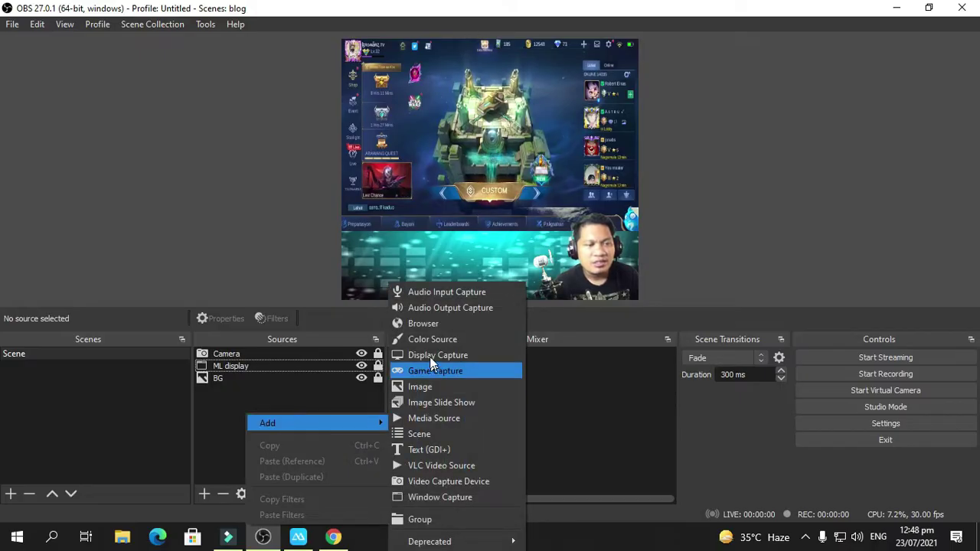
{"action": "left_click", "coordinate": [426, 328]}
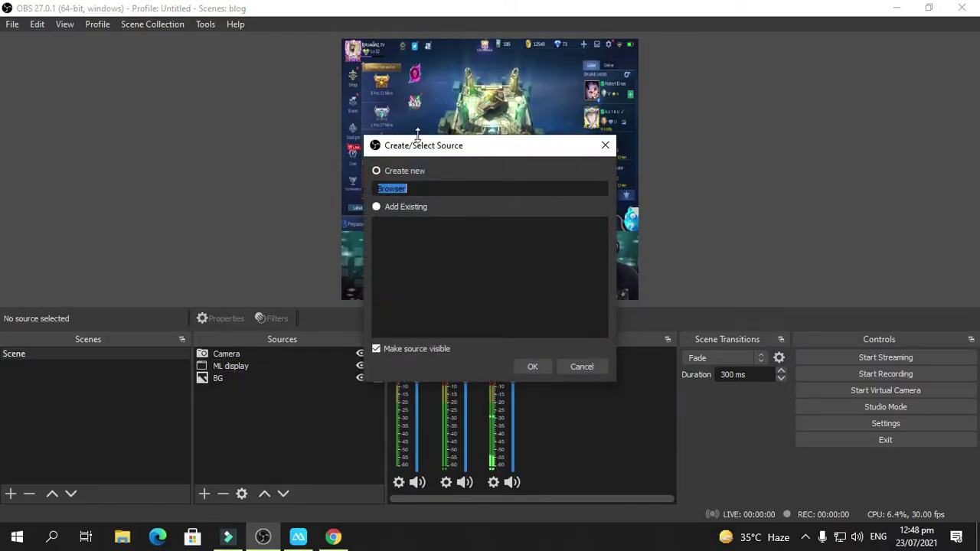
{"action": "left_click_drag", "start_coordinate": [417, 189], "coordinate": [340, 186]}
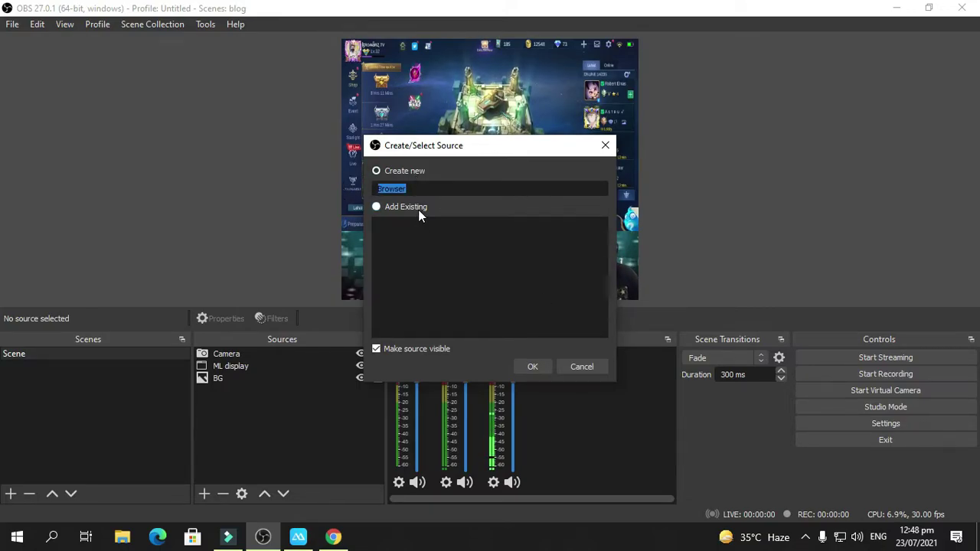
- Name the new Browser source "event list" and replace its default URL with the copied Streamlabs event list widget URL
{"action": "type", "text": "event list"}
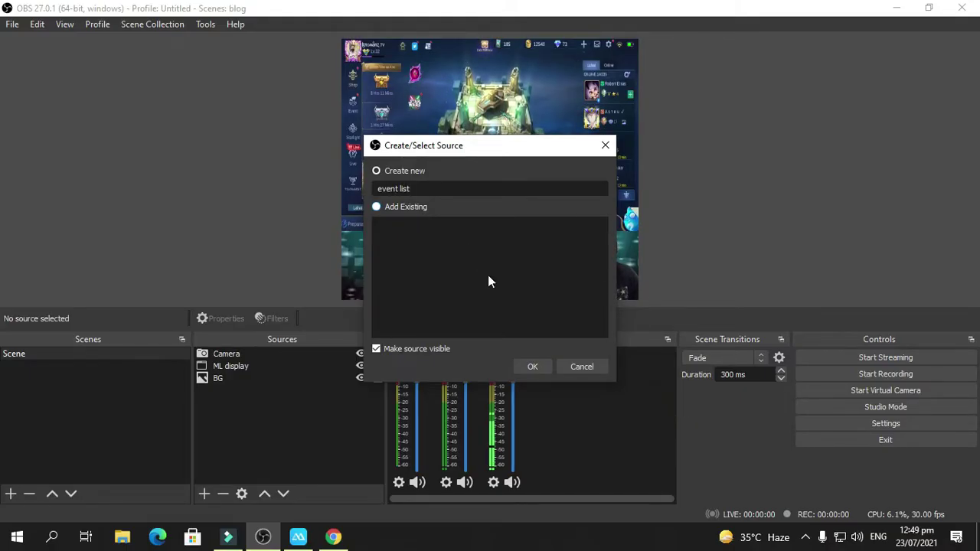
{"action": "left_click", "coordinate": [520, 366]}
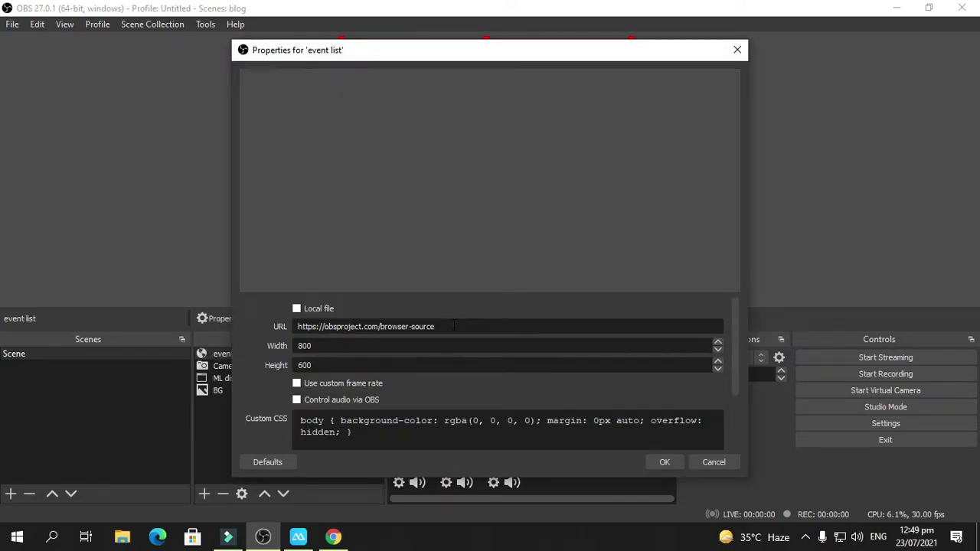
{"action": "left_click_drag", "start_coordinate": [454, 326], "coordinate": [306, 326]}
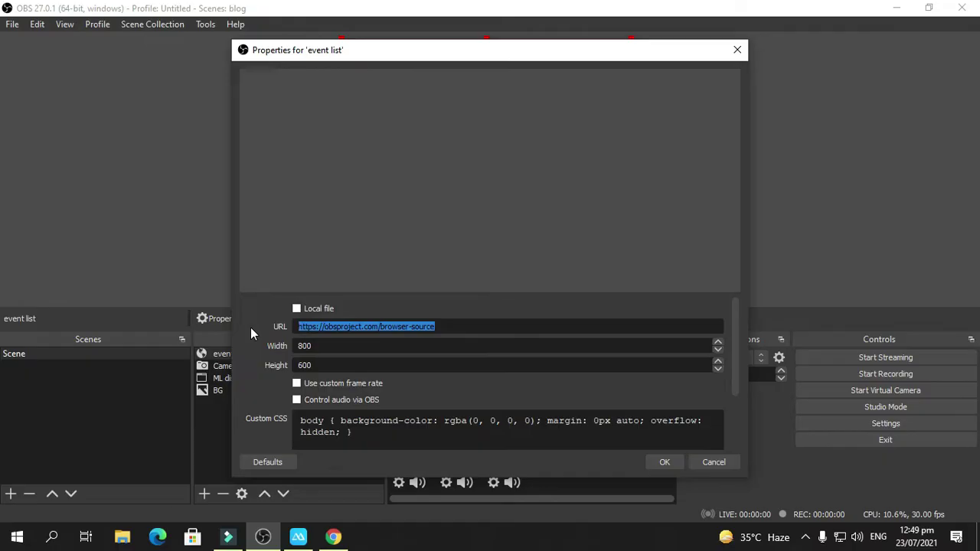
{"action": "key", "text": "ctrl+v"}
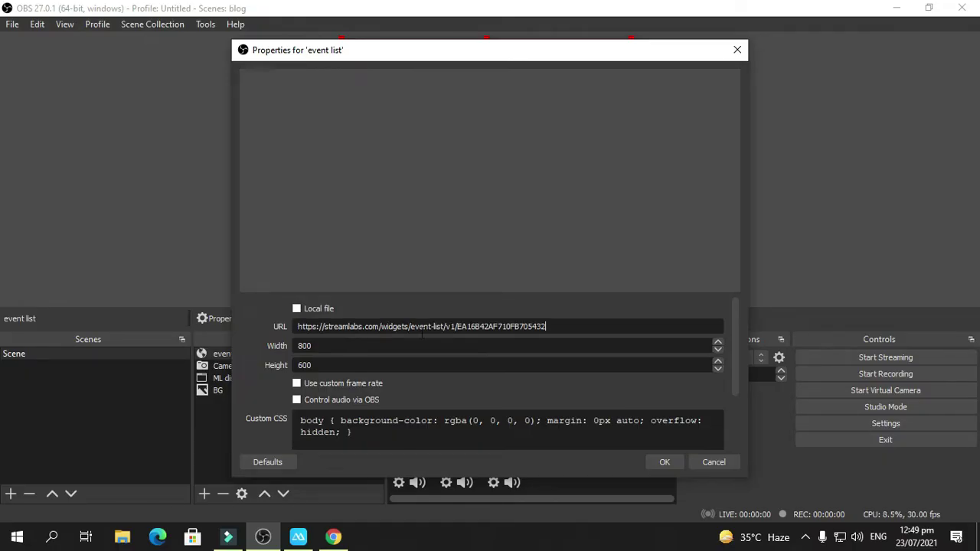
{"action": "left_click", "coordinate": [661, 463]}
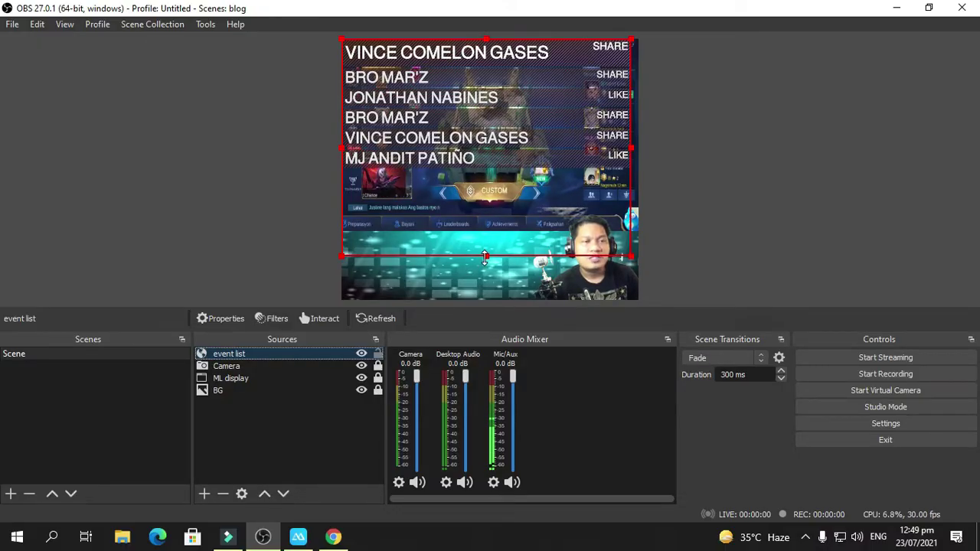
- Crop the empty lower part of the event list source up to just below its last entry
{"action": "key", "text": "alt"}
{"action": "left_click", "coordinate": [486, 258]}
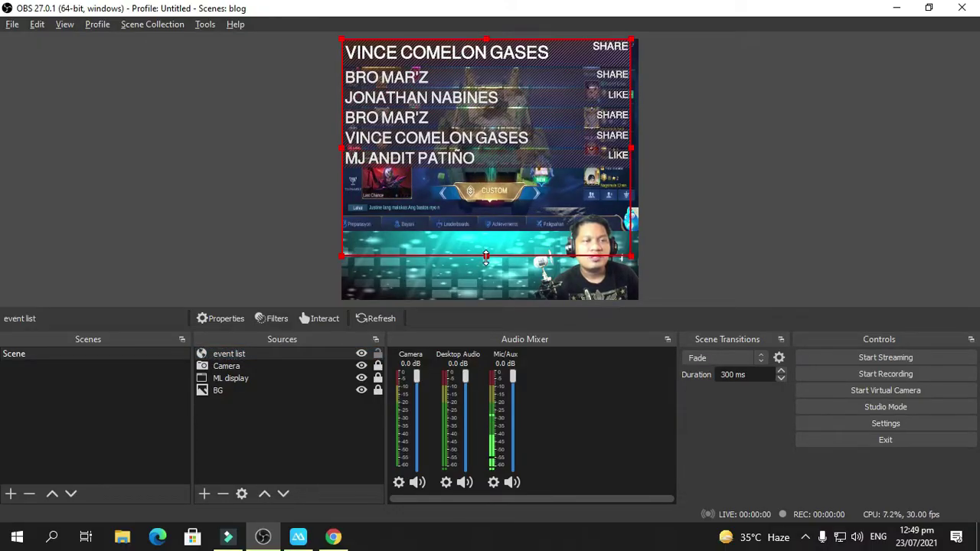
{"action": "key", "text": "alt"}
{"action": "left_click_drag", "start_coordinate": [485, 258], "coordinate": [494, 172]}
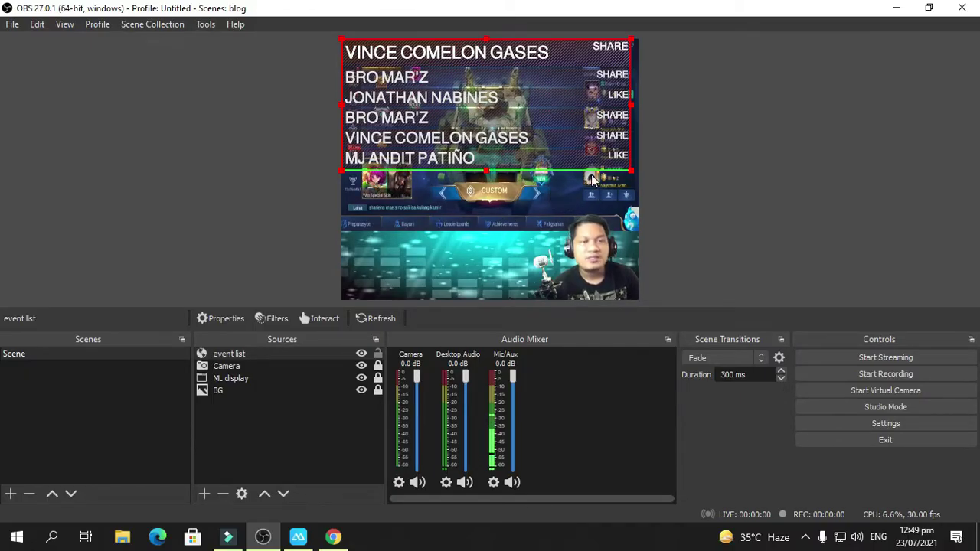
- Scale down the event list and fit it into the lower-left corner of the canvas, below the game display
{"action": "left_click_drag", "start_coordinate": [633, 173], "coordinate": [497, 150]}
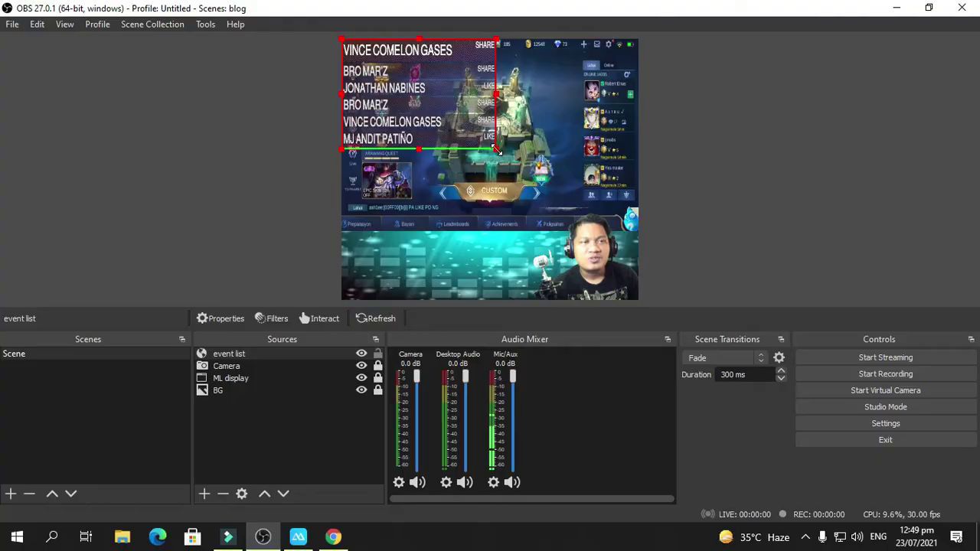
{"action": "left_click_drag", "start_coordinate": [412, 142], "coordinate": [412, 292]}
{"action": "left_click_drag", "start_coordinate": [499, 188], "coordinate": [465, 230]}
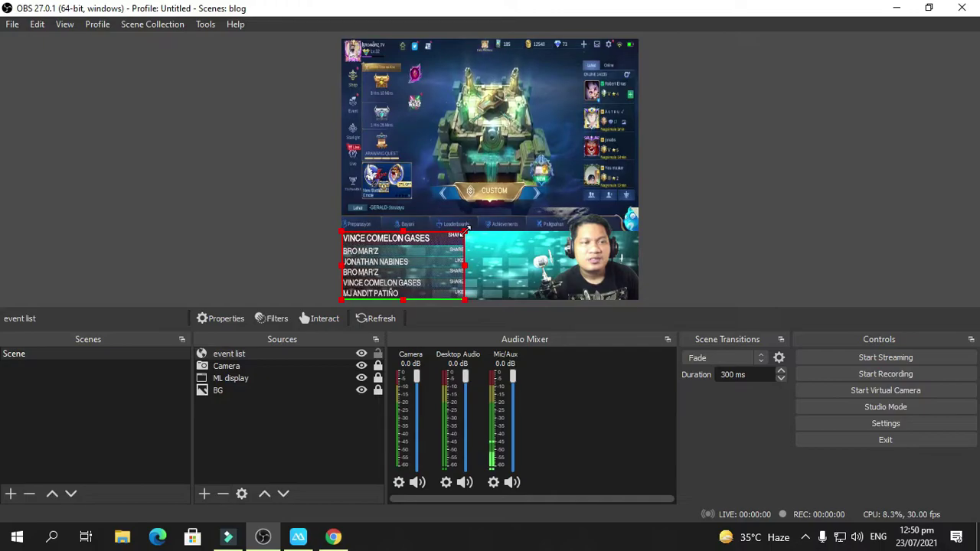
{"action": "left_click", "coordinate": [809, 221]}
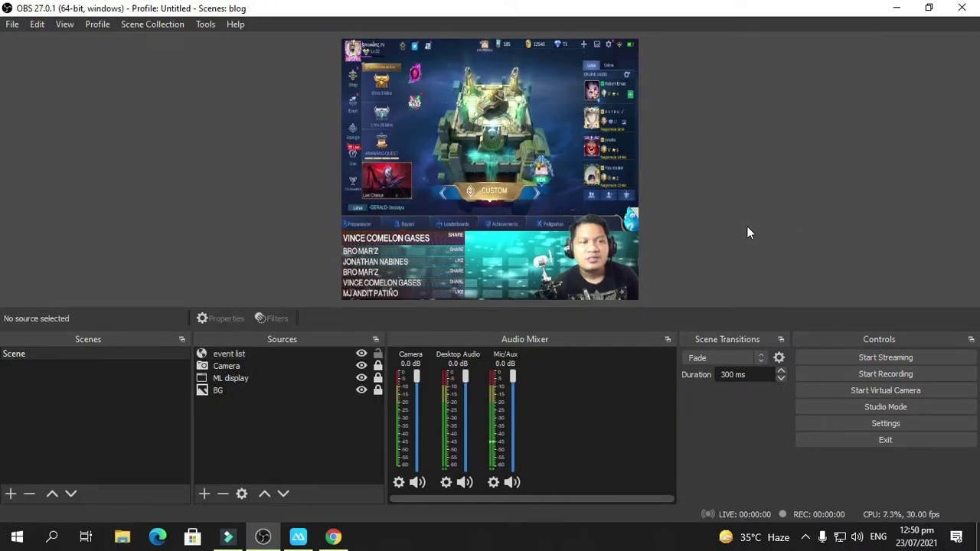
{"action": "left_click", "coordinate": [435, 272]}
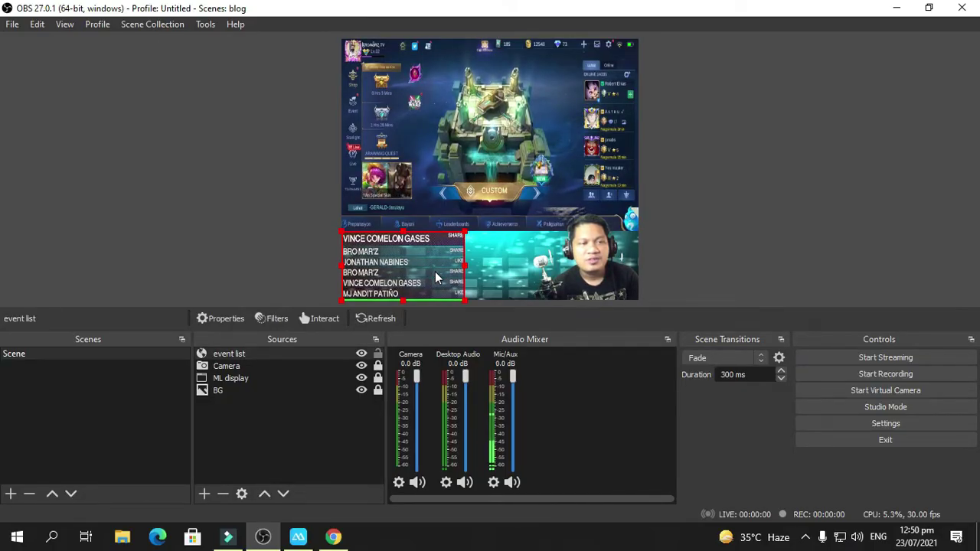
{"action": "left_click", "coordinate": [717, 235]}
{"action": "left_click", "coordinate": [394, 268]}
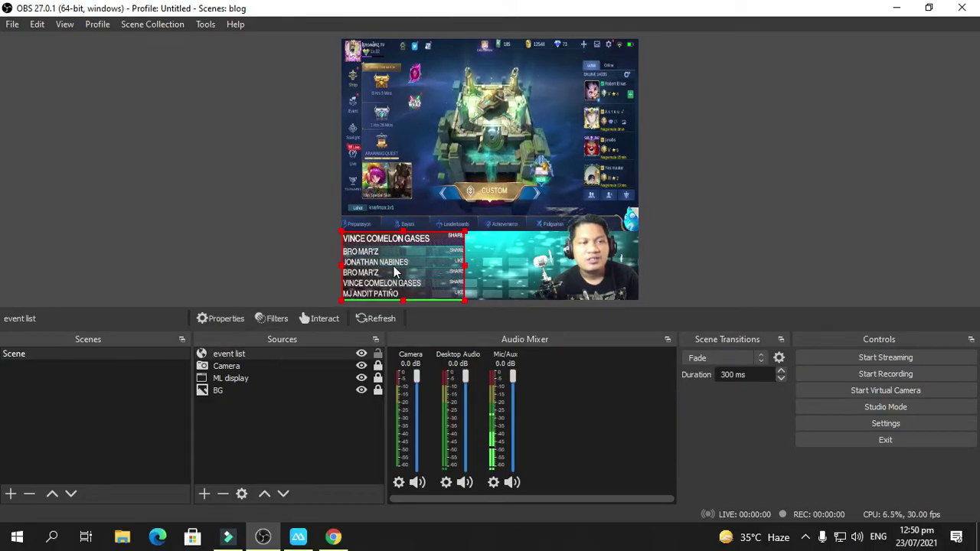
{"action": "left_click", "coordinate": [412, 281]}
{"action": "left_click", "coordinate": [763, 238]}
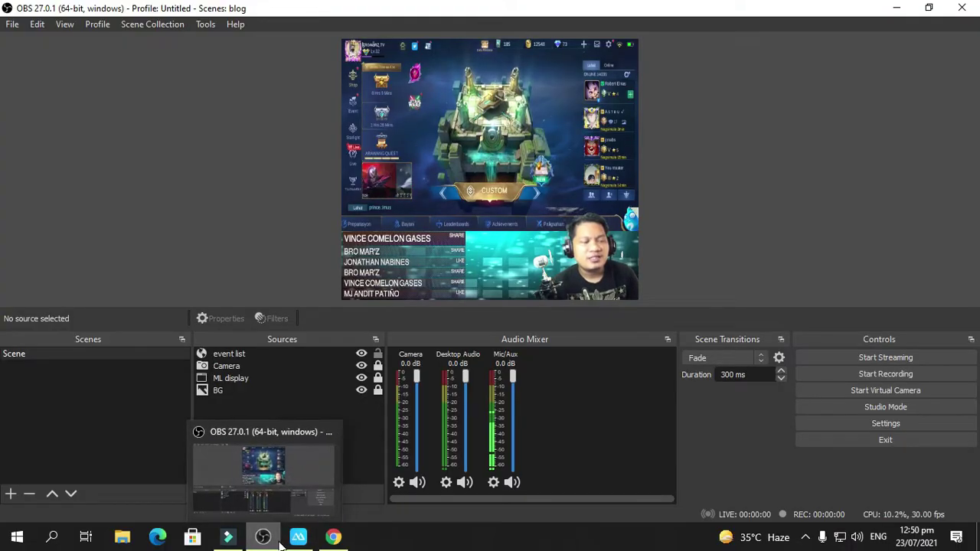
- Switch to the Streamlabs page in Chrome and place it as a smaller window that leaves the event list in OBS visible
{"action": "left_click", "coordinate": [334, 540]}
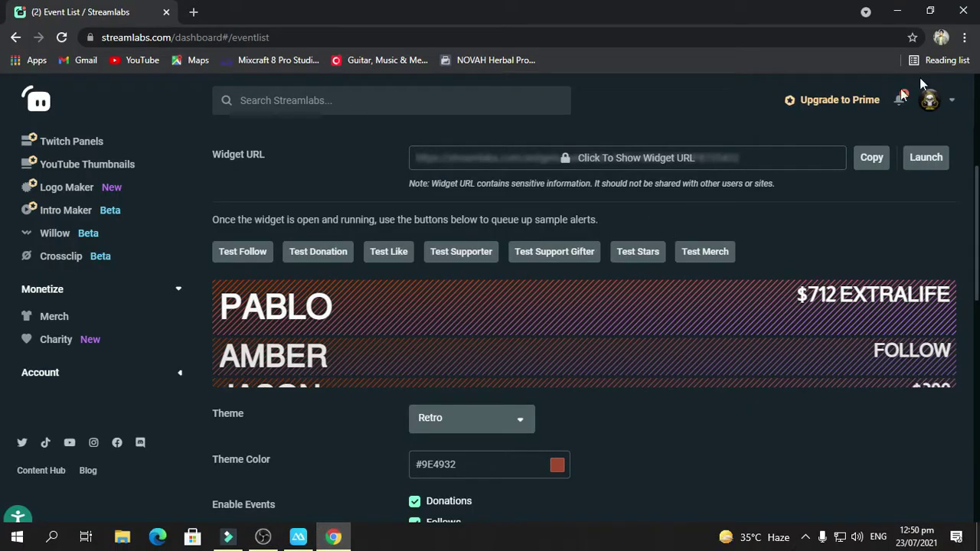
{"action": "left_click", "coordinate": [930, 10]}
{"action": "left_click_drag", "start_coordinate": [791, 68], "coordinate": [818, 40]}
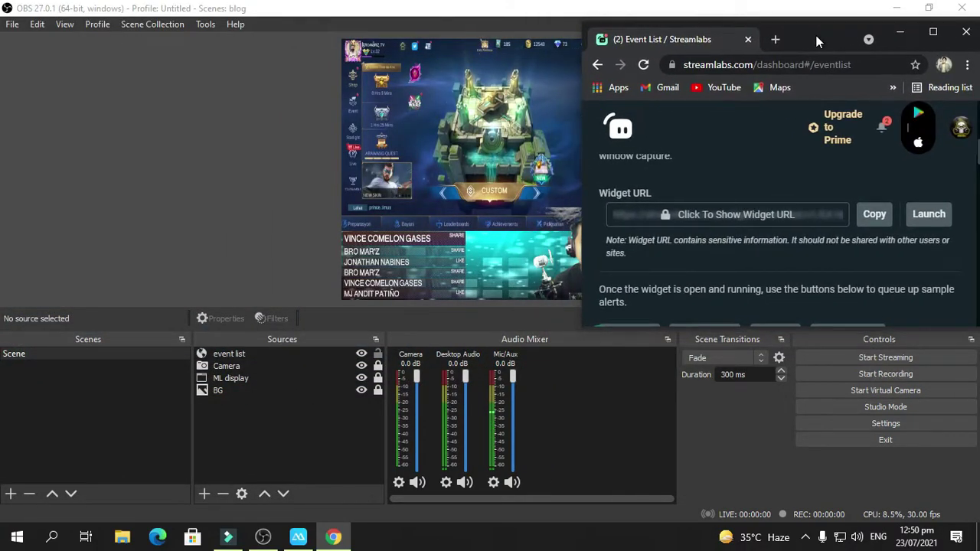
- Send a test donation, a test follow and test stars to the event list widget
{"action": "scroll", "coordinate": [873, 179], "scroll_direction": "down", "scroll_amount": 3}
{"action": "scroll", "coordinate": [855, 183], "scroll_direction": "up", "scroll_amount": 1}
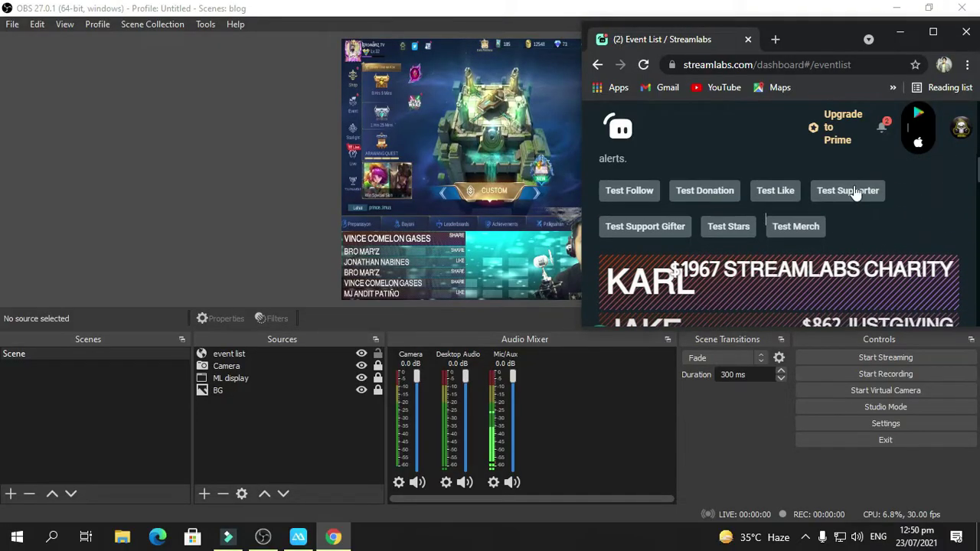
{"action": "left_click", "coordinate": [705, 201]}
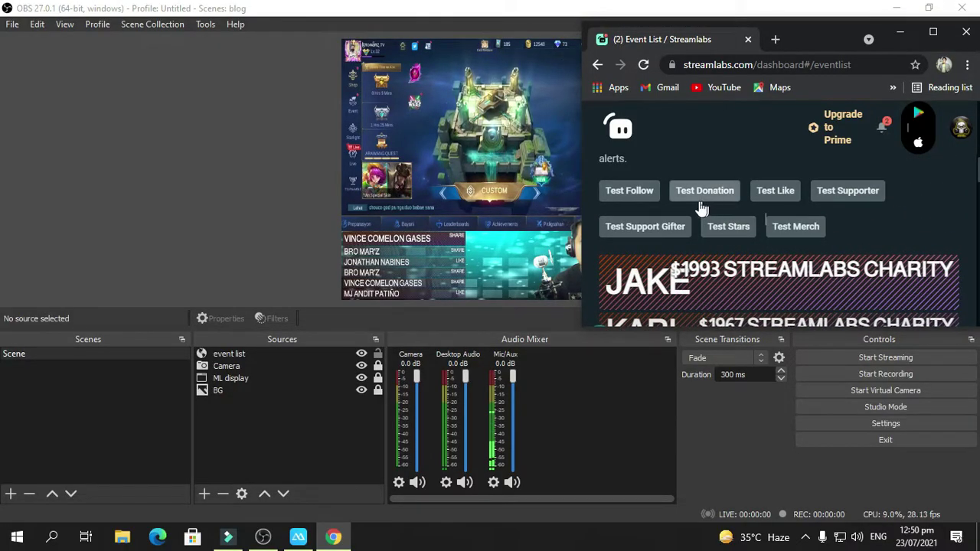
{"action": "left_click", "coordinate": [630, 192]}
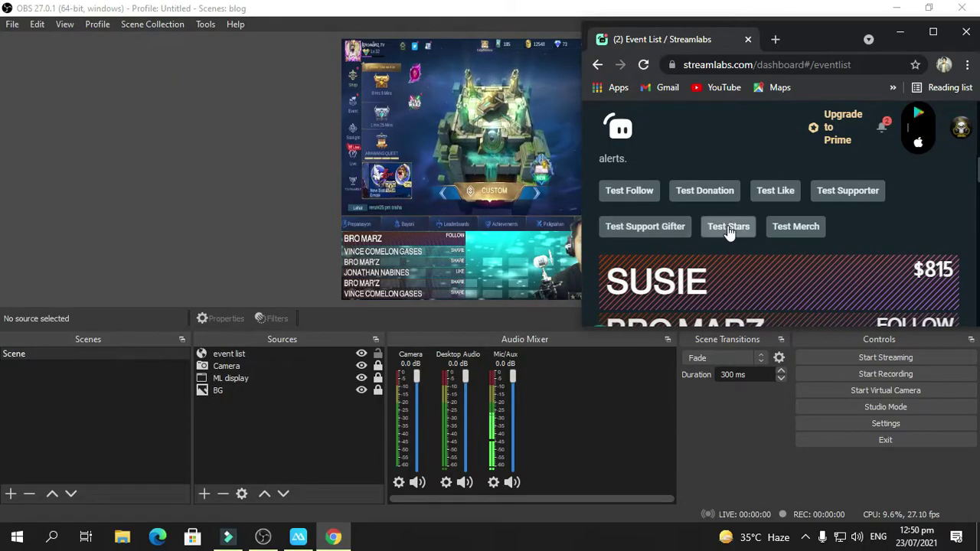
{"action": "left_click", "coordinate": [728, 228]}
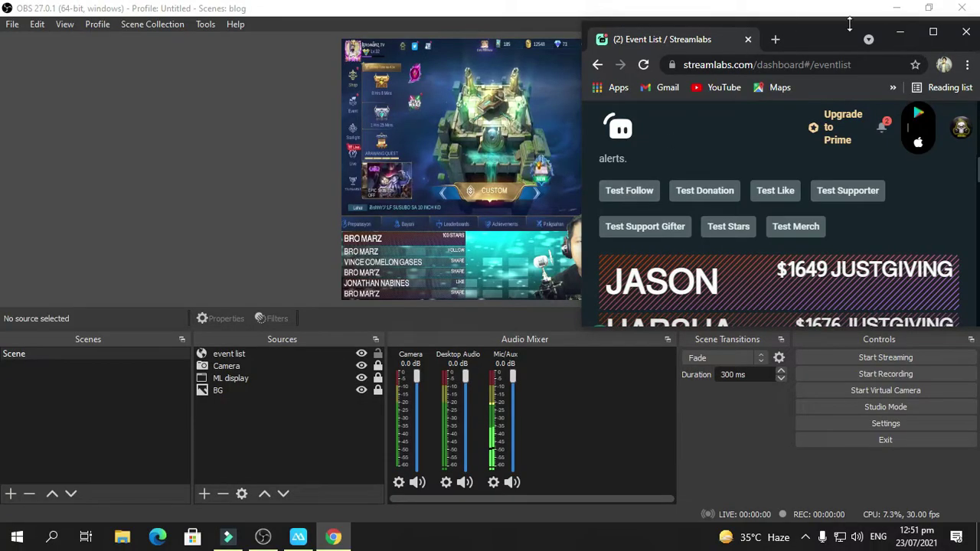
- Maximize the browser window, open the Alert Box page in Streamlabs and dismiss its tutorial
{"action": "left_click", "coordinate": [934, 31]}
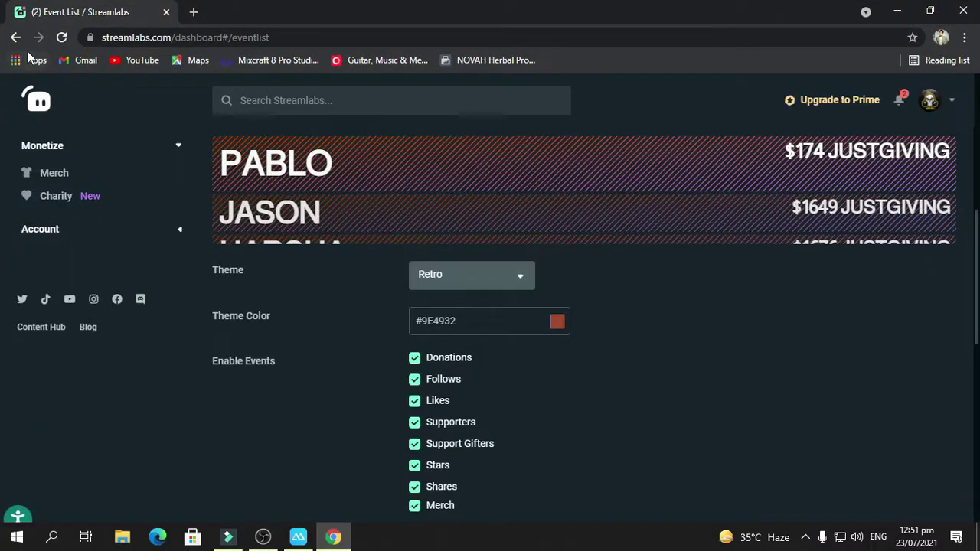
{"action": "scroll", "coordinate": [189, 196], "scroll_direction": "up", "scroll_amount": 1}
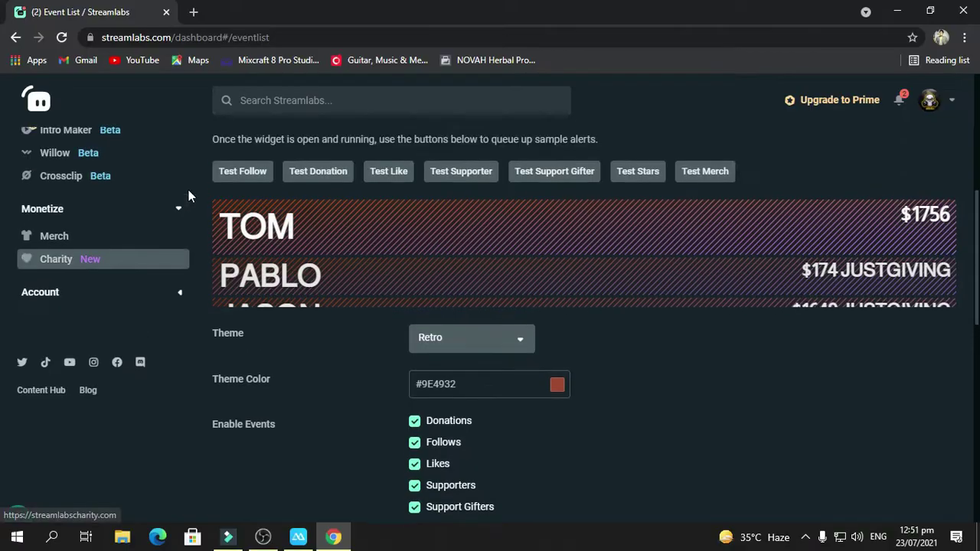
{"action": "scroll", "coordinate": [188, 190], "scroll_direction": "up", "scroll_amount": 5}
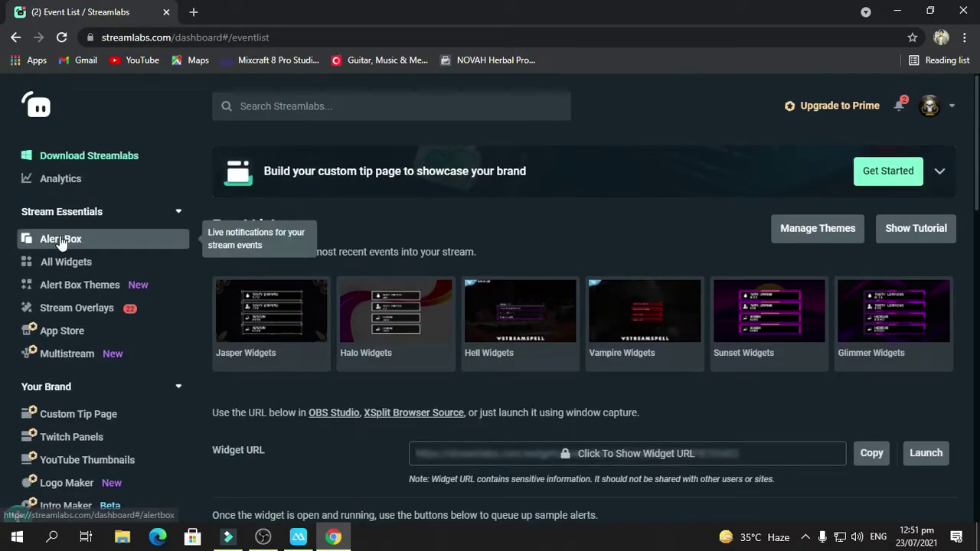
{"action": "left_click", "coordinate": [62, 240]}
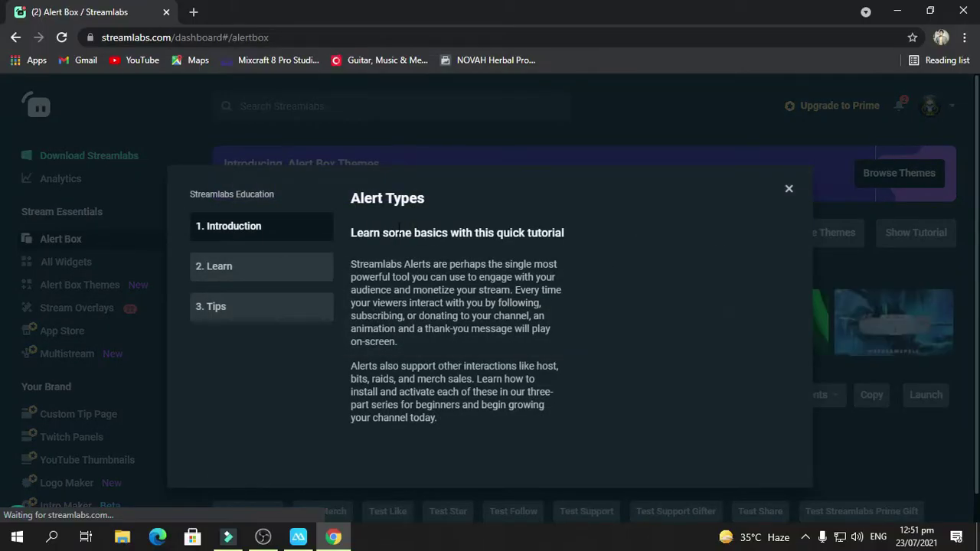
{"action": "left_click", "coordinate": [789, 189]}
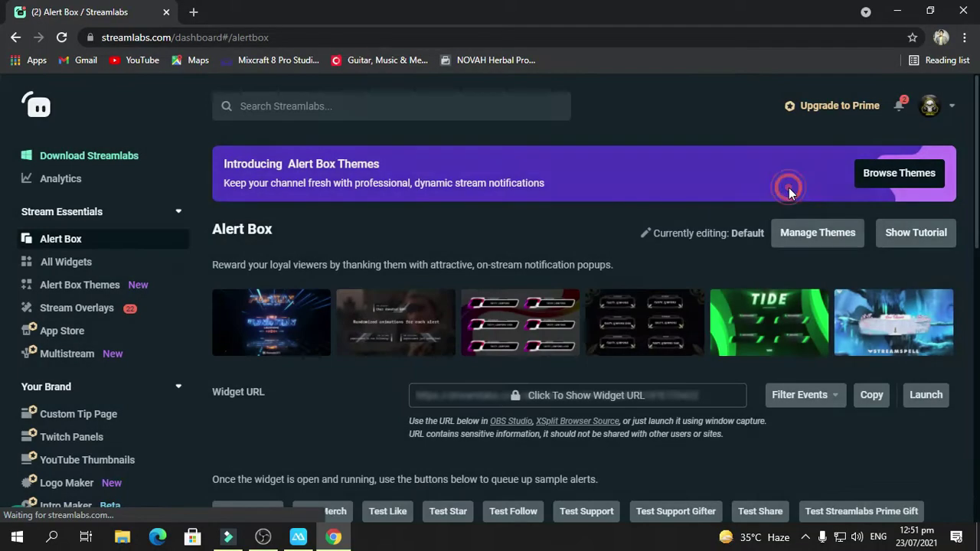
- Look through the Alert Box settings and copy its widget URL
{"action": "scroll", "coordinate": [668, 244], "scroll_direction": "down", "scroll_amount": 8}
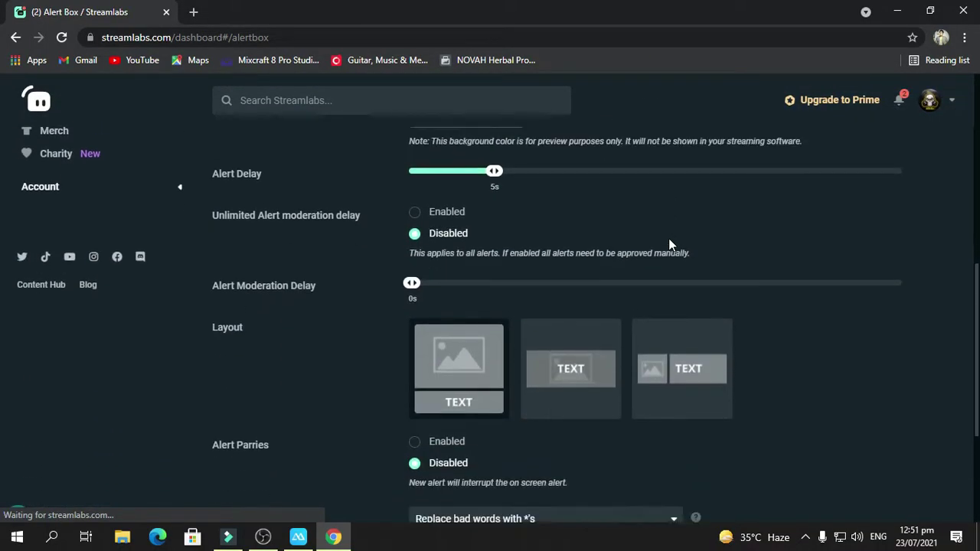
{"action": "scroll", "coordinate": [668, 245], "scroll_direction": "up", "scroll_amount": 5}
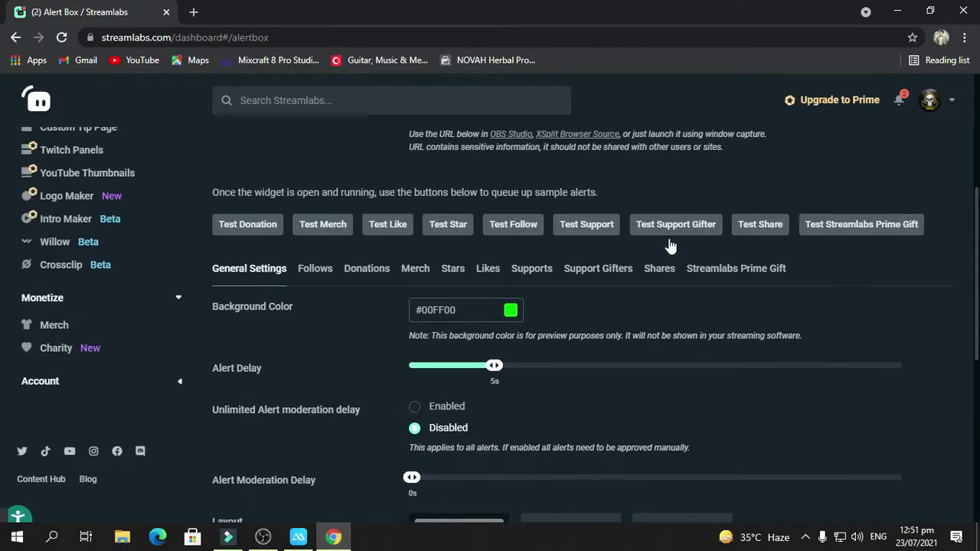
{"action": "scroll", "coordinate": [669, 243], "scroll_direction": "up", "scroll_amount": 1}
{"action": "scroll", "coordinate": [669, 244], "scroll_direction": "down", "scroll_amount": 5}
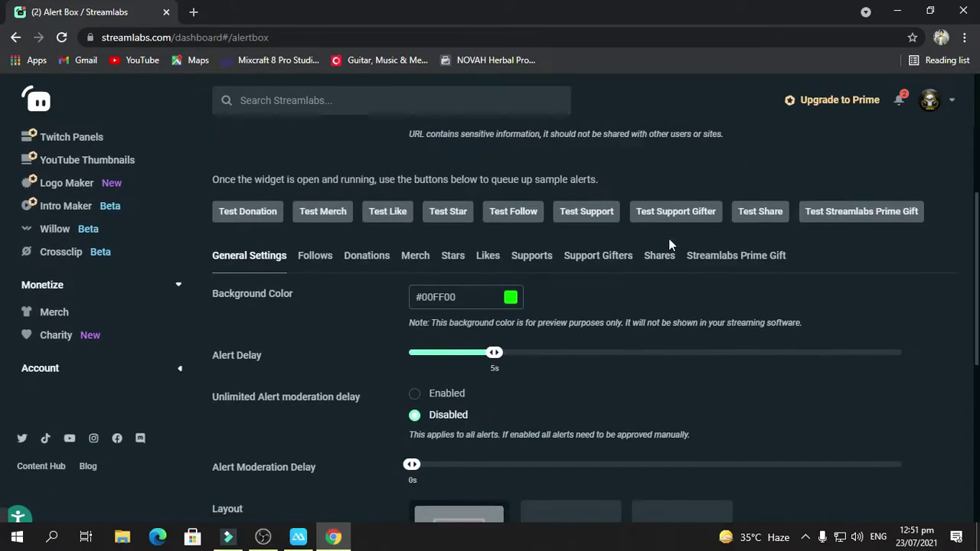
{"action": "scroll", "coordinate": [668, 245], "scroll_direction": "down", "scroll_amount": 1}
{"action": "scroll", "coordinate": [669, 245], "scroll_direction": "up", "scroll_amount": 5}
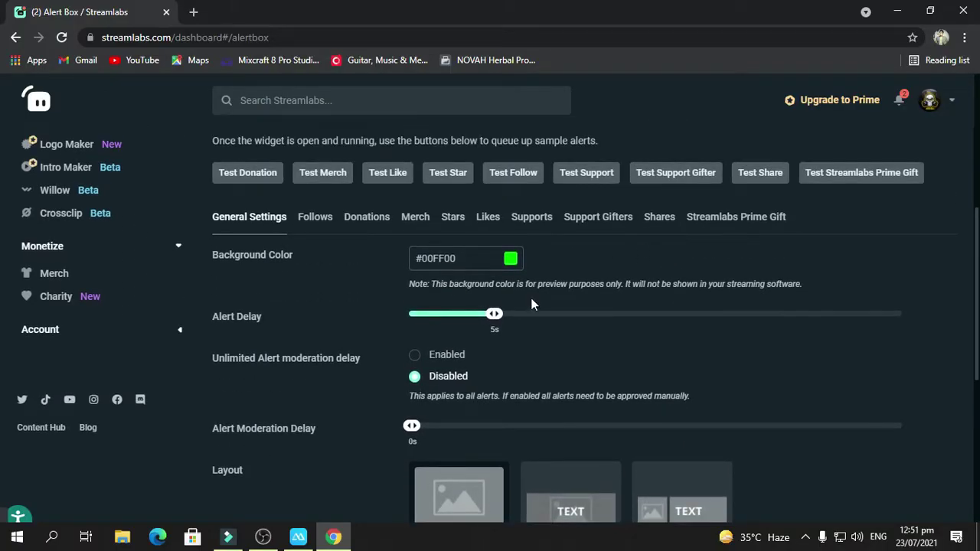
{"action": "scroll", "coordinate": [533, 305], "scroll_direction": "up", "scroll_amount": 2}
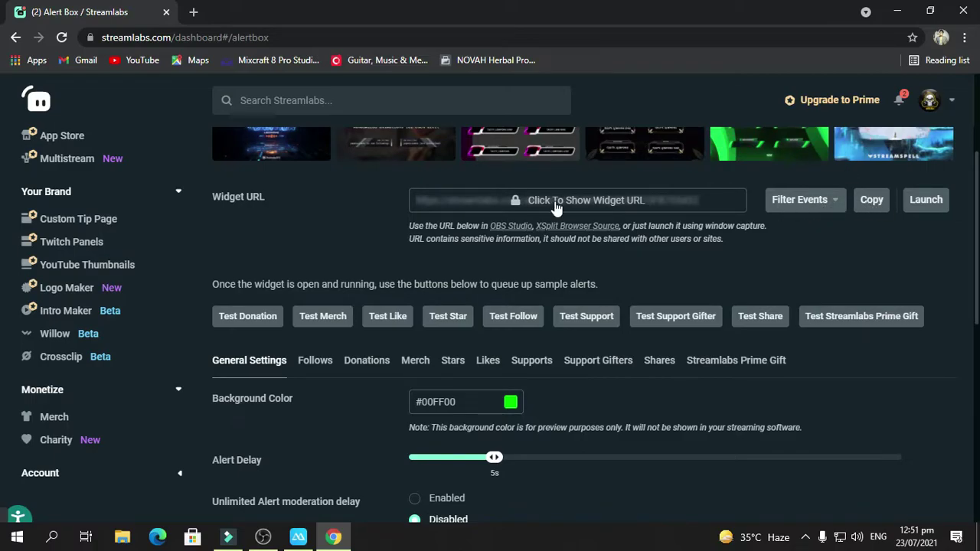
{"action": "left_click", "coordinate": [871, 200]}
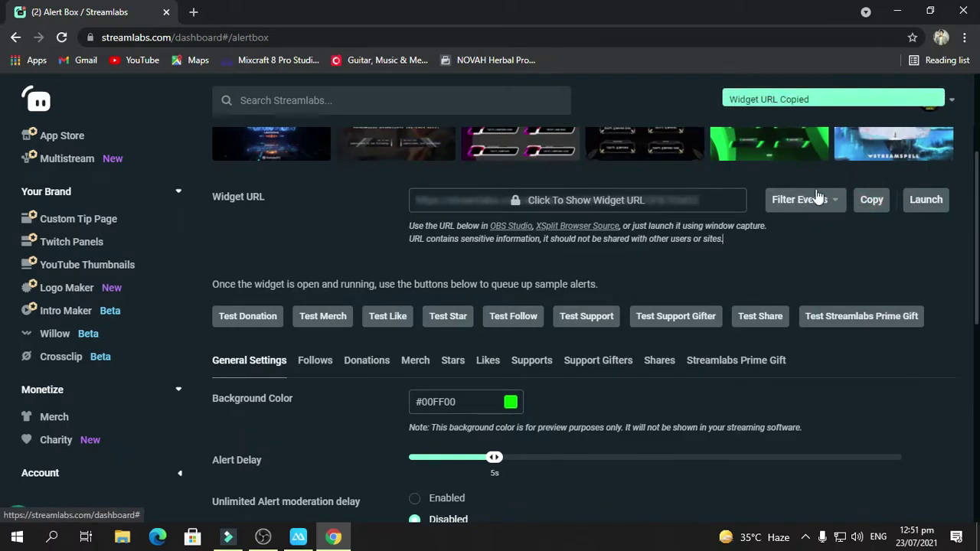
- Switch to OBS and add a new browser source named "Alert box" to the scene
{"action": "mouse_move", "coordinate": [262, 534]}
{"action": "left_click", "coordinate": [226, 434]}
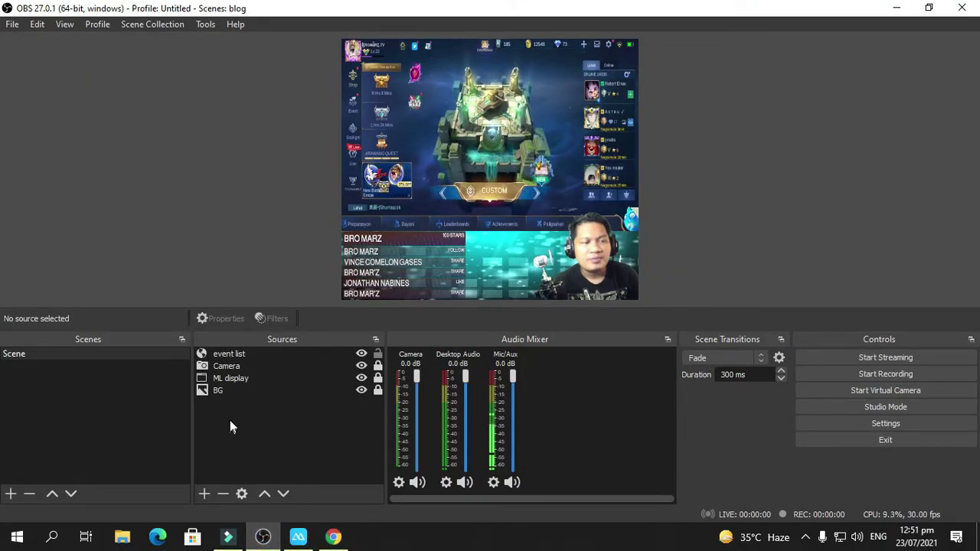
{"action": "left_click", "coordinate": [205, 493]}
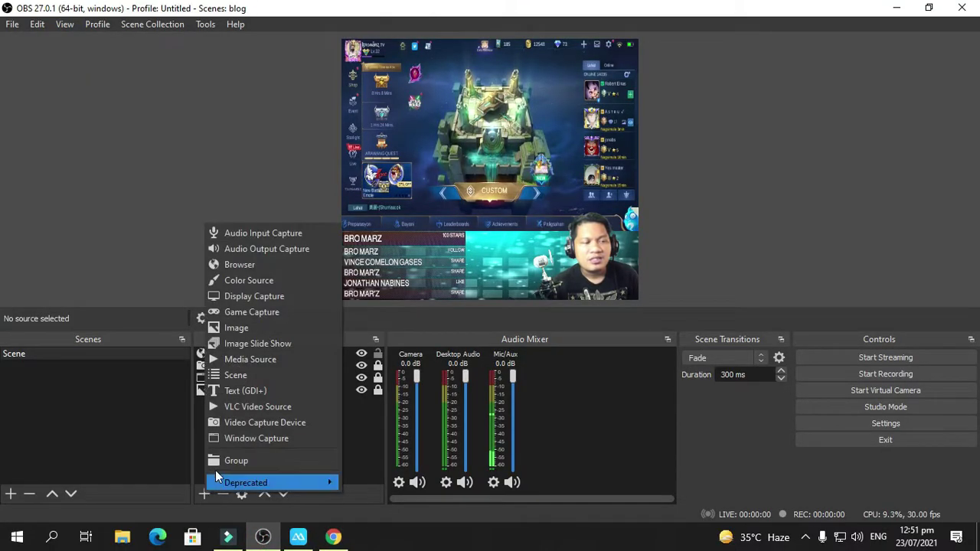
{"action": "left_click", "coordinate": [236, 269]}
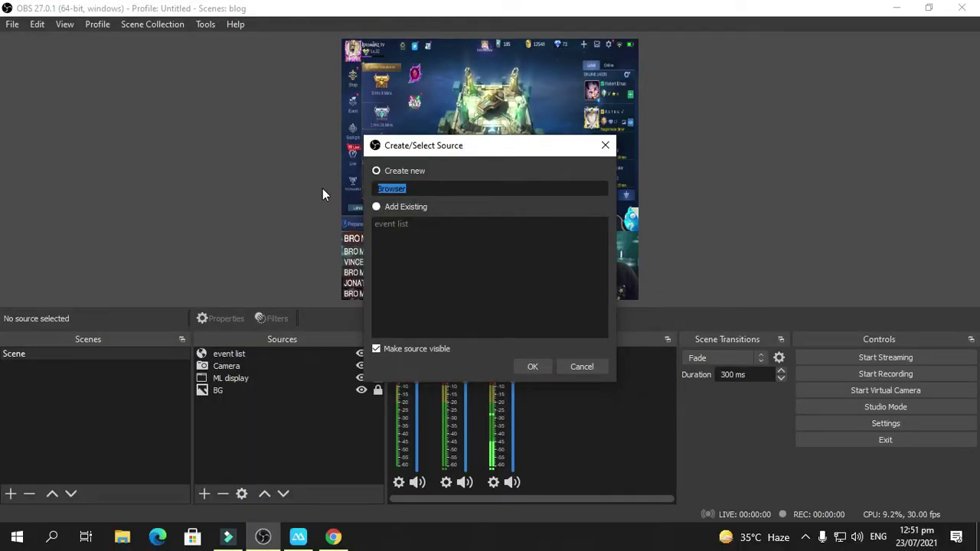
{"action": "type", "text": "Alet"}
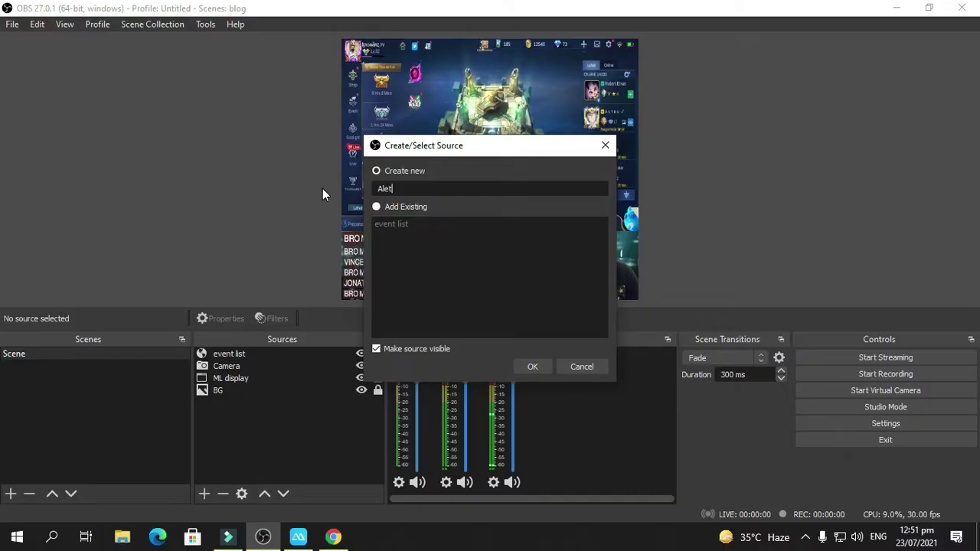
{"action": "key", "text": "BackSpace"}
{"action": "type", "text": "r"}
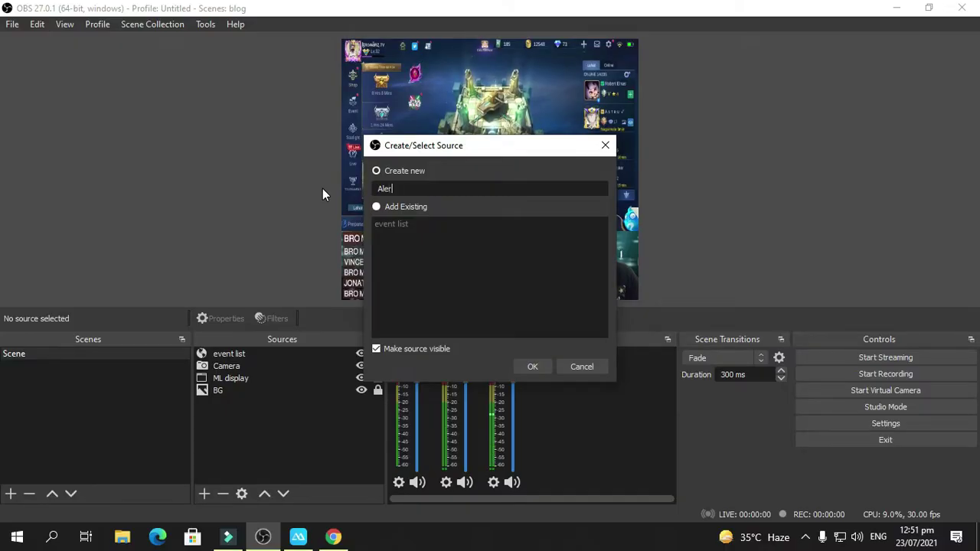
{"action": "type", "text": "t box"}
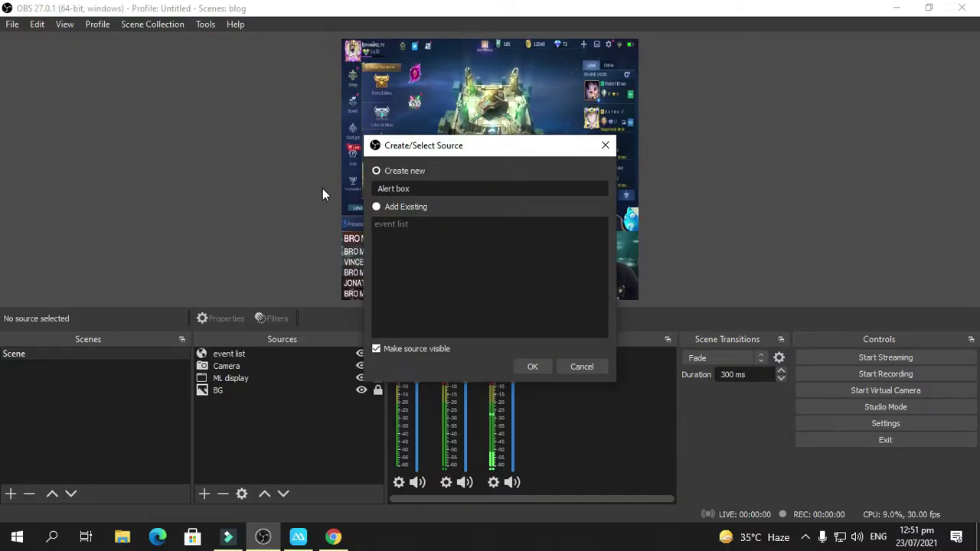
{"action": "left_click", "coordinate": [526, 367]}
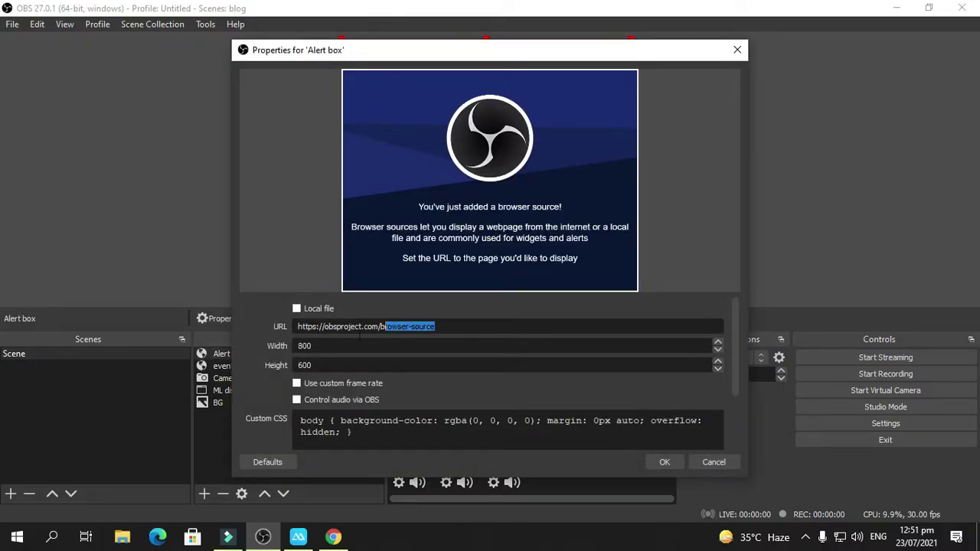
- Replace the Alert box source's URL with the copied Streamlabs widget URL and accept the properties
{"action": "key", "text": "Tab"}
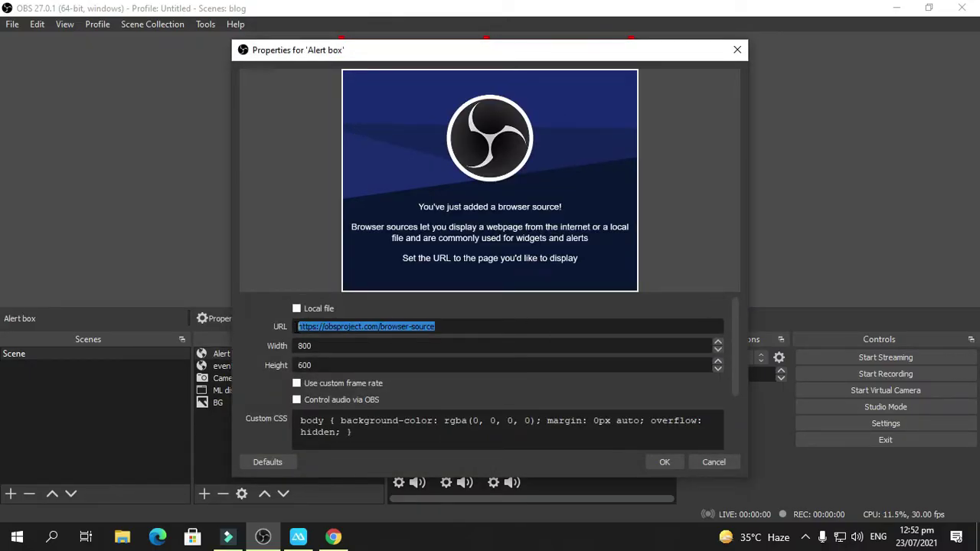
{"action": "key", "text": "ctrl+v"}
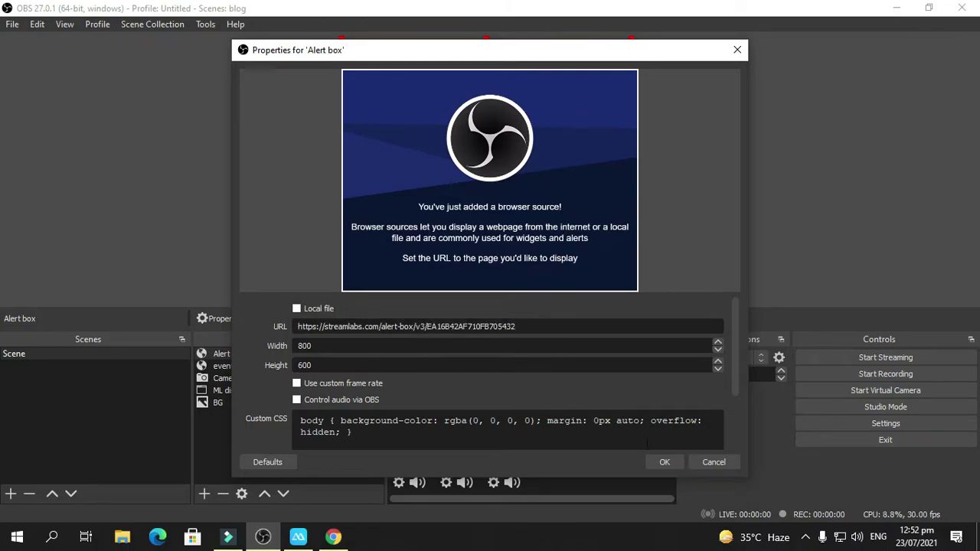
{"action": "left_click", "coordinate": [670, 465]}
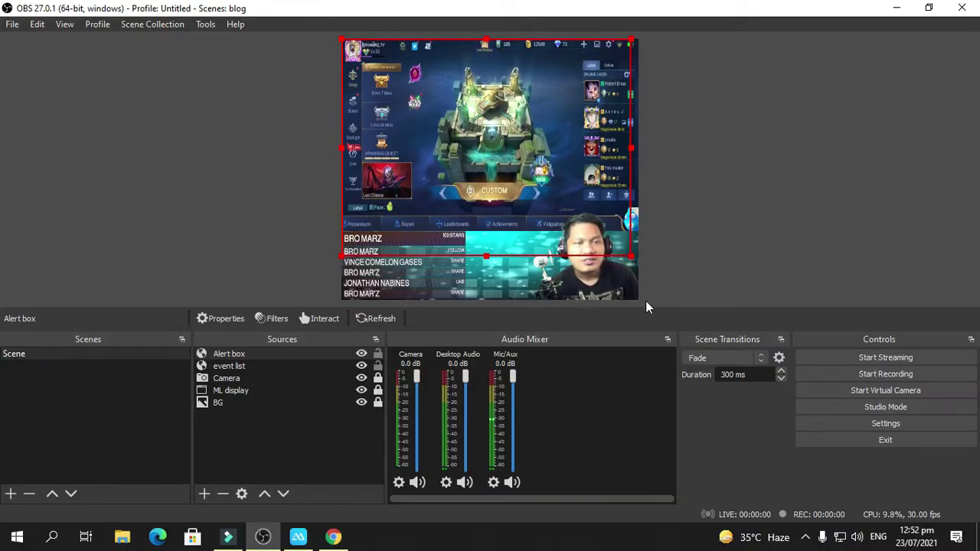
- Shrink the Alert box source and place it in the gap between the event list and the camera
{"action": "left_click_drag", "start_coordinate": [631, 257], "coordinate": [433, 132]}
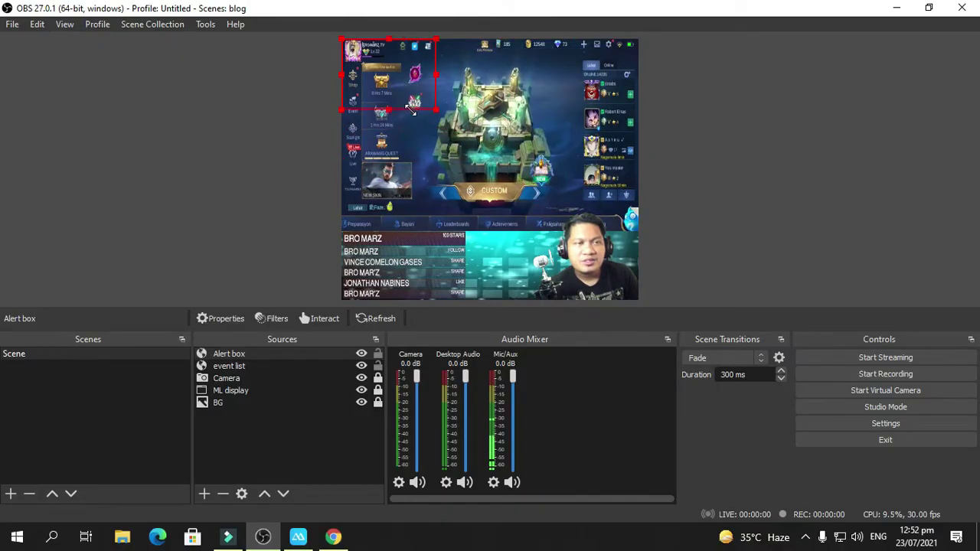
{"action": "left_click_drag", "start_coordinate": [392, 88], "coordinate": [513, 269]}
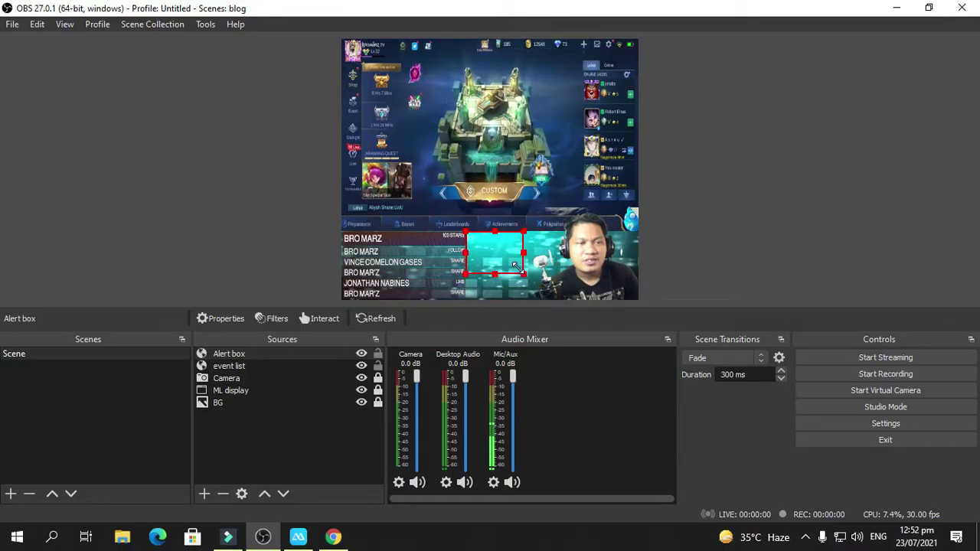
{"action": "left_click_drag", "start_coordinate": [518, 274], "coordinate": [500, 268]}
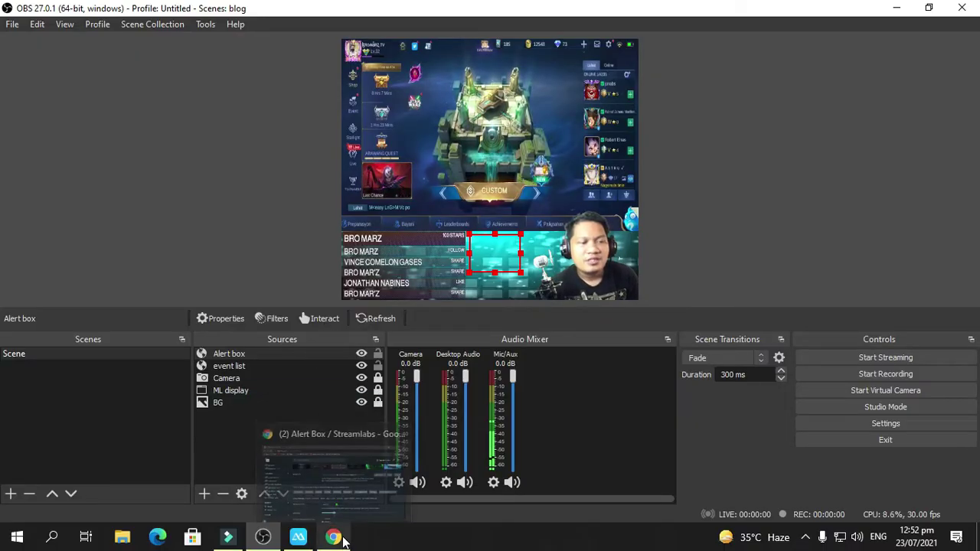
- Switch to the Streamlabs page in Chrome as a smaller window and send a test support alert
{"action": "left_click", "coordinate": [333, 537]}
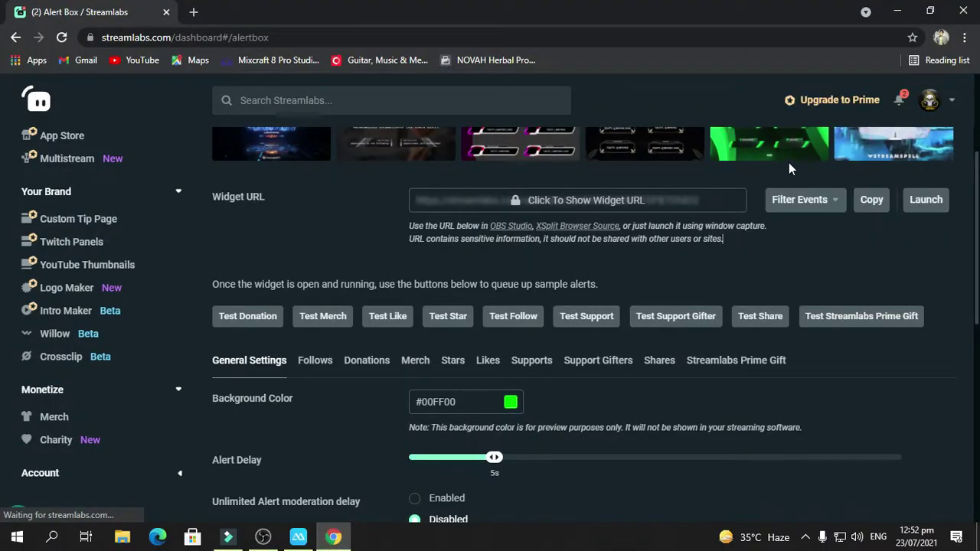
{"action": "left_click", "coordinate": [931, 12]}
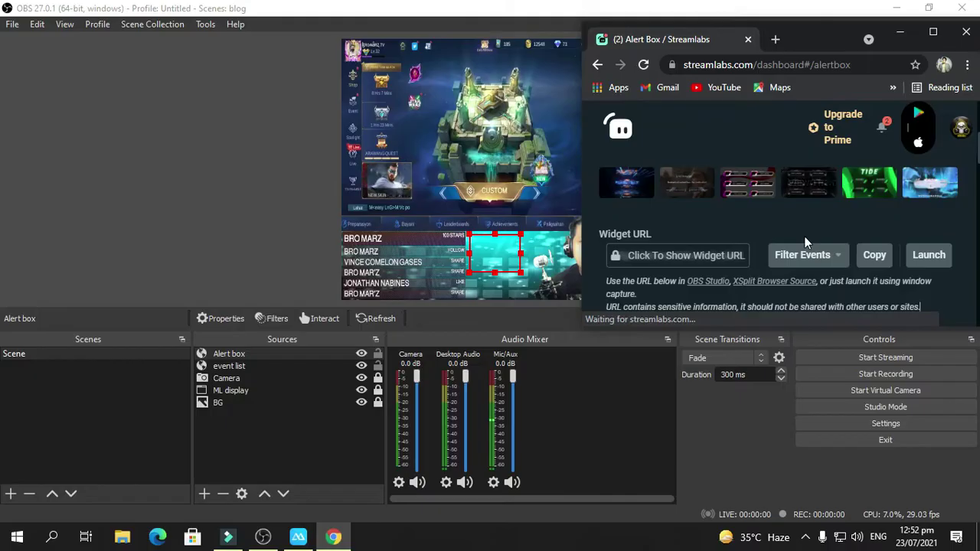
{"action": "scroll", "coordinate": [803, 247], "scroll_direction": "down", "scroll_amount": 3}
{"action": "scroll", "coordinate": [737, 274], "scroll_direction": "up", "scroll_amount": 1}
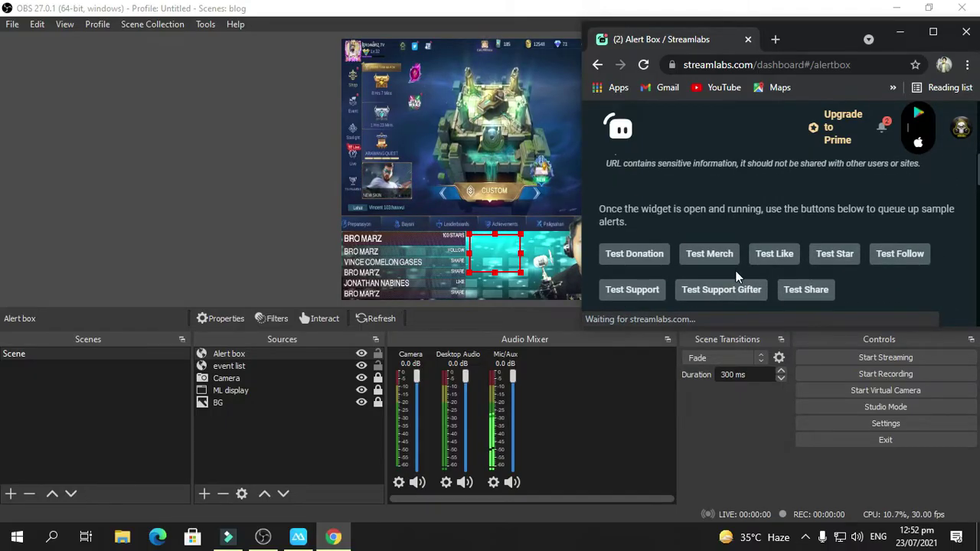
{"action": "left_click", "coordinate": [619, 292]}
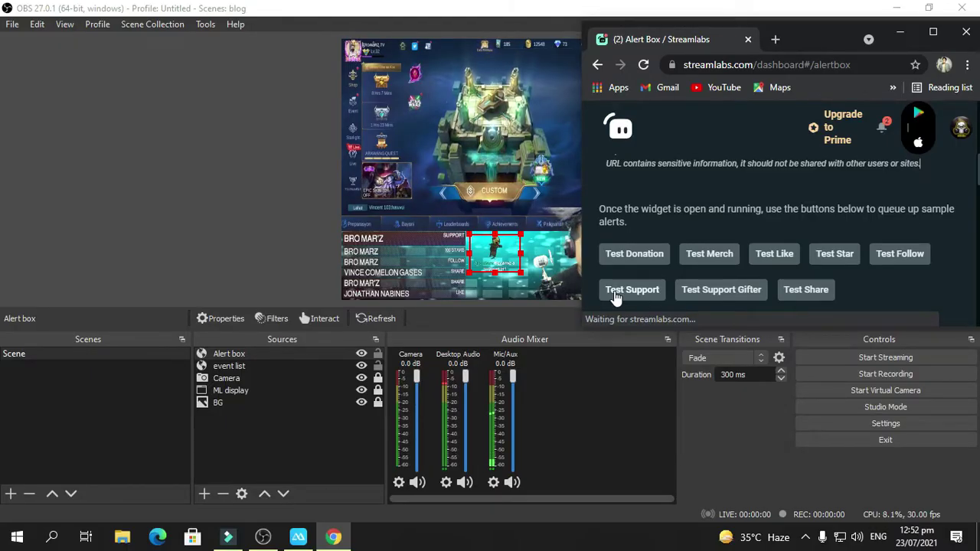
- Move the Alert box source in OBS to the upper right of the game display, then send a test share alert from Streamlabs
{"action": "left_click", "coordinate": [502, 263]}
{"action": "left_click_drag", "start_coordinate": [502, 262], "coordinate": [548, 98]}
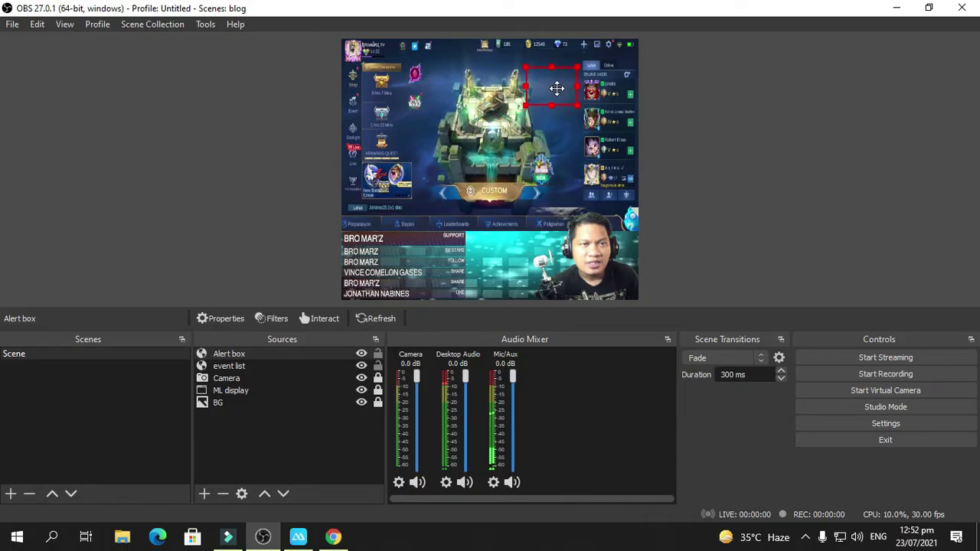
{"action": "left_click", "coordinate": [333, 537]}
{"action": "left_click", "coordinate": [818, 291]}
{"action": "left_click_drag", "start_coordinate": [804, 49], "coordinate": [828, 49]}
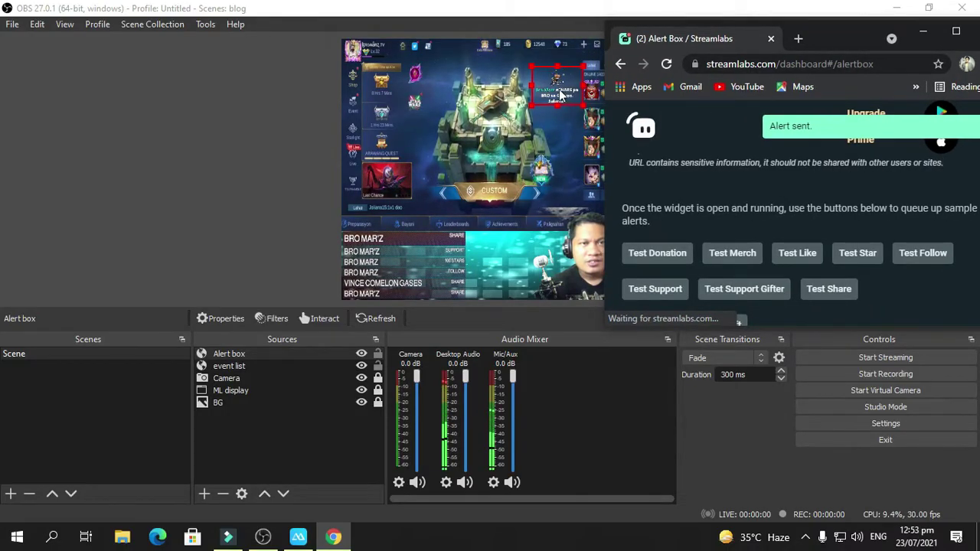
- Open the Follows settings of the Streamlabs alert box and maximize the browser window
{"action": "scroll", "coordinate": [770, 232], "scroll_direction": "down", "scroll_amount": 5}
{"action": "scroll", "coordinate": [768, 234], "scroll_direction": "up", "scroll_amount": 2}
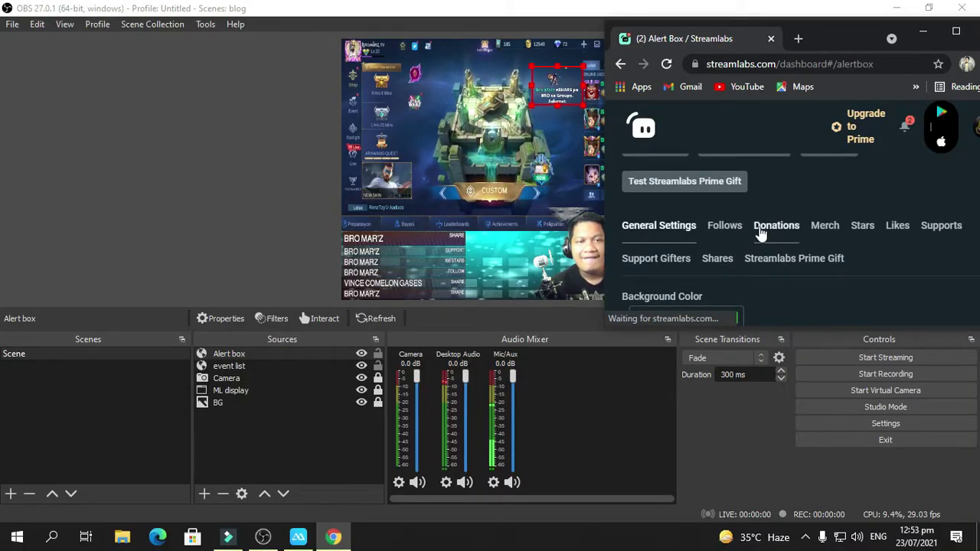
{"action": "left_click", "coordinate": [731, 230]}
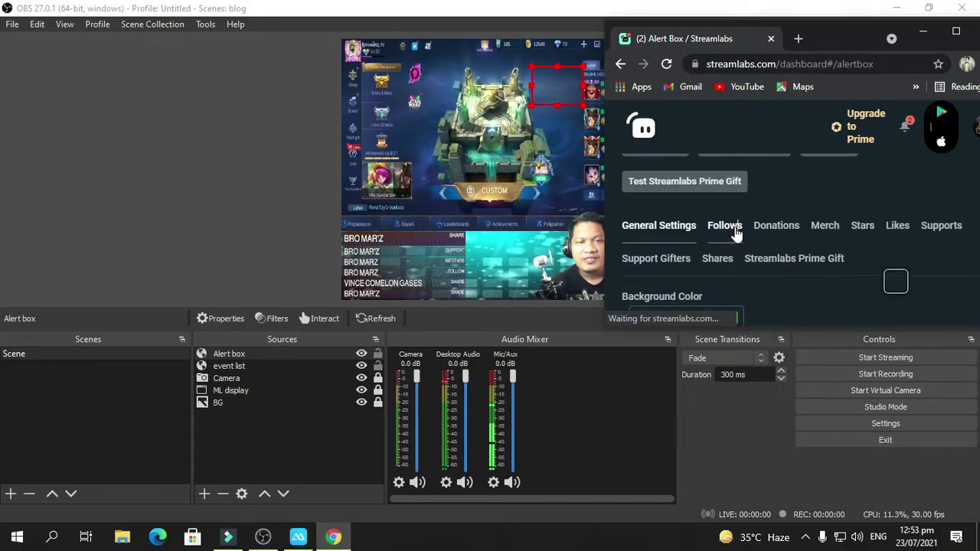
{"action": "scroll", "coordinate": [934, 283], "scroll_direction": "down", "scroll_amount": 2}
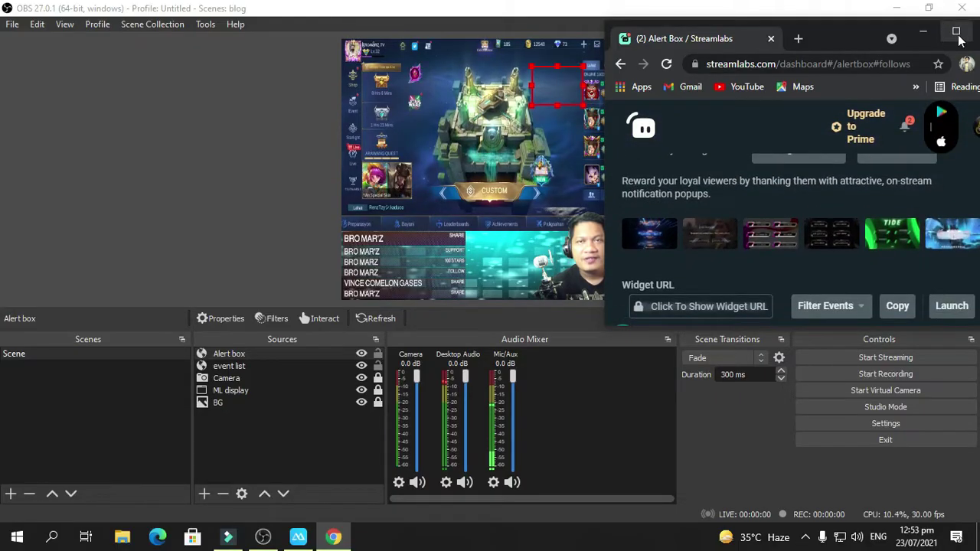
{"action": "left_click", "coordinate": [960, 39]}
- Examine the follow alert's layout and animation settings and the name placeholder and text of its message template
{"action": "scroll", "coordinate": [294, 267], "scroll_direction": "down", "scroll_amount": 5}
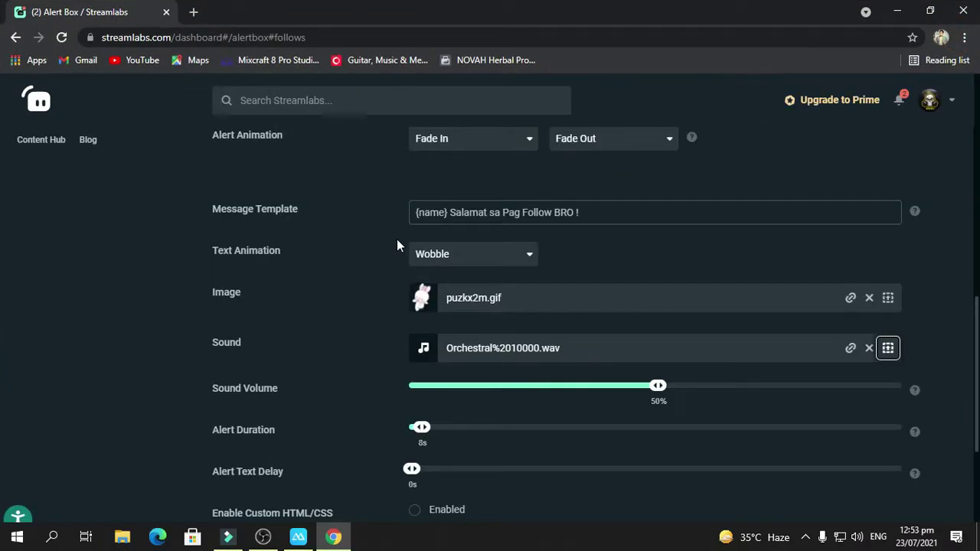
{"action": "scroll", "coordinate": [406, 249], "scroll_direction": "up", "scroll_amount": 5}
{"action": "scroll", "coordinate": [429, 248], "scroll_direction": "down", "scroll_amount": 2}
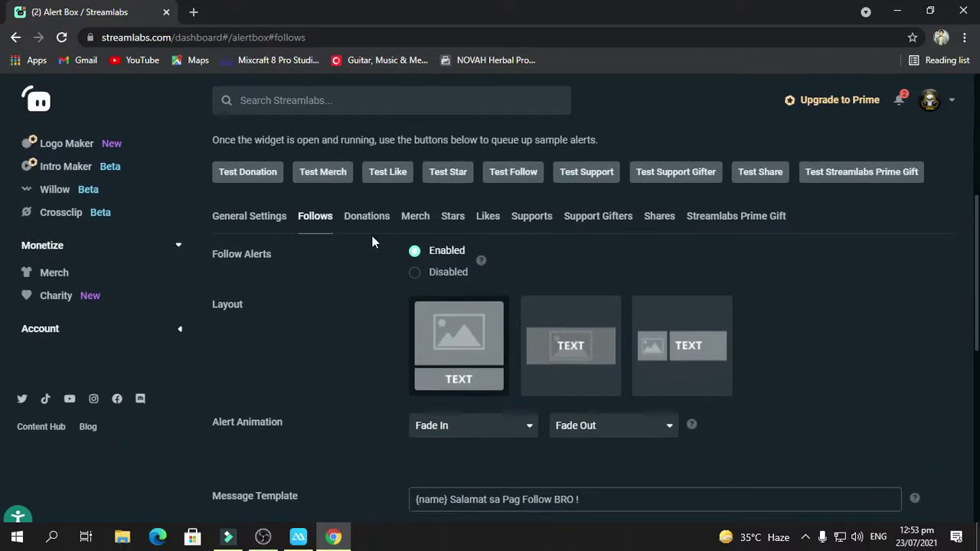
{"action": "scroll", "coordinate": [370, 258], "scroll_direction": "down", "scroll_amount": 1}
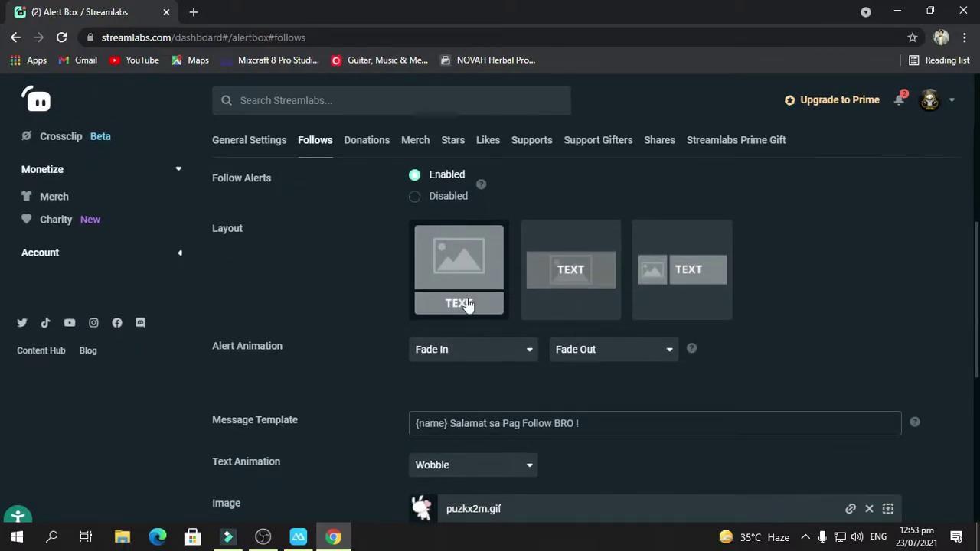
{"action": "scroll", "coordinate": [465, 306], "scroll_direction": "down", "scroll_amount": 2}
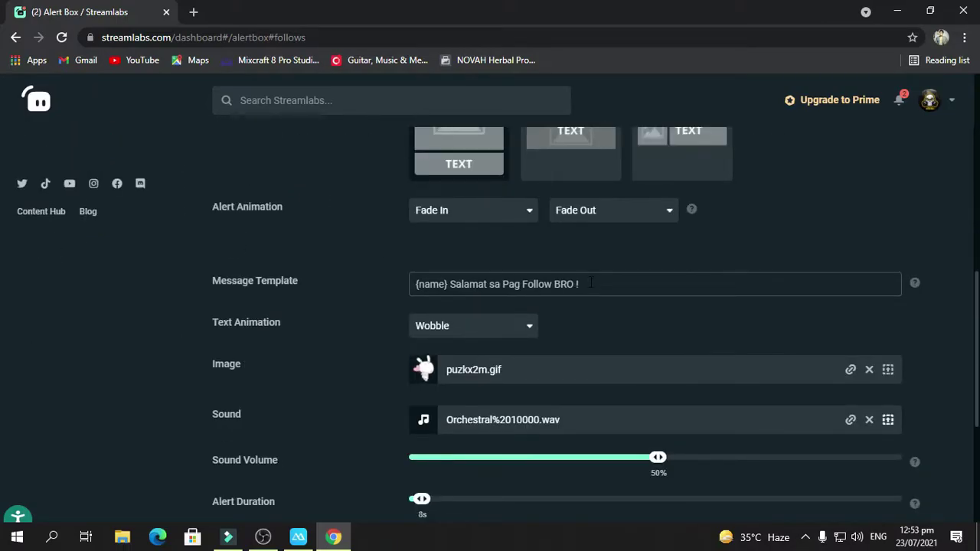
{"action": "left_click_drag", "start_coordinate": [577, 284], "coordinate": [451, 284]}
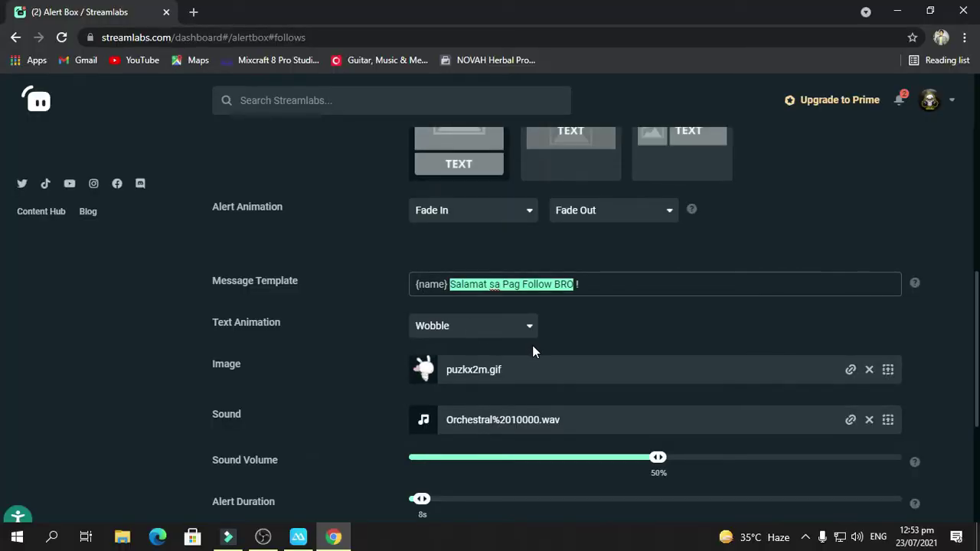
{"action": "left_click_drag", "start_coordinate": [429, 284], "coordinate": [440, 285]}
{"action": "left_click", "coordinate": [439, 284]}
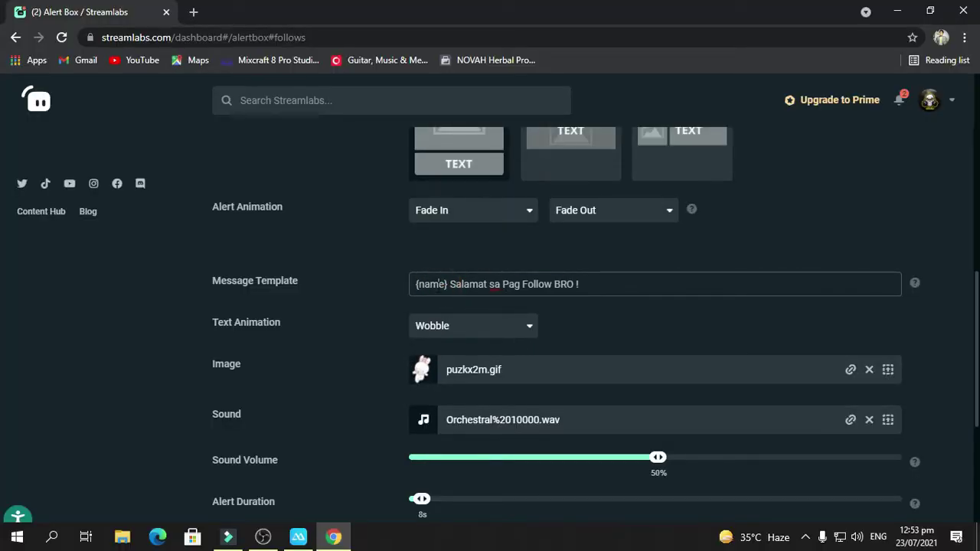
{"action": "left_click_drag", "start_coordinate": [598, 285], "coordinate": [449, 284]}
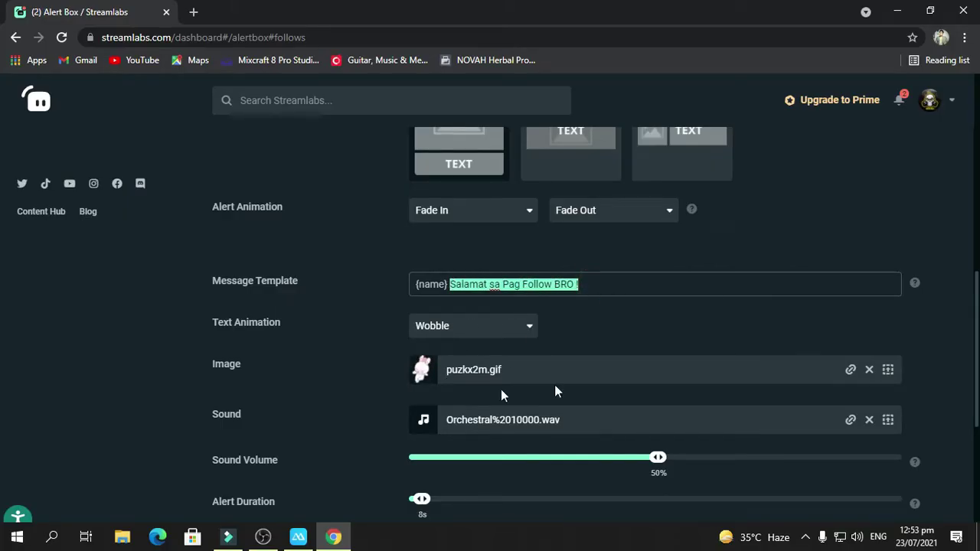
- Look through the stock and uploaded images available for the follow alert, then close the gallery without choosing one
{"action": "left_click", "coordinate": [887, 369]}
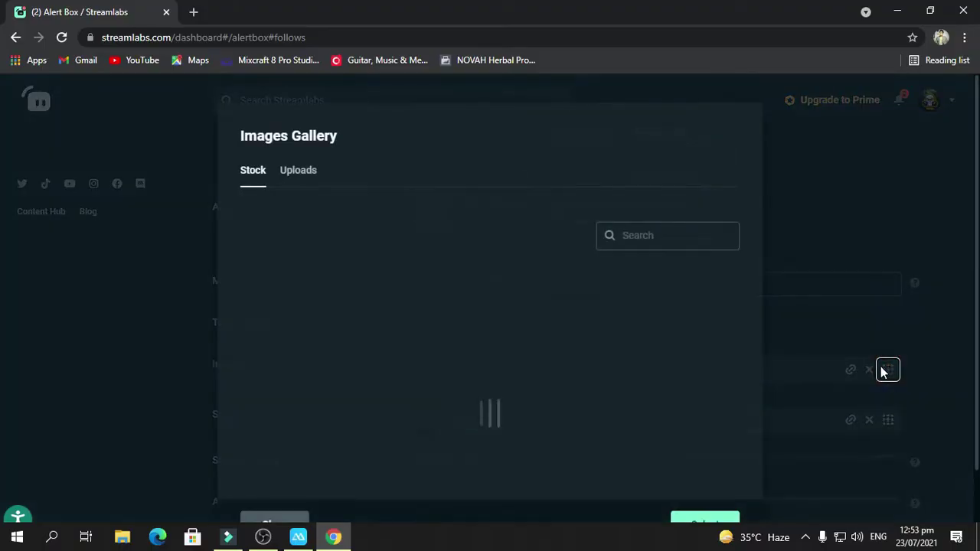
{"action": "scroll", "coordinate": [382, 350], "scroll_direction": "down", "scroll_amount": 2}
{"action": "scroll", "coordinate": [352, 291], "scroll_direction": "up", "scroll_amount": 1}
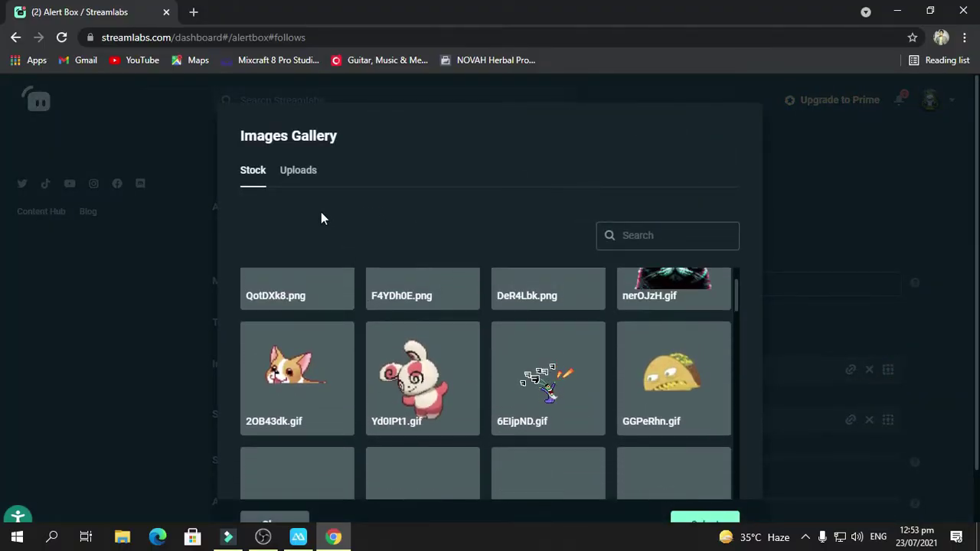
{"action": "left_click", "coordinate": [309, 173]}
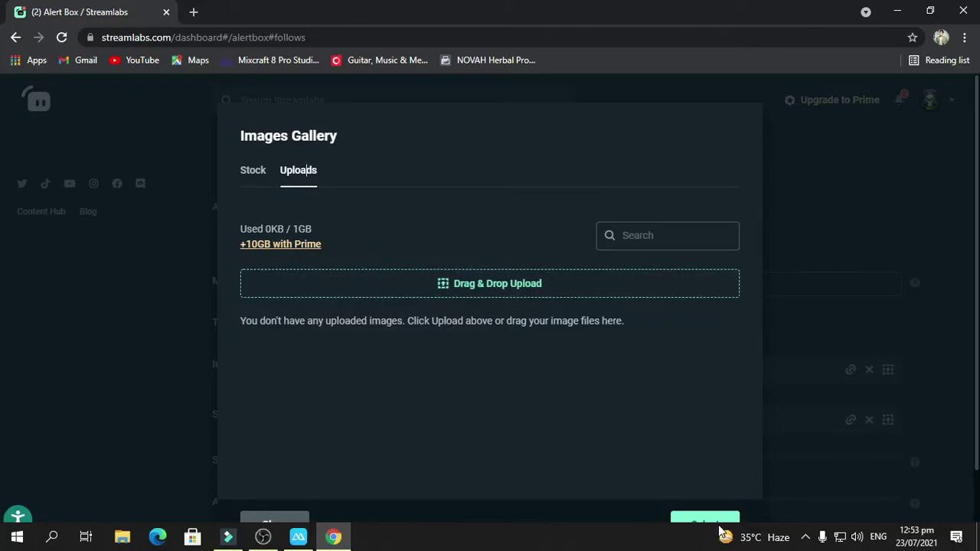
{"action": "scroll", "coordinate": [716, 513], "scroll_direction": "down", "scroll_amount": 1}
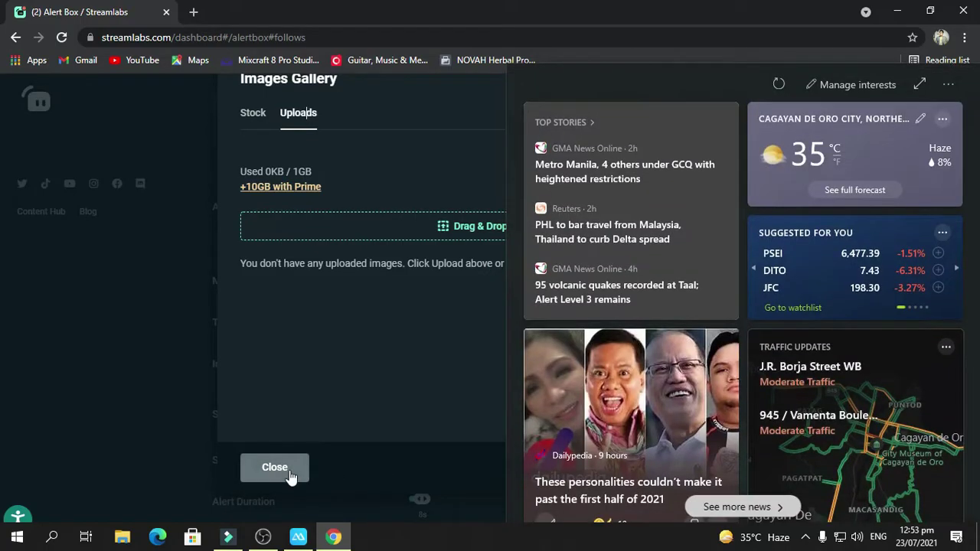
{"action": "left_click", "coordinate": [293, 470]}
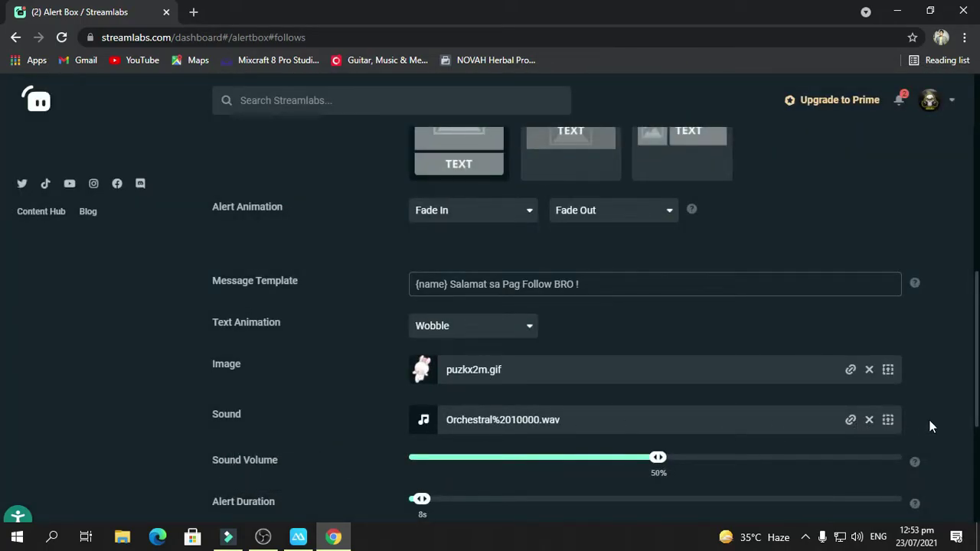
- Look through the stock and uploaded sounds available for the follow alert, then close the gallery without choosing one
{"action": "left_click", "coordinate": [890, 420]}
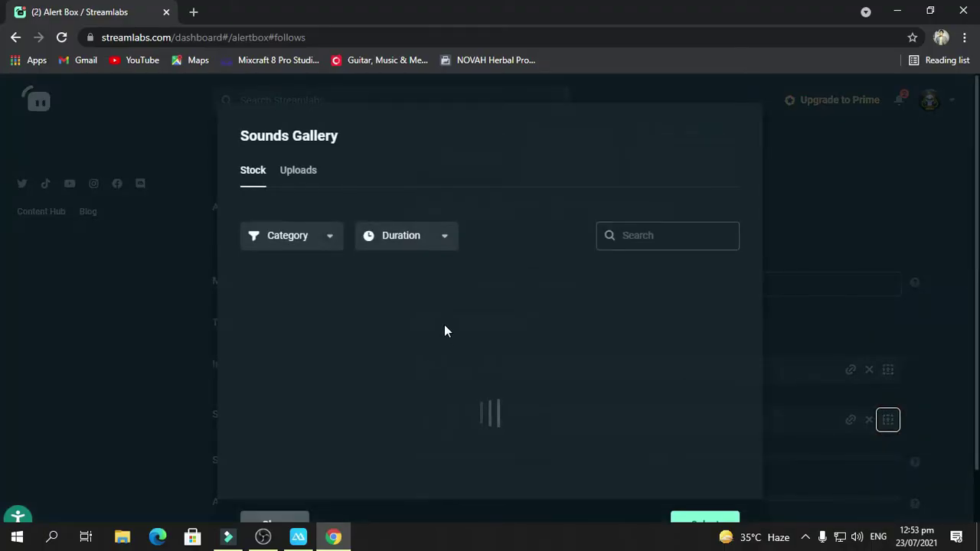
{"action": "scroll", "coordinate": [373, 396], "scroll_direction": "down", "scroll_amount": 5}
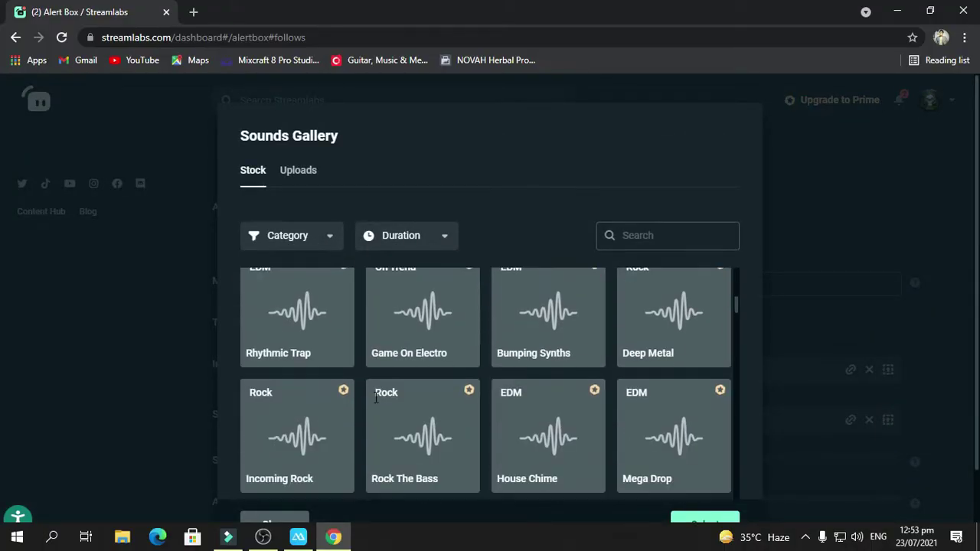
{"action": "scroll", "coordinate": [337, 352], "scroll_direction": "up", "scroll_amount": 5}
{"action": "left_click", "coordinate": [297, 172]}
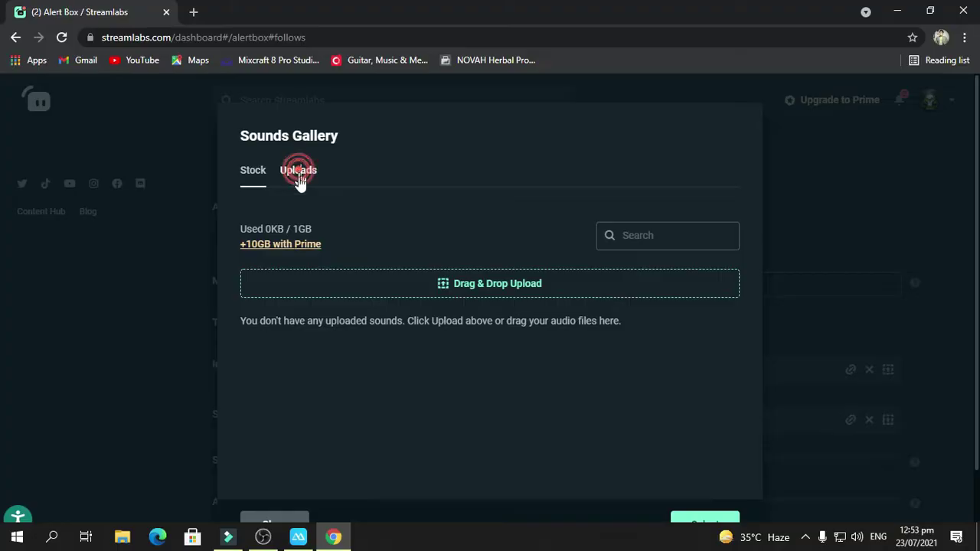
{"action": "scroll", "coordinate": [511, 452], "scroll_direction": "down", "scroll_amount": 1}
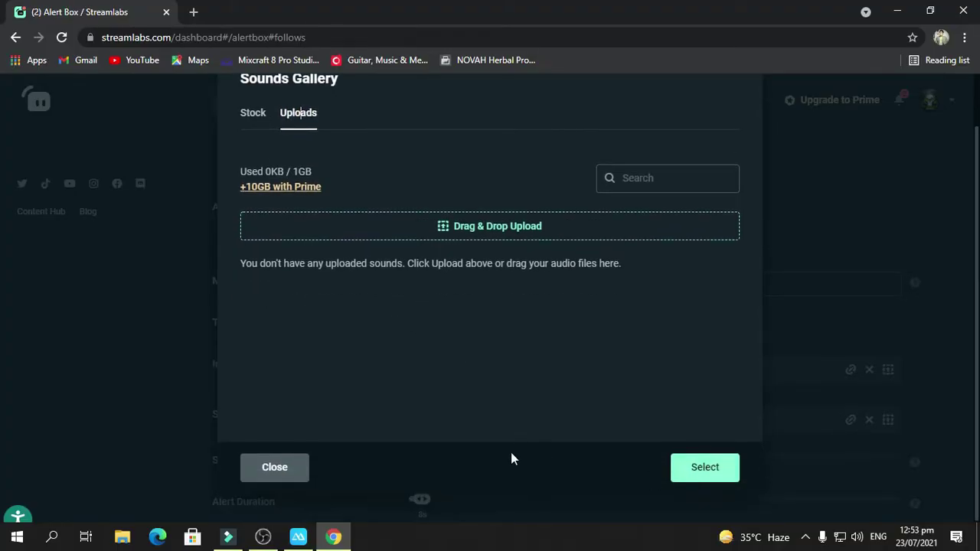
{"action": "left_click", "coordinate": [288, 468]}
- Save the follow alert settings, then check the scene in OBS briefly and return to Streamlabs
{"action": "scroll", "coordinate": [450, 313], "scroll_direction": "down", "scroll_amount": 3}
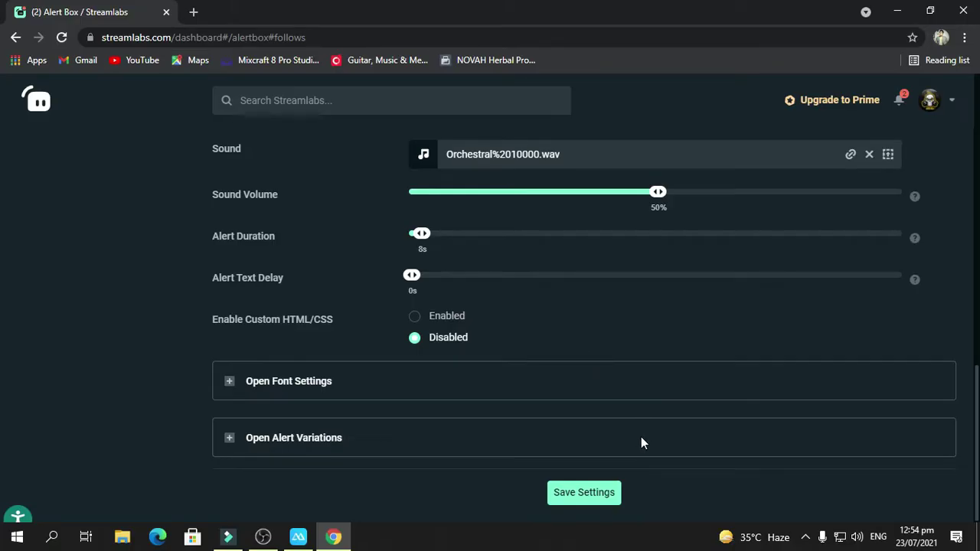
{"action": "left_click", "coordinate": [591, 495]}
{"action": "scroll", "coordinate": [590, 497], "scroll_direction": "up", "scroll_amount": 1}
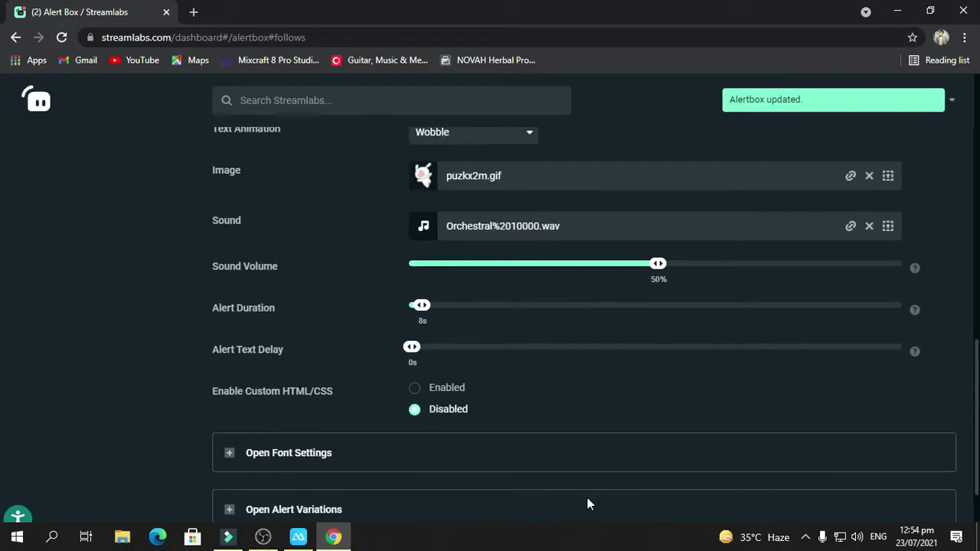
{"action": "left_click", "coordinate": [334, 537]}
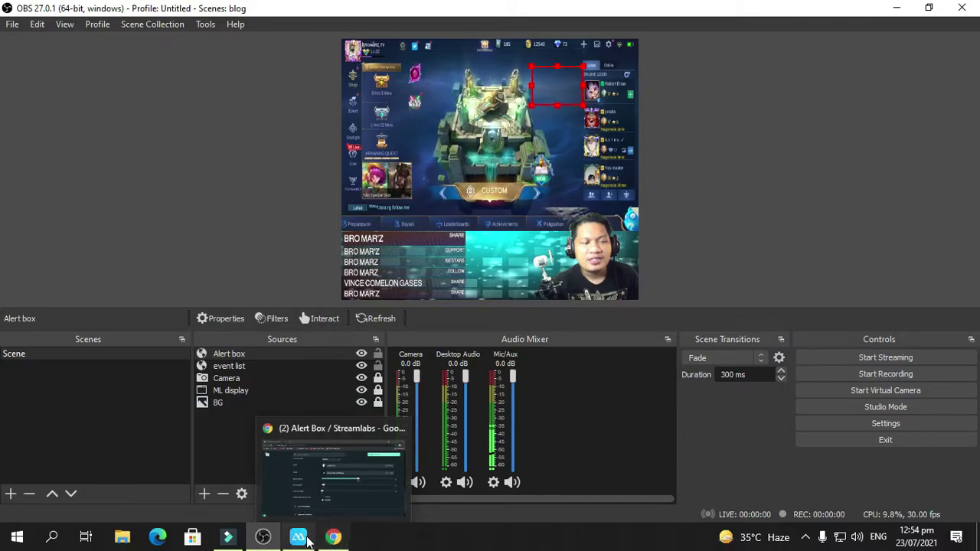
{"action": "left_click", "coordinate": [333, 537]}
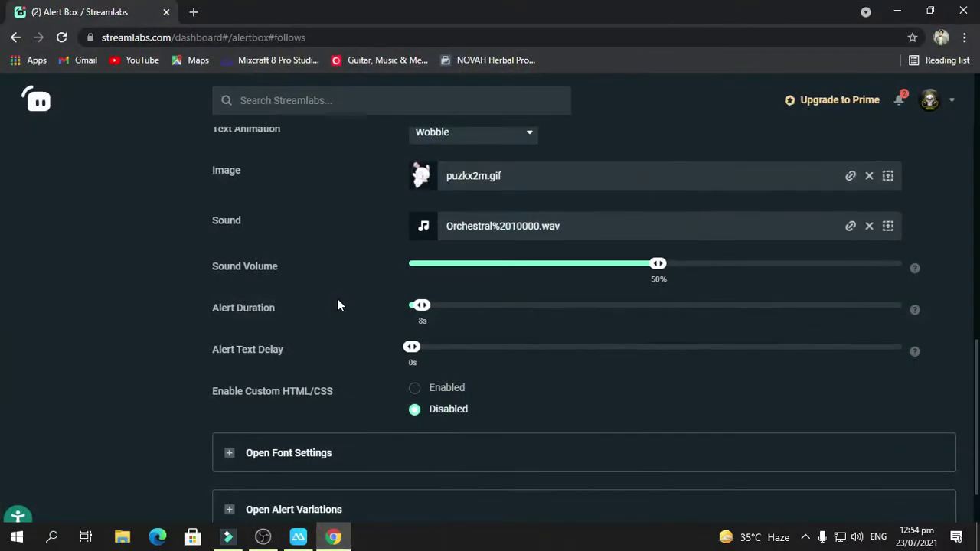
- Go back to the Streamlabs widget gallery, open the Follower Goal widget and dismiss its introduction
{"action": "scroll", "coordinate": [103, 133], "scroll_direction": "up", "scroll_amount": 1}
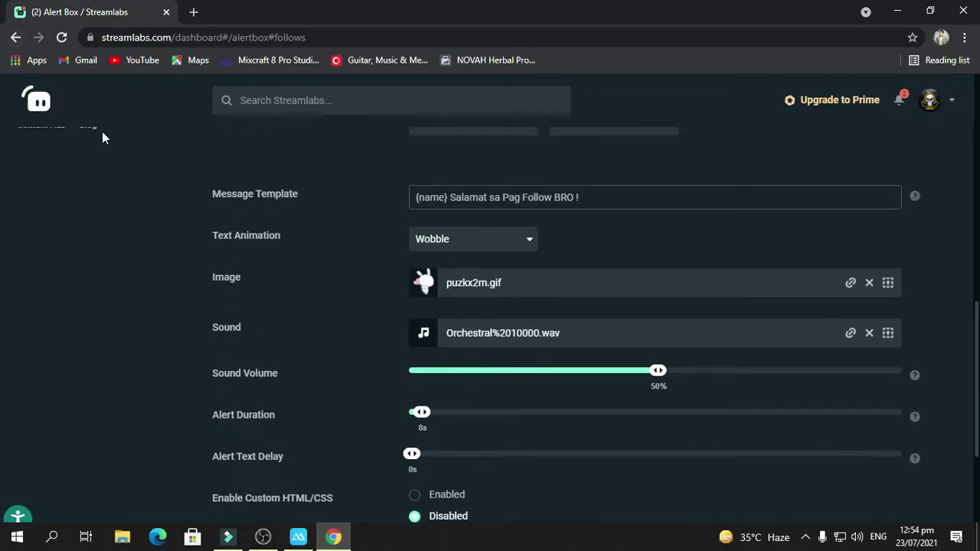
{"action": "scroll", "coordinate": [102, 131], "scroll_direction": "up", "scroll_amount": 5}
{"action": "left_click", "coordinate": [16, 37]}
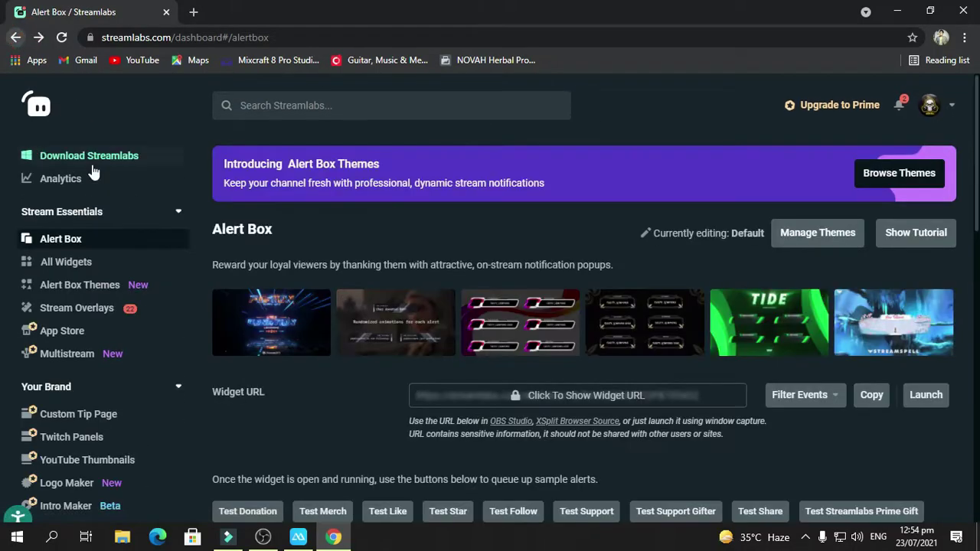
{"action": "left_click", "coordinate": [76, 262]}
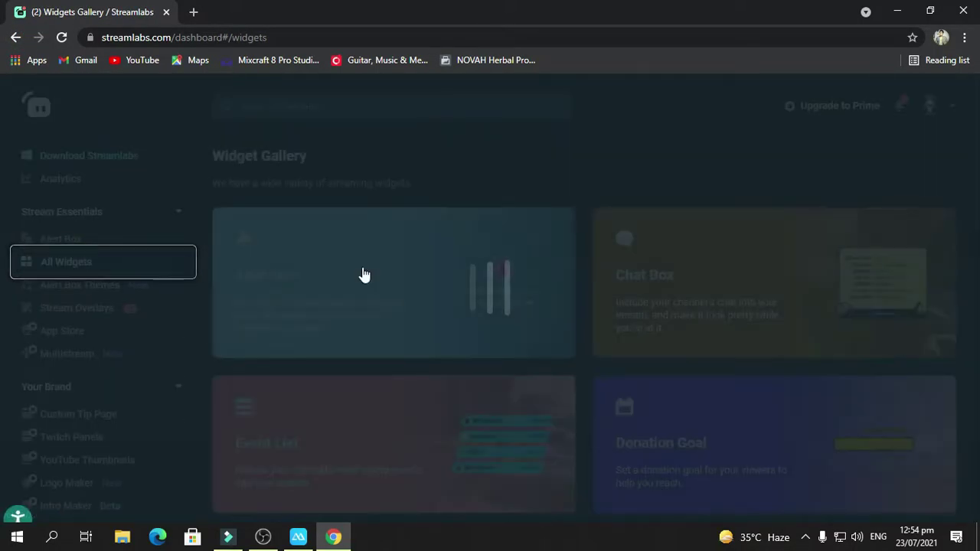
{"action": "scroll", "coordinate": [401, 282], "scroll_direction": "down", "scroll_amount": 5}
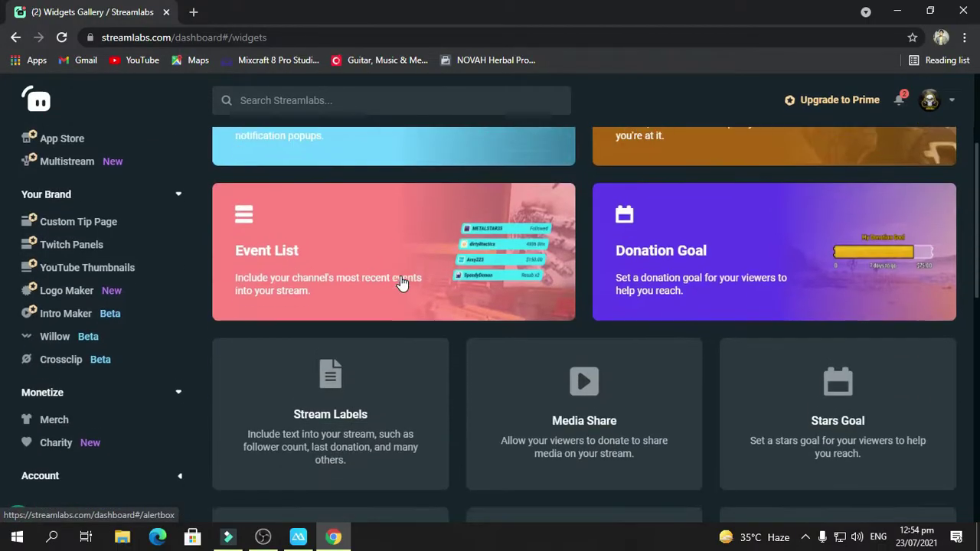
{"action": "scroll", "coordinate": [521, 327], "scroll_direction": "down", "scroll_amount": 5}
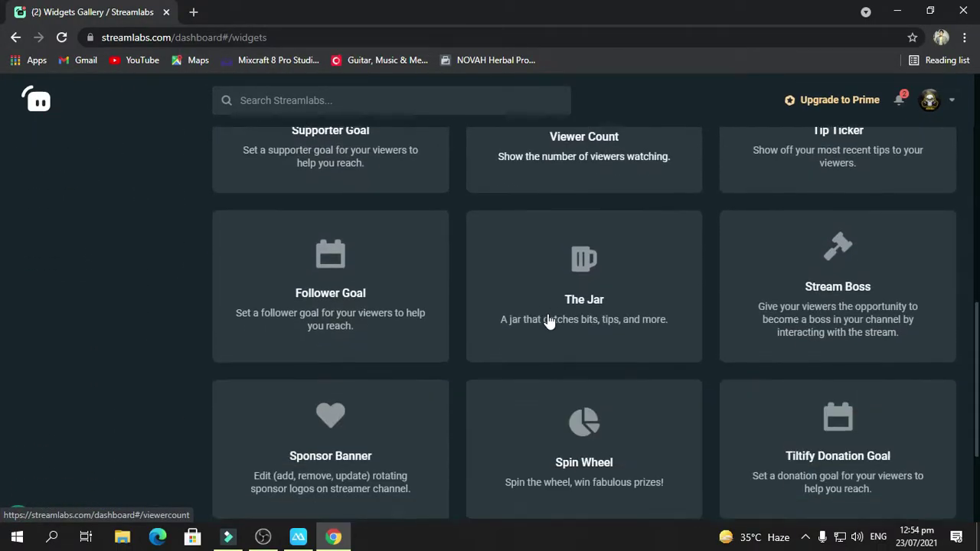
{"action": "left_click", "coordinate": [376, 218]}
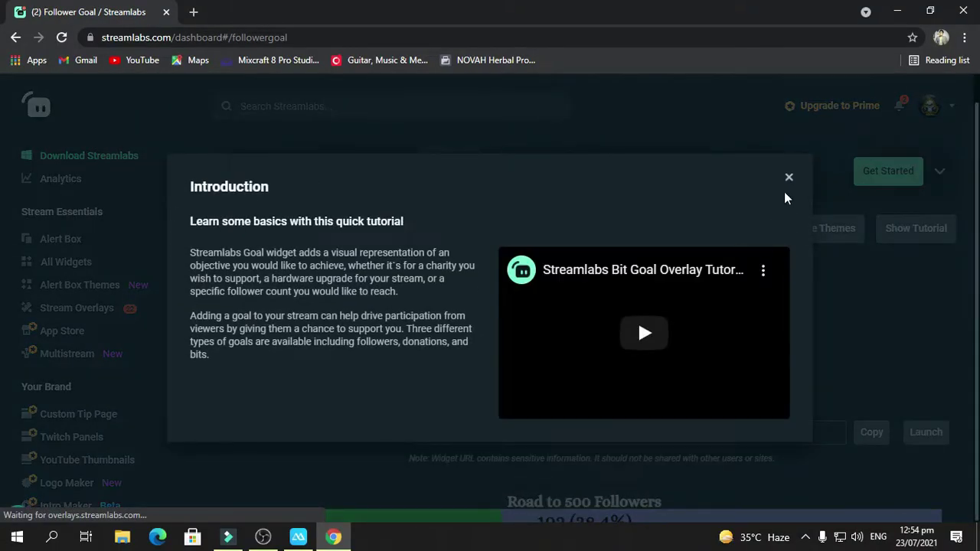
{"action": "left_click", "coordinate": [790, 179]}
- Review the follower goal's progress bar and goal details, and copy its widget URL
{"action": "scroll", "coordinate": [703, 299], "scroll_direction": "down", "scroll_amount": 3}
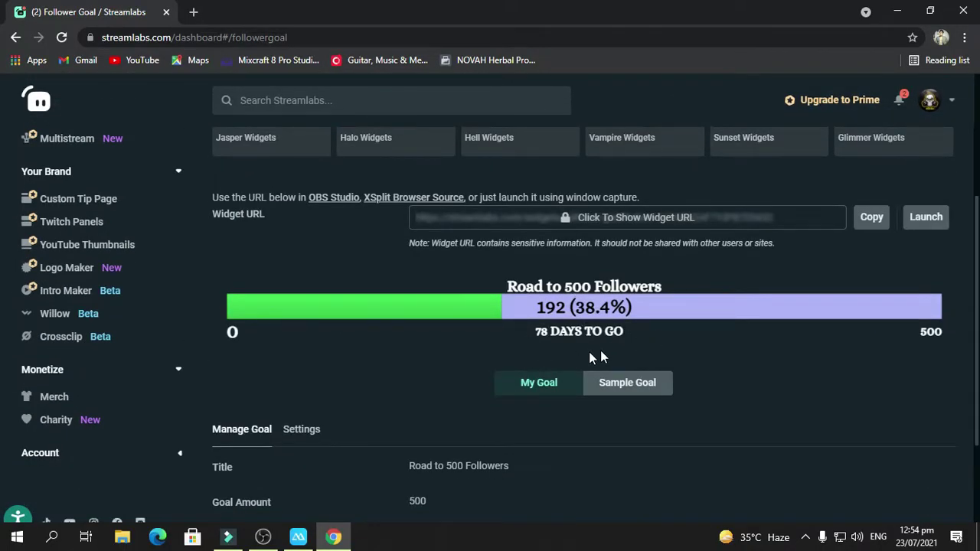
{"action": "scroll", "coordinate": [825, 319], "scroll_direction": "up", "scroll_amount": 2}
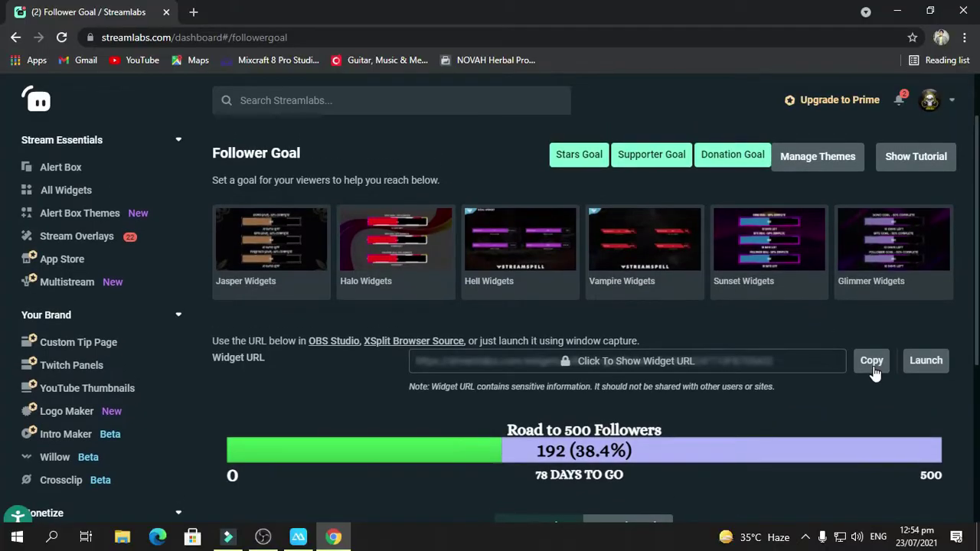
{"action": "scroll", "coordinate": [847, 372], "scroll_direction": "down", "scroll_amount": 4}
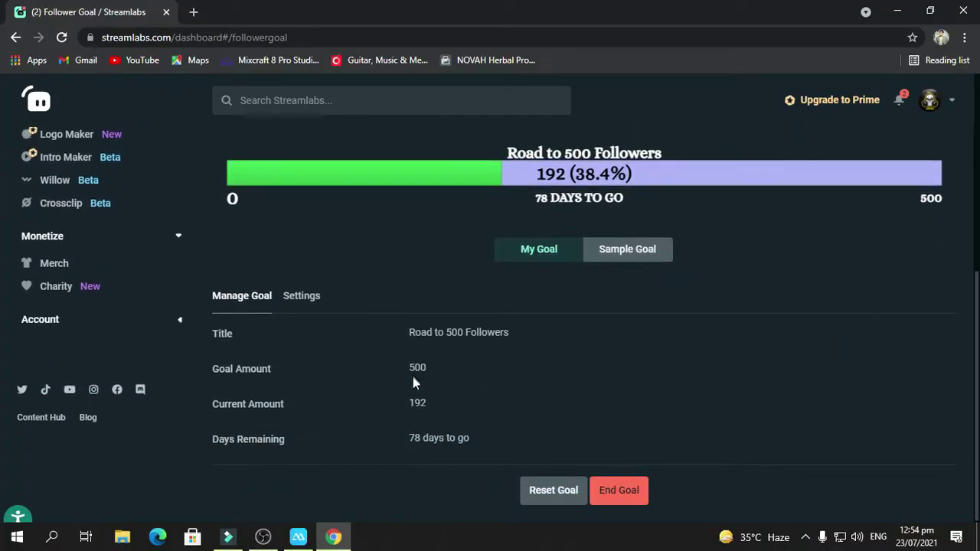
{"action": "scroll", "coordinate": [815, 234], "scroll_direction": "up", "scroll_amount": 2}
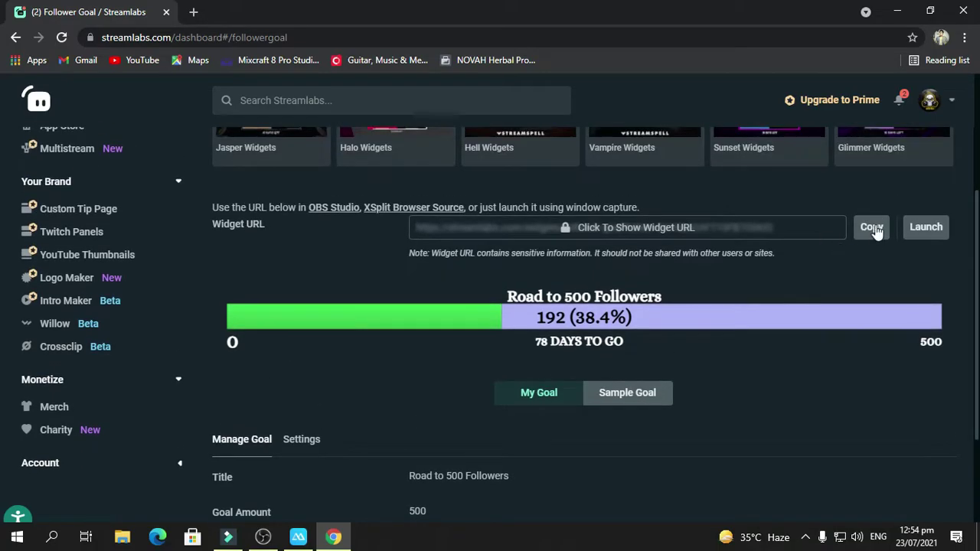
{"action": "left_click", "coordinate": [874, 229]}
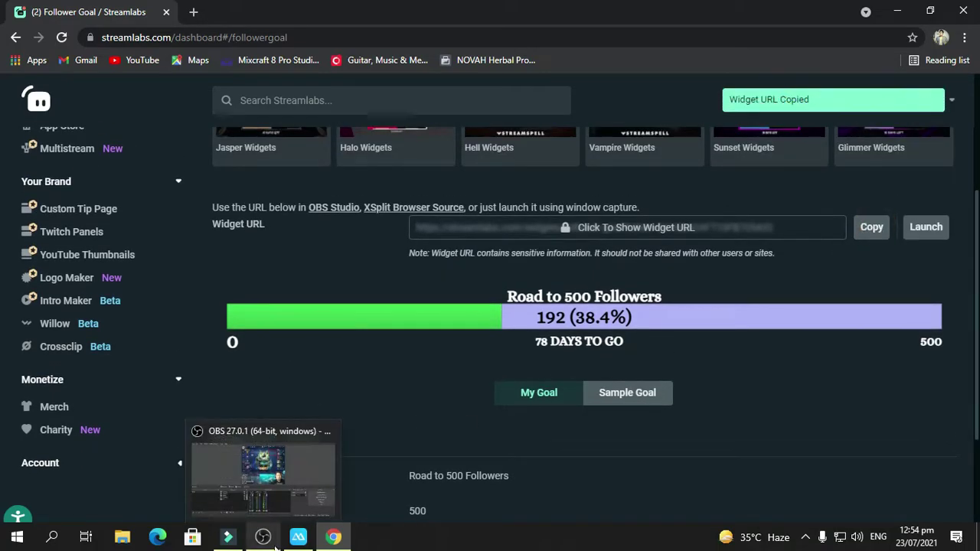
- Switch to OBS and add a browser source named "follower goal", pasting the copied widget URL with its token as the URL
{"action": "left_click", "coordinate": [268, 542]}
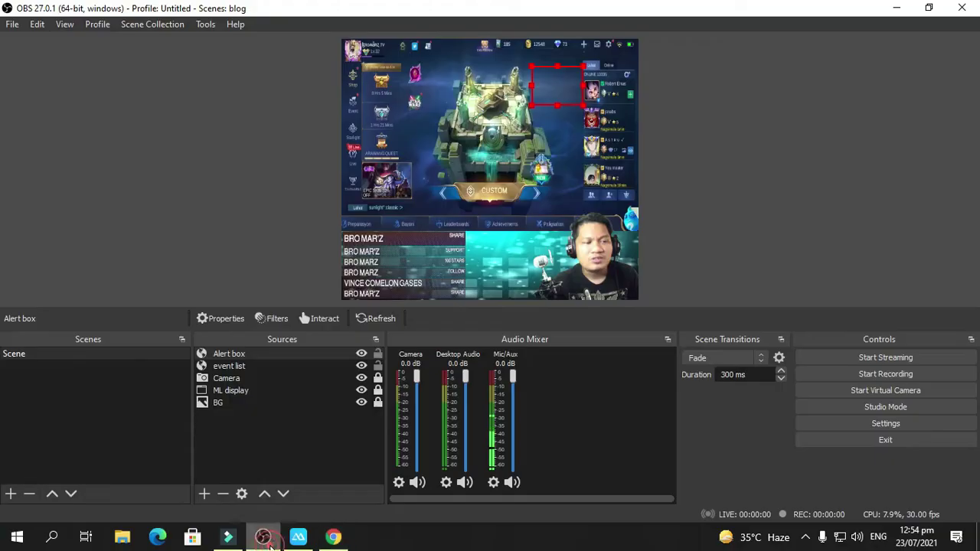
{"action": "left_click", "coordinate": [205, 494]}
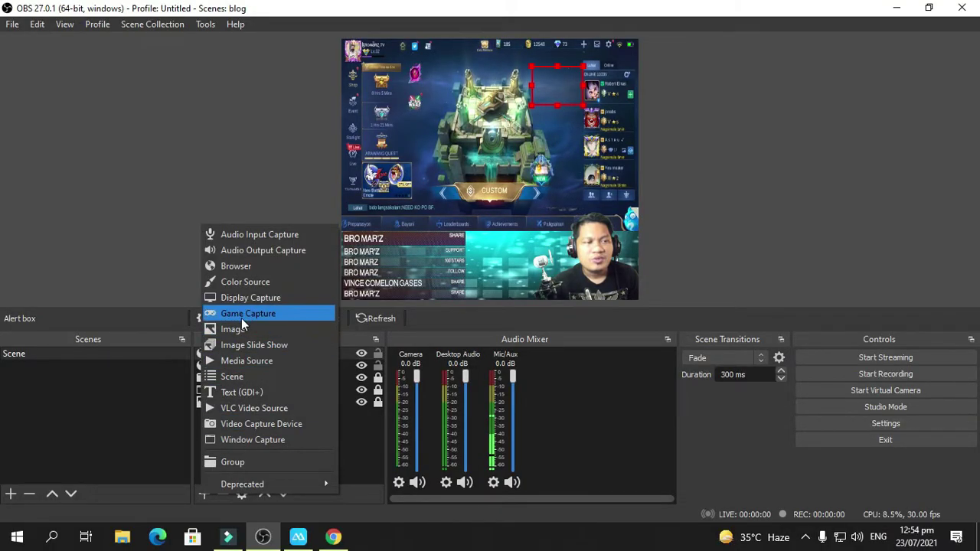
{"action": "left_click", "coordinate": [242, 270]}
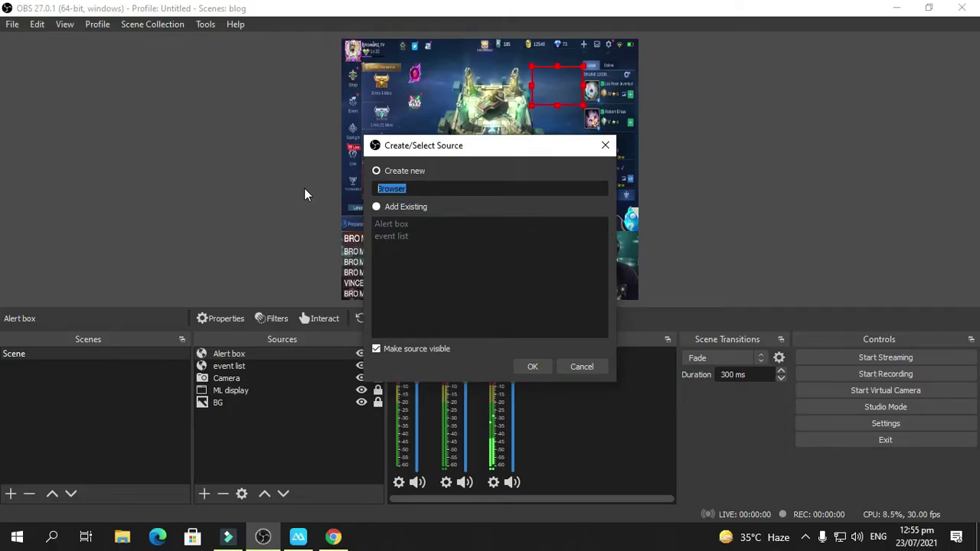
{"action": "type", "text": "follower goal"}
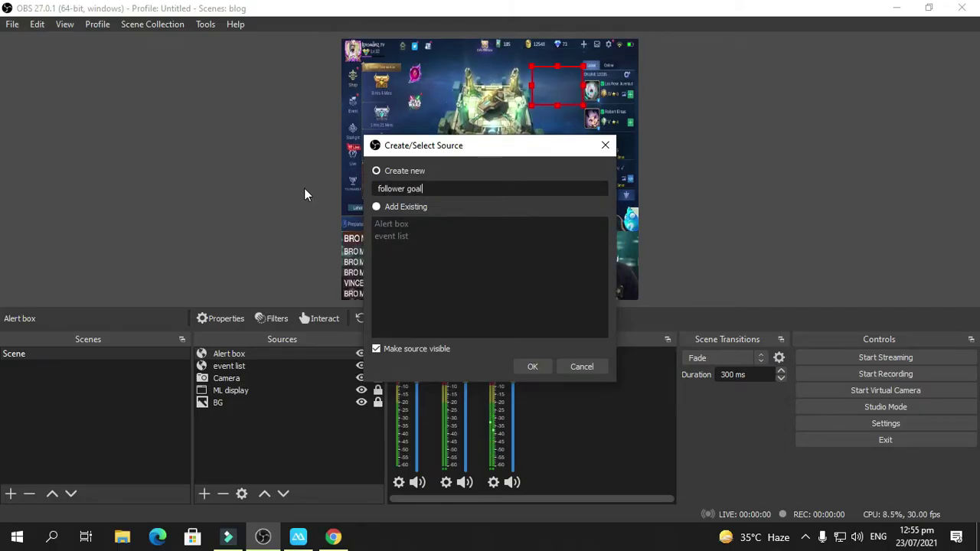
{"action": "left_click", "coordinate": [533, 366]}
{"action": "left_click_drag", "start_coordinate": [470, 330], "coordinate": [278, 316]}
{"action": "key", "text": "ctrl+v"}
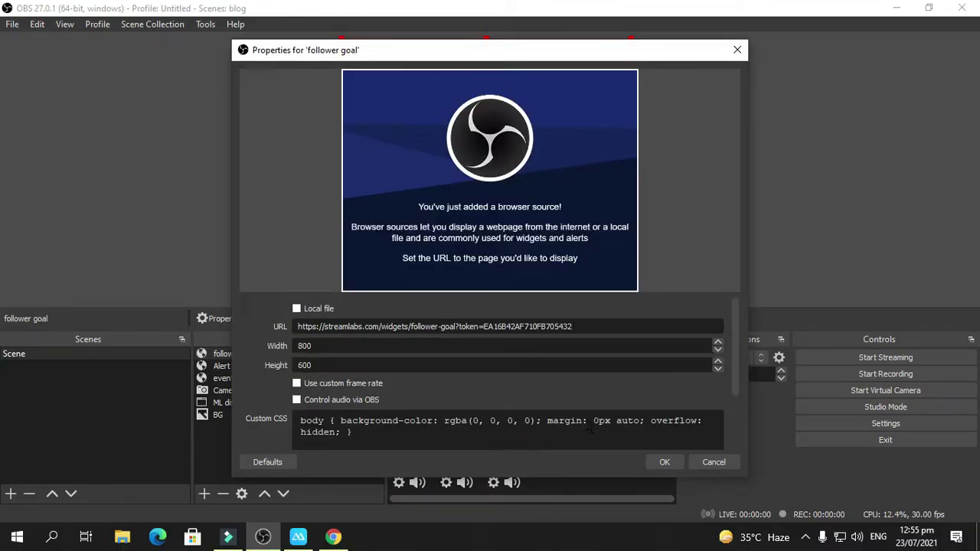
{"action": "left_click", "coordinate": [665, 463]}
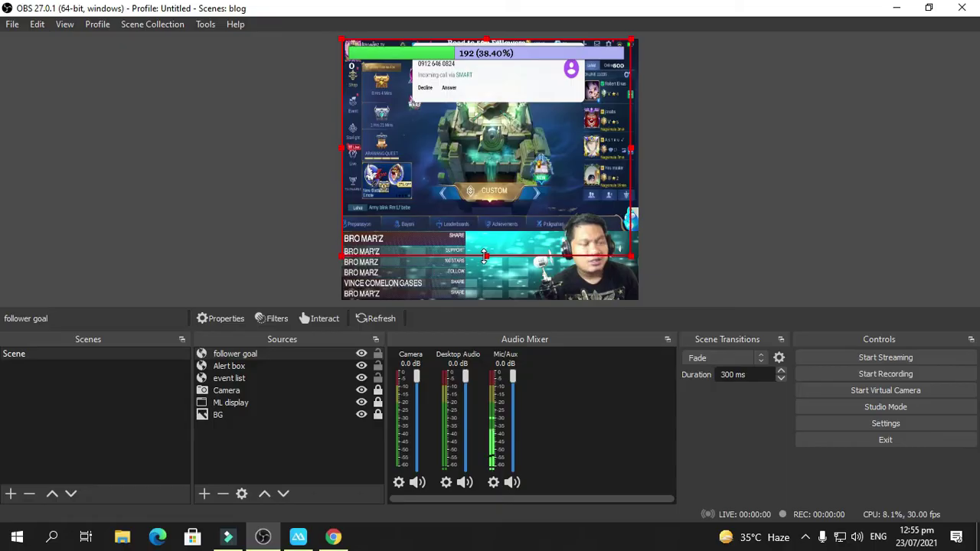
- Crop the empty lower area of the follower goal source, shrink it and place it in the canvas's lower-right corner over the camera
{"action": "left_click_drag", "start_coordinate": [485, 255], "coordinate": [486, 74]}
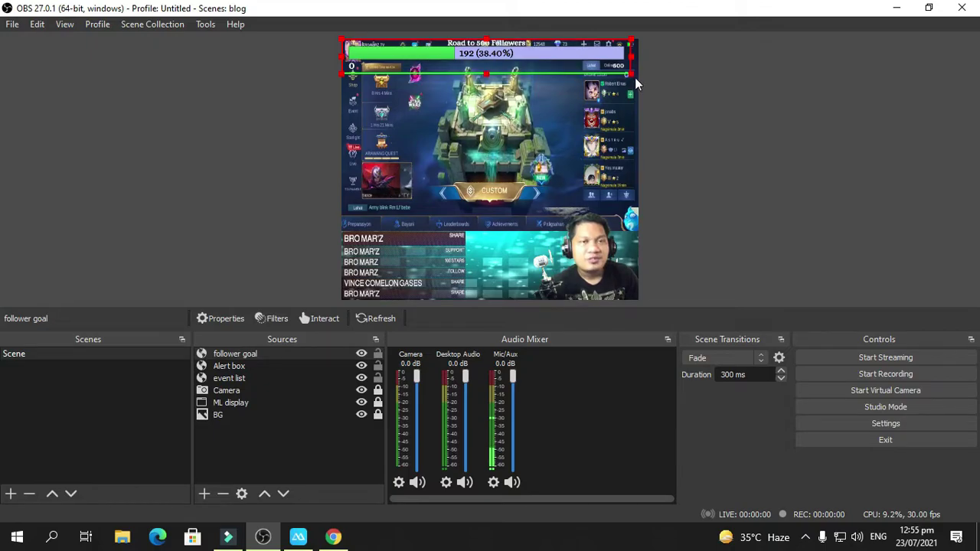
{"action": "left_click_drag", "start_coordinate": [629, 74], "coordinate": [535, 92]}
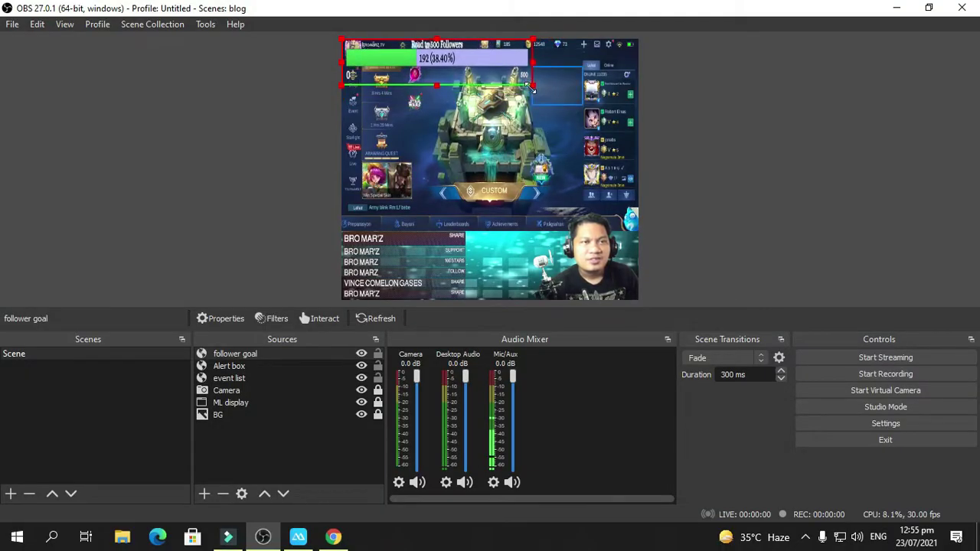
{"action": "left_click_drag", "start_coordinate": [468, 58], "coordinate": [591, 258]}
{"action": "left_click_drag", "start_coordinate": [467, 240], "coordinate": [571, 288]}
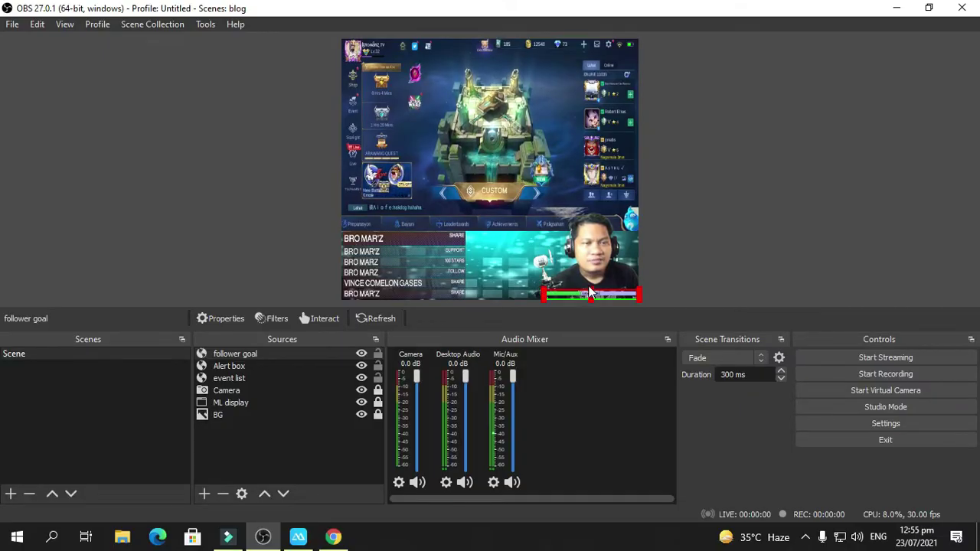
{"action": "left_click_drag", "start_coordinate": [592, 289], "coordinate": [564, 289]}
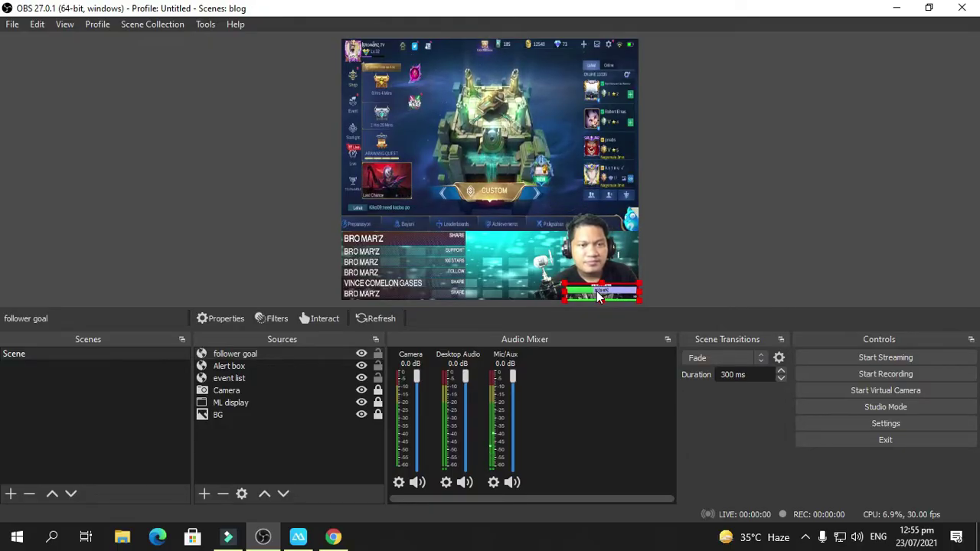
{"action": "left_click", "coordinate": [698, 267]}
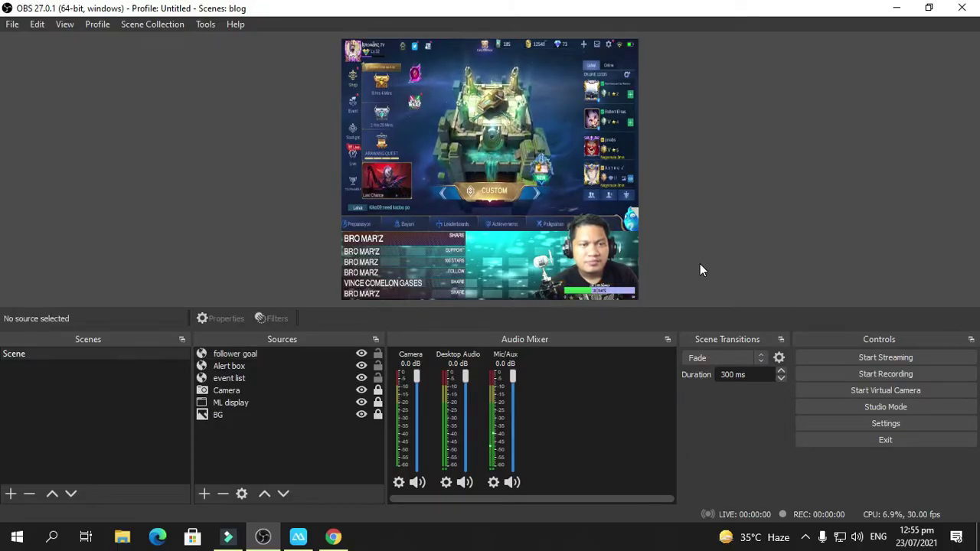
- Move the follower goal bar along the canvas's bottom edge into the gap between the event list and the camera
{"action": "left_click", "coordinate": [620, 298]}
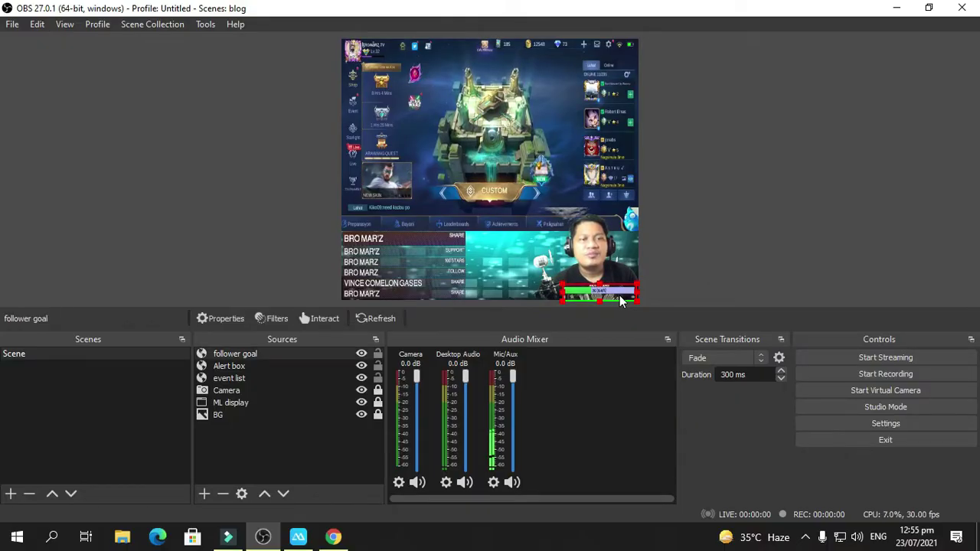
{"action": "left_click_drag", "start_coordinate": [621, 298], "coordinate": [530, 298]}
{"action": "left_click", "coordinate": [779, 251]}
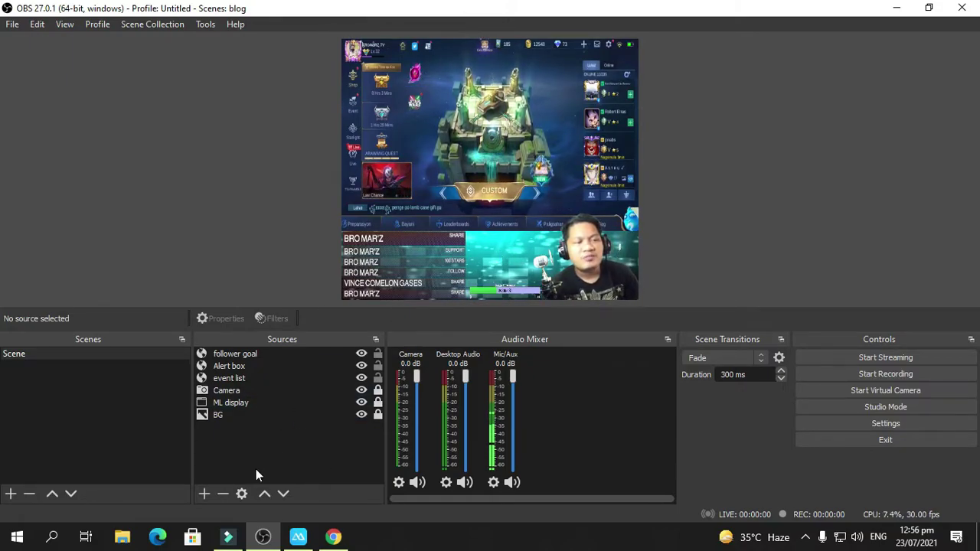
{"action": "left_click", "coordinate": [217, 450]}
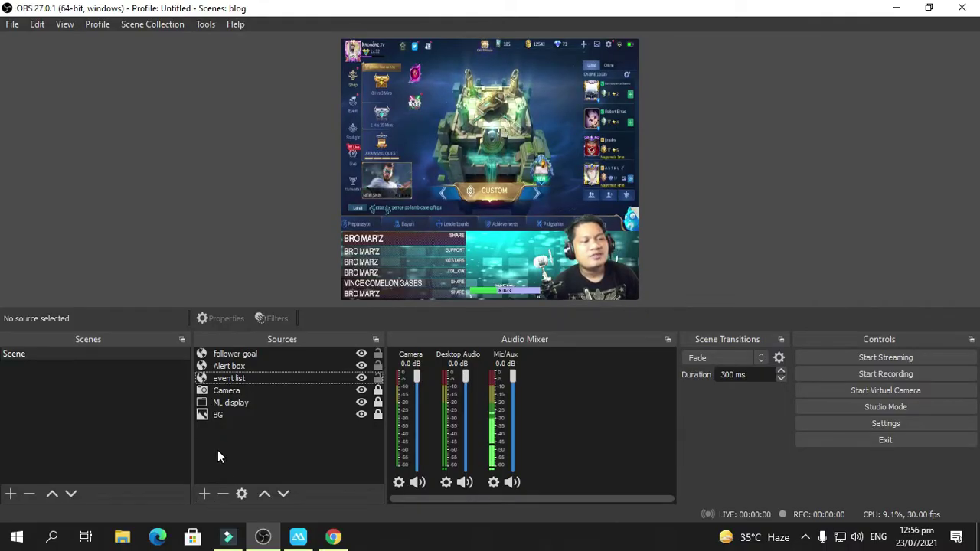
{"action": "left_click", "coordinate": [211, 494]}
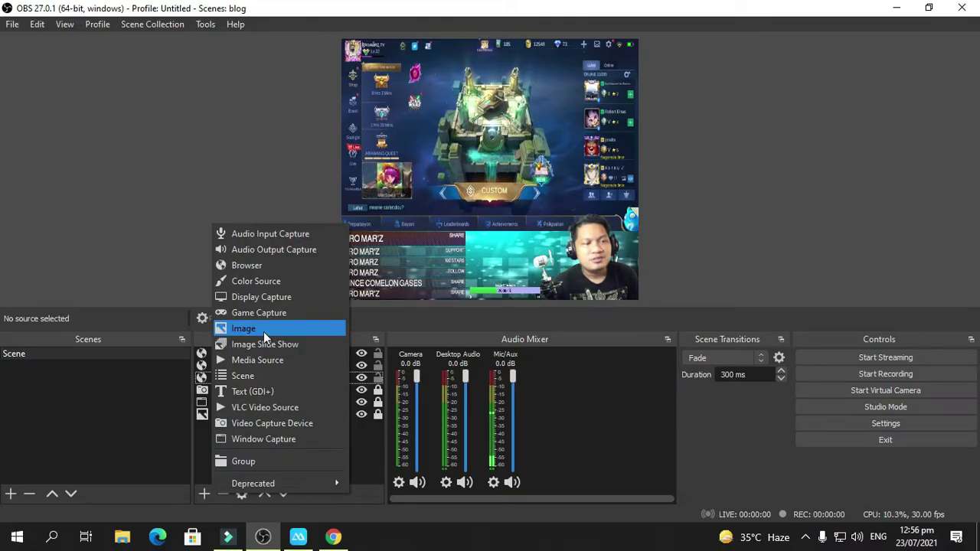
{"action": "left_click", "coordinate": [263, 363]}
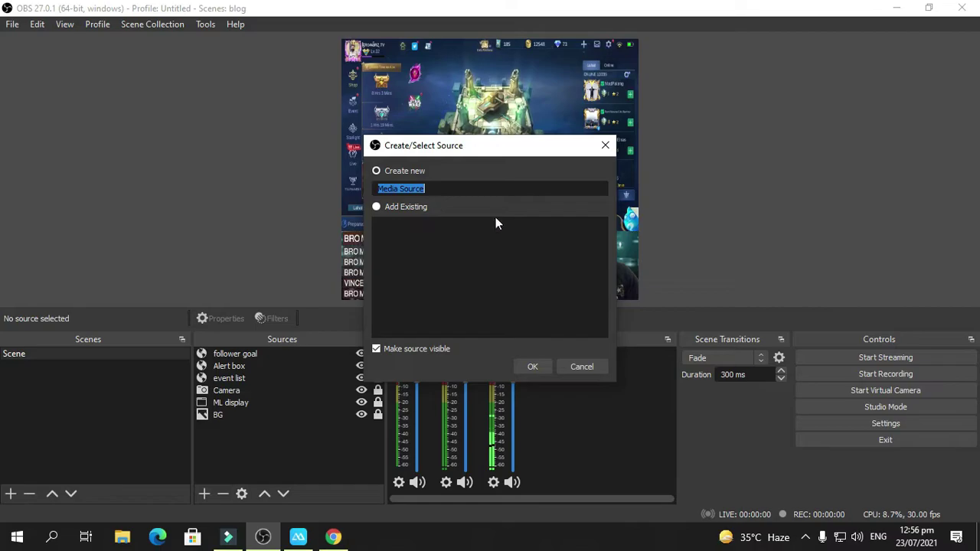
{"action": "left_click", "coordinate": [585, 367]}
{"action": "left_click", "coordinate": [232, 379]}
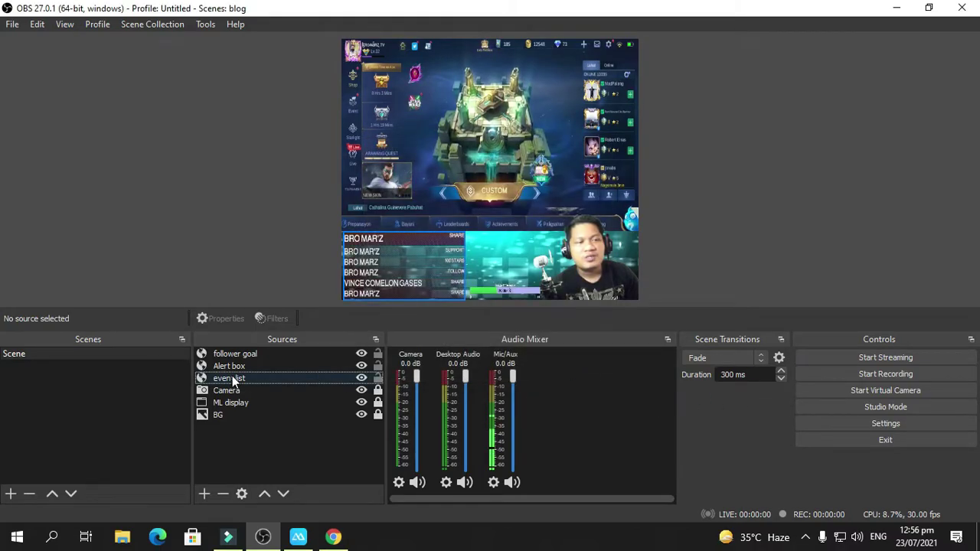
- Add a new image source named "logo" to the scene
{"action": "right_click", "coordinate": [251, 451]}
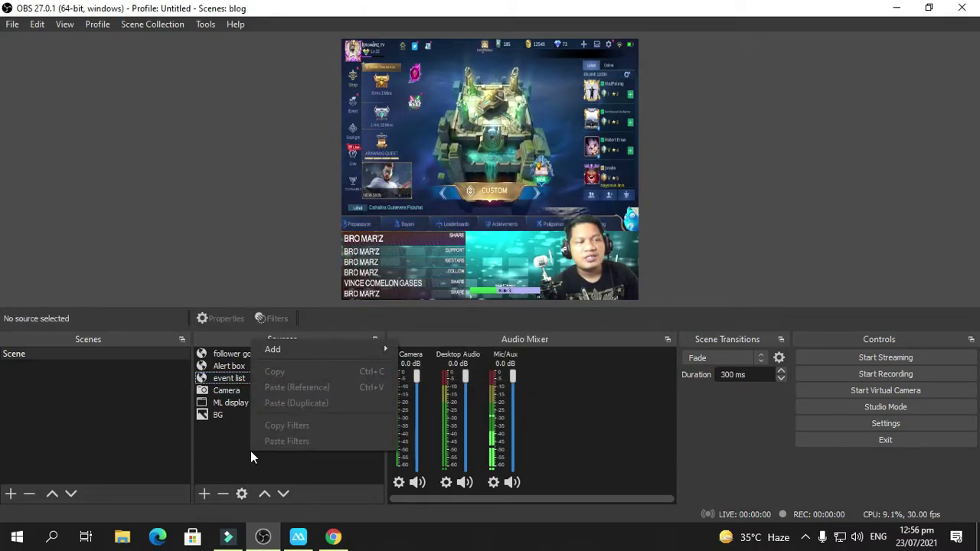
{"action": "mouse_move", "coordinate": [297, 349]}
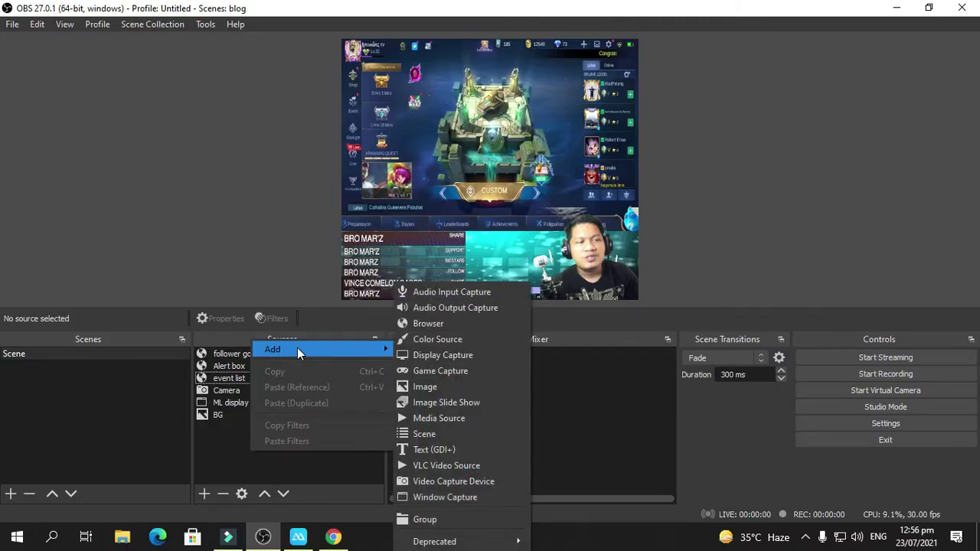
{"action": "left_click", "coordinate": [467, 386]}
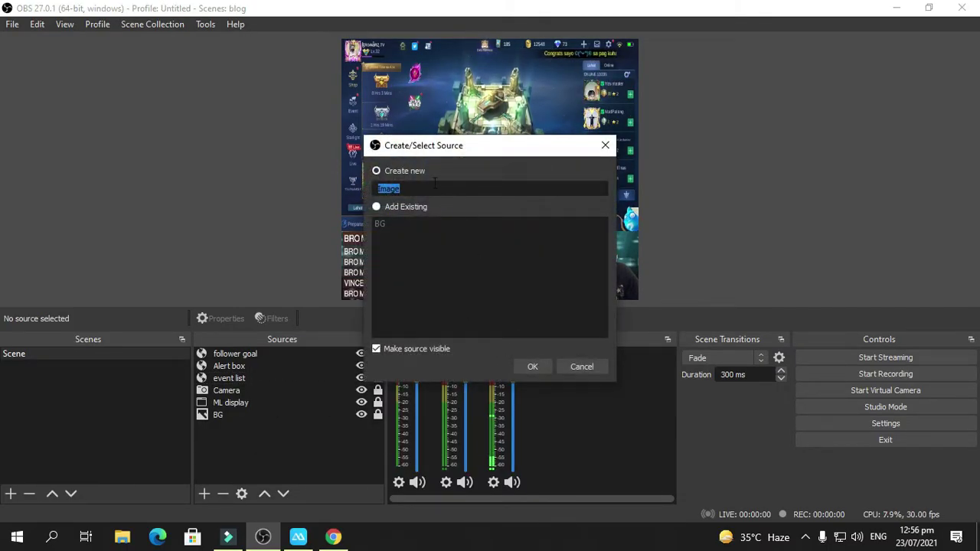
{"action": "type", "text": "logo"}
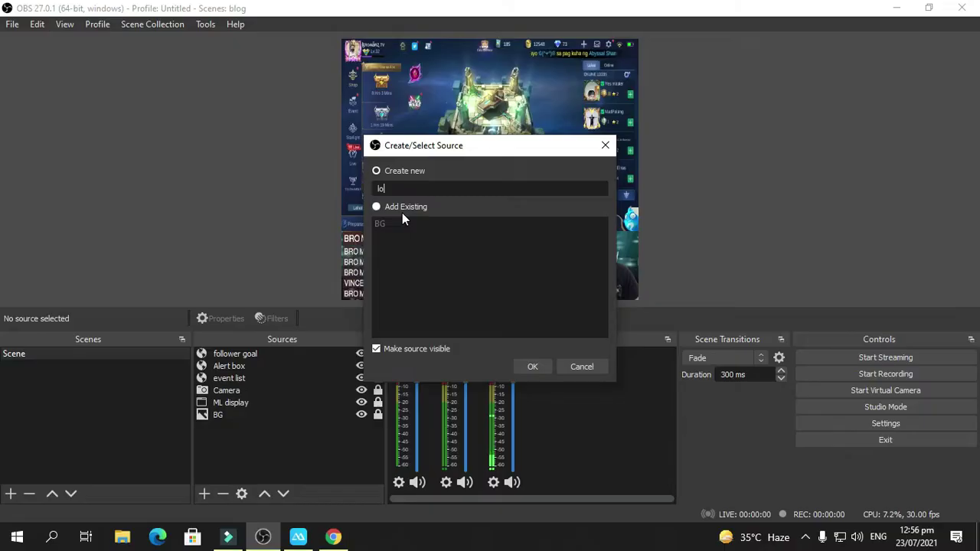
{"action": "left_click", "coordinate": [539, 370]}
- Load the INBOX logo file aaaaaa.png from the Desktop's Vlog folder as the logo source's image
{"action": "left_click", "coordinate": [688, 354]}
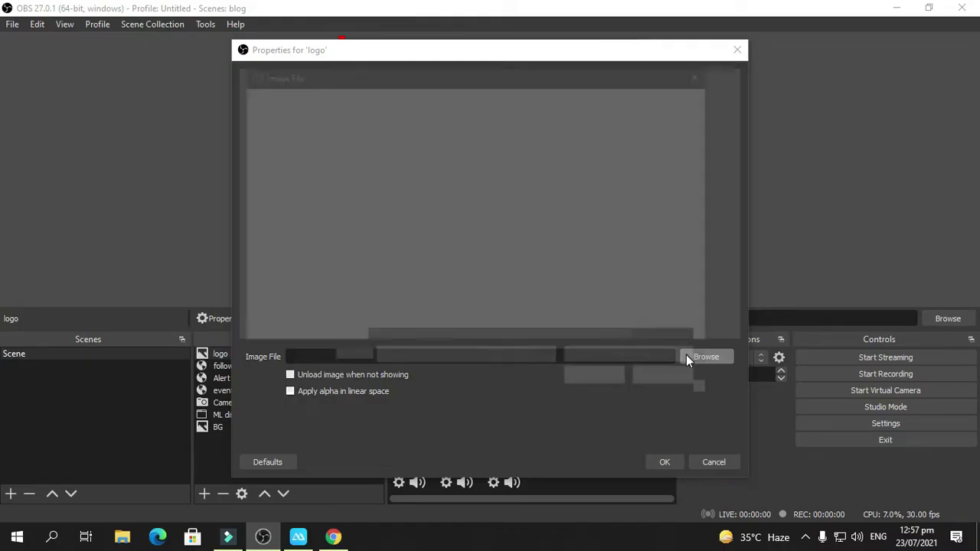
{"action": "left_click", "coordinate": [300, 208]}
{"action": "left_click", "coordinate": [300, 228]}
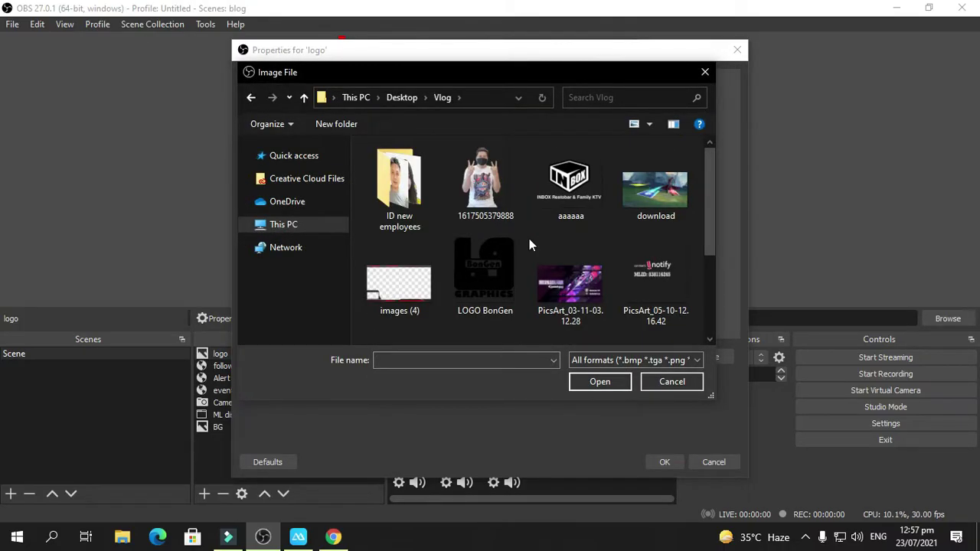
{"action": "left_click", "coordinate": [568, 189]}
{"action": "left_click", "coordinate": [602, 381]}
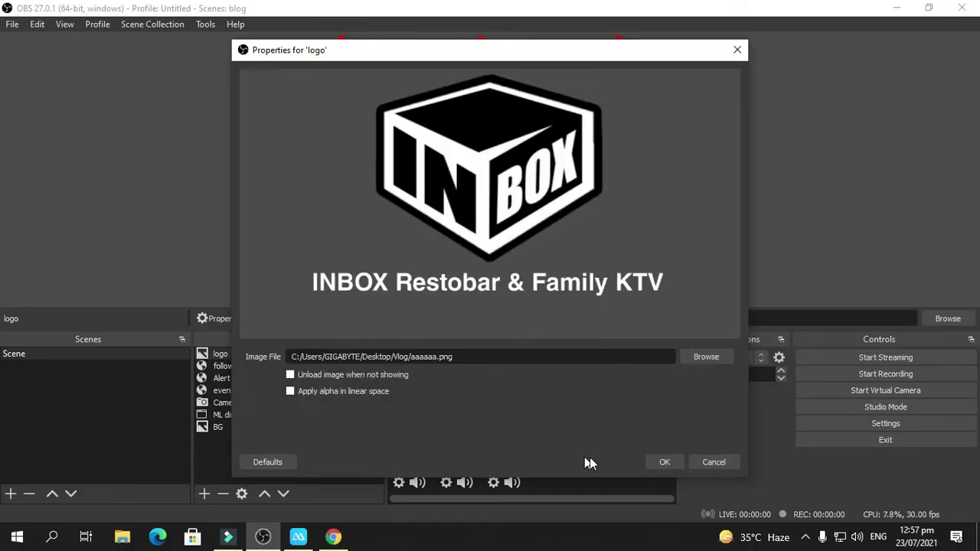
{"action": "left_click", "coordinate": [665, 462]}
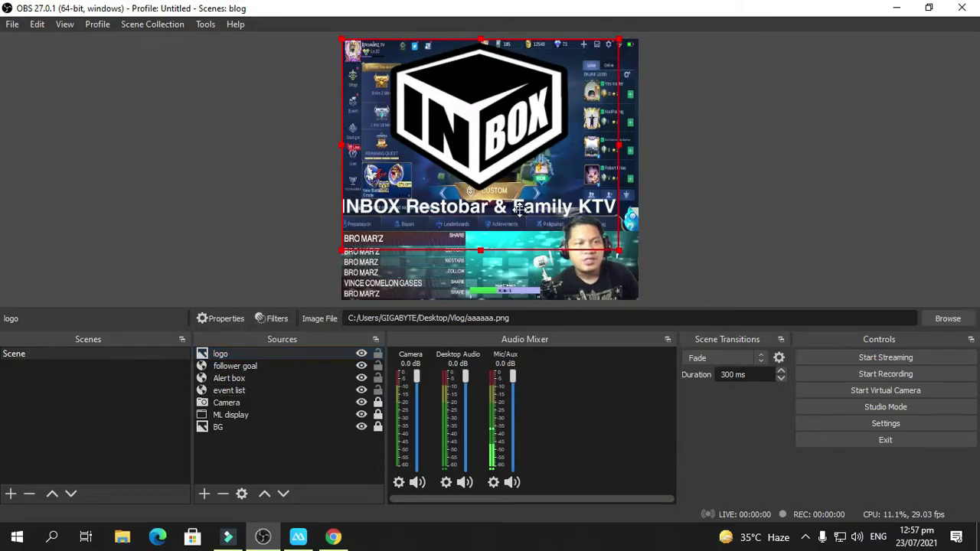
- Shrink the logo, place it above the follower goal bar between the event list and the camera, and stretch it slightly taller
{"action": "left_click_drag", "start_coordinate": [518, 205], "coordinate": [546, 272]}
{"action": "left_click_drag", "start_coordinate": [365, 105], "coordinate": [534, 247]}
{"action": "left_click_drag", "start_coordinate": [589, 280], "coordinate": [521, 249]}
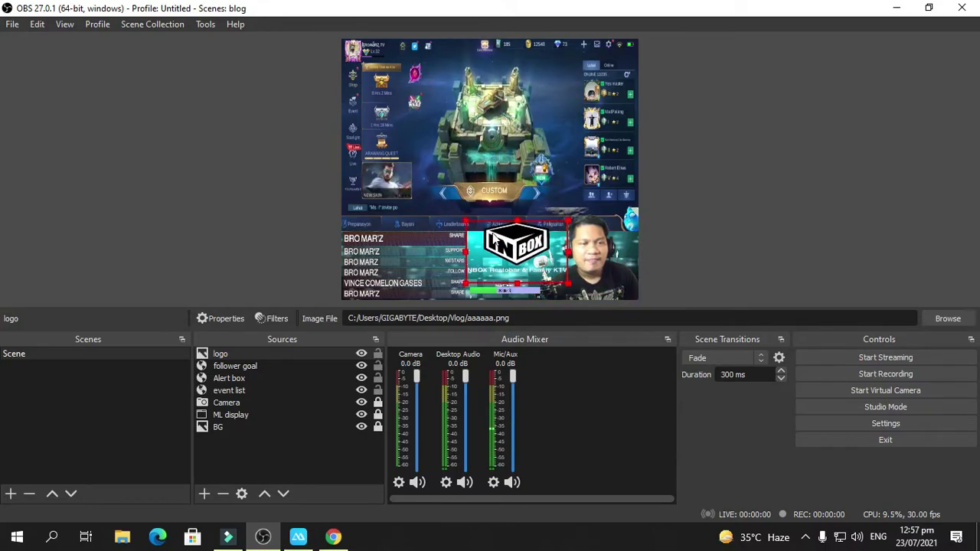
{"action": "left_click_drag", "start_coordinate": [466, 222], "coordinate": [490, 262]}
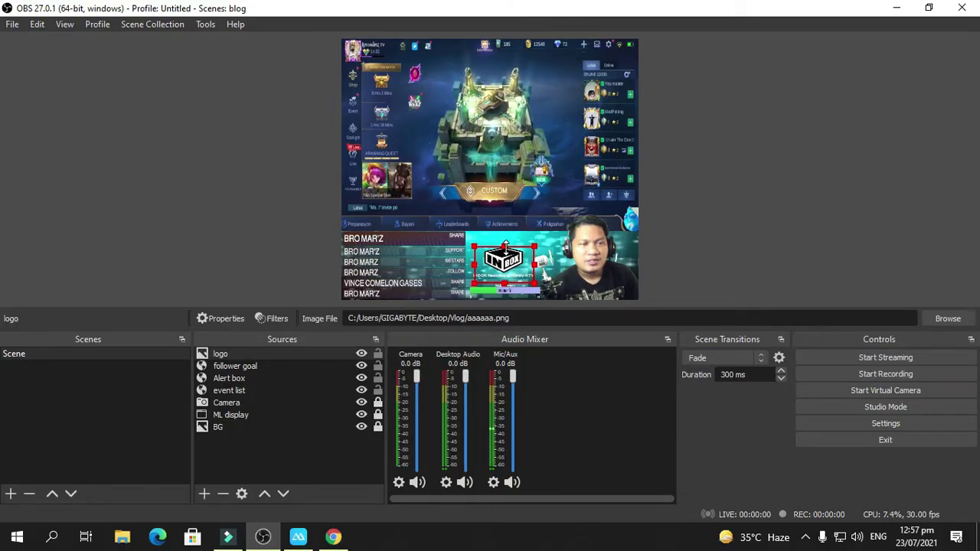
{"action": "left_click_drag", "start_coordinate": [506, 246], "coordinate": [505, 230]}
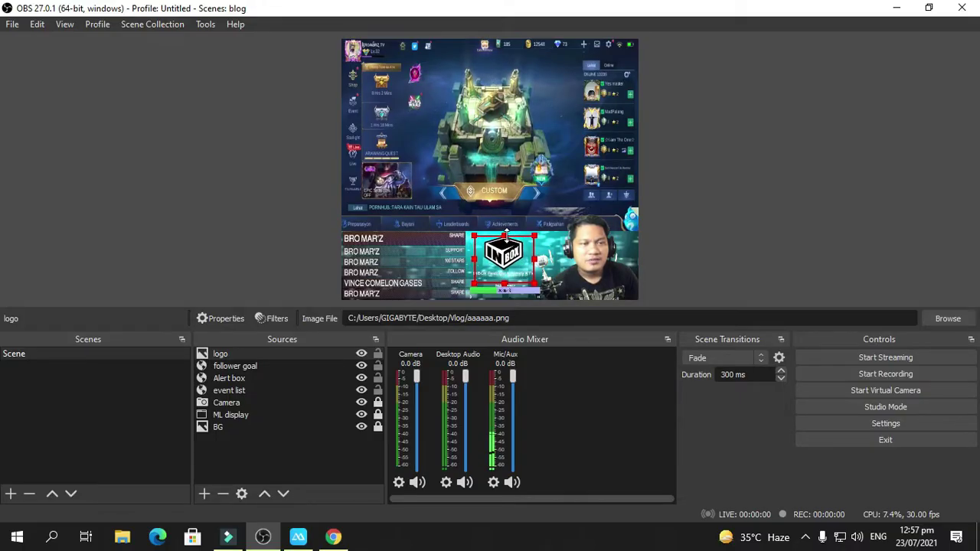
{"action": "left_click", "coordinate": [242, 219]}
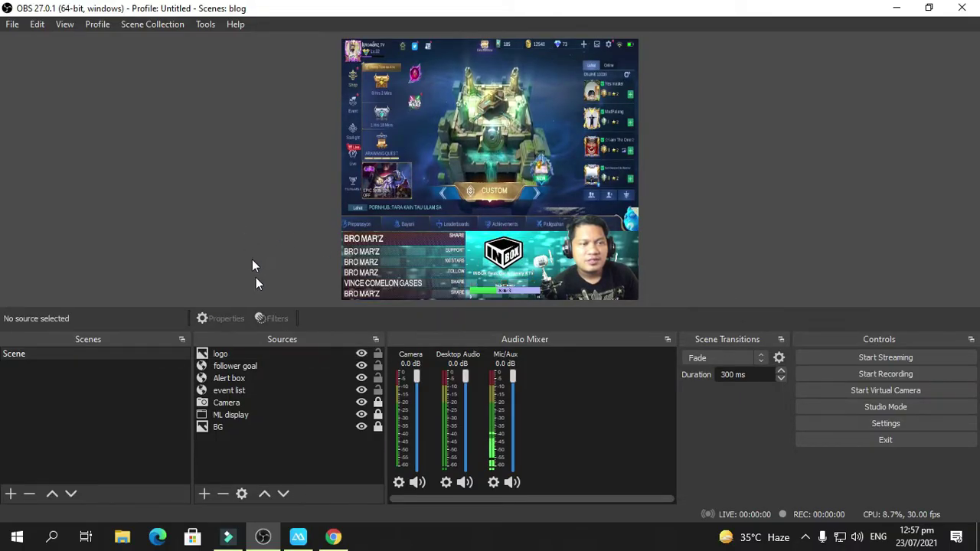
- Add a Color Correction filter with its default name to the BG source
{"action": "left_click", "coordinate": [243, 427]}
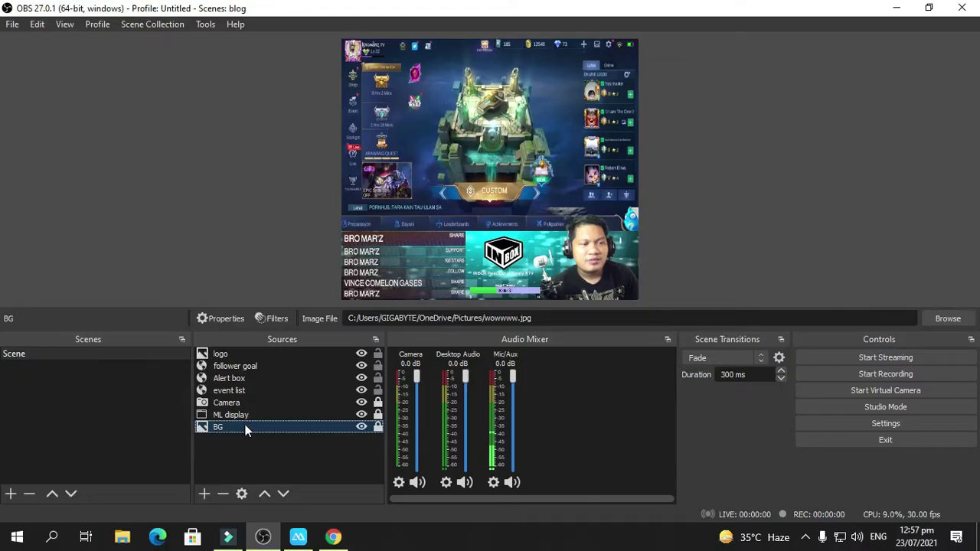
{"action": "right_click", "coordinate": [245, 429]}
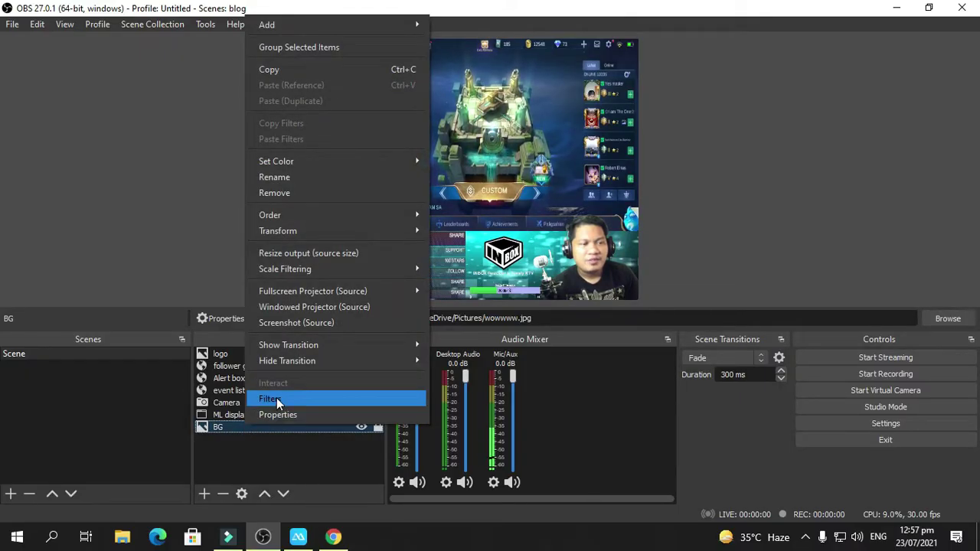
{"action": "left_click", "coordinate": [276, 399]}
{"action": "right_click", "coordinate": [276, 328]}
{"action": "mouse_move", "coordinate": [342, 338]}
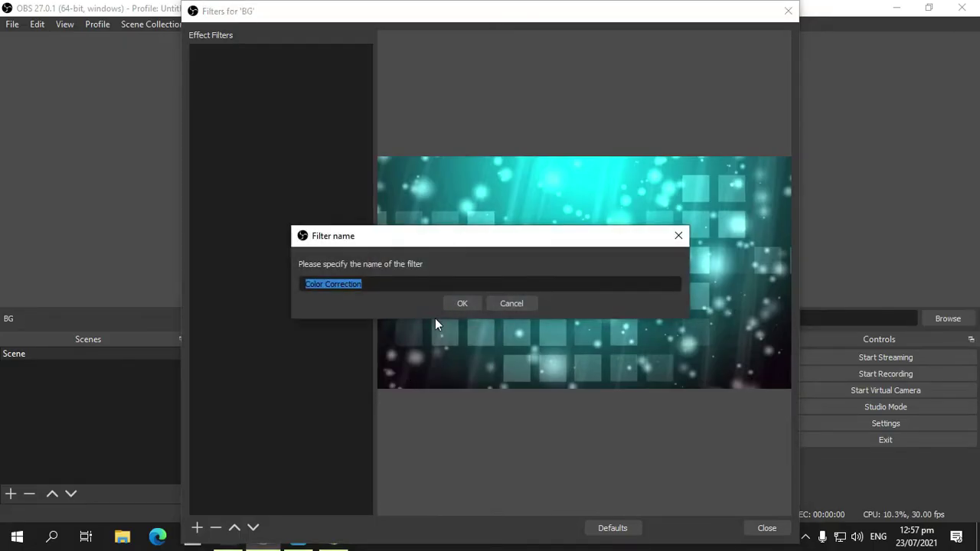
{"action": "left_click", "coordinate": [460, 304]}
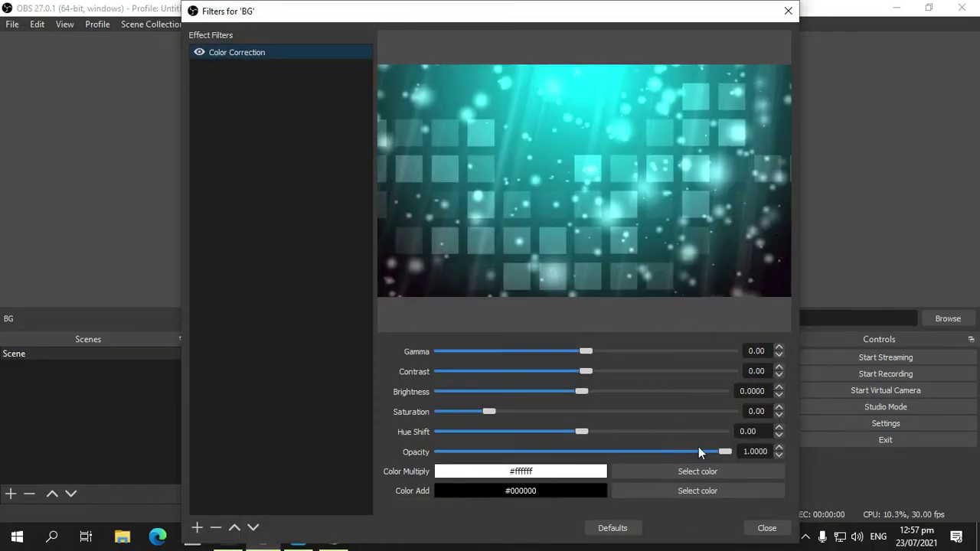
- Lower the BG color correction's opacity to 0.5960 and close the filter settings
{"action": "left_click_drag", "start_coordinate": [728, 452], "coordinate": [613, 453]}
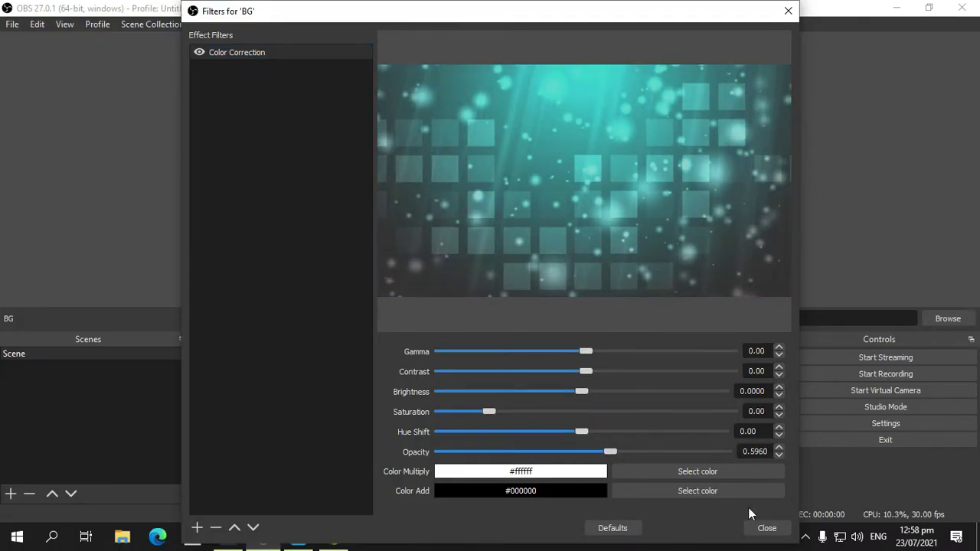
{"action": "left_click", "coordinate": [788, 10]}
{"action": "left_click", "coordinate": [276, 141]}
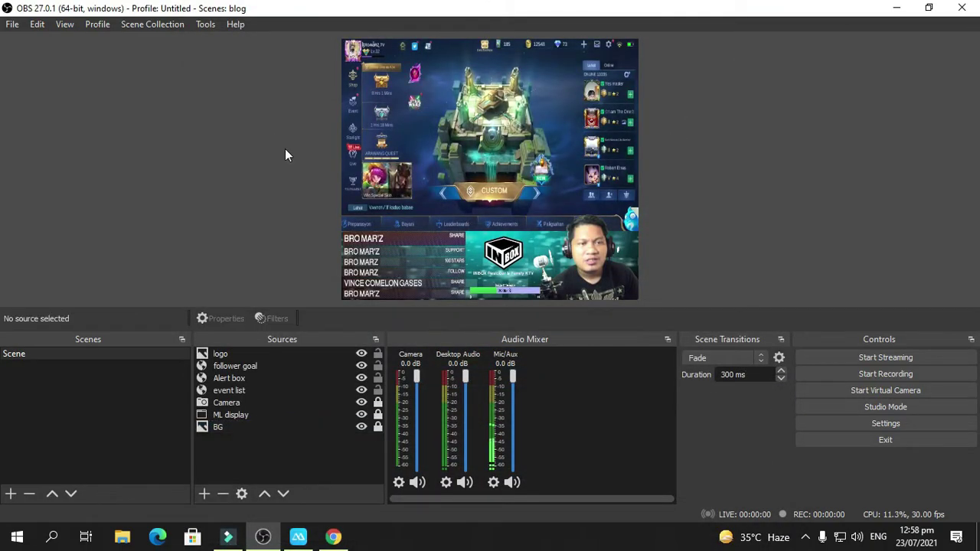
{"action": "left_click", "coordinate": [506, 260]}
{"action": "left_click", "coordinate": [228, 211]}
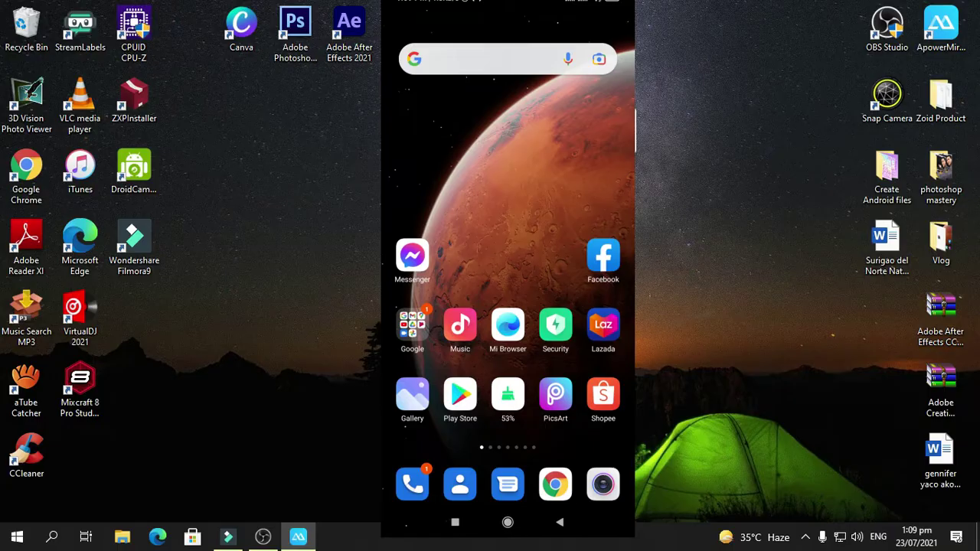
{"action": "left_click", "coordinate": [555, 484]}
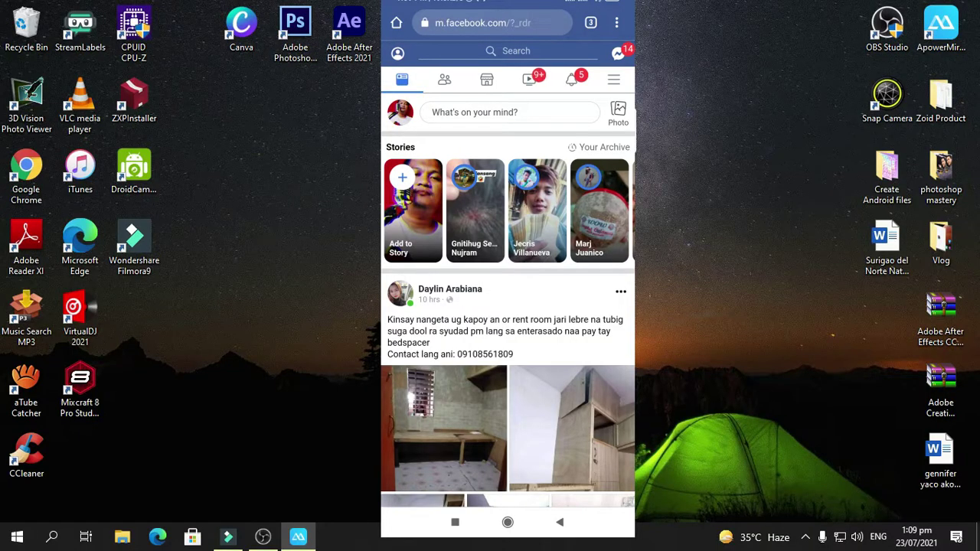
{"action": "scroll", "coordinate": [508, 306], "scroll_direction": "down", "scroll_amount": 1}
{"action": "scroll", "coordinate": [508, 306], "scroll_direction": "up", "scroll_amount": 1}
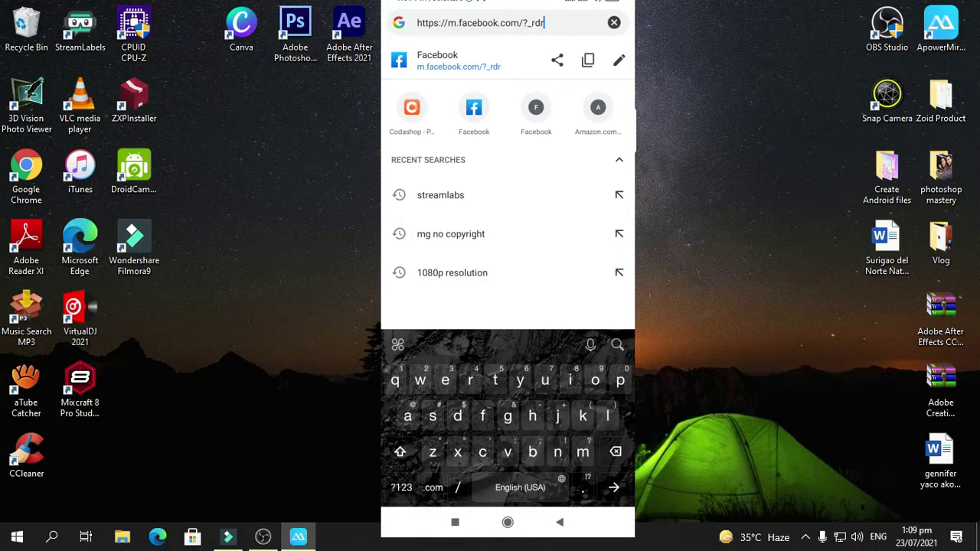
{"action": "left_click", "coordinate": [447, 23]}
{"action": "left_click", "coordinate": [455, 23]}
{"action": "left_click", "coordinate": [615, 452]}
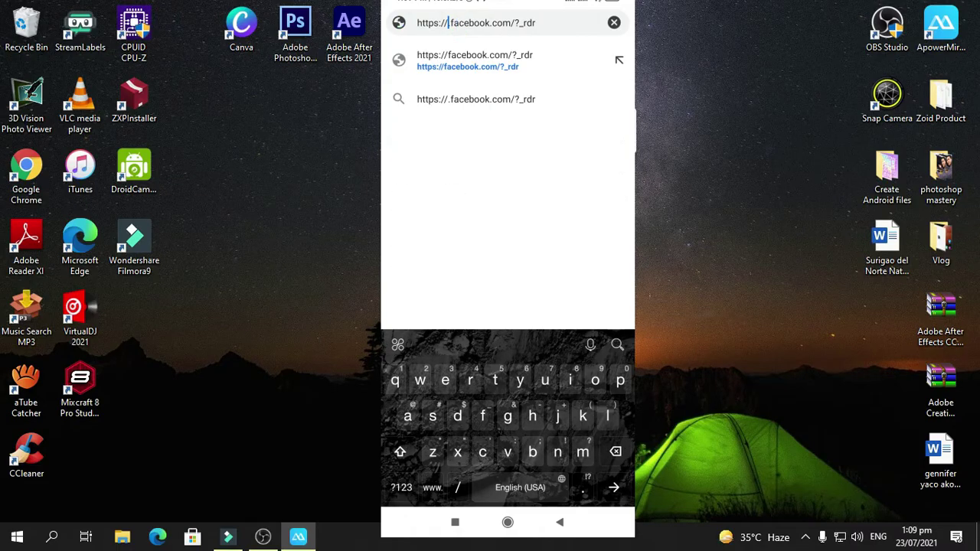
{"action": "type", "text": "web."}
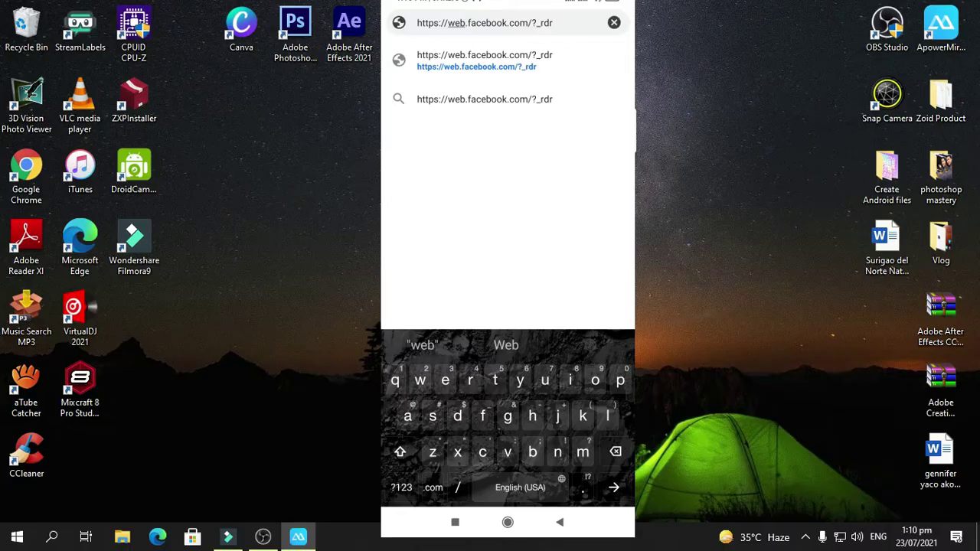
{"action": "key", "text": "Return"}
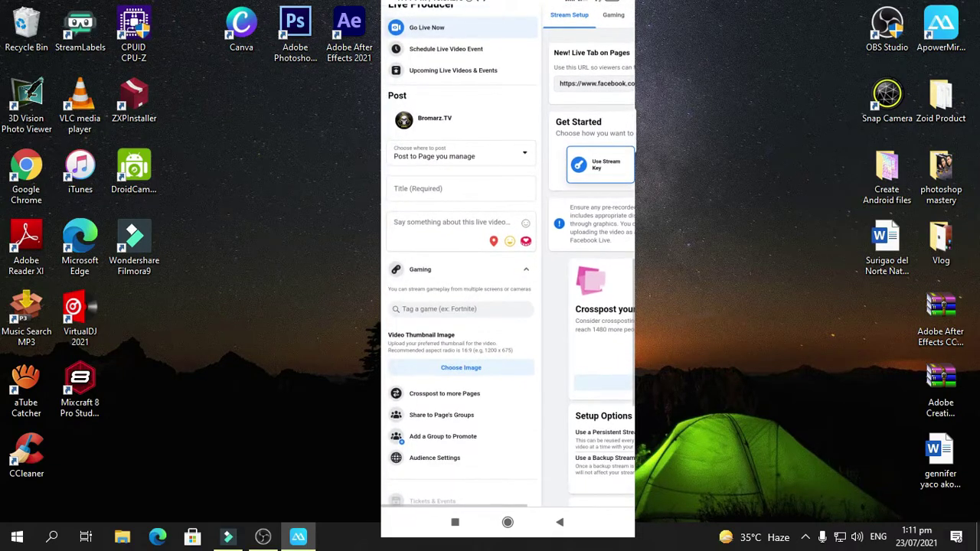
- Enter "Streaming tutorials" as the live video's required title in Facebook Live Producer
{"action": "left_click", "coordinate": [460, 188]}
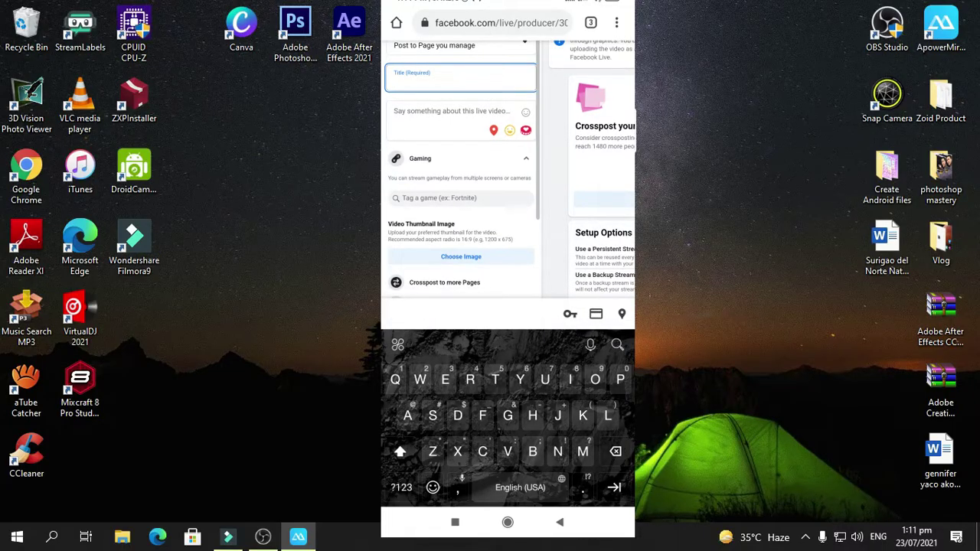
{"action": "type", "text": "T"}
{"action": "key", "text": "BackSpace"}
{"action": "type", "text": "Streakingv"}
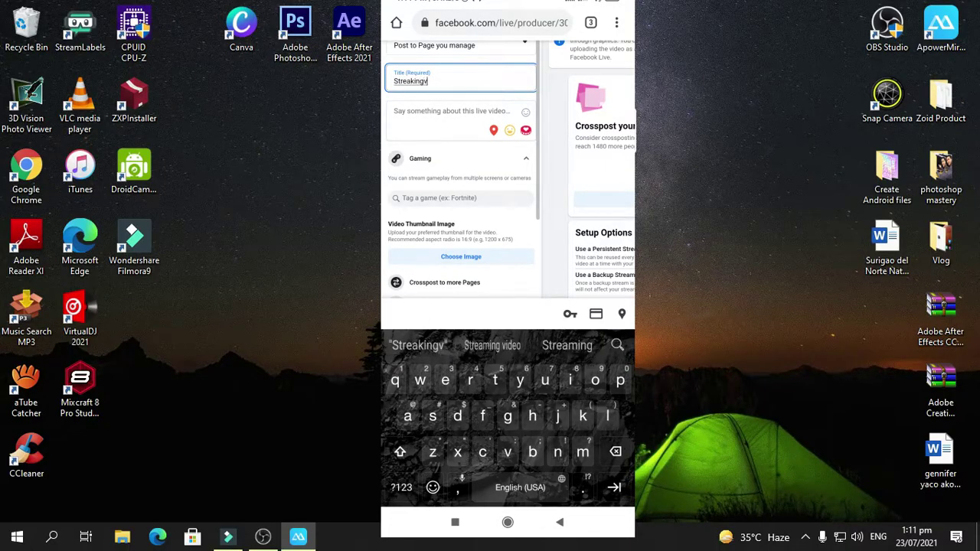
{"action": "type", "text": "tolutori"}
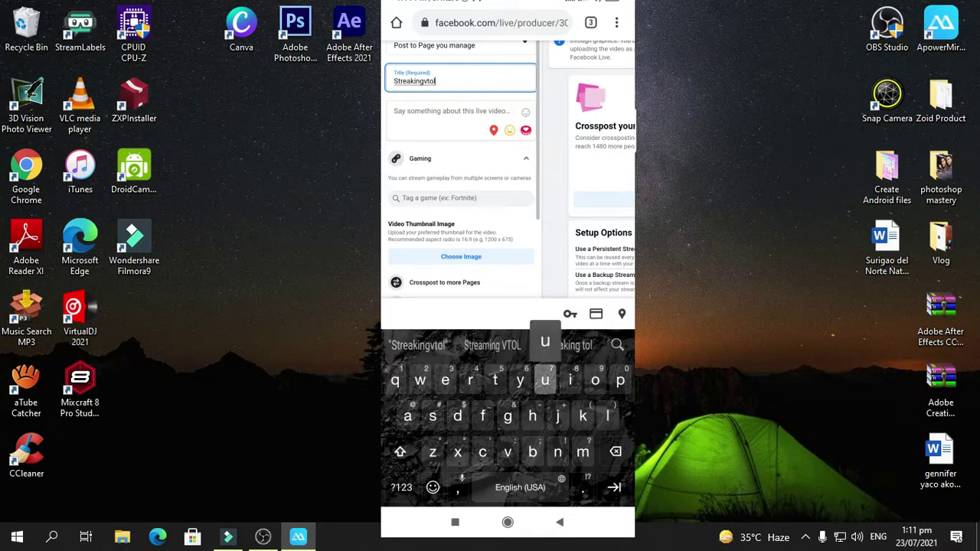
{"action": "key", "text": "BackSpace"}
{"action": "key", "text": "BackSpace"}
{"action": "key", "text": "BackSpace"}
{"action": "key", "text": "BackSpace"}
{"action": "key", "text": "BackSpace"}
{"action": "key", "text": "BackSpace"}
{"action": "key", "text": "BackSpace"}
{"action": "key", "text": "BackSpace"}
{"action": "key", "text": "BackSpace"}
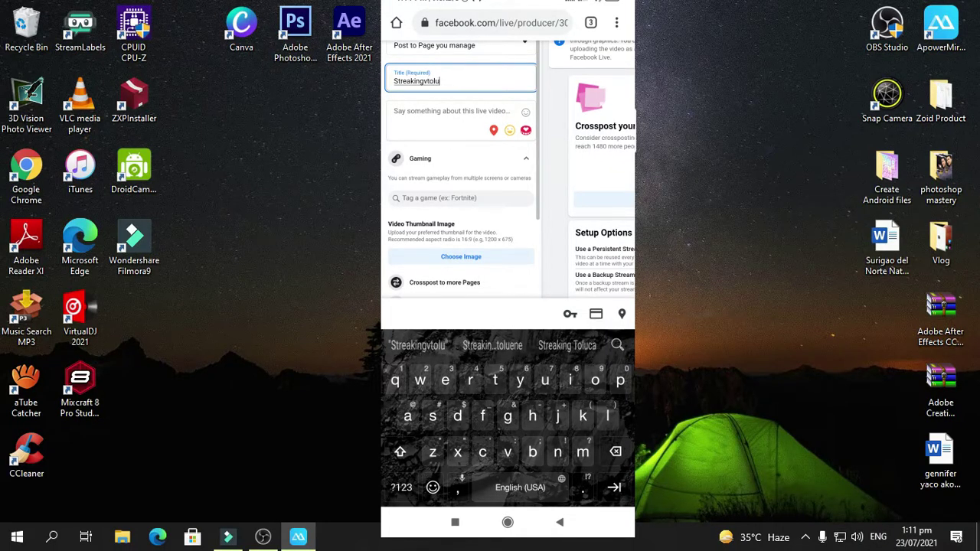
{"action": "key", "text": "BackSpace"}
{"action": "key", "text": "BackSpace"}
{"action": "key", "text": "BackSpace"}
{"action": "key", "text": "BackSpace"}
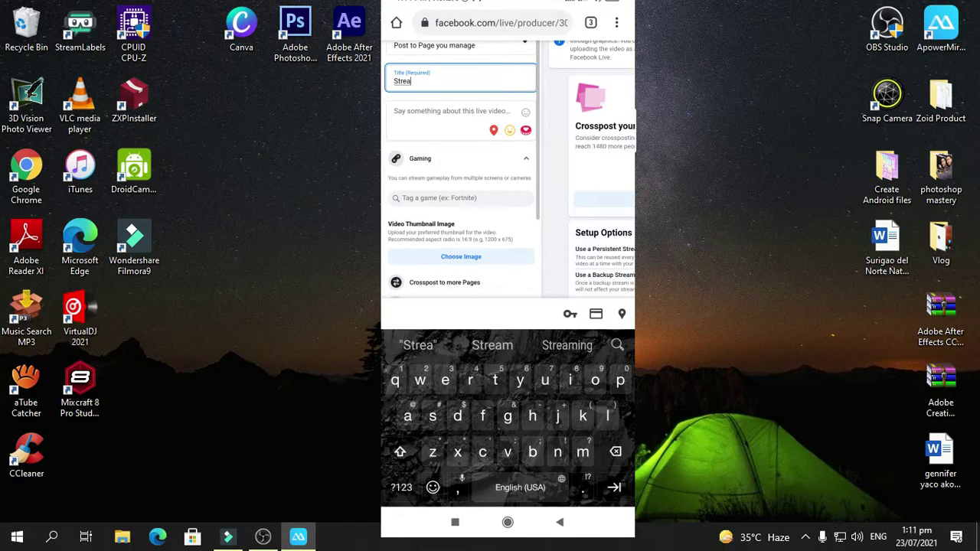
{"action": "type", "text": "ming "}
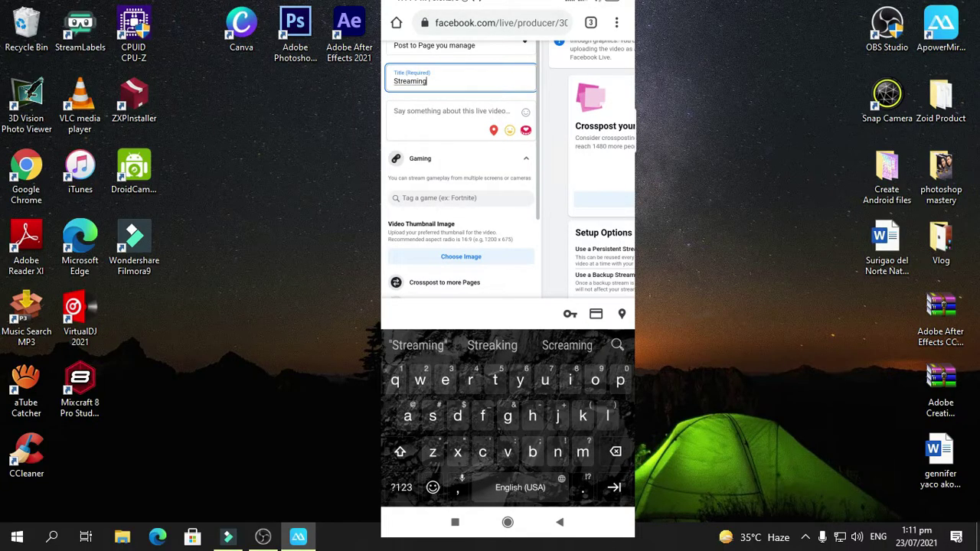
{"action": "type", "text": "tutorials"}
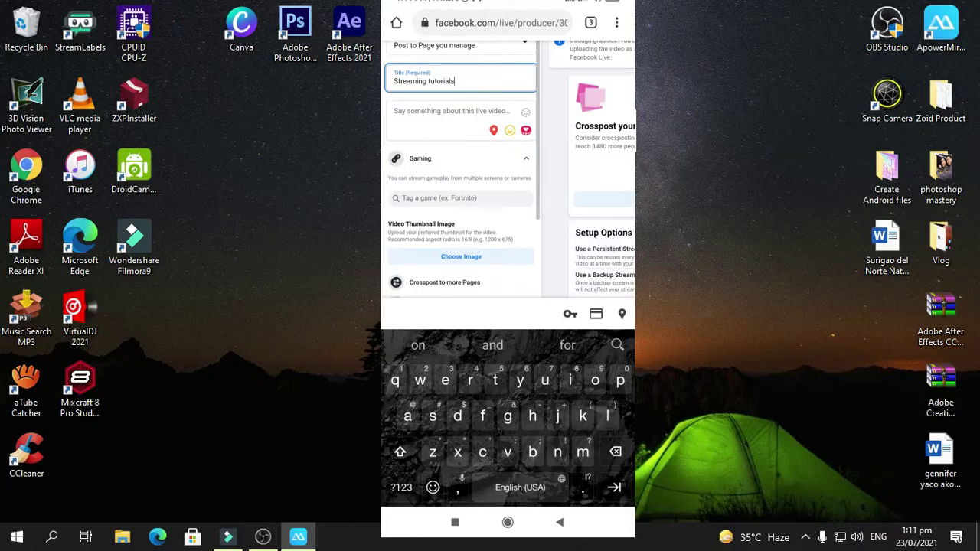
- Shorten the live video's title to "Streaming tutorial" and enter the description "Please follow and share.. Subscribe please"
{"action": "key", "text": "BackSpace"}
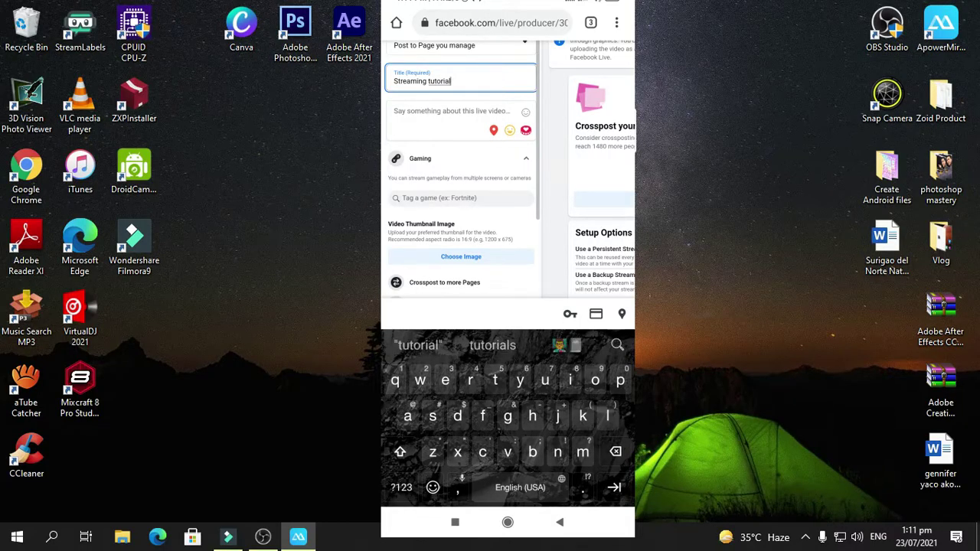
{"action": "key", "text": "Tab"}
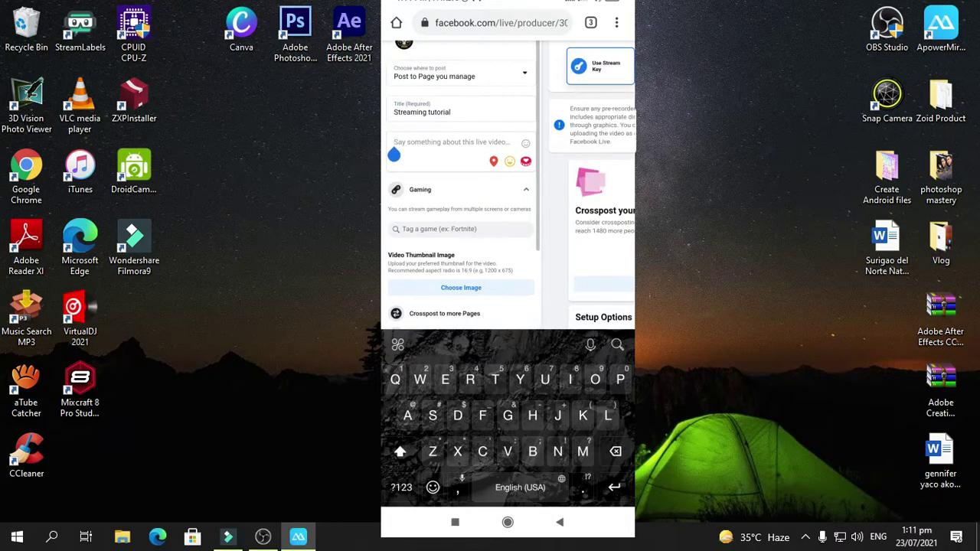
{"action": "type", "text": "Plea"}
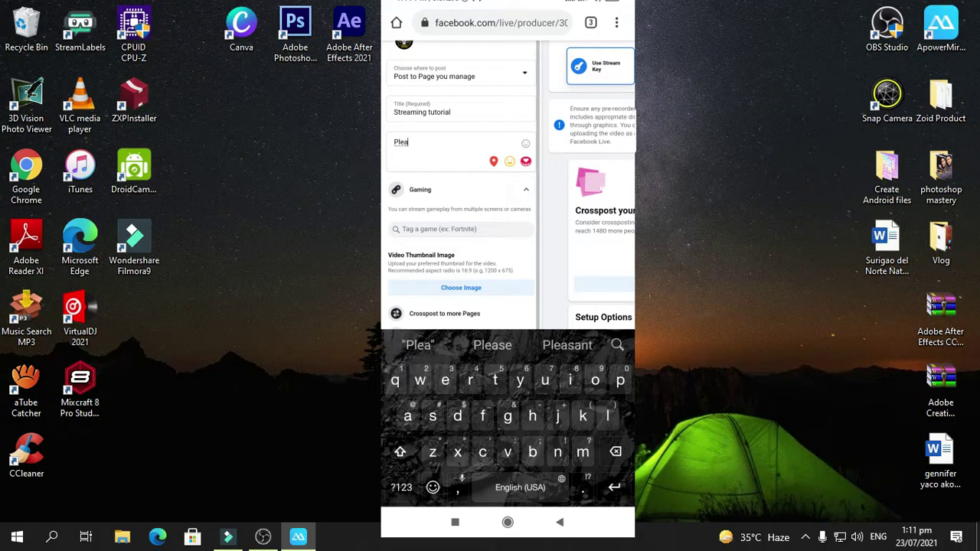
{"action": "type", "text": "se fo"}
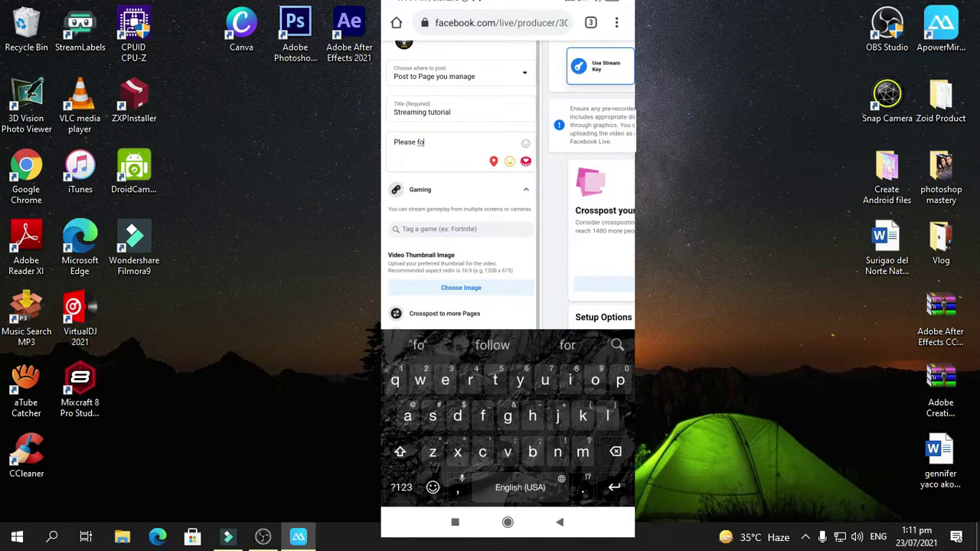
{"action": "type", "text": "llow and "}
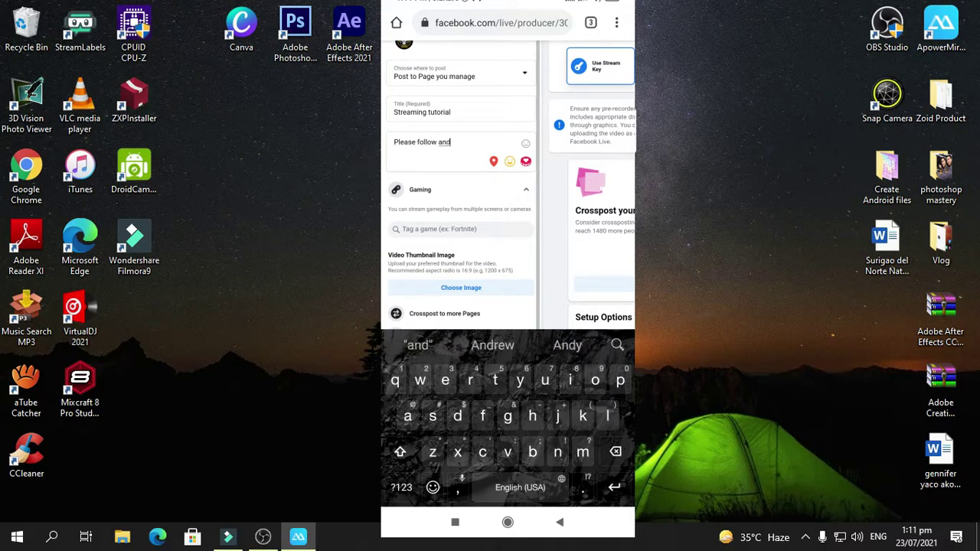
{"action": "type", "text": "sh"}
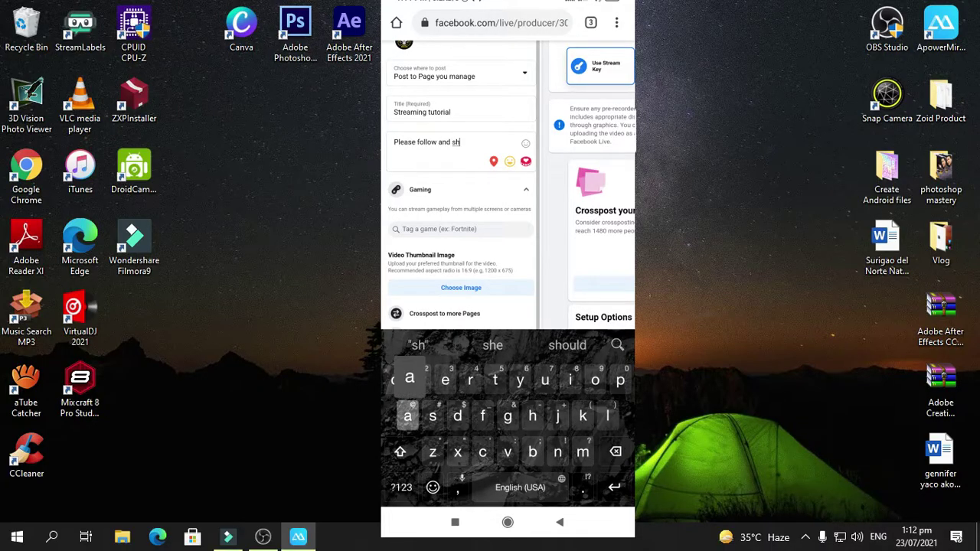
{"action": "type", "text": "are.. "}
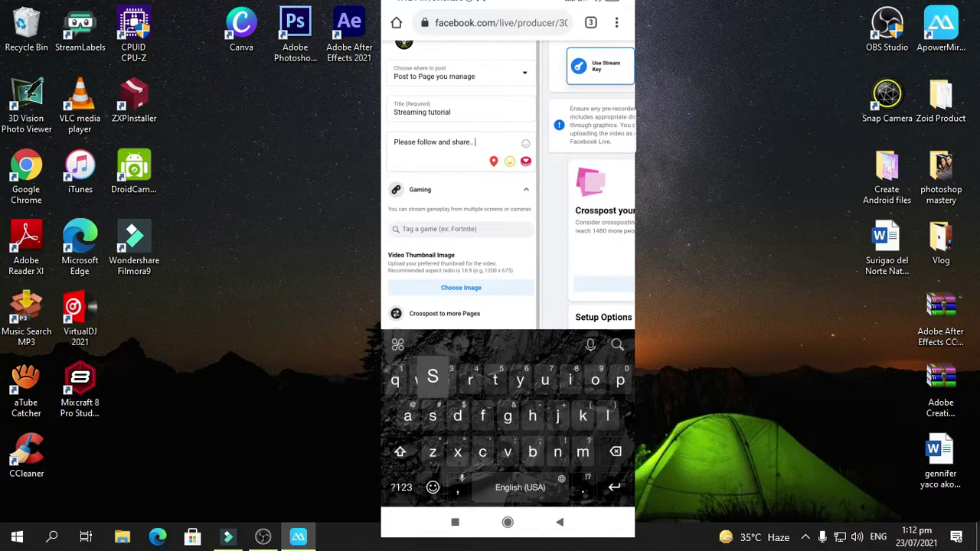
{"action": "type", "text": "Subscribe pl"}
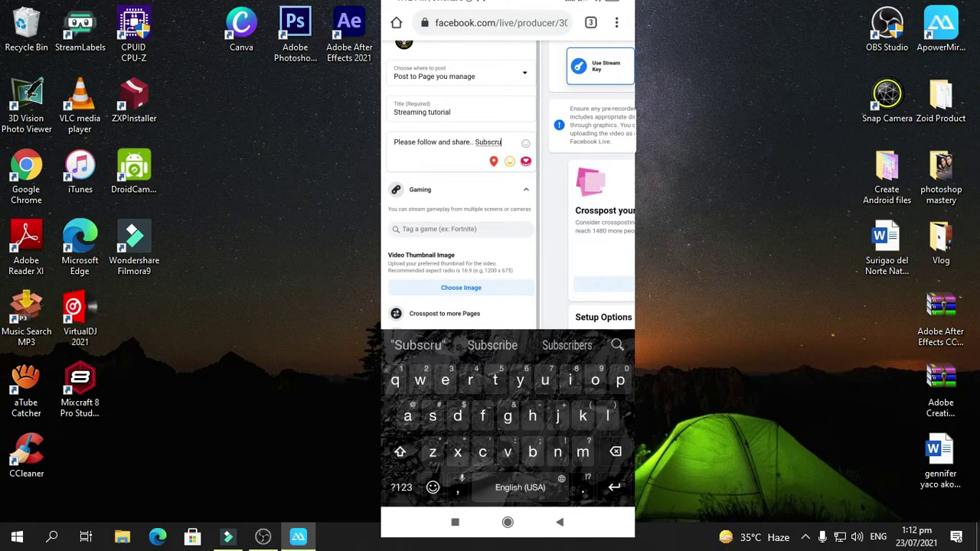
{"action": "type", "text": "ease"}
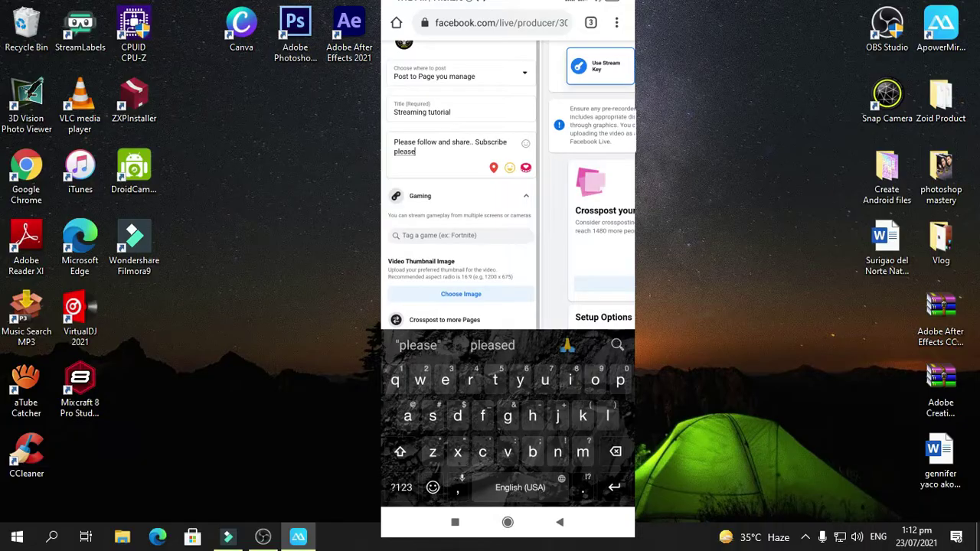
- Tag the live video with the game "Mobile Legends" in the Gaming section
{"action": "scroll", "coordinate": [462, 185], "scroll_direction": "down", "scroll_amount": 1}
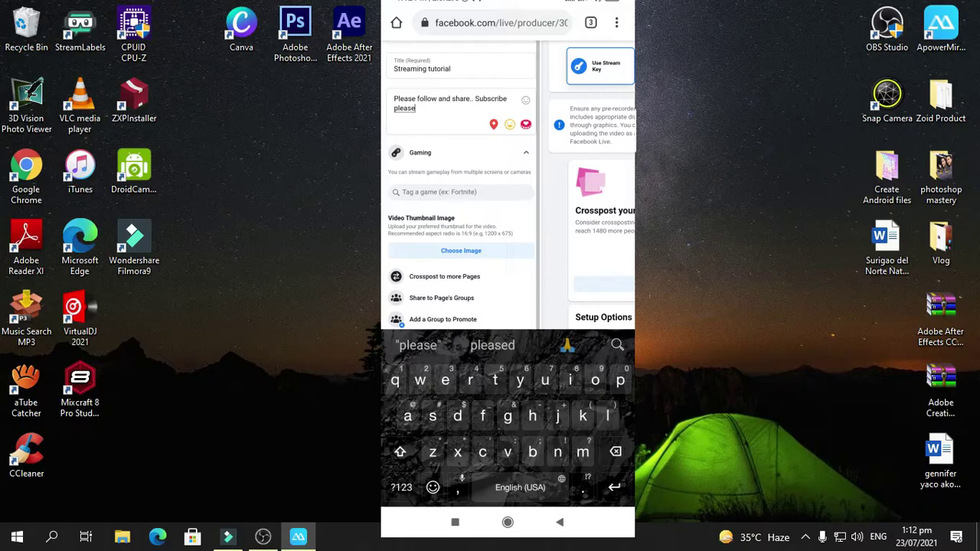
{"action": "left_click", "coordinate": [440, 191]}
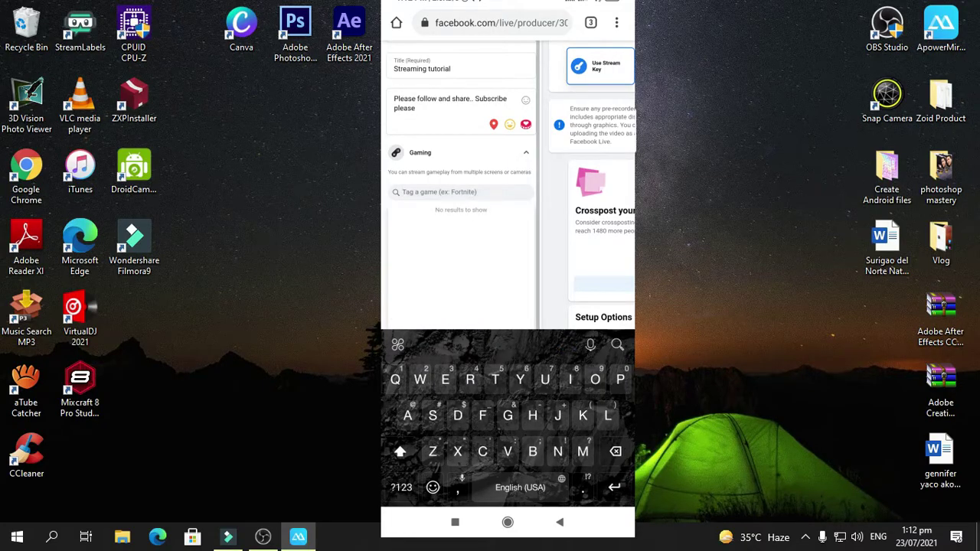
{"action": "type", "text": "Mo"}
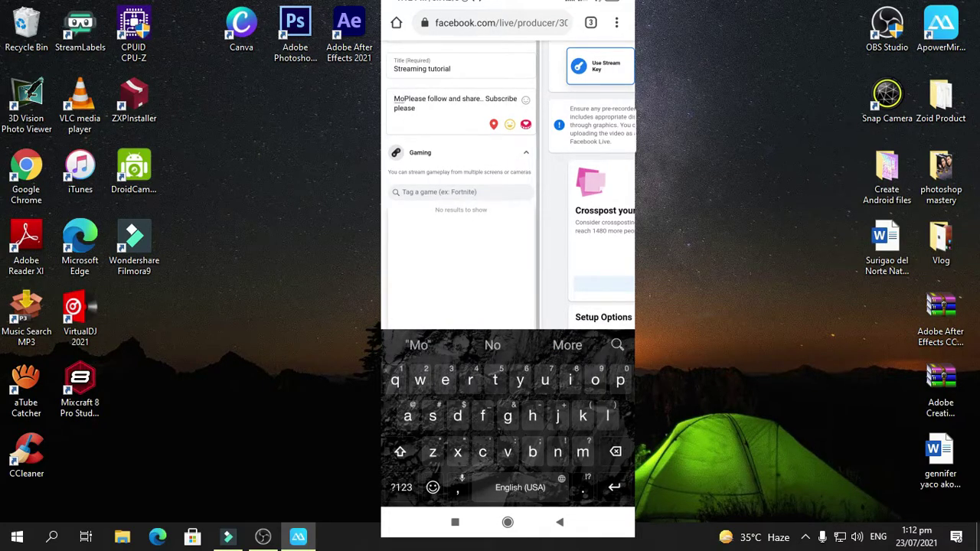
{"action": "key", "text": "BackSpace"}
{"action": "key", "text": "BackSpace"}
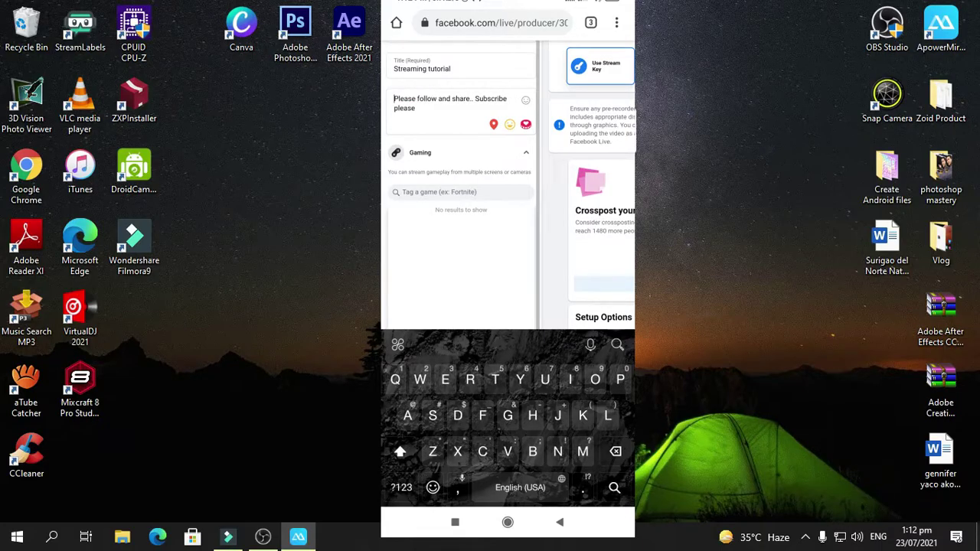
{"action": "type", "text": "Mobile Legends"}
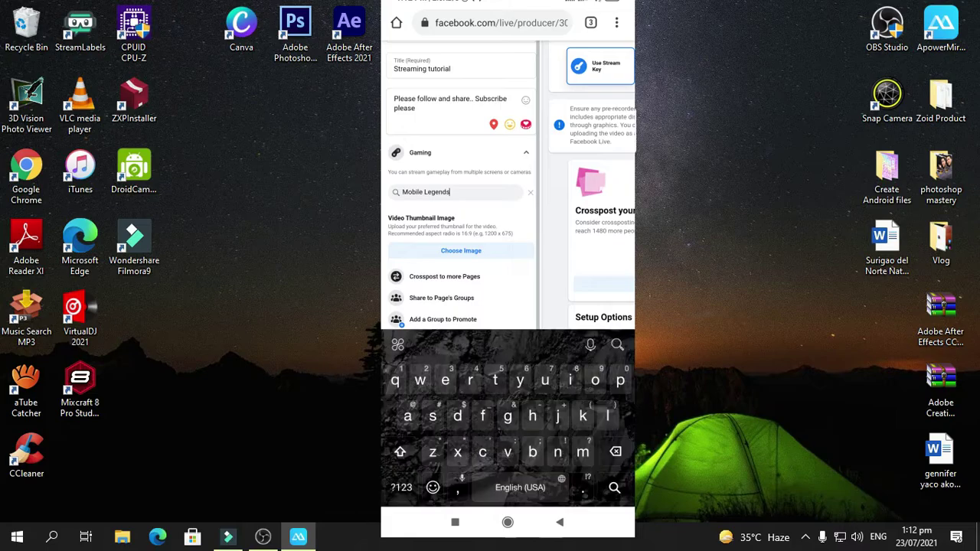
- Set the green BROMARZ.TV logo picture from the phone's gallery as the video thumbnail image
{"action": "scroll", "coordinate": [509, 186], "scroll_direction": "right", "scroll_amount": 3}
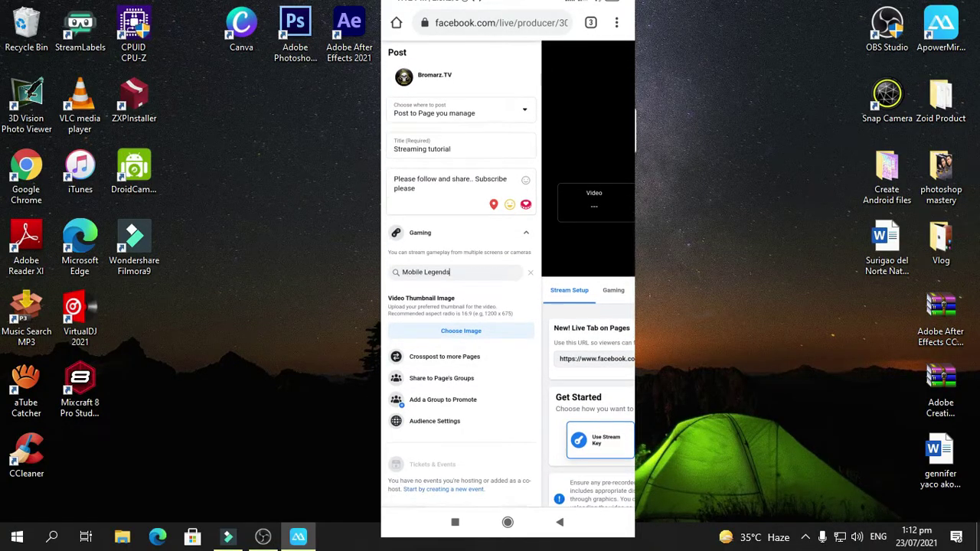
{"action": "left_click", "coordinate": [461, 331]}
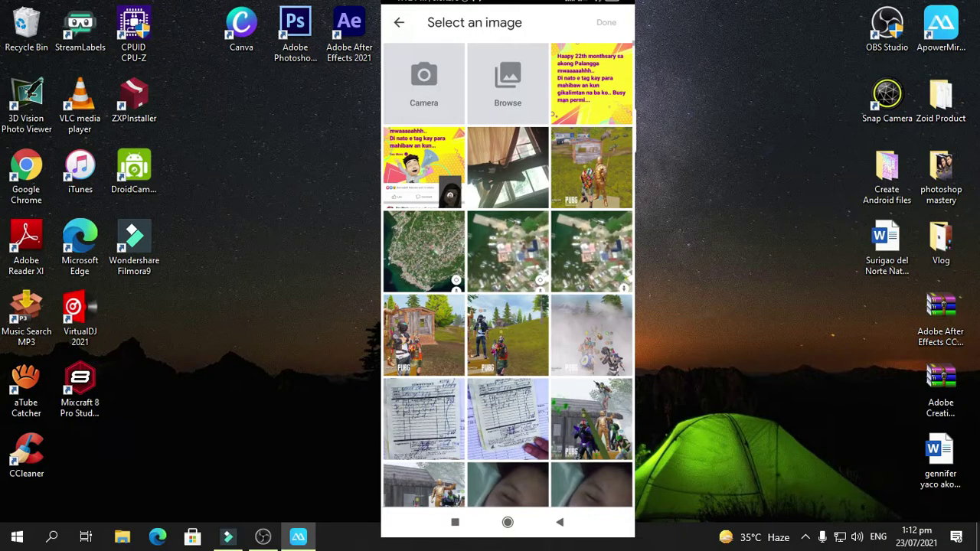
{"action": "scroll", "coordinate": [508, 306], "scroll_direction": "down", "scroll_amount": 5}
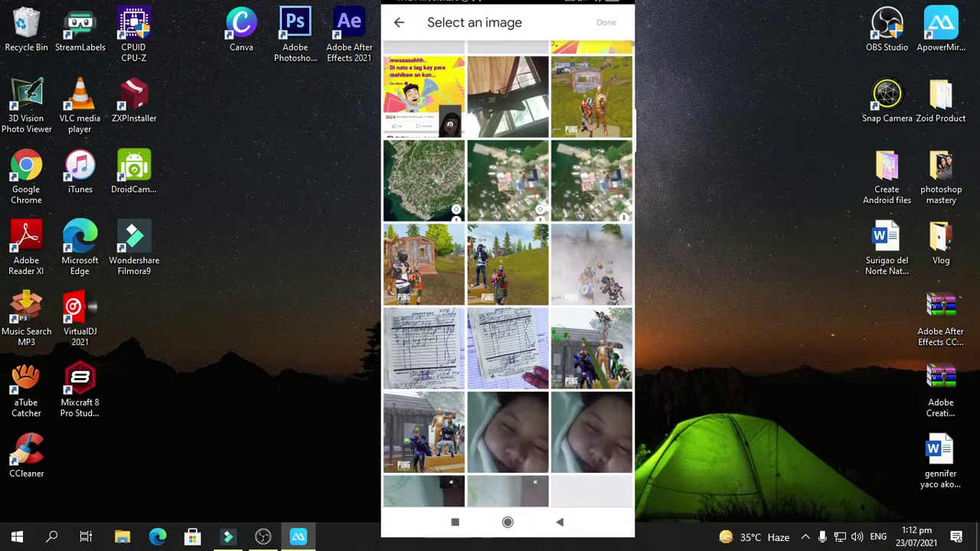
{"action": "scroll", "coordinate": [508, 307], "scroll_direction": "down", "scroll_amount": 3}
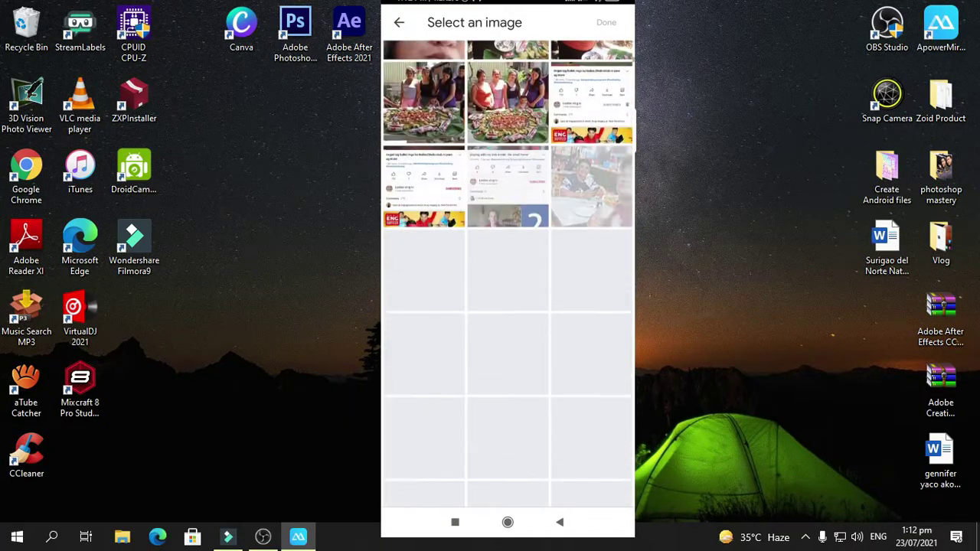
{"action": "scroll", "coordinate": [508, 306], "scroll_direction": "down", "scroll_amount": 5}
{"action": "scroll", "coordinate": [508, 306], "scroll_direction": "down", "scroll_amount": 3}
{"action": "scroll", "coordinate": [508, 306], "scroll_direction": "down", "scroll_amount": 5}
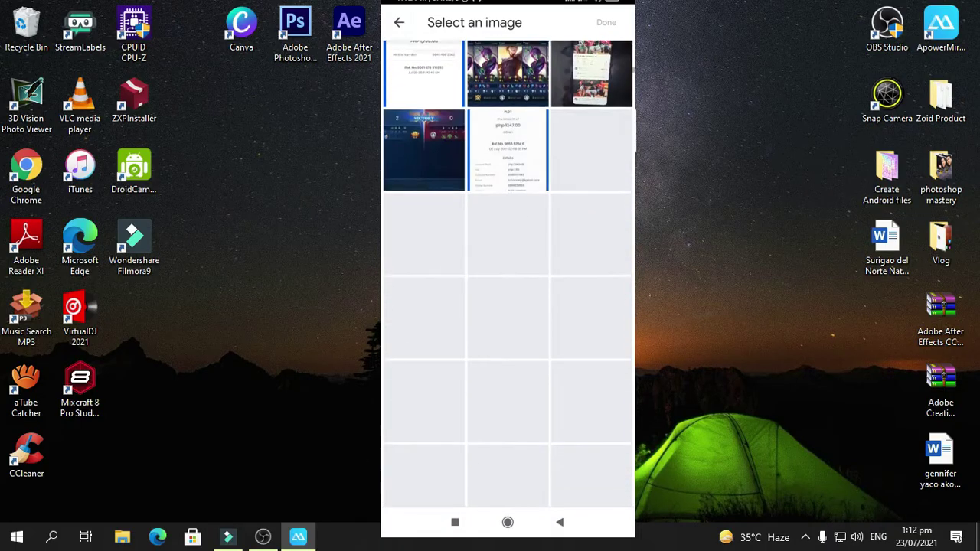
{"action": "scroll", "coordinate": [507, 306], "scroll_direction": "down", "scroll_amount": 3}
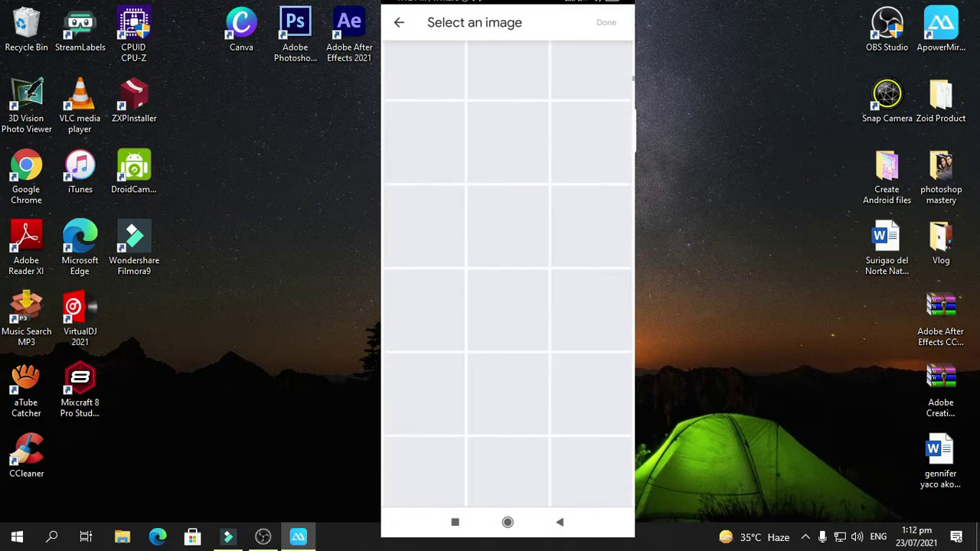
{"action": "scroll", "coordinate": [508, 306], "scroll_direction": "up", "scroll_amount": 3}
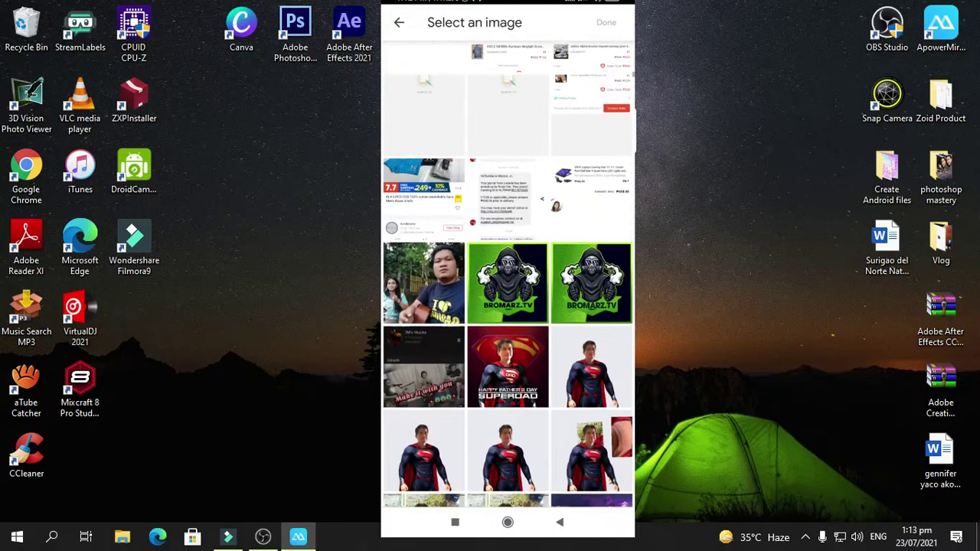
{"action": "left_click", "coordinate": [508, 283]}
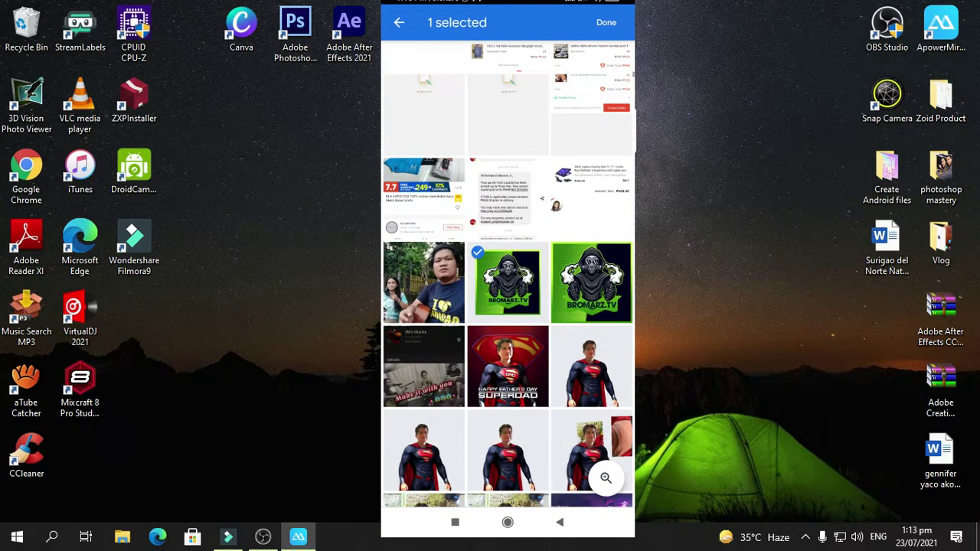
{"action": "left_click", "coordinate": [605, 22]}
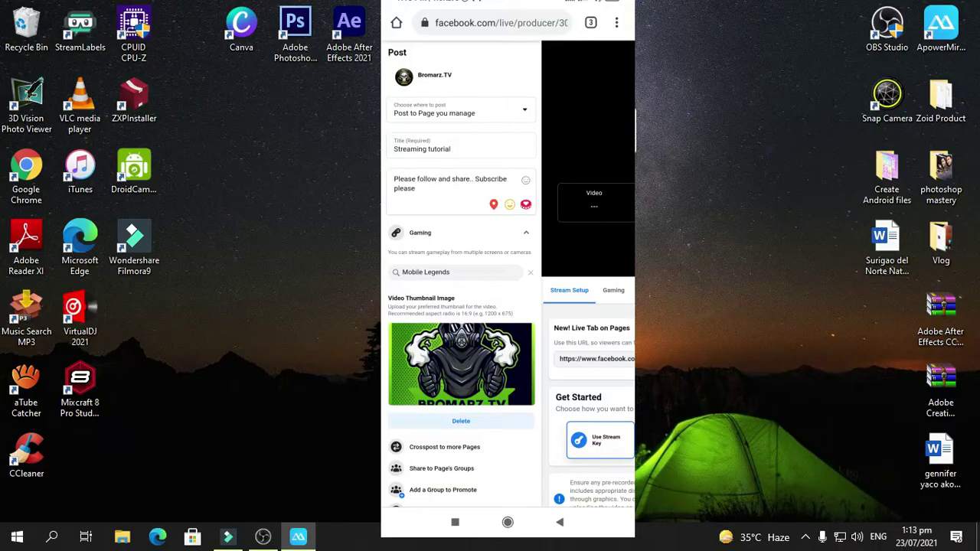
- Examine the stream preview area, Setup Options, Stars settings and Live Stream Setup details in Live Producer
{"action": "scroll", "coordinate": [508, 306], "scroll_direction": "right", "scroll_amount": 5}
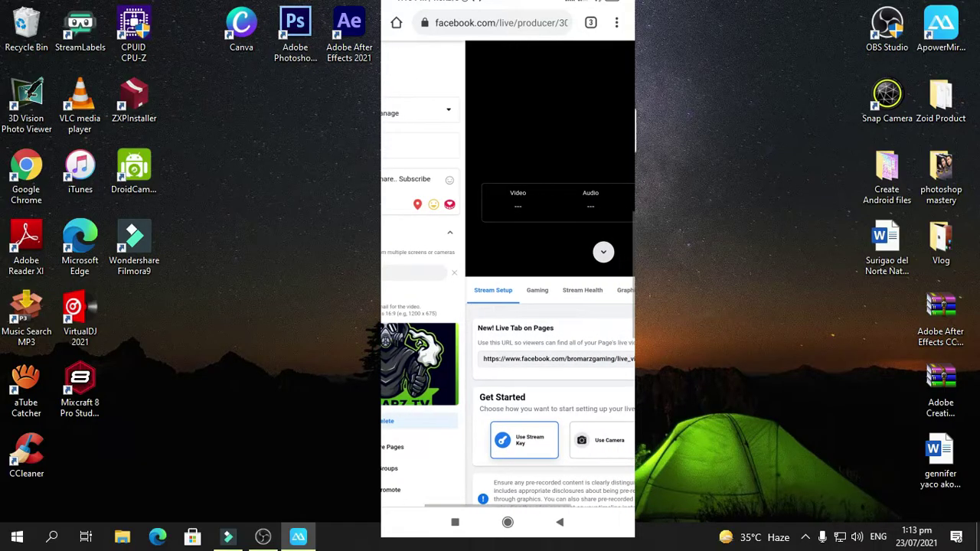
{"action": "scroll", "coordinate": [508, 306], "scroll_direction": "up", "scroll_amount": 2}
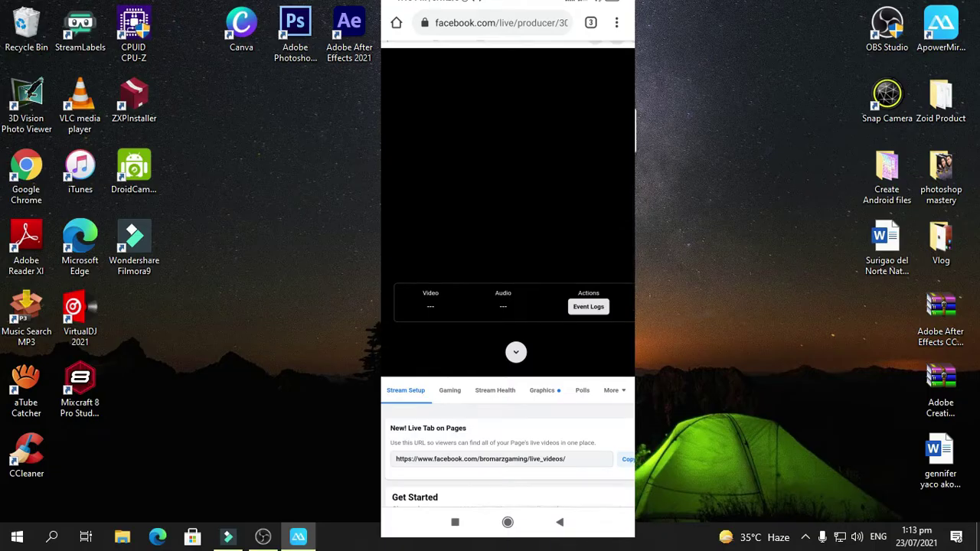
{"action": "scroll", "coordinate": [507, 307], "scroll_direction": "up", "scroll_amount": 4}
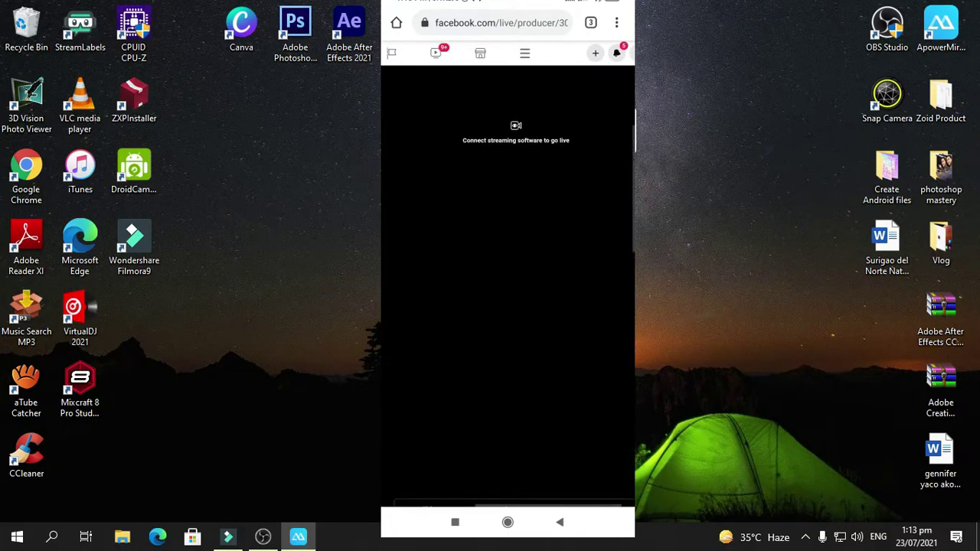
{"action": "scroll", "coordinate": [507, 306], "scroll_direction": "down", "scroll_amount": 5}
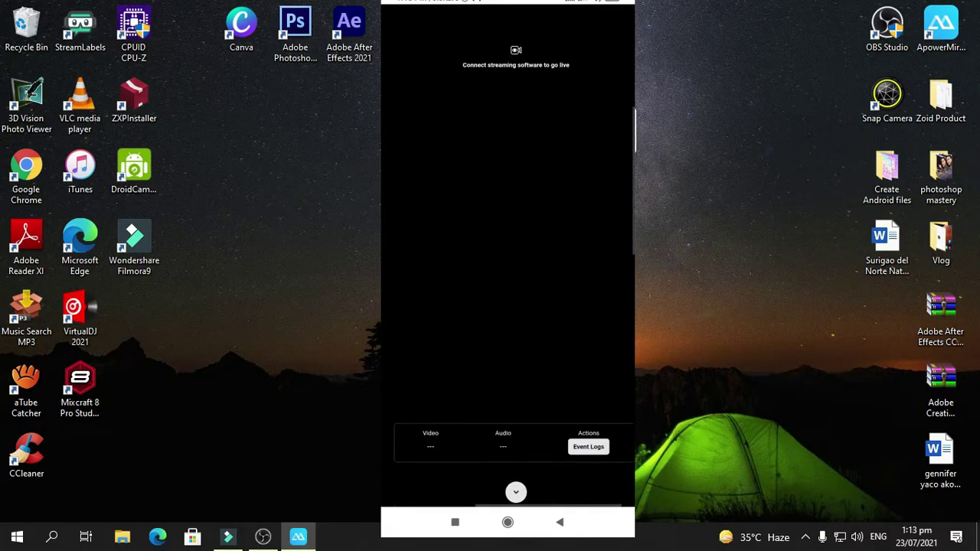
{"action": "scroll", "coordinate": [508, 306], "scroll_direction": "down", "scroll_amount": 10}
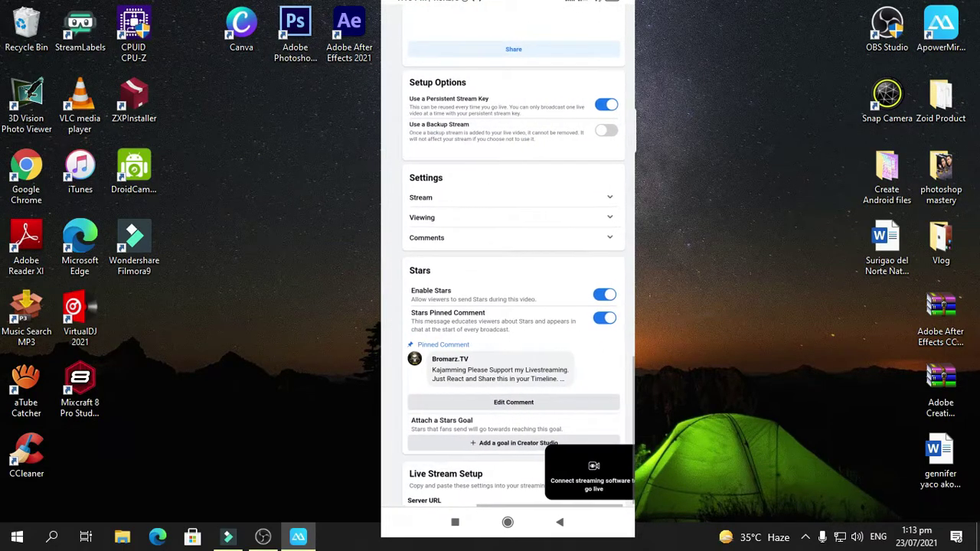
{"action": "scroll", "coordinate": [508, 306], "scroll_direction": "up", "scroll_amount": 2}
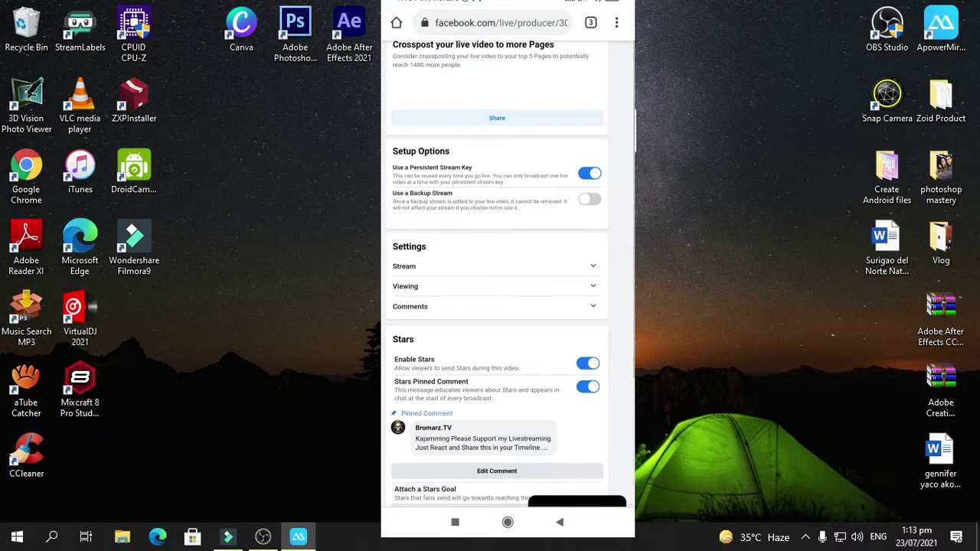
{"action": "scroll", "coordinate": [507, 274], "scroll_direction": "up", "scroll_amount": 1}
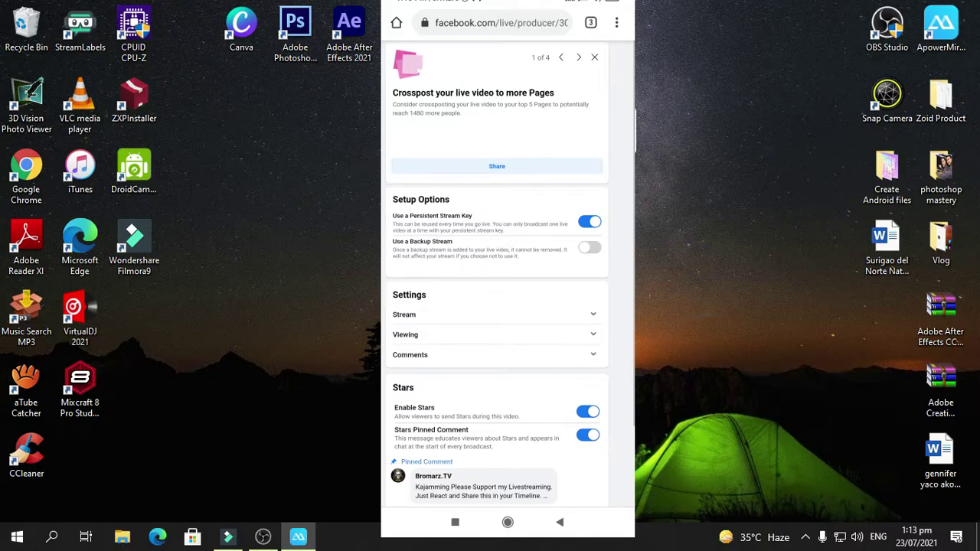
{"action": "scroll", "coordinate": [508, 273], "scroll_direction": "down", "scroll_amount": 5}
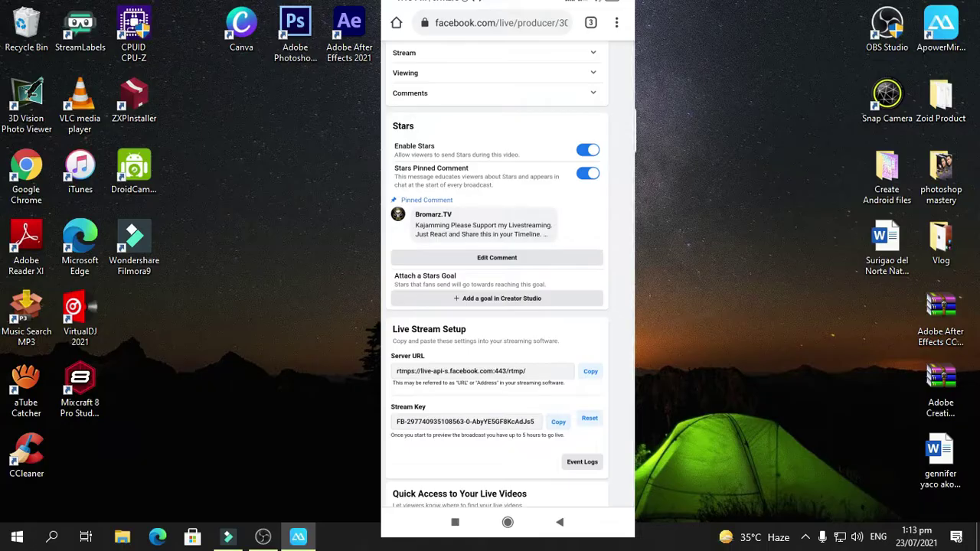
{"action": "scroll", "coordinate": [508, 276], "scroll_direction": "up", "scroll_amount": 3}
{"action": "scroll", "coordinate": [507, 275], "scroll_direction": "down", "scroll_amount": 3}
{"action": "scroll", "coordinate": [507, 256], "scroll_direction": "down", "scroll_amount": 3}
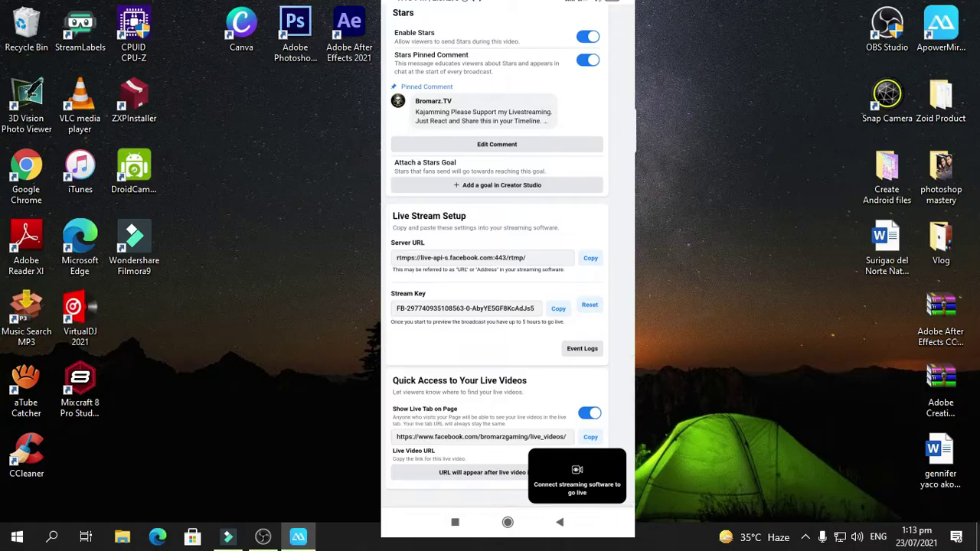
- Copy the persistent stream key from the Live Stream Setup section
{"action": "scroll", "coordinate": [507, 256], "scroll_direction": "up", "scroll_amount": 1}
{"action": "left_click", "coordinate": [559, 352]}
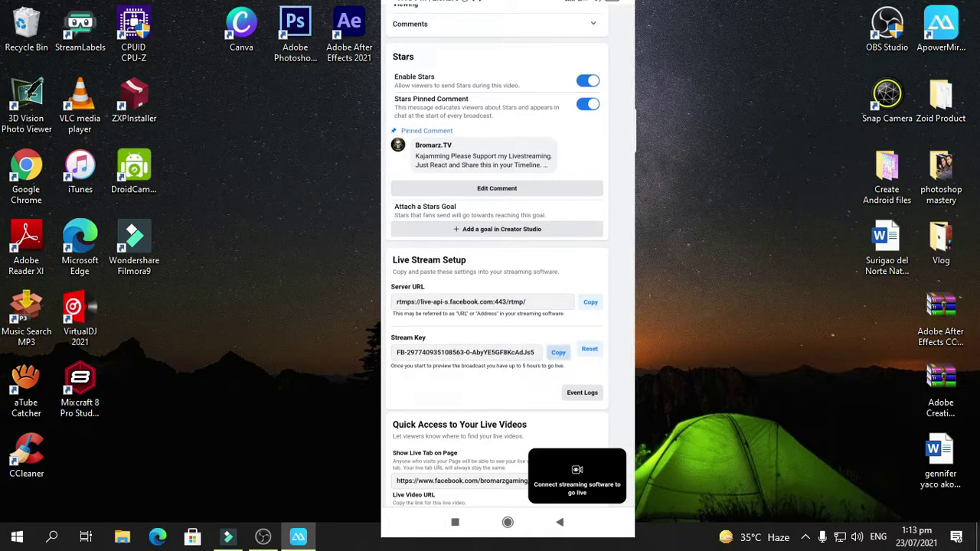
{"action": "scroll", "coordinate": [507, 256], "scroll_direction": "up", "scroll_amount": 1}
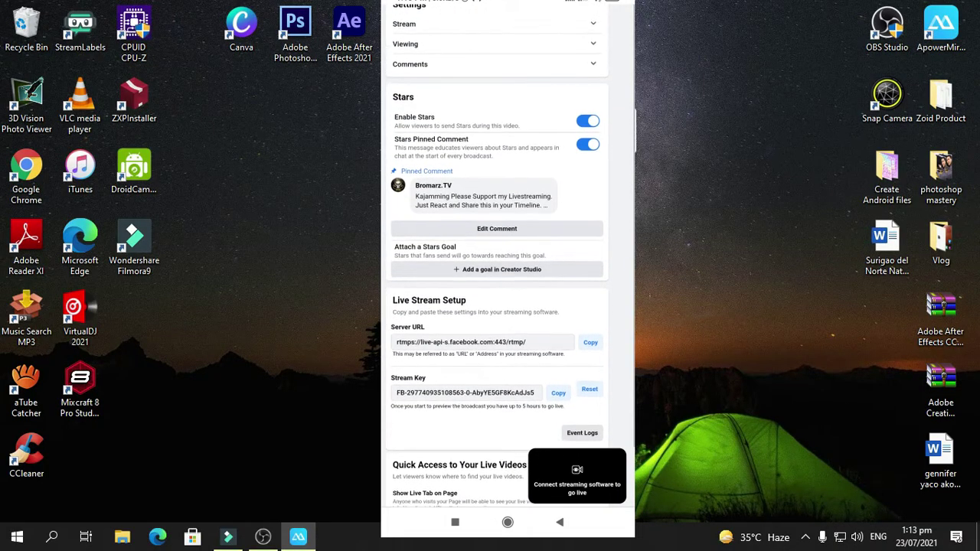
{"action": "scroll", "coordinate": [507, 256], "scroll_direction": "down", "scroll_amount": 2}
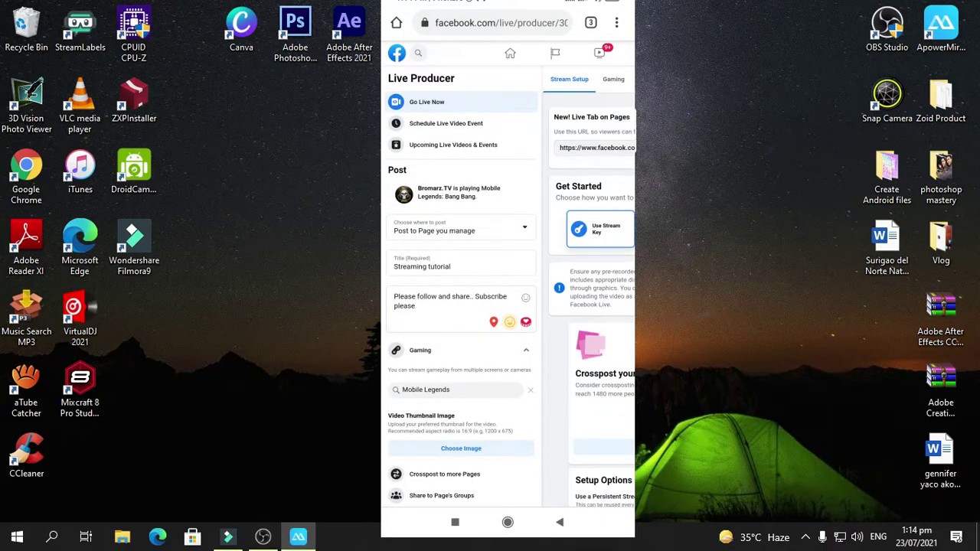
- Copy the Server URL from the Live Stream Setup section of Live Producer
{"action": "scroll", "coordinate": [508, 276], "scroll_direction": "down", "scroll_amount": 3}
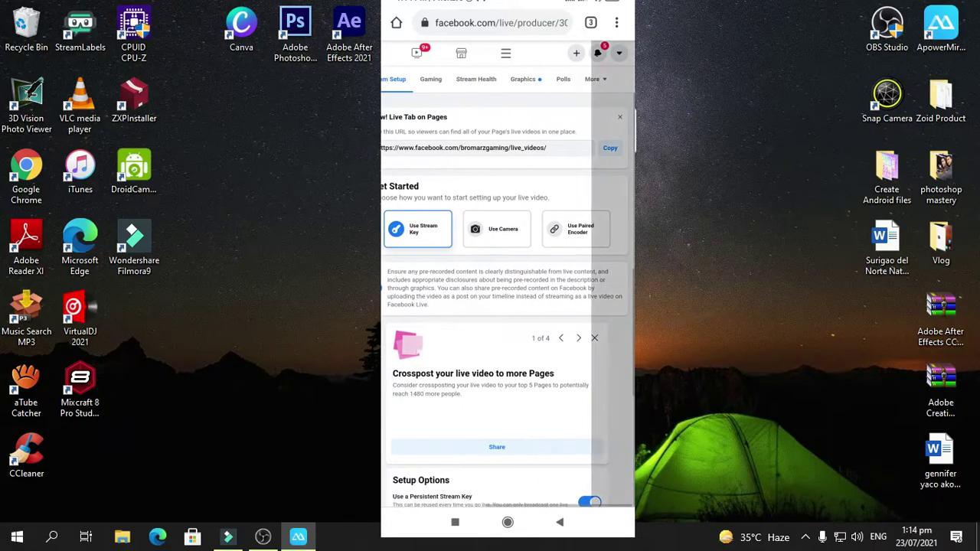
{"action": "scroll", "coordinate": [508, 276], "scroll_direction": "down", "scroll_amount": 2}
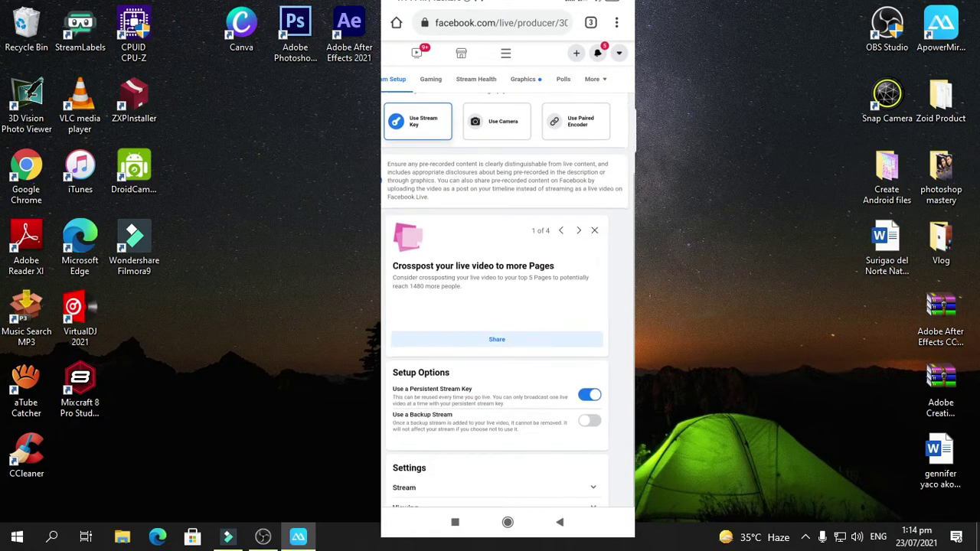
{"action": "scroll", "coordinate": [508, 299], "scroll_direction": "down", "scroll_amount": 3}
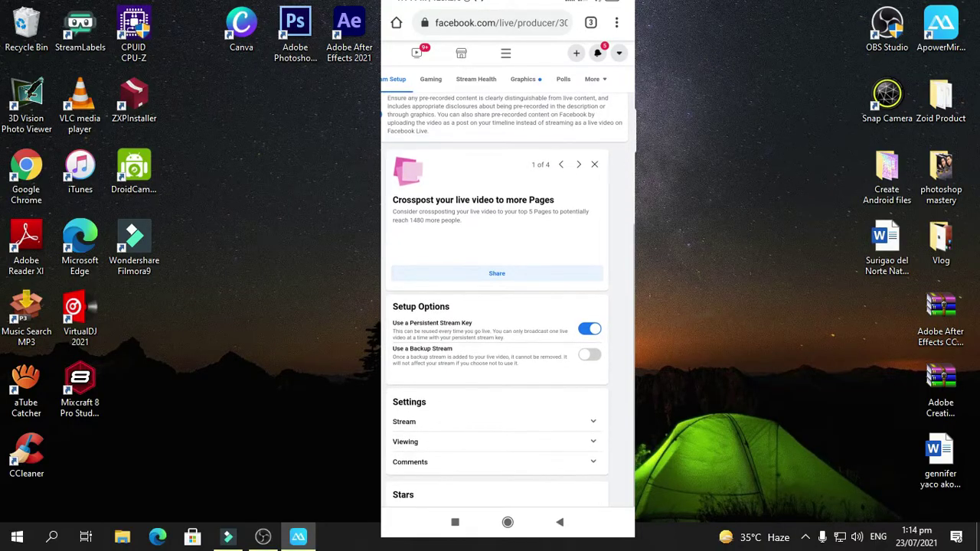
{"action": "scroll", "coordinate": [508, 298], "scroll_direction": "down", "scroll_amount": 5}
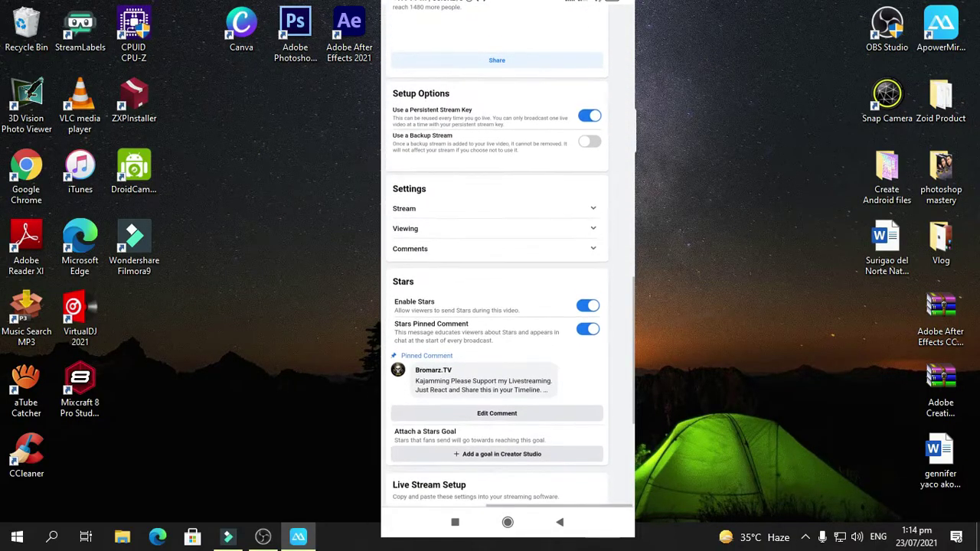
{"action": "left_click", "coordinate": [590, 363]}
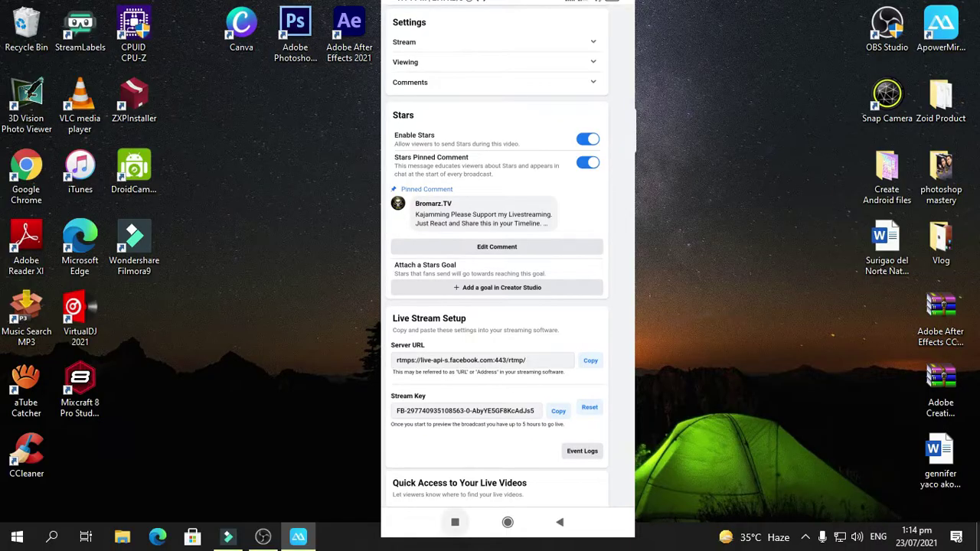
- Switch to Messenger on the phone and send the copied server URL in the chat that holds the stream key
{"action": "left_click", "coordinate": [455, 523]}
{"action": "left_click", "coordinate": [569, 289]}
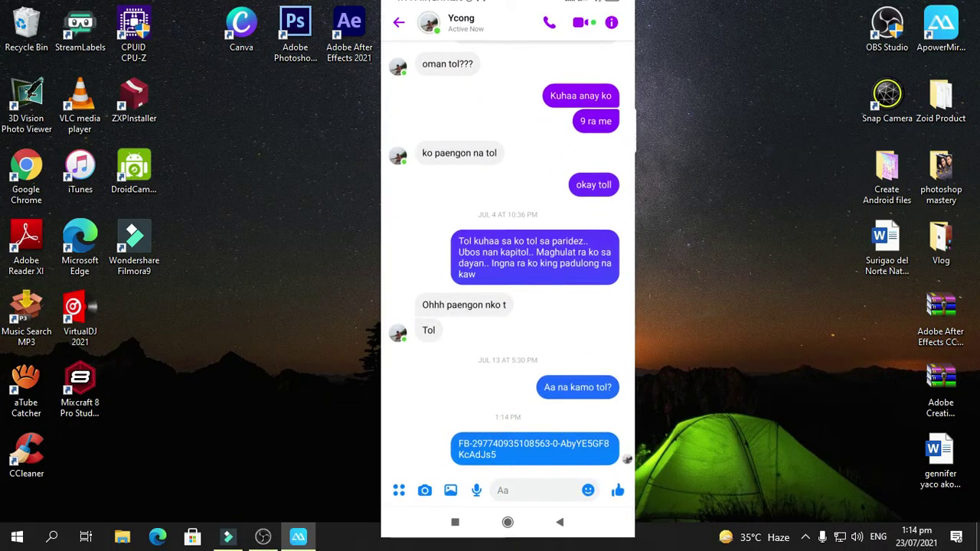
{"action": "left_click", "coordinate": [502, 490]}
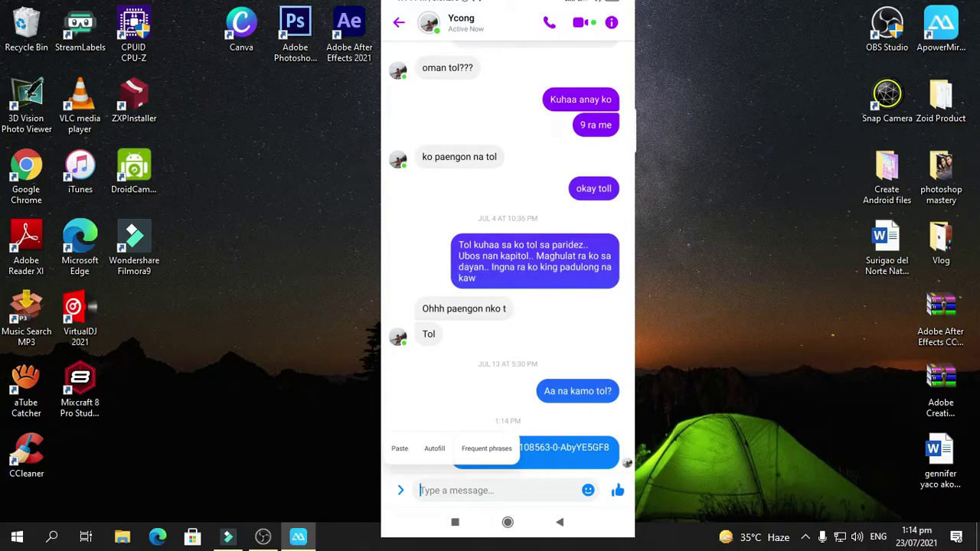
{"action": "left_click", "coordinate": [400, 448]}
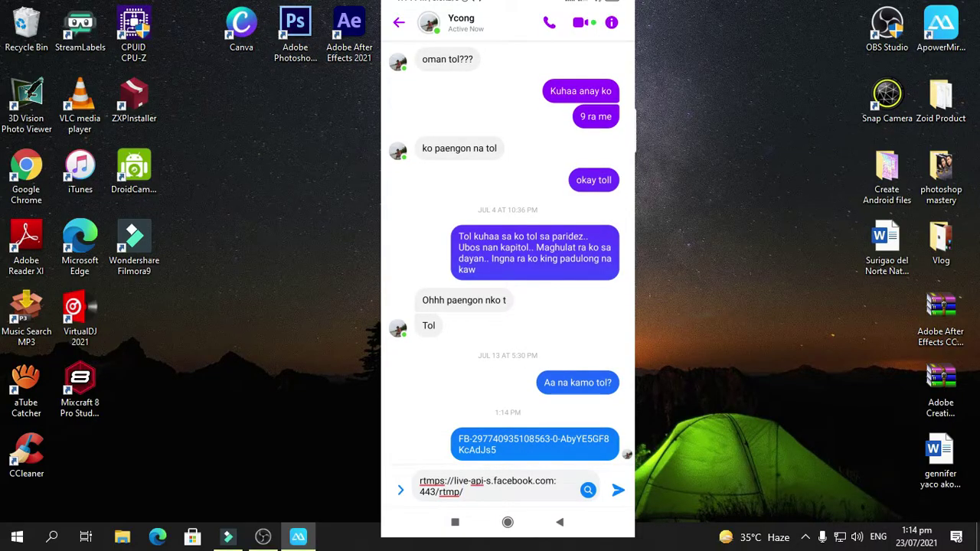
{"action": "left_click", "coordinate": [618, 490]}
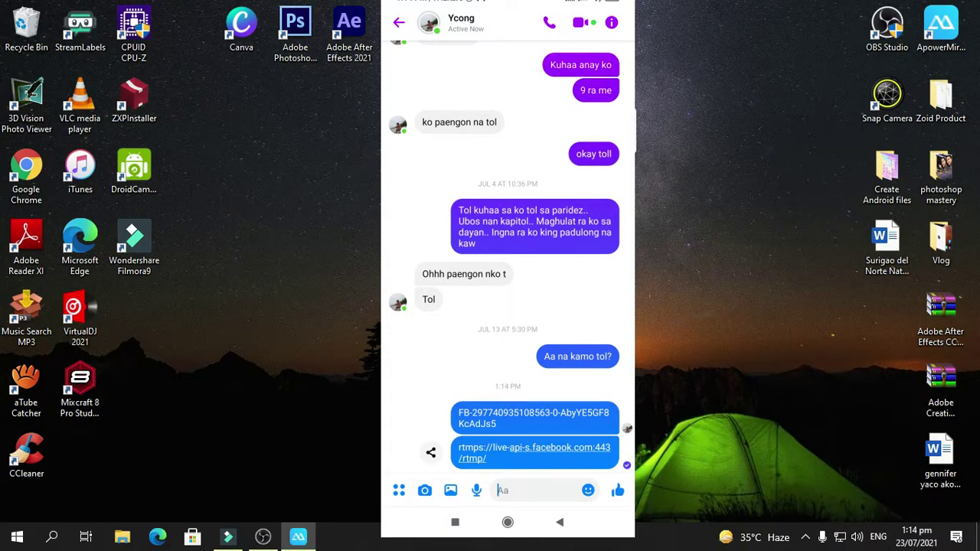
- Switch back to the phone's Live Producer page and open the image selection for the video thumbnail
{"action": "left_click", "coordinate": [455, 521]}
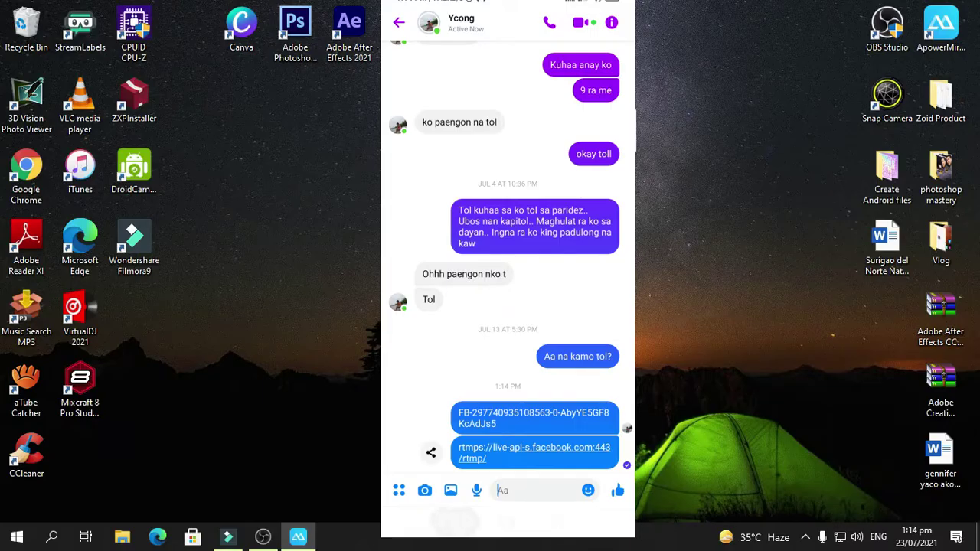
{"action": "left_click", "coordinate": [569, 290]}
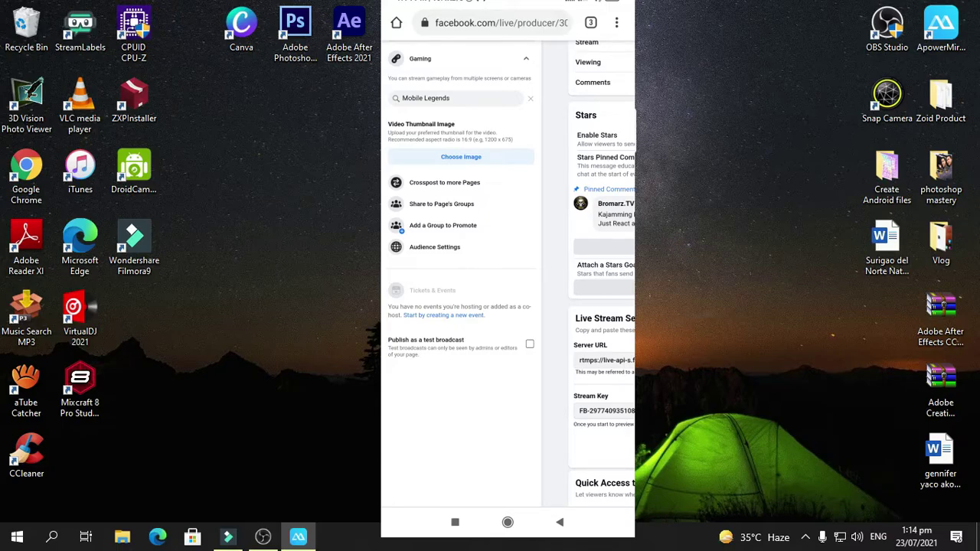
{"action": "left_click", "coordinate": [461, 156]}
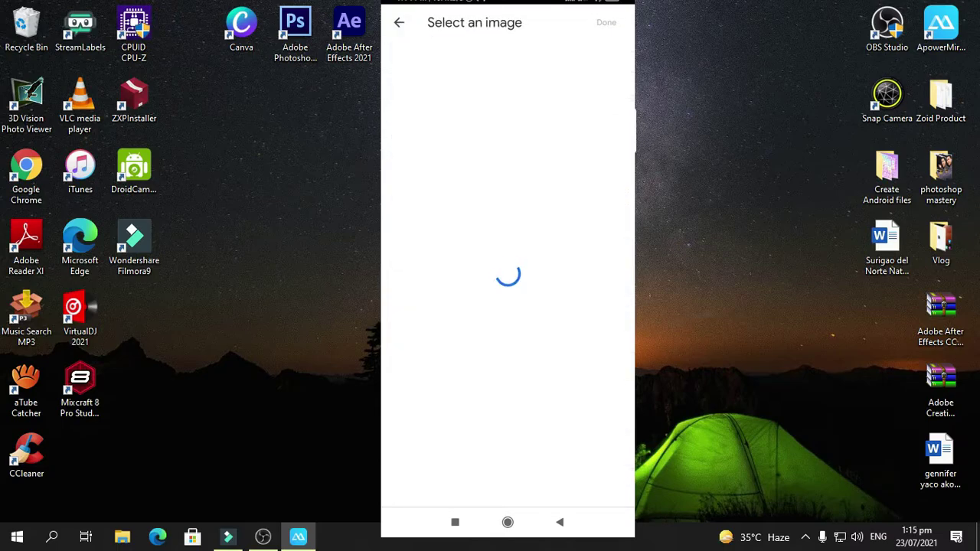
{"action": "left_click", "coordinate": [424, 167]}
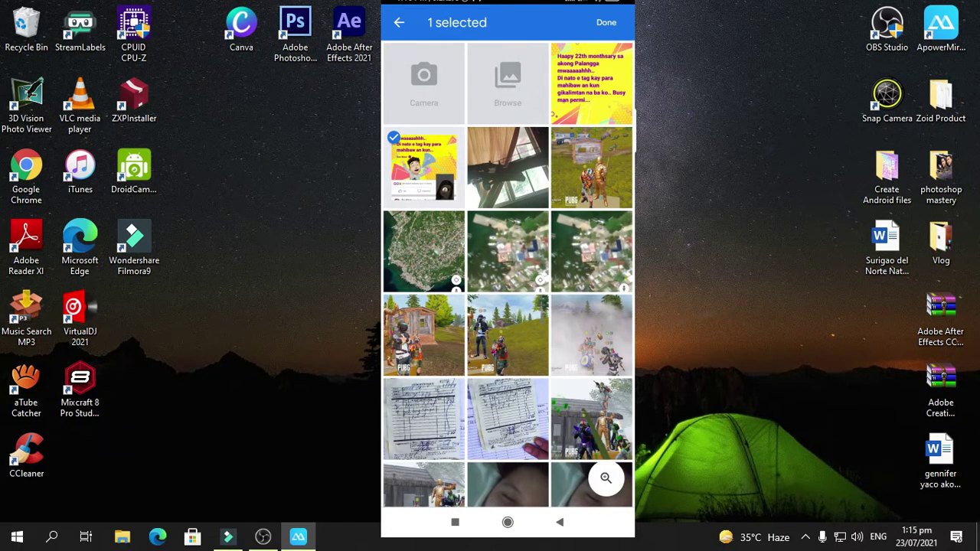
{"action": "left_click", "coordinate": [424, 167]}
{"action": "left_click", "coordinate": [424, 251]}
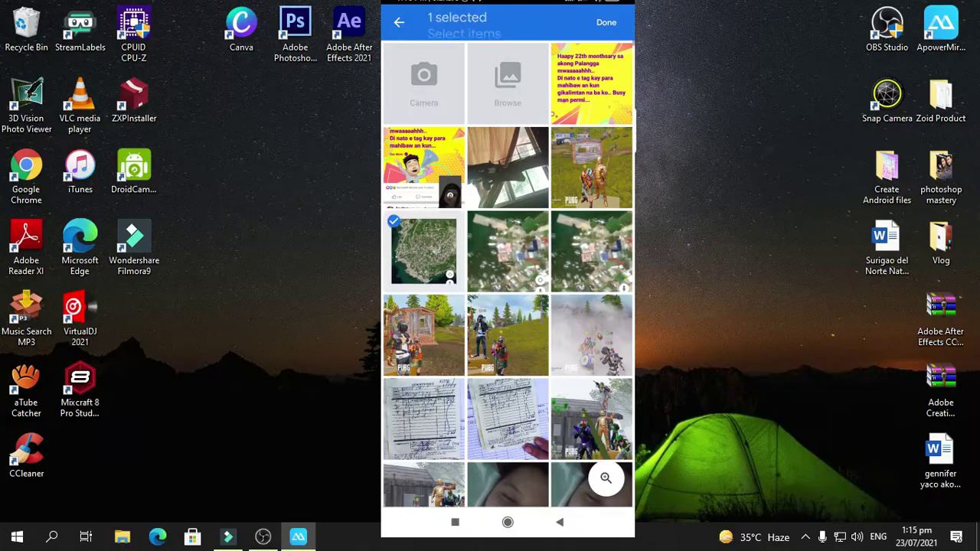
{"action": "left_click", "coordinate": [424, 252]}
- Pick the green BROMARZ.TV logo picture from the phone's images as the video thumbnail
{"action": "scroll", "coordinate": [508, 274], "scroll_direction": "down", "scroll_amount": 15}
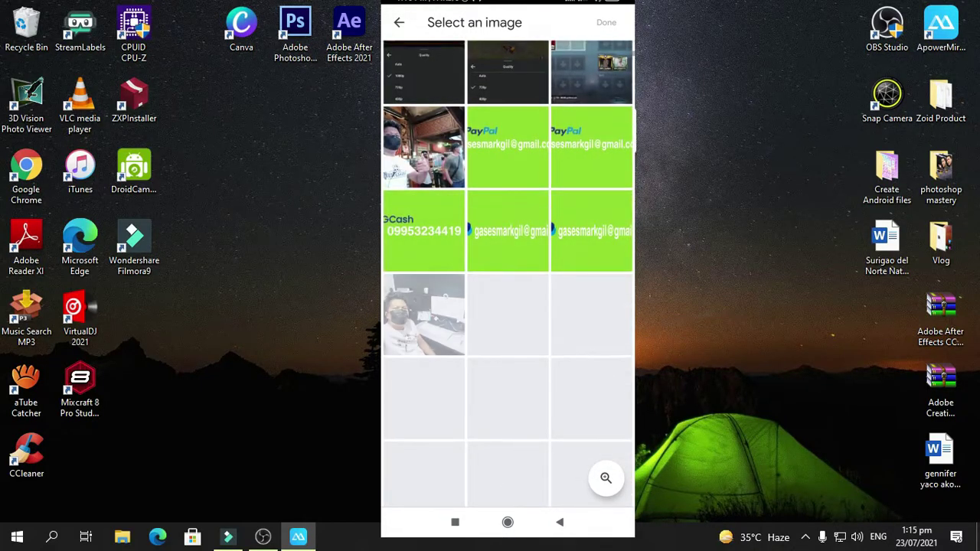
{"action": "scroll", "coordinate": [508, 274], "scroll_direction": "down", "scroll_amount": 10}
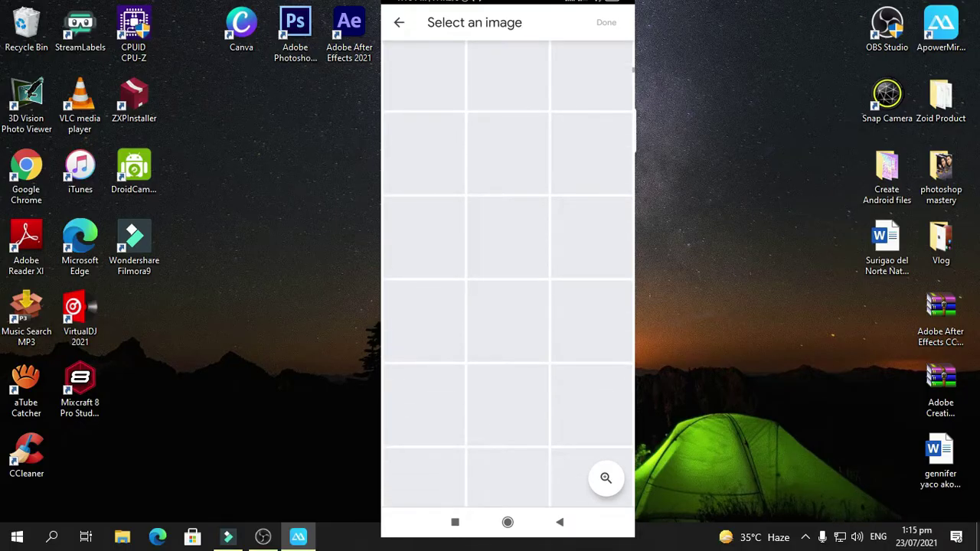
{"action": "scroll", "coordinate": [508, 274], "scroll_direction": "down", "scroll_amount": 5}
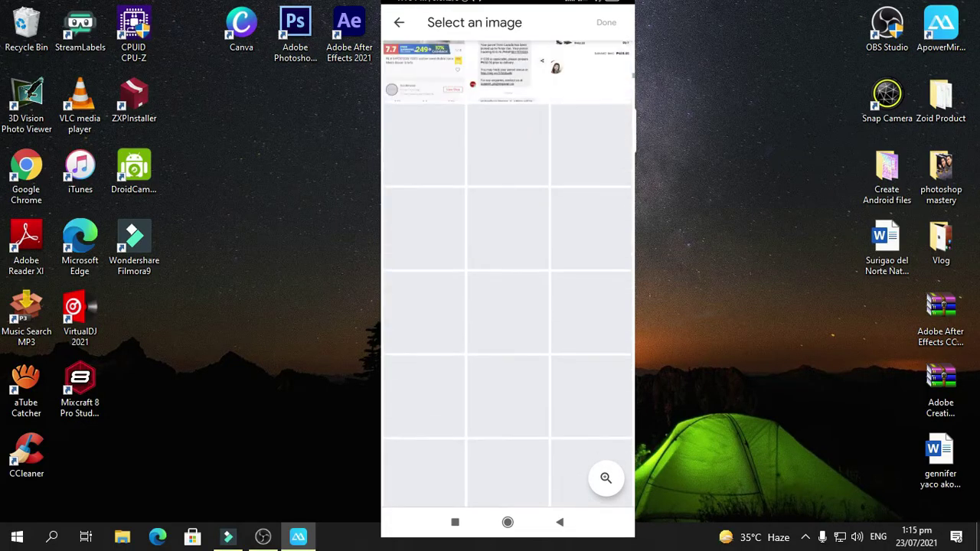
{"action": "left_click", "coordinate": [508, 145]}
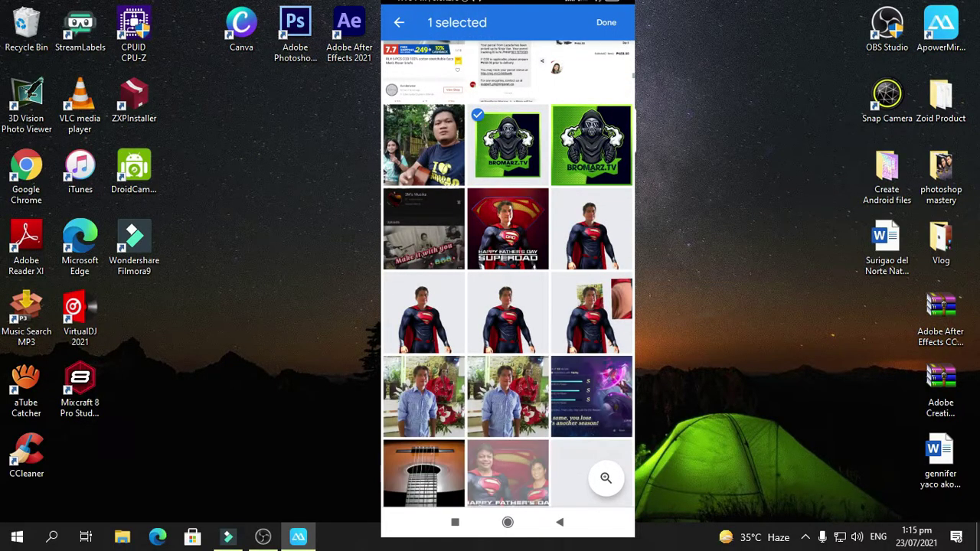
{"action": "left_click", "coordinate": [606, 22]}
{"action": "scroll", "coordinate": [508, 274], "scroll_direction": "right", "scroll_amount": 3}
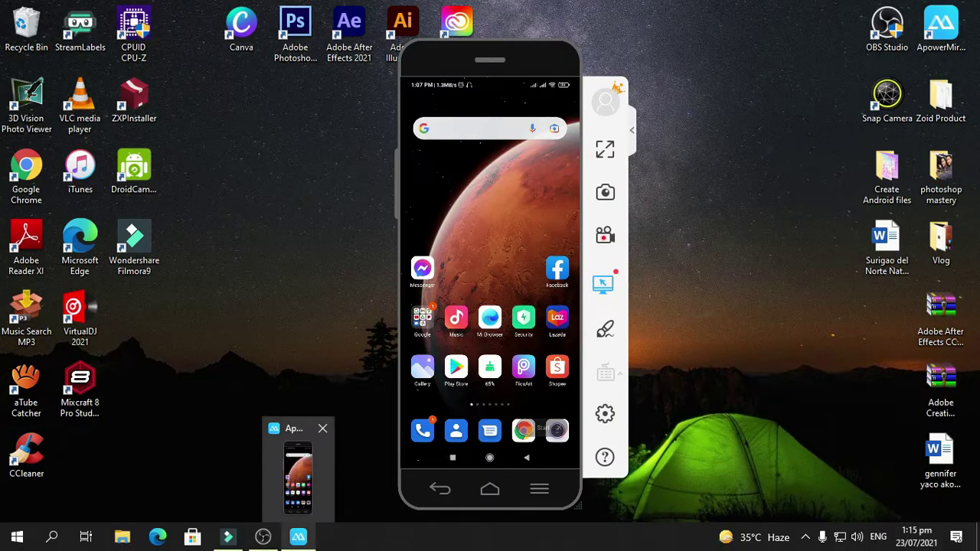
- Open the Messenger chat with the stream details on Facebook in the computer's Chrome and copy the stream key message
{"action": "mouse_move", "coordinate": [263, 537]}
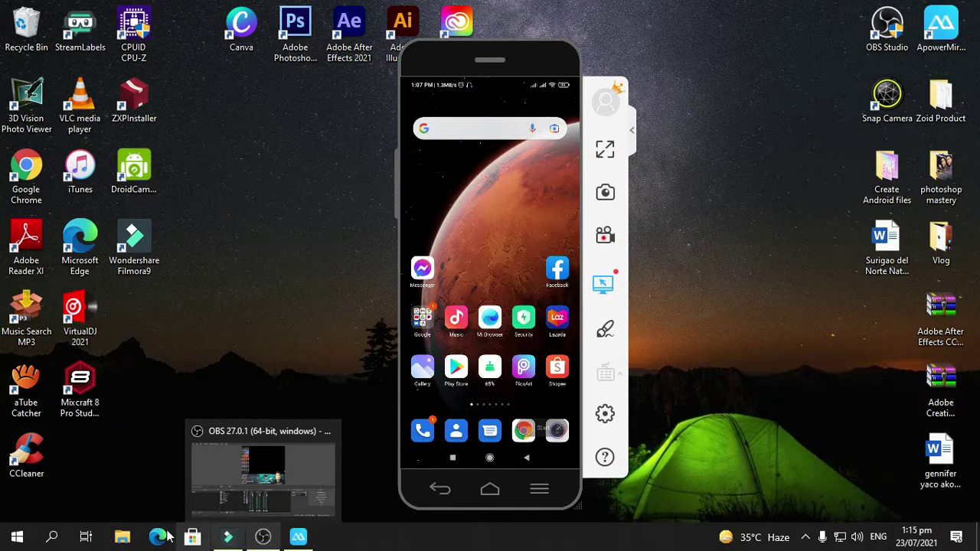
{"action": "double_click", "coordinate": [23, 195]}
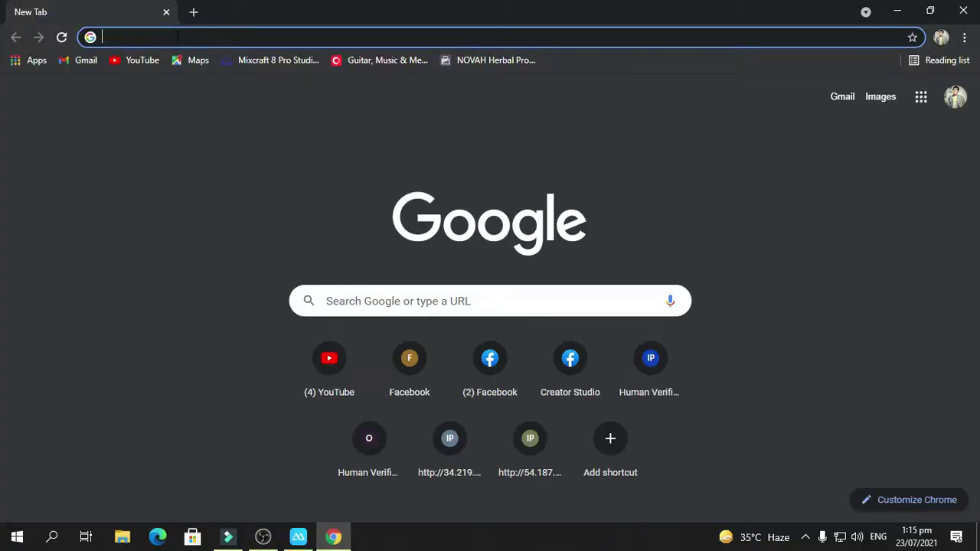
{"action": "left_click", "coordinate": [468, 354]}
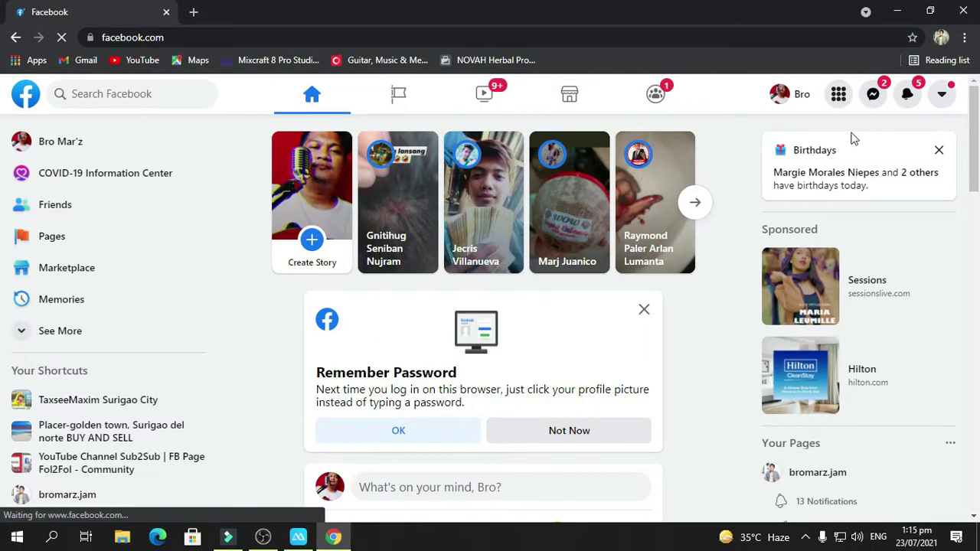
{"action": "left_click", "coordinate": [865, 98]}
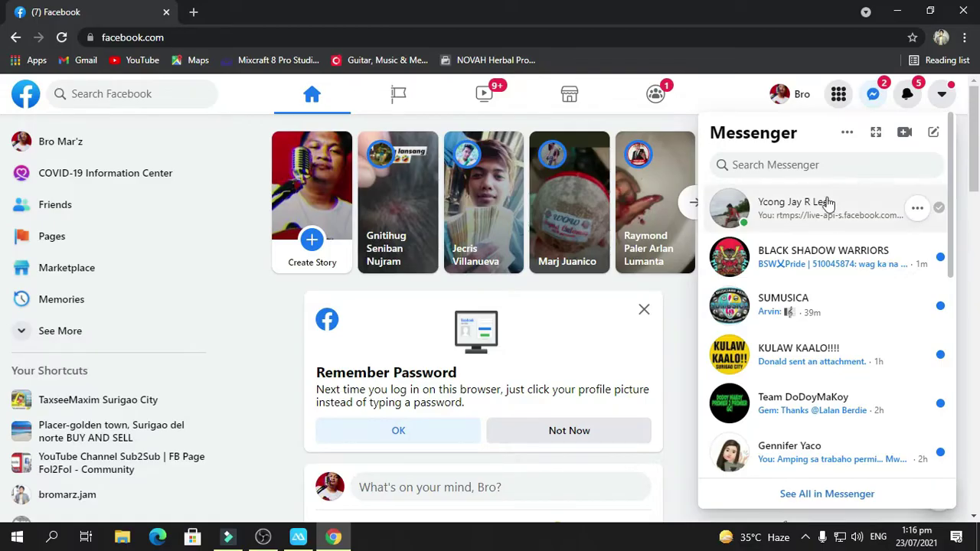
{"action": "left_click", "coordinate": [778, 221]}
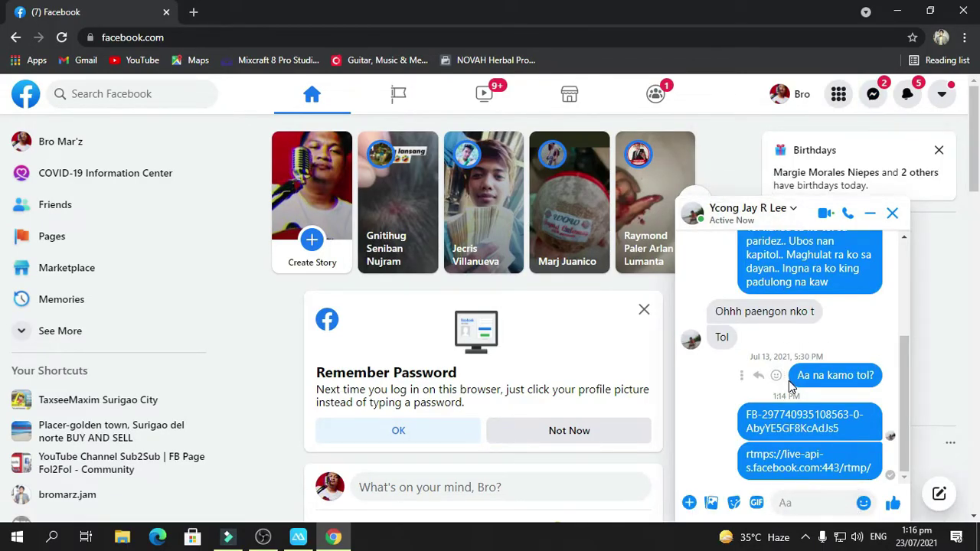
{"action": "left_click", "coordinate": [840, 434]}
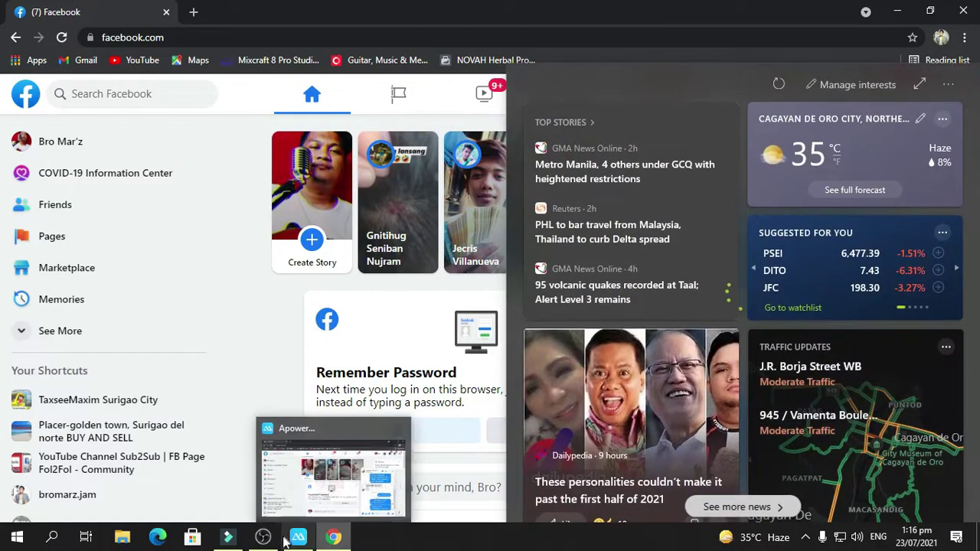
- Switch to OBS and replace the Stream Key in the stream settings with the copied Facebook stream key
{"action": "left_click", "coordinate": [262, 538]}
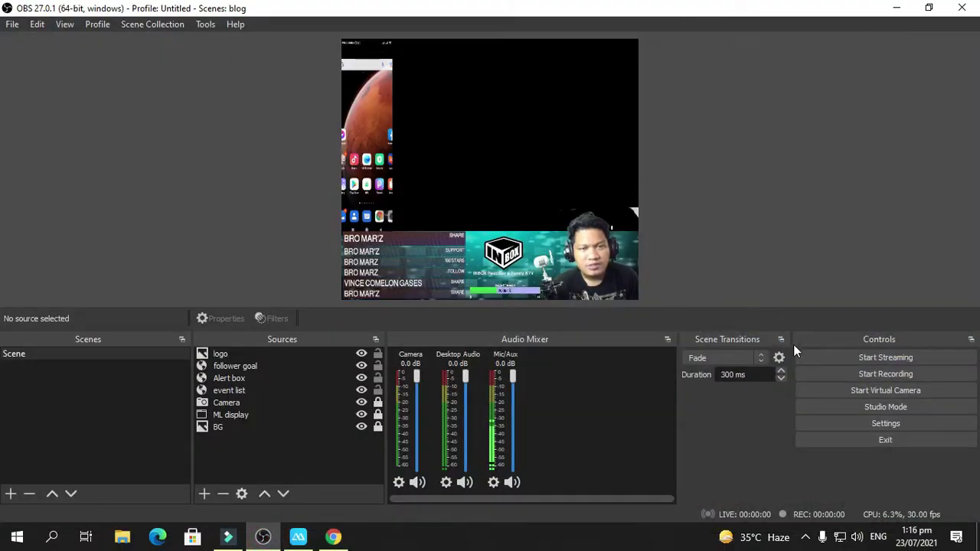
{"action": "left_click", "coordinate": [859, 427]}
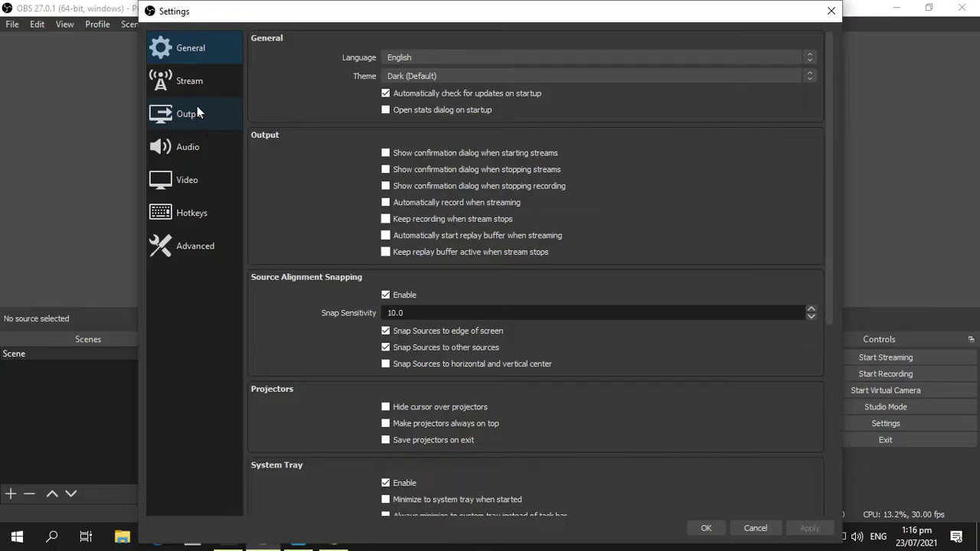
{"action": "left_click", "coordinate": [190, 91]}
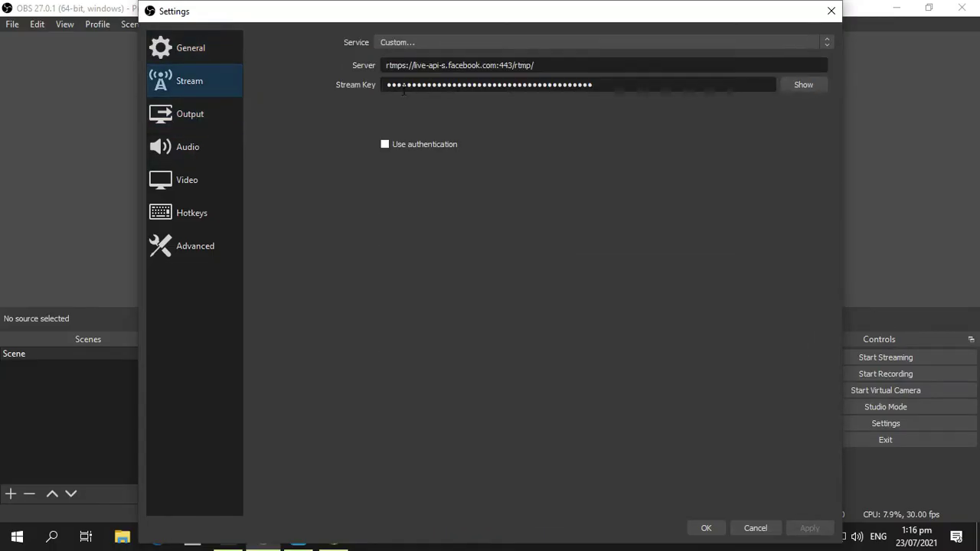
{"action": "left_click", "coordinate": [807, 86]}
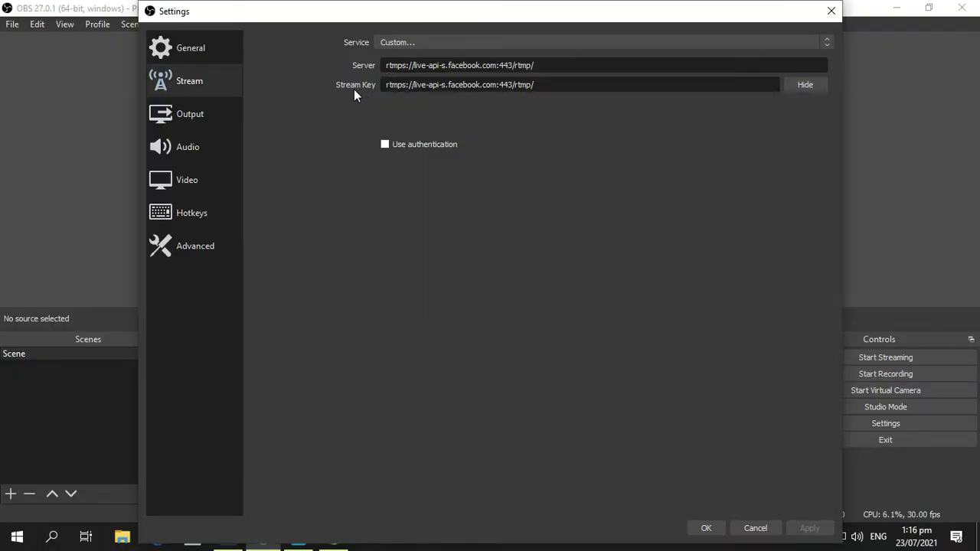
{"action": "left_click_drag", "start_coordinate": [535, 84], "coordinate": [387, 85]}
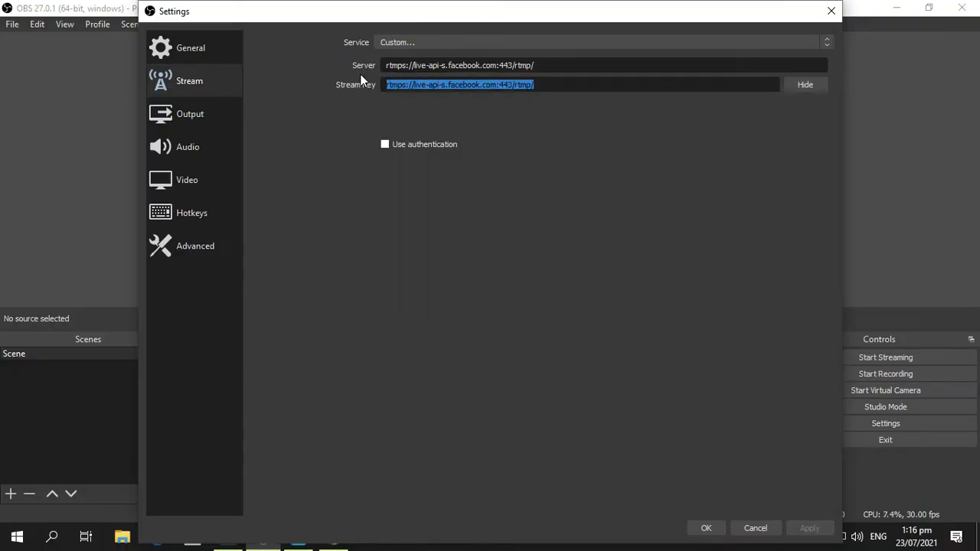
{"action": "key", "text": "ctrl+v"}
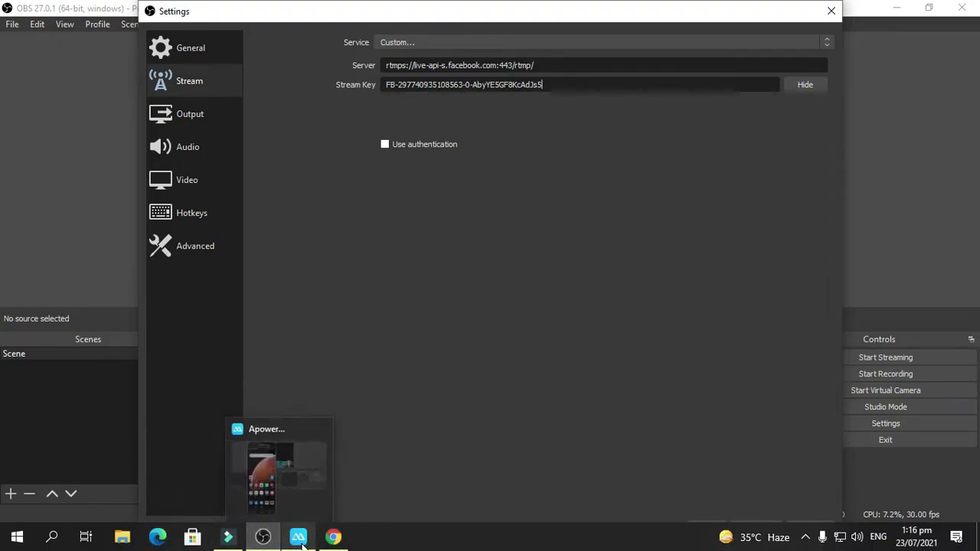
- Copy the server URL from the Messenger chat in Chrome, set it as the OBS stream server (rtmps://live-api-s.facebook.com:443/rtmp/), and apply the settings
{"action": "left_click", "coordinate": [333, 537]}
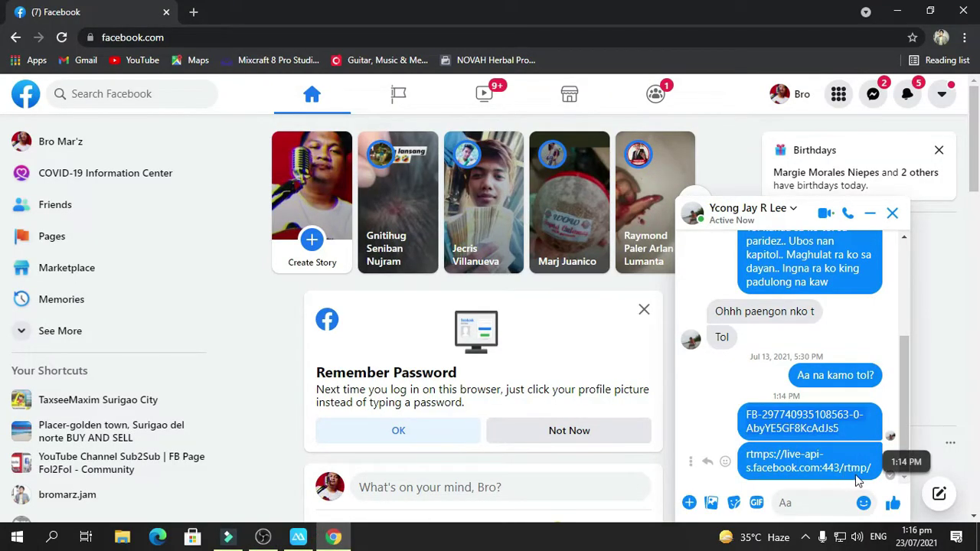
{"action": "left_click_drag", "start_coordinate": [874, 472], "coordinate": [745, 459]}
{"action": "left_click", "coordinate": [745, 460]}
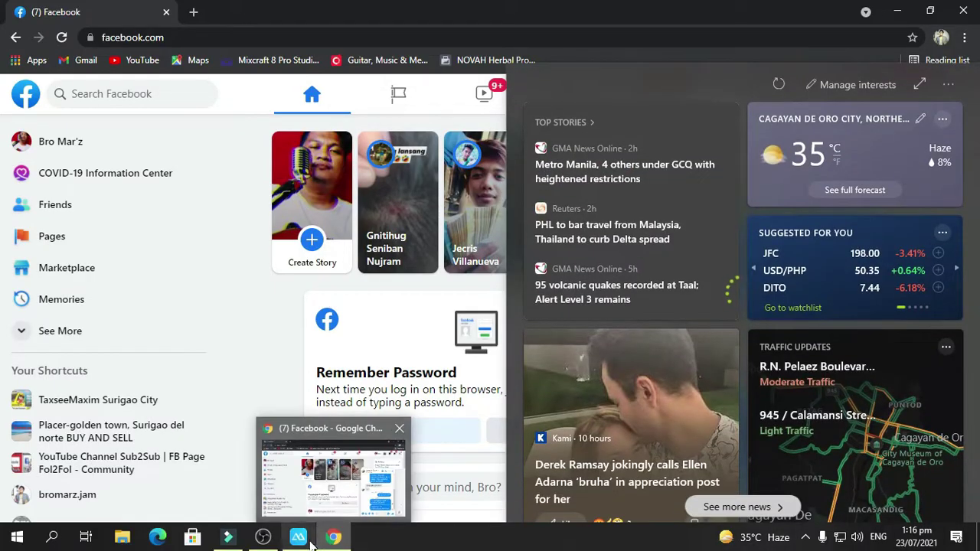
{"action": "left_click", "coordinate": [264, 539]}
{"action": "left_click_drag", "start_coordinate": [547, 68], "coordinate": [352, 69]}
{"action": "key", "text": "End"}
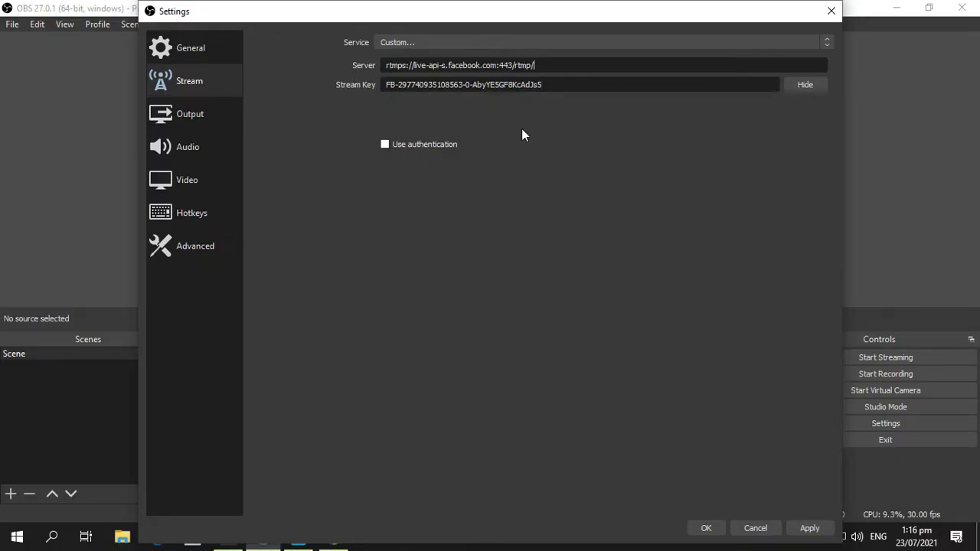
{"action": "left_click", "coordinate": [811, 531]}
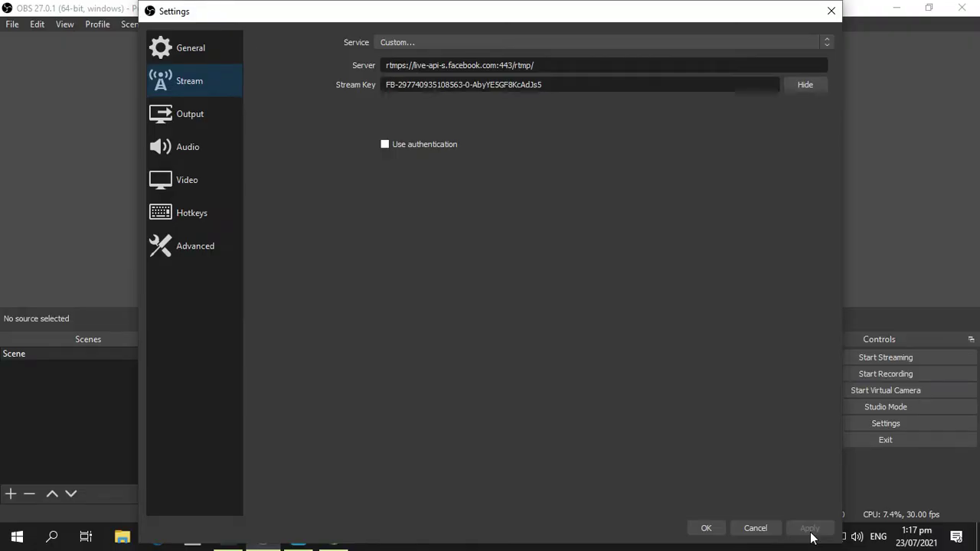
- Accept and close the stream settings, and add a new scene with the name Scene 2
{"action": "left_click", "coordinate": [715, 532]}
{"action": "mouse_move", "coordinate": [739, 537]}
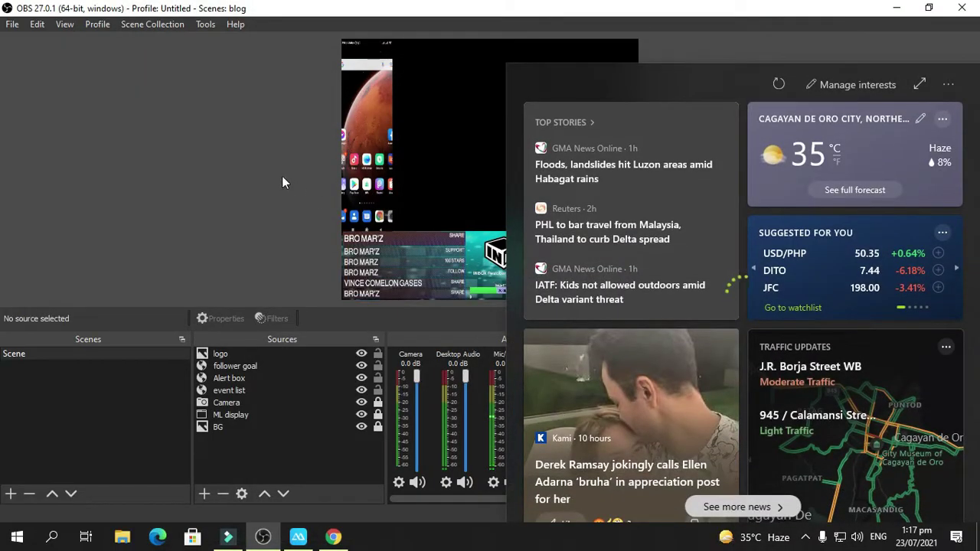
{"action": "left_click", "coordinate": [228, 147]}
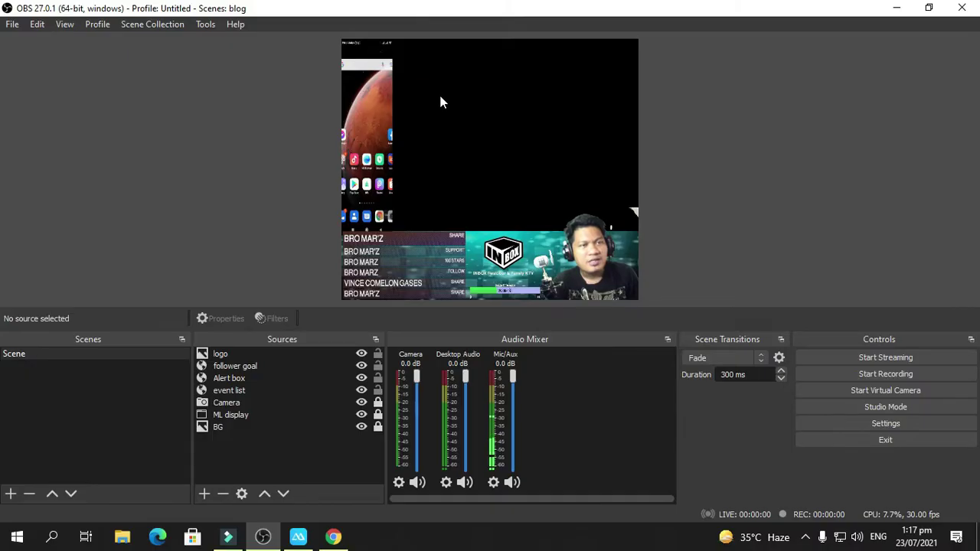
{"action": "right_click", "coordinate": [51, 388]}
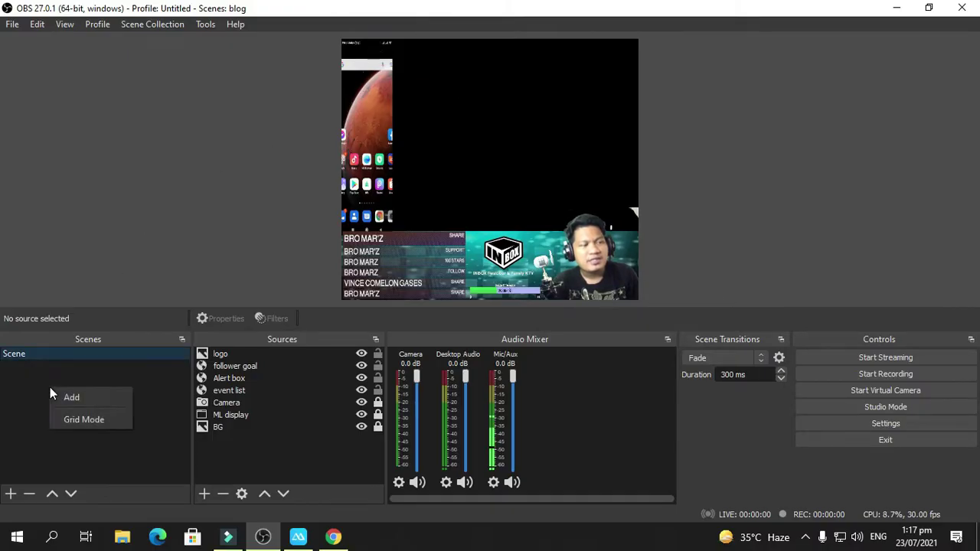
{"action": "left_click", "coordinate": [62, 396]}
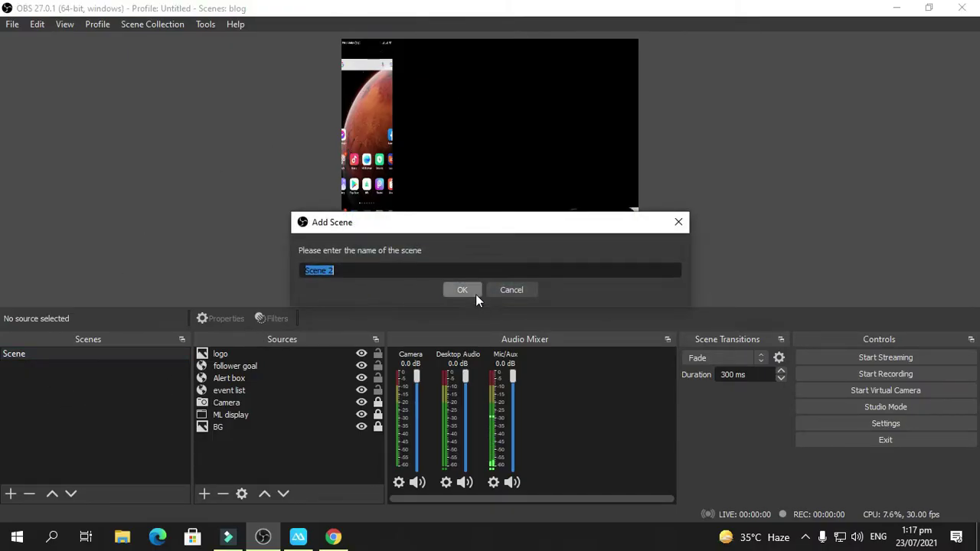
{"action": "left_click", "coordinate": [471, 294]}
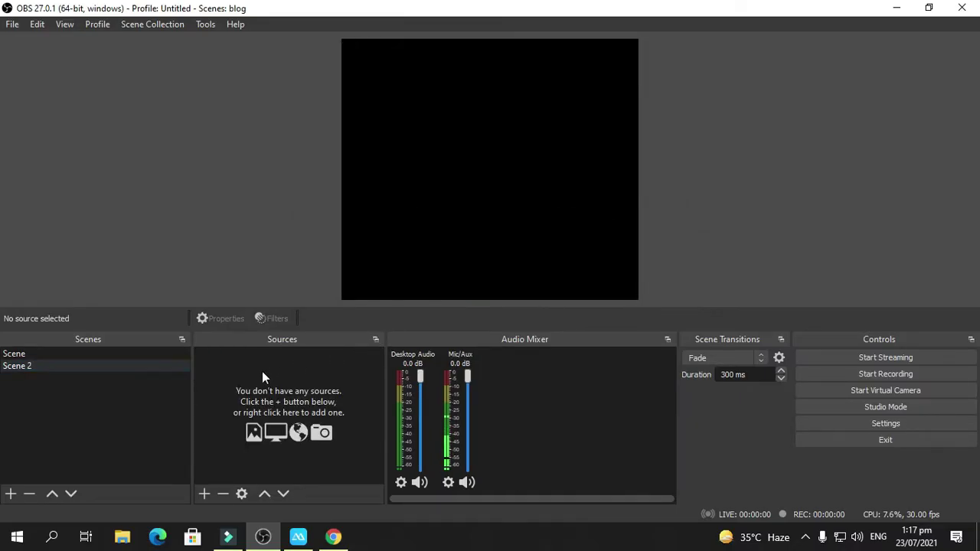
- Add a new image source with the name Image to Scene 2
{"action": "right_click", "coordinate": [262, 372]}
{"action": "mouse_move", "coordinate": [296, 384]}
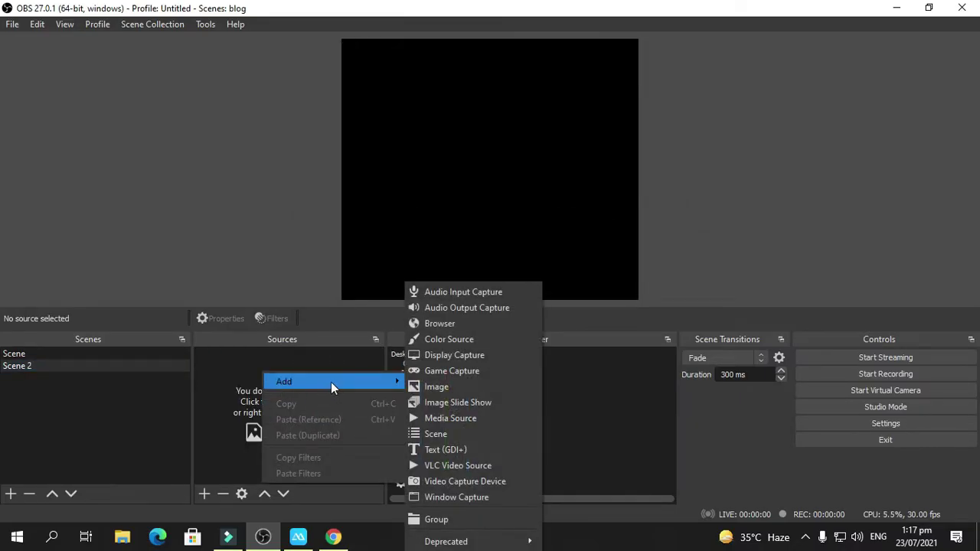
{"action": "left_click", "coordinate": [441, 386]}
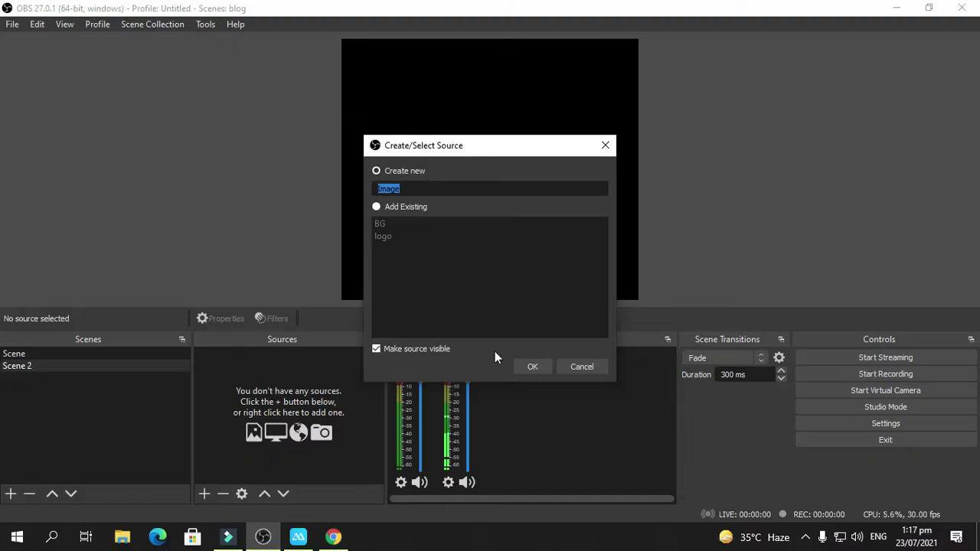
{"action": "left_click", "coordinate": [428, 189]}
{"action": "left_click", "coordinate": [536, 368]}
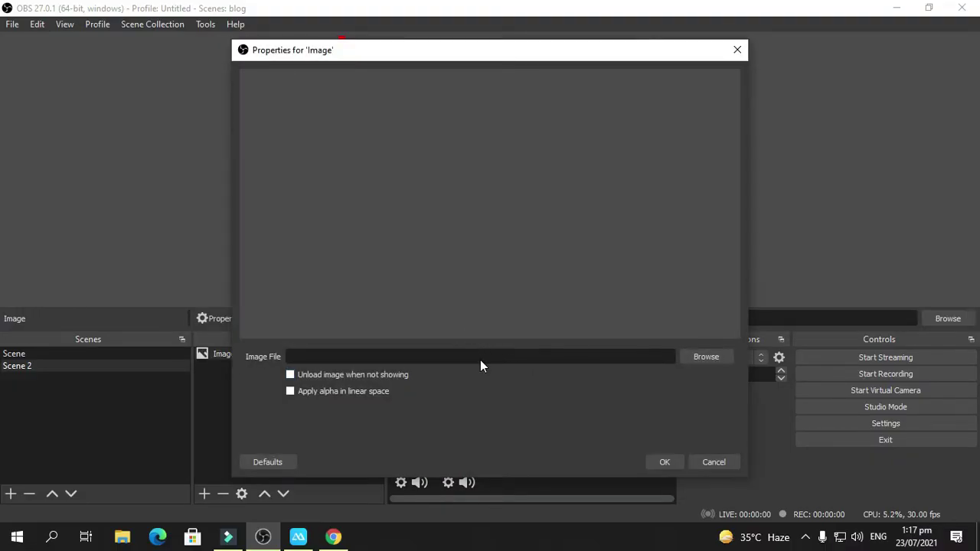
- Set the image source's file to 1617505379888.png from the Desktop's Vlog folder and accept the properties
{"action": "left_click", "coordinate": [727, 357]}
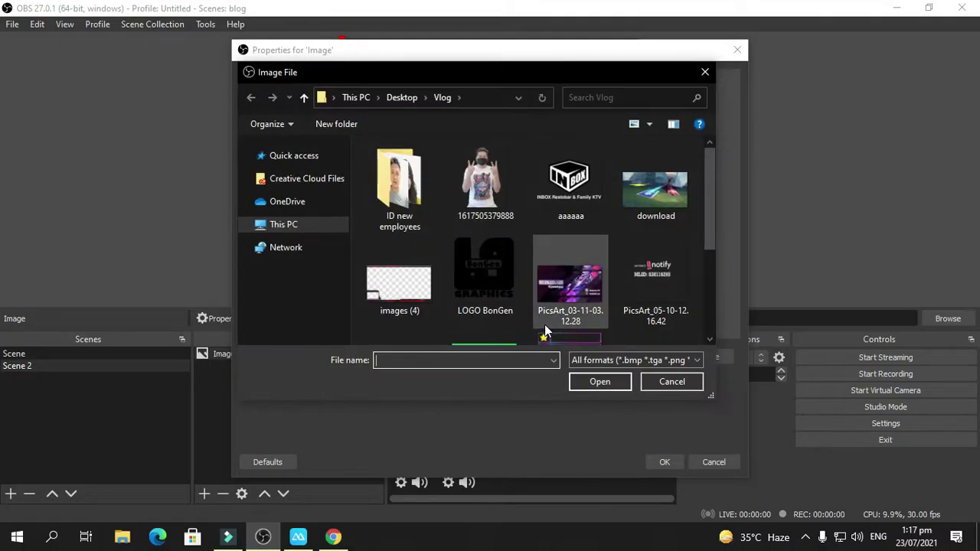
{"action": "scroll", "coordinate": [555, 300], "scroll_direction": "down", "scroll_amount": 1}
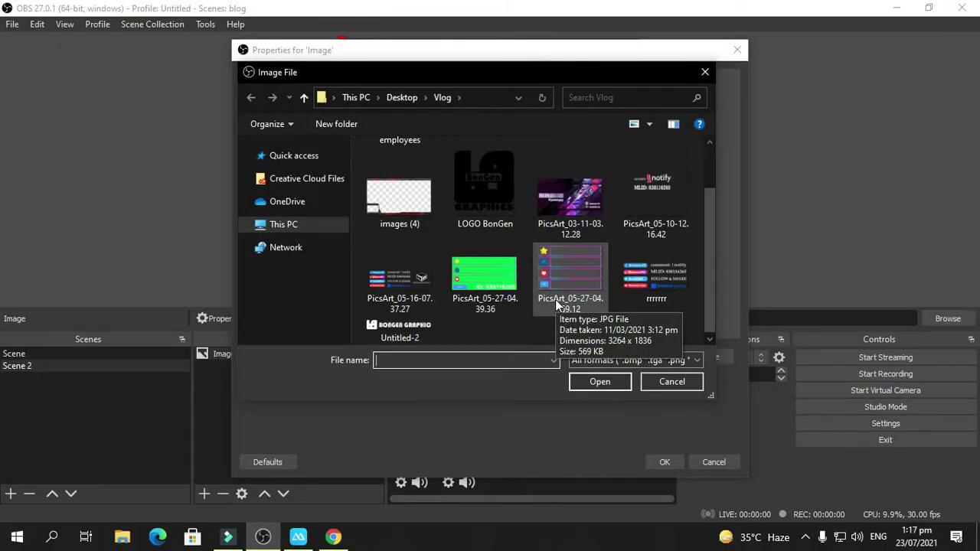
{"action": "scroll", "coordinate": [555, 300], "scroll_direction": "up", "scroll_amount": 1}
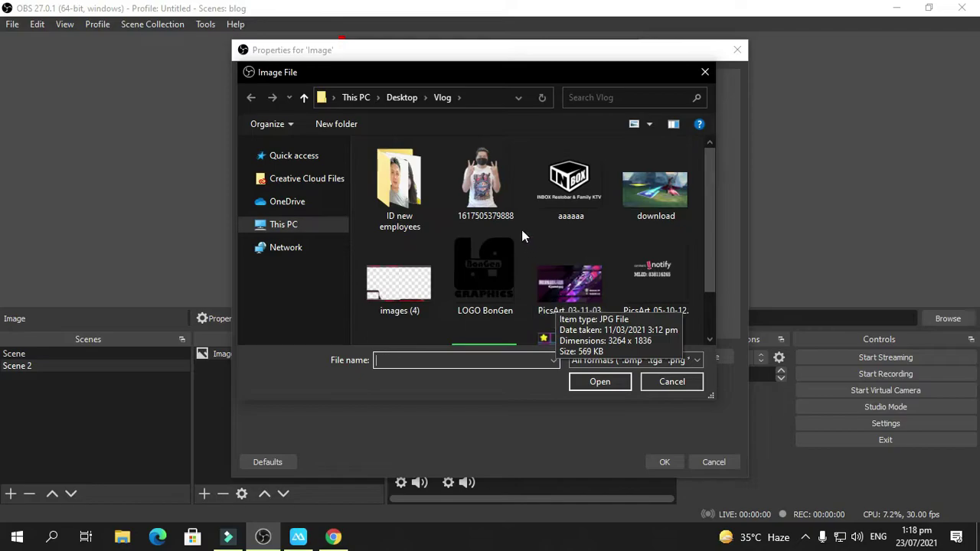
{"action": "left_click", "coordinate": [493, 186]}
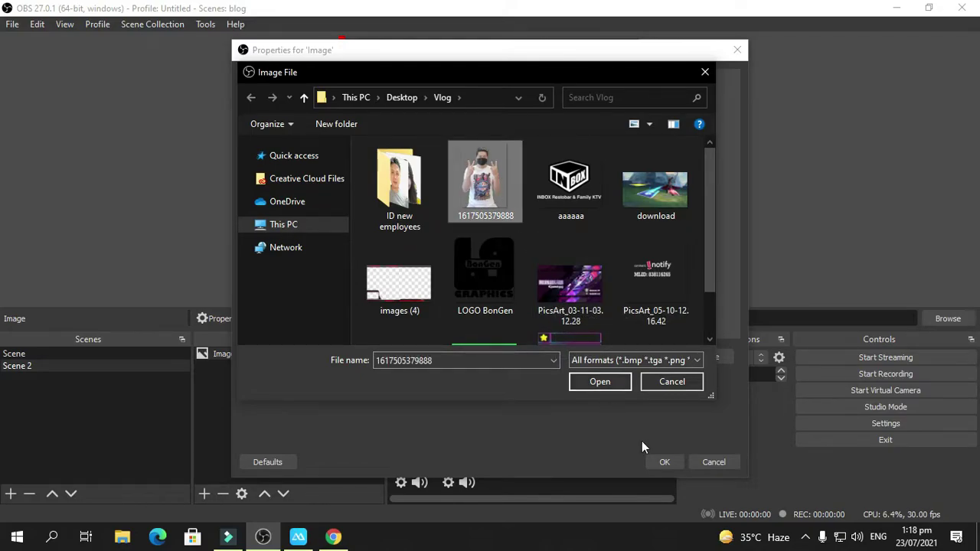
{"action": "left_click", "coordinate": [594, 381]}
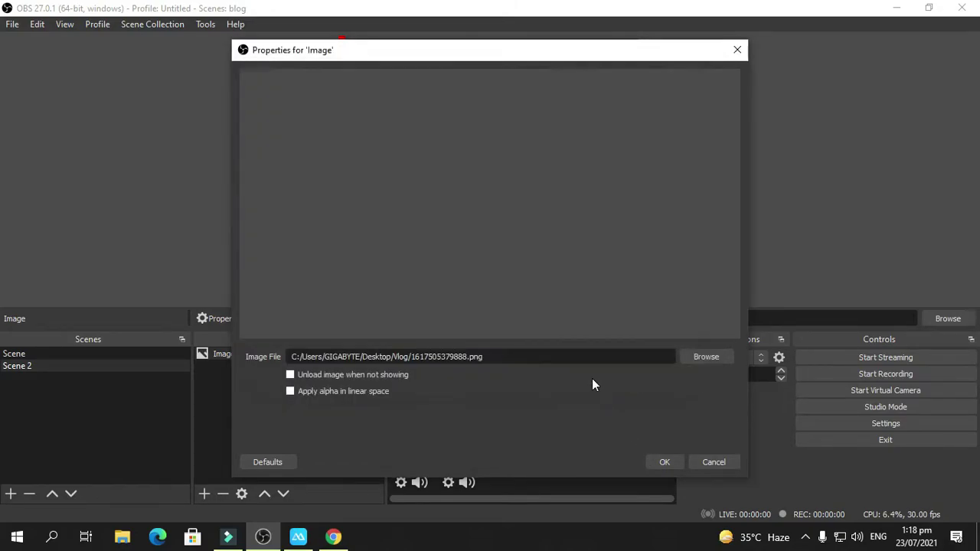
{"action": "left_click", "coordinate": [663, 463]}
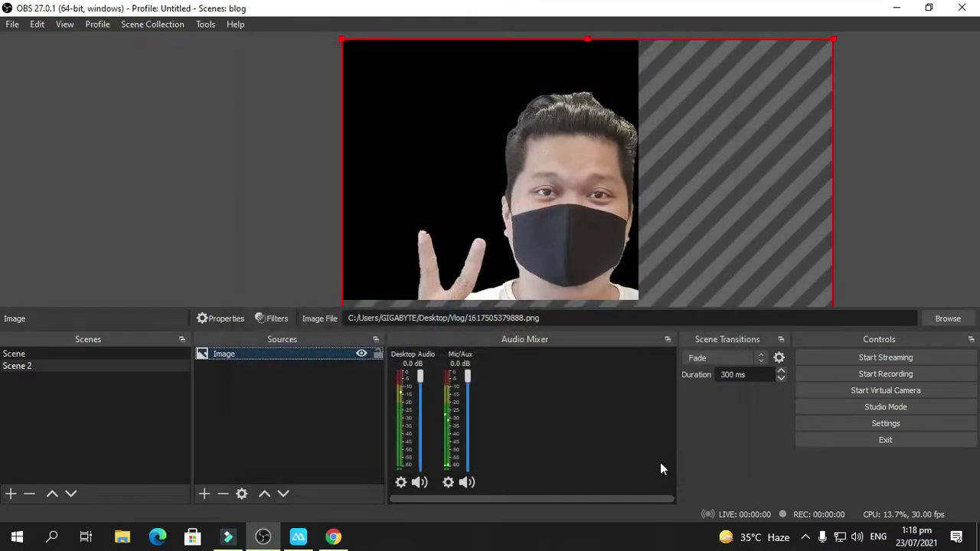
- Scale the picture down and centre it horizontally on the Scene 2 canvas so head and shirt are in frame
{"action": "left_click_drag", "start_coordinate": [341, 40], "coordinate": [355, 75]}
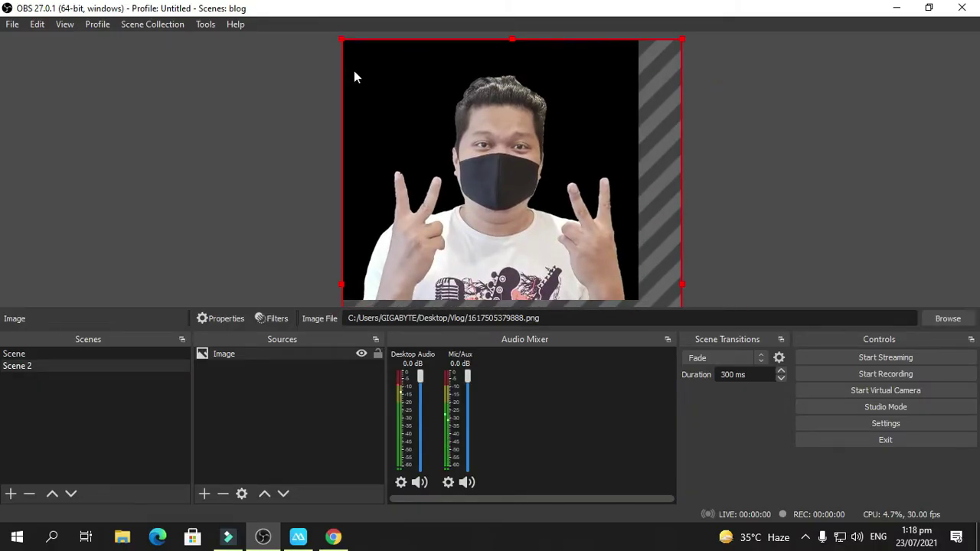
{"action": "left_click_drag", "start_coordinate": [339, 36], "coordinate": [434, 69]}
{"action": "left_click", "coordinate": [312, 90]}
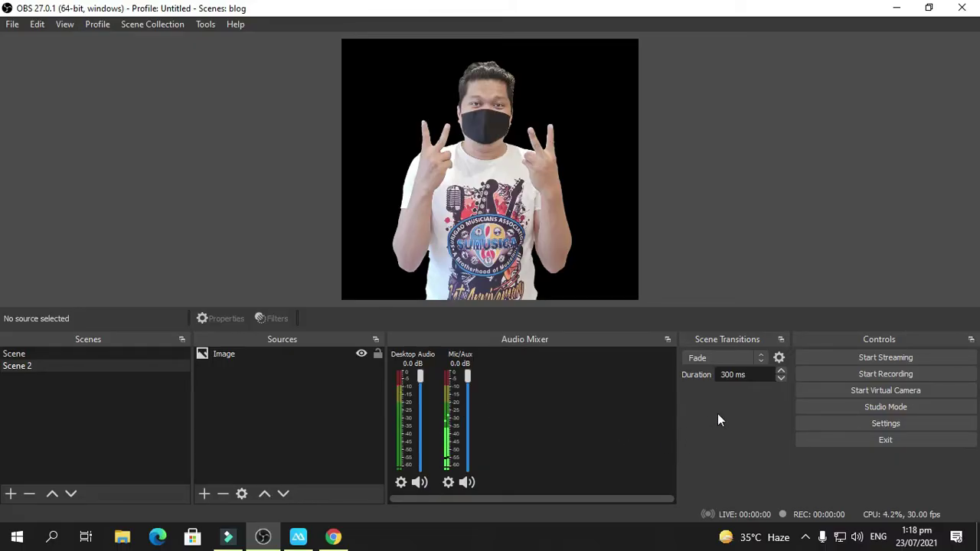
- Preview Scene, return to Scene 2, and close the Facebook window in Chrome
{"action": "left_click", "coordinate": [22, 354]}
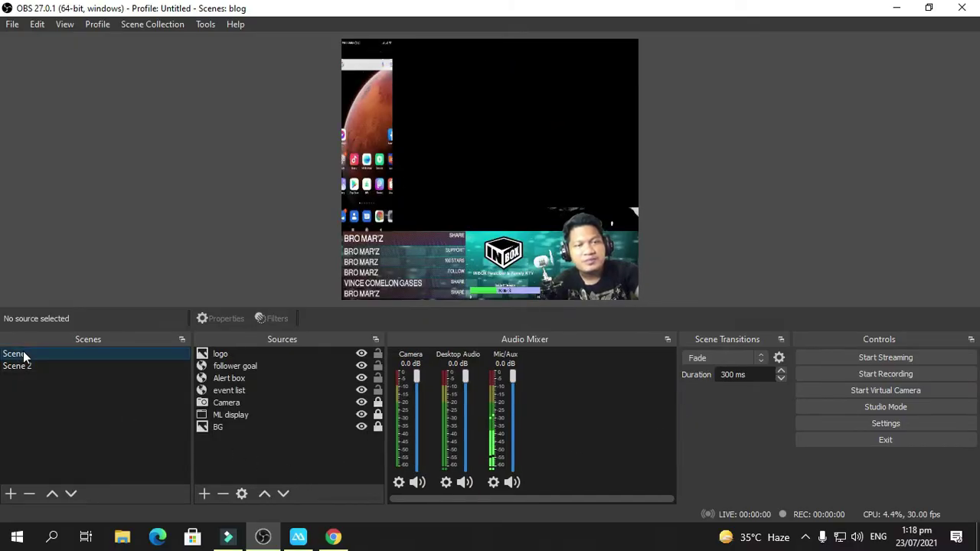
{"action": "left_click", "coordinate": [25, 370]}
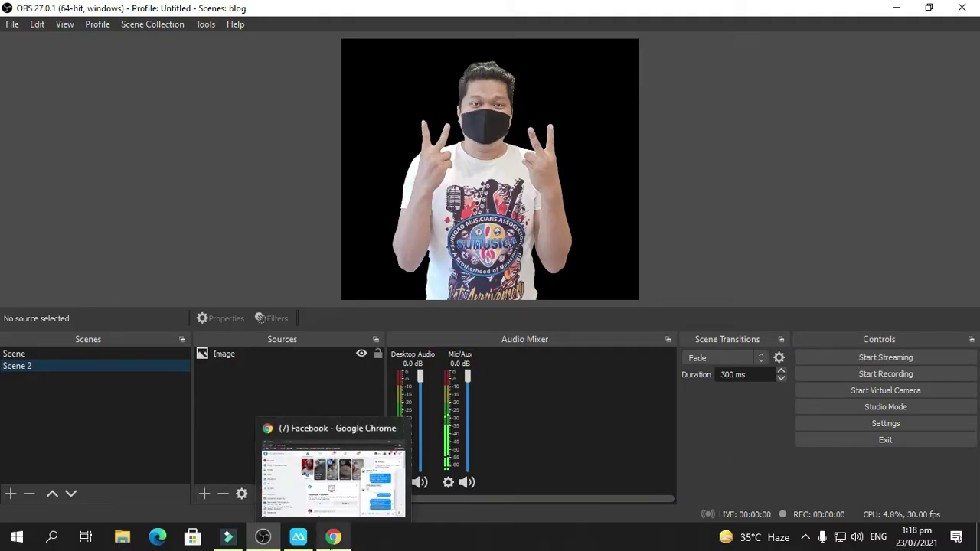
{"action": "left_click", "coordinate": [331, 542]}
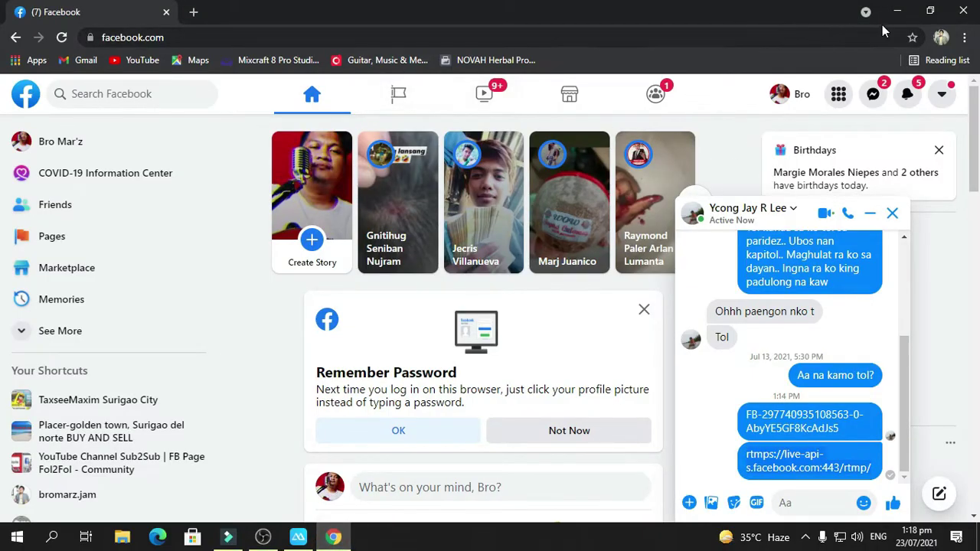
{"action": "left_click", "coordinate": [965, 13]}
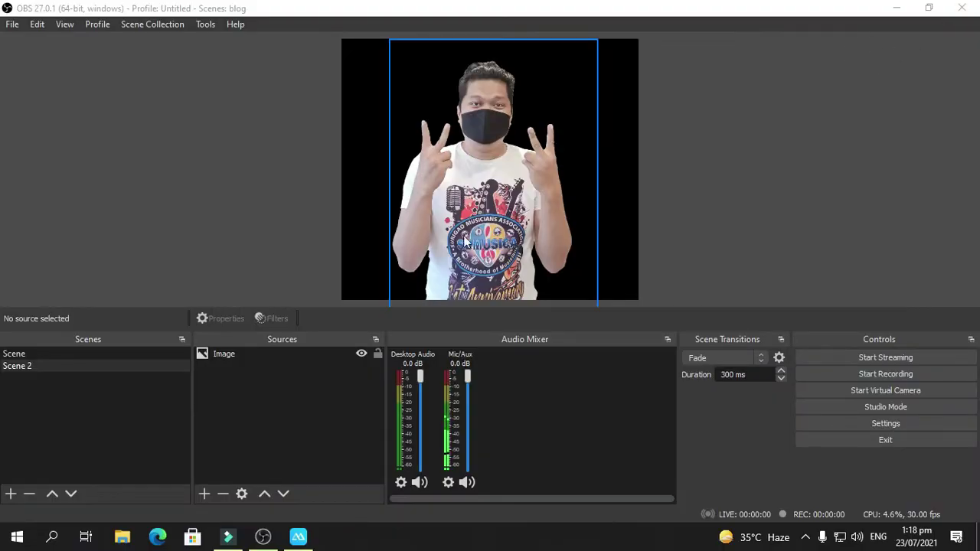
- Bring up the phone mirror and start streaming from OBS with Scene 2 active
{"action": "mouse_move", "coordinate": [259, 542]}
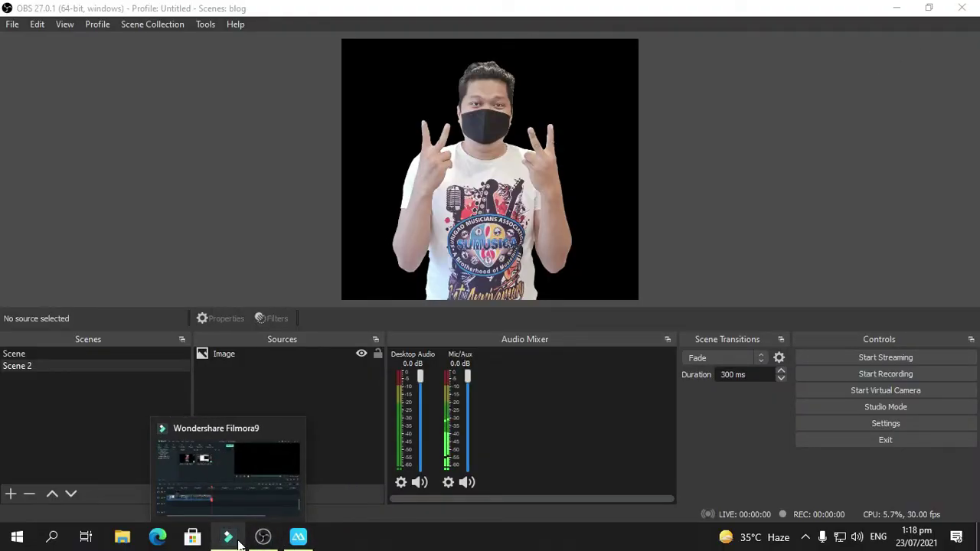
{"action": "left_click", "coordinate": [295, 540]}
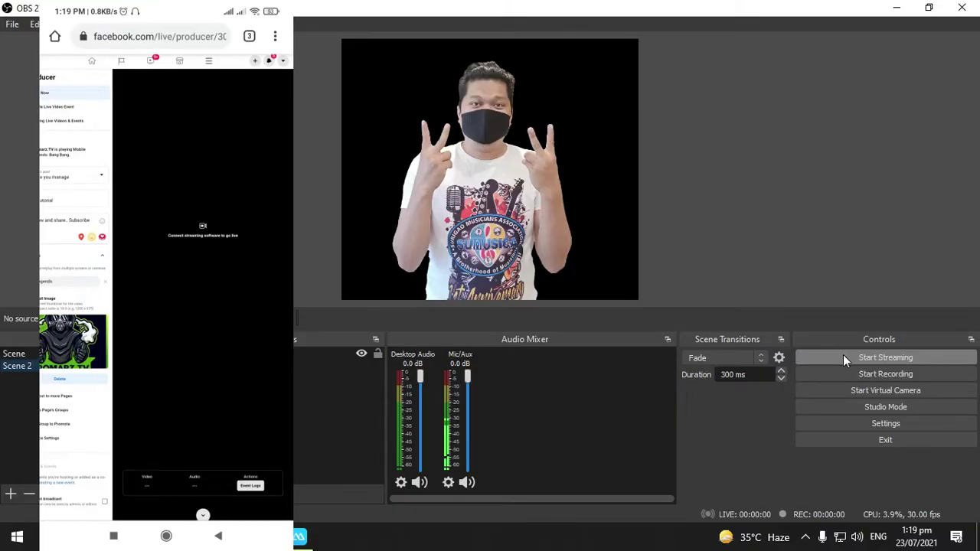
{"action": "left_click", "coordinate": [843, 357]}
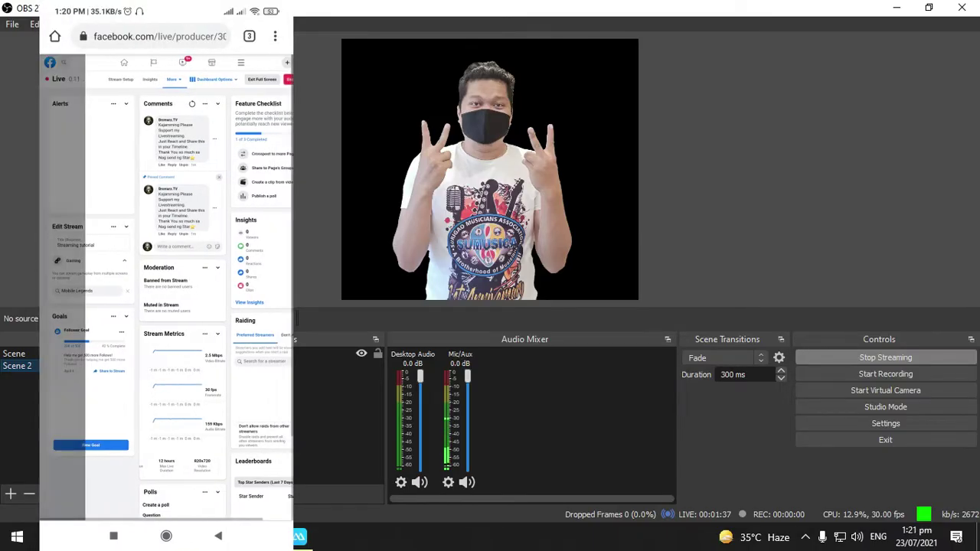
- Open the phone's recent apps, and exit the ApowerMirror program on the computer
{"action": "left_click", "coordinate": [114, 536]}
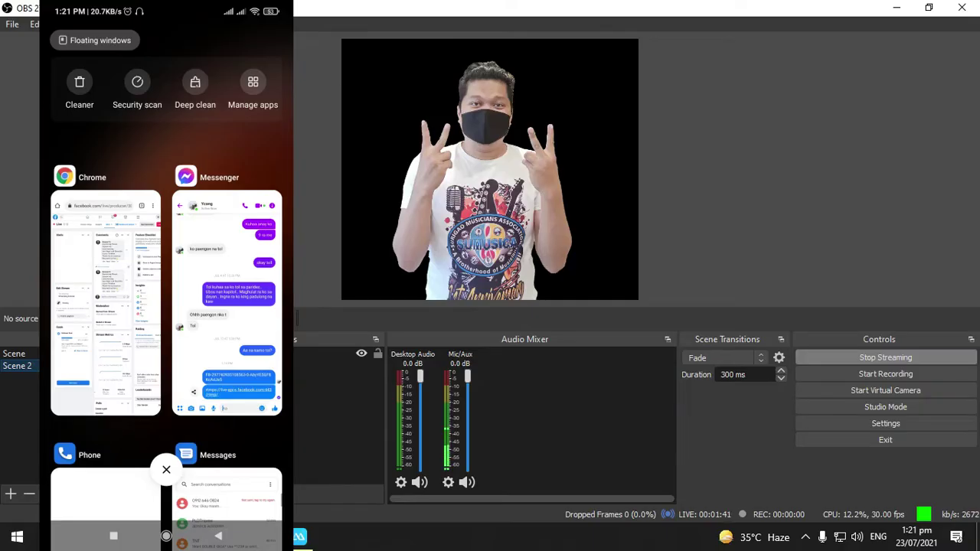
{"action": "left_click_drag", "start_coordinate": [106, 306], "coordinate": [105, 153]}
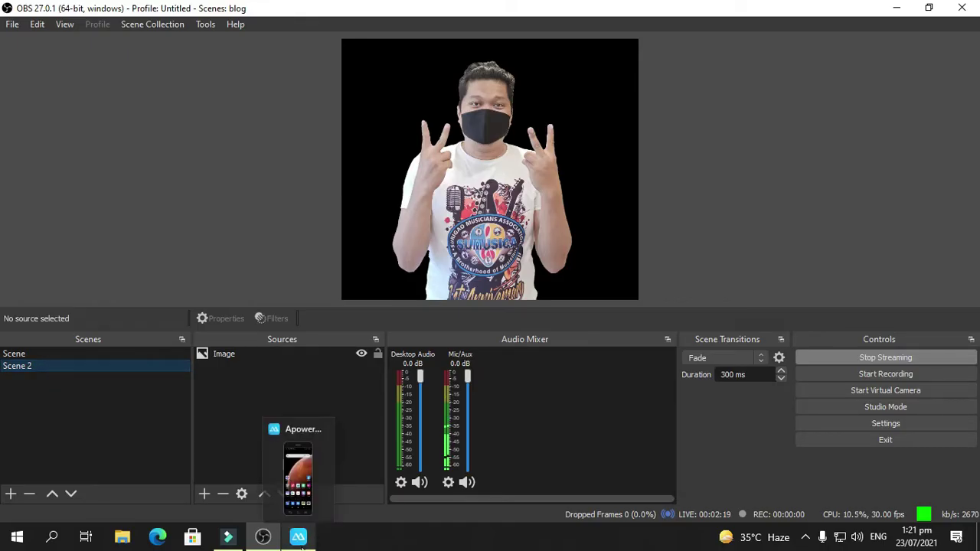
{"action": "left_click", "coordinate": [301, 539]}
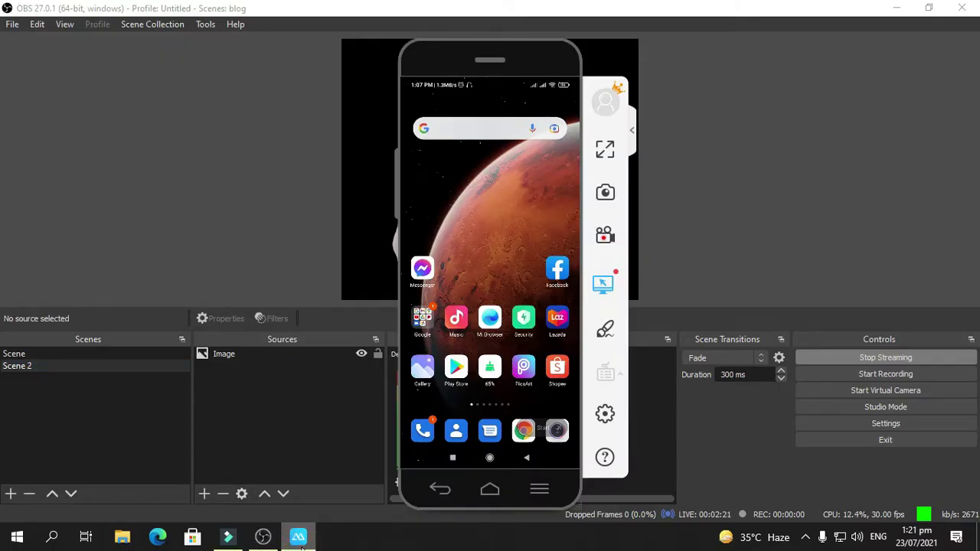
{"action": "left_click", "coordinate": [567, 61]}
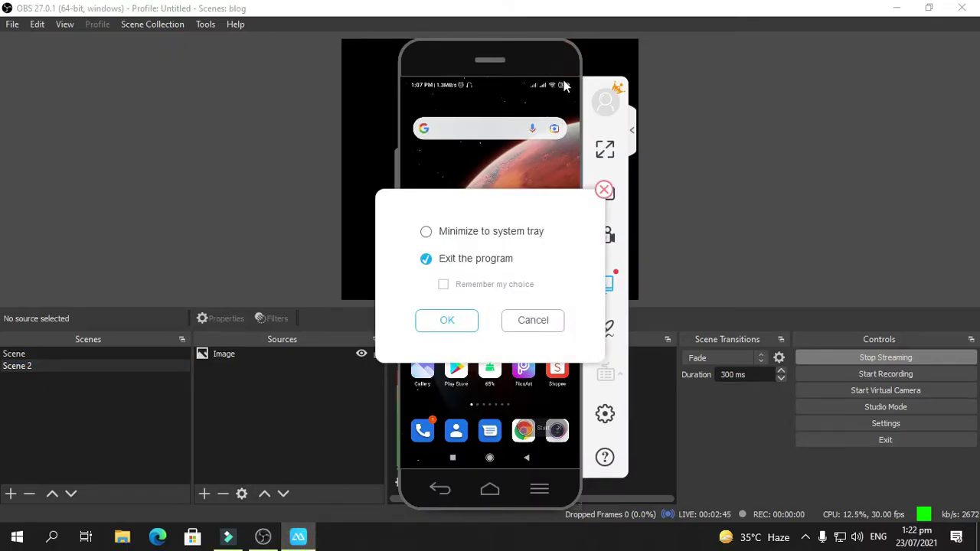
{"action": "left_click", "coordinate": [447, 321]}
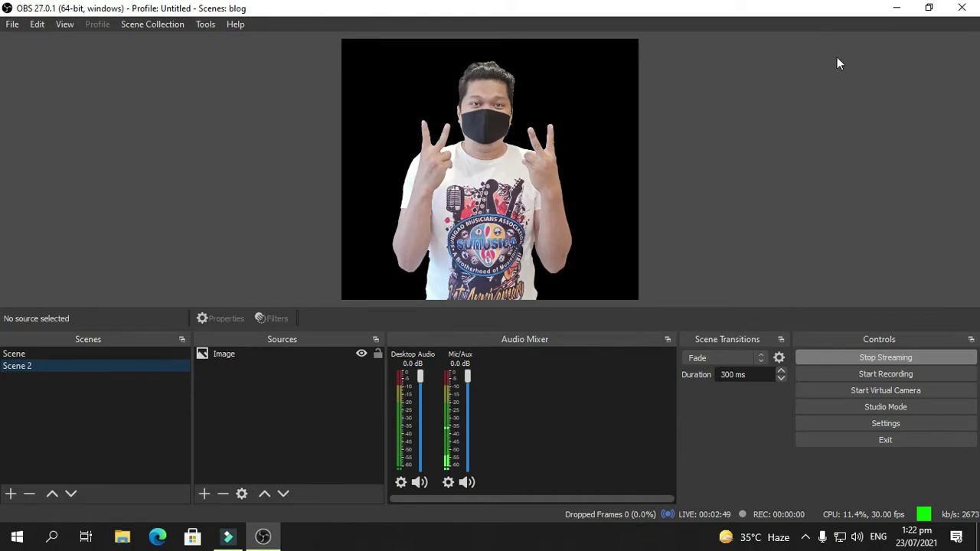
- Minimize OBS, launch ApowerMirror again from the desktop, and dismiss its software update window
{"action": "left_click", "coordinate": [897, 9]}
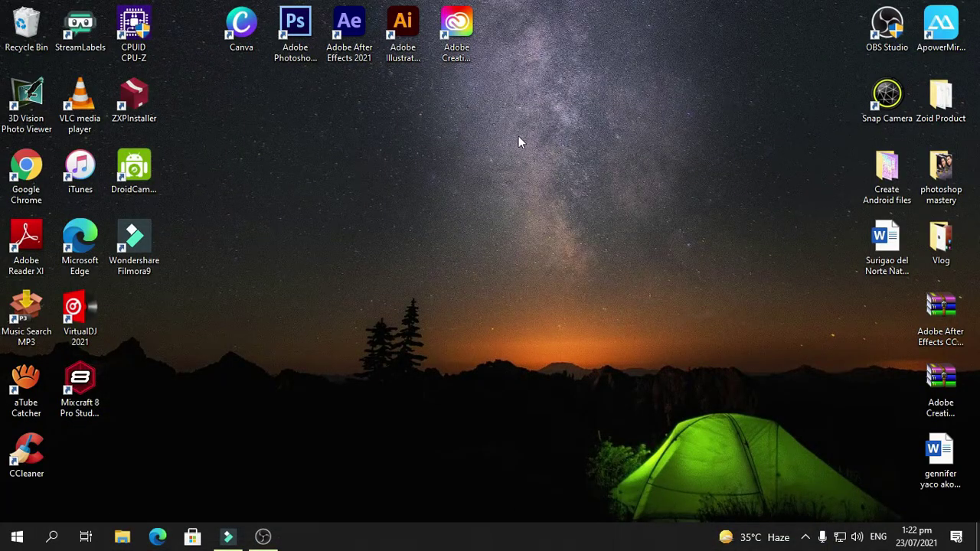
{"action": "double_click", "coordinate": [941, 24]}
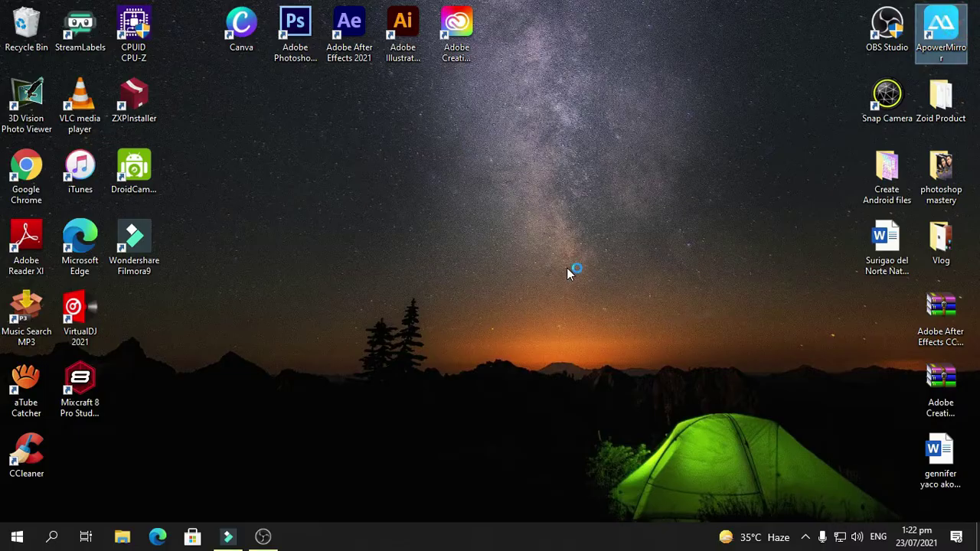
{"action": "left_click", "coordinate": [264, 537]}
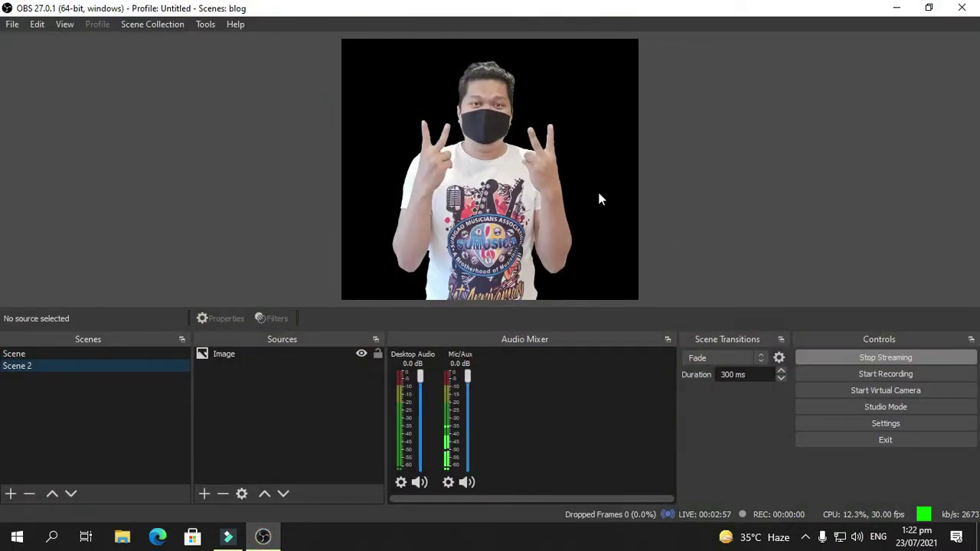
{"action": "left_click", "coordinate": [896, 9]}
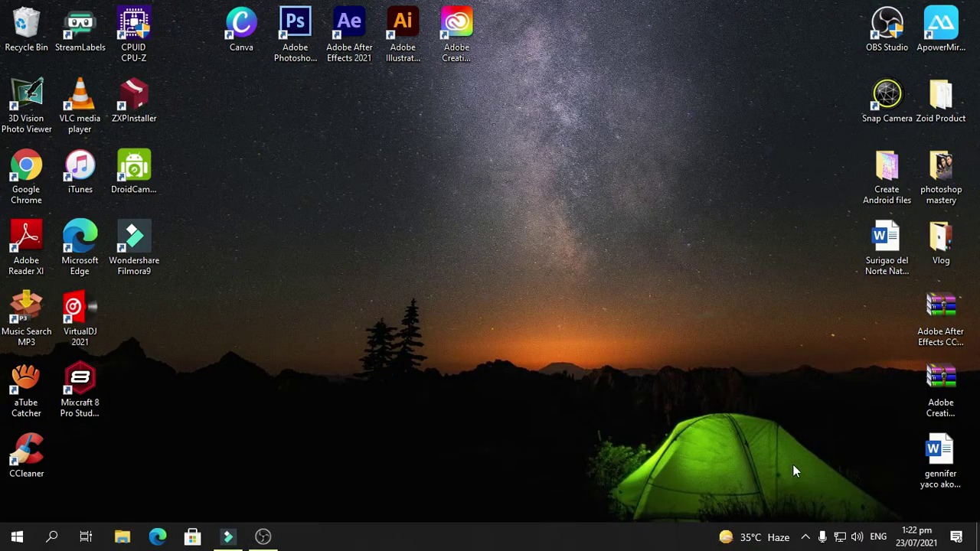
{"action": "mouse_move", "coordinate": [794, 533]}
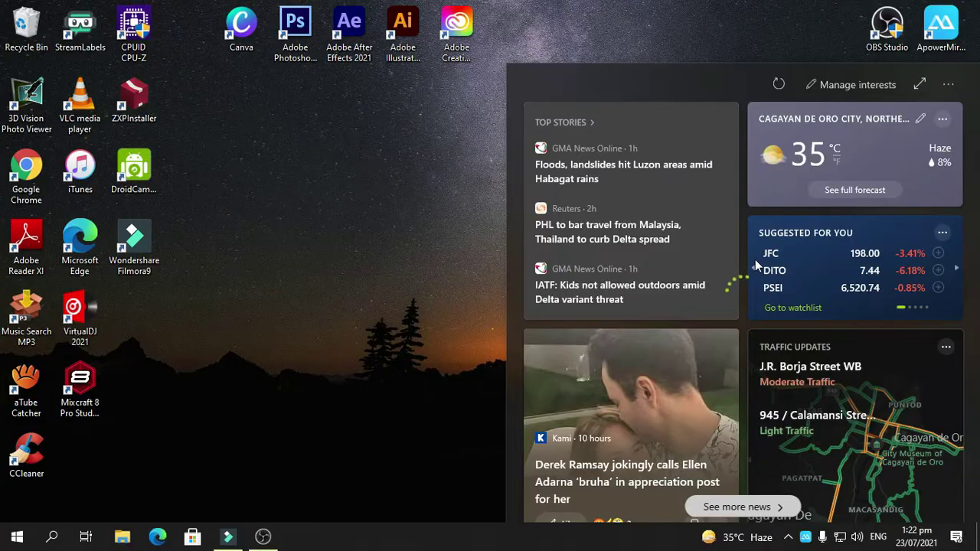
{"action": "left_click", "coordinate": [710, 39]}
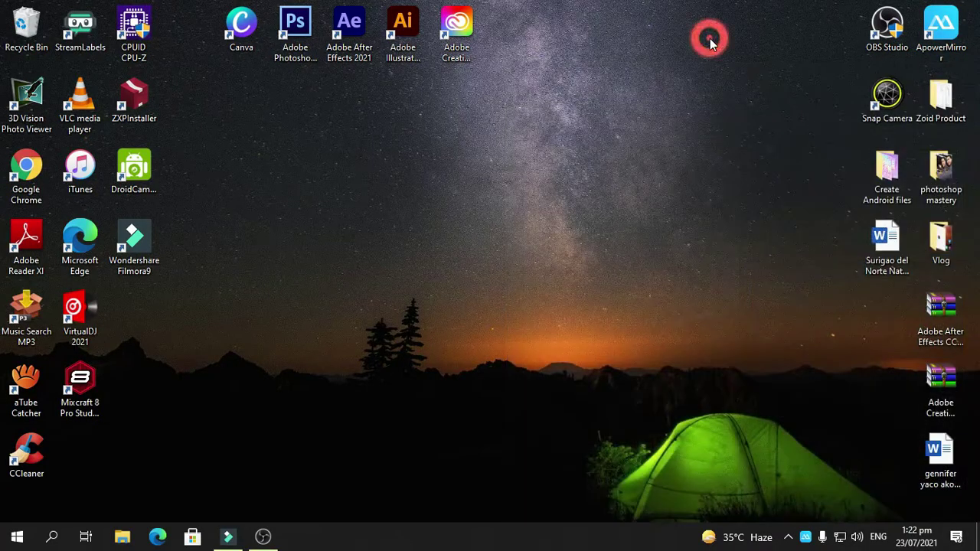
{"action": "double_click", "coordinate": [927, 33]}
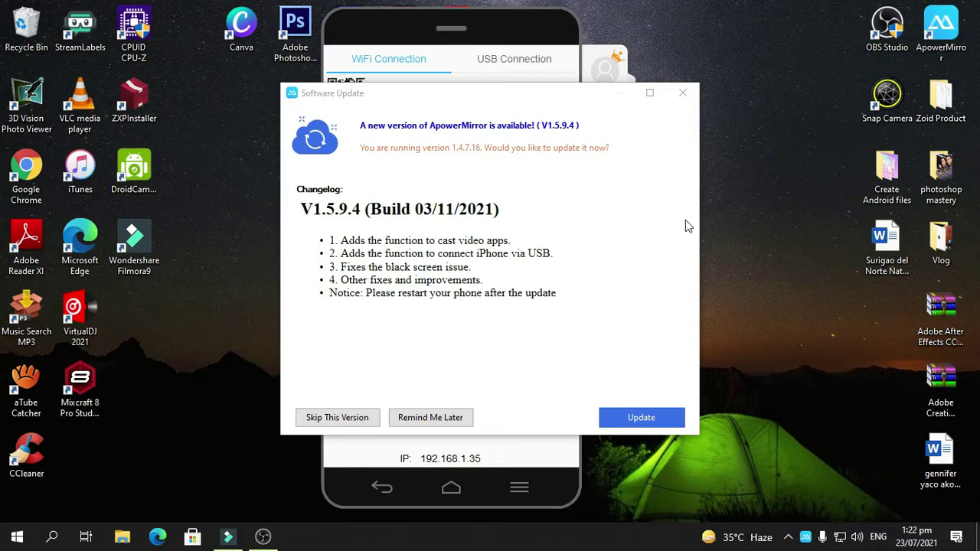
{"action": "left_click", "coordinate": [693, 98]}
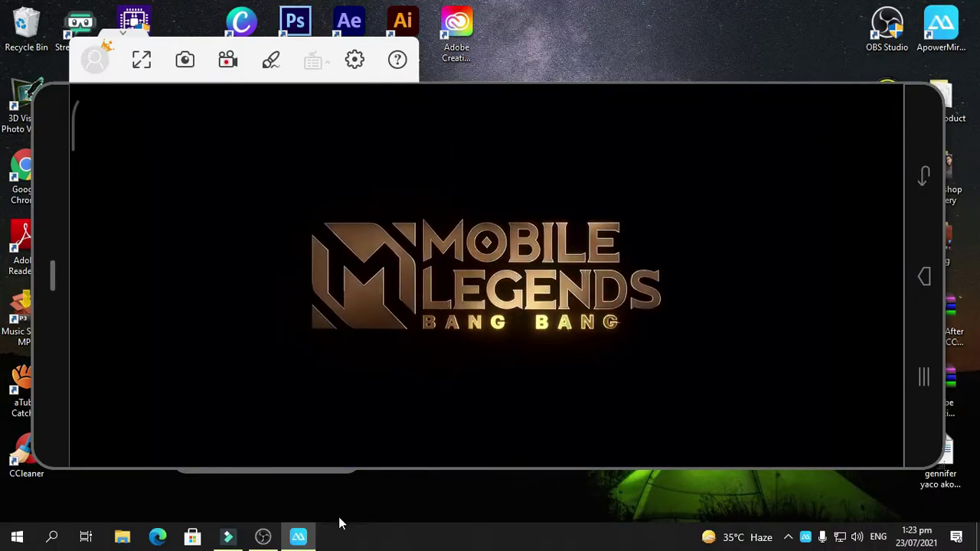
- Switch to OBS and change the live output from Scene 2 to Scene
{"action": "left_click", "coordinate": [262, 538]}
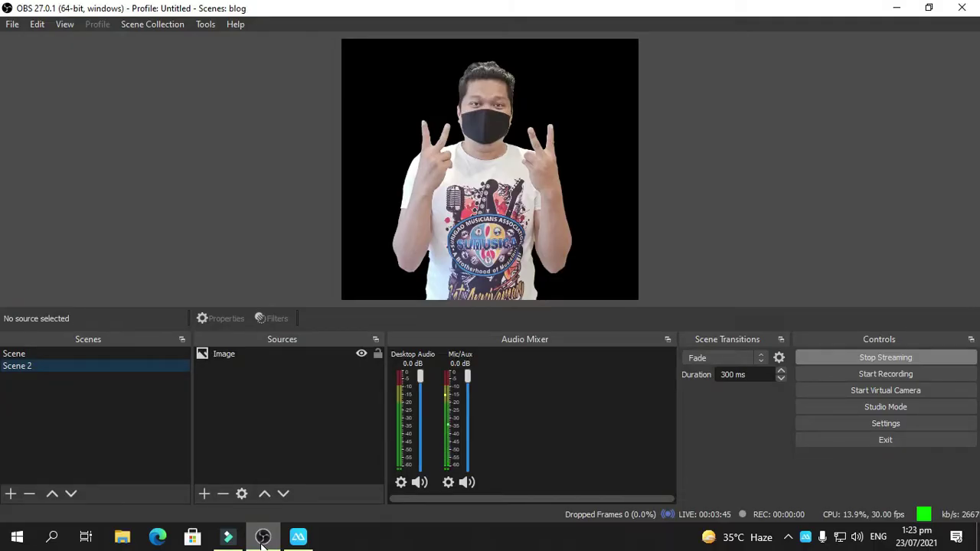
{"action": "left_click", "coordinate": [31, 353]}
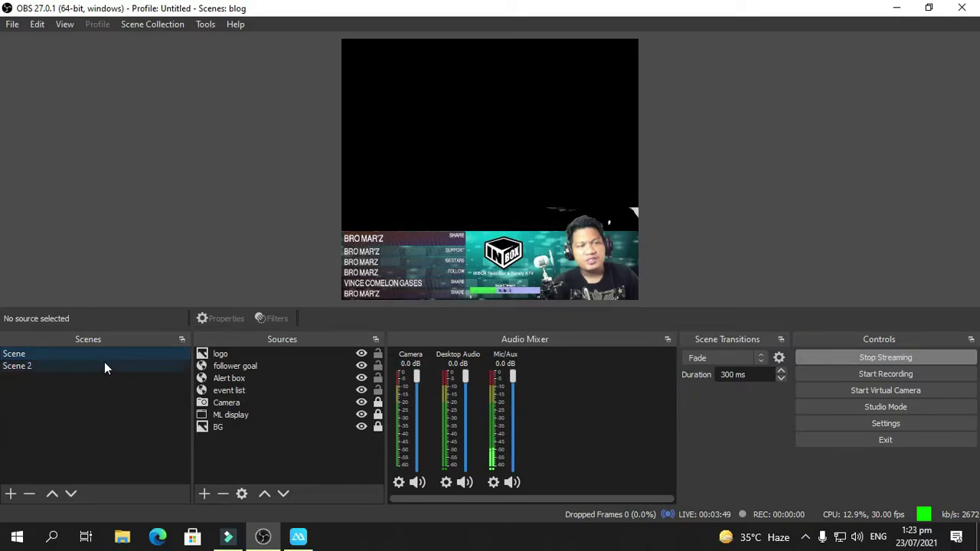